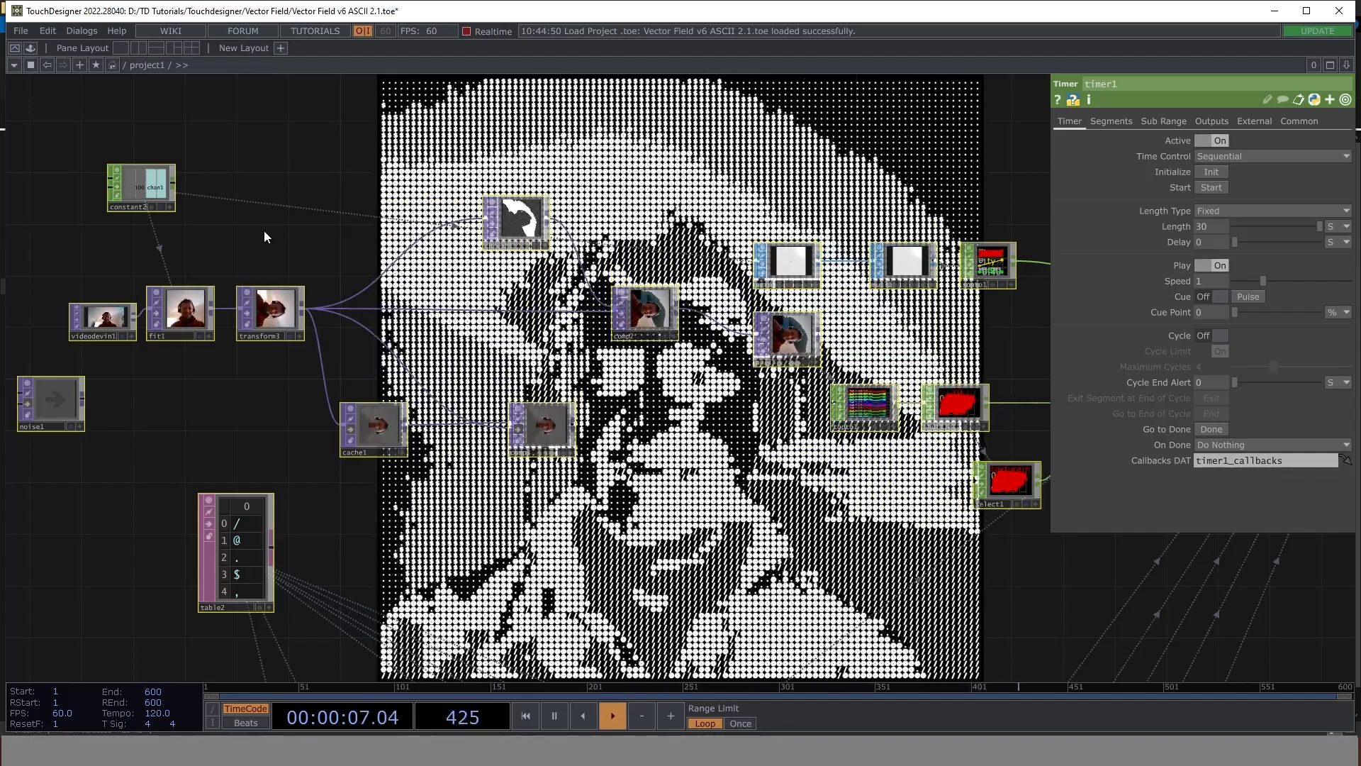
- Examine the webcam-driven ASCII network from the video input and character table through to the final output operators
drag(872, 106, 663, 120)
drag(513, 449, 497, 358)
scroll(792, 447, down, 4)
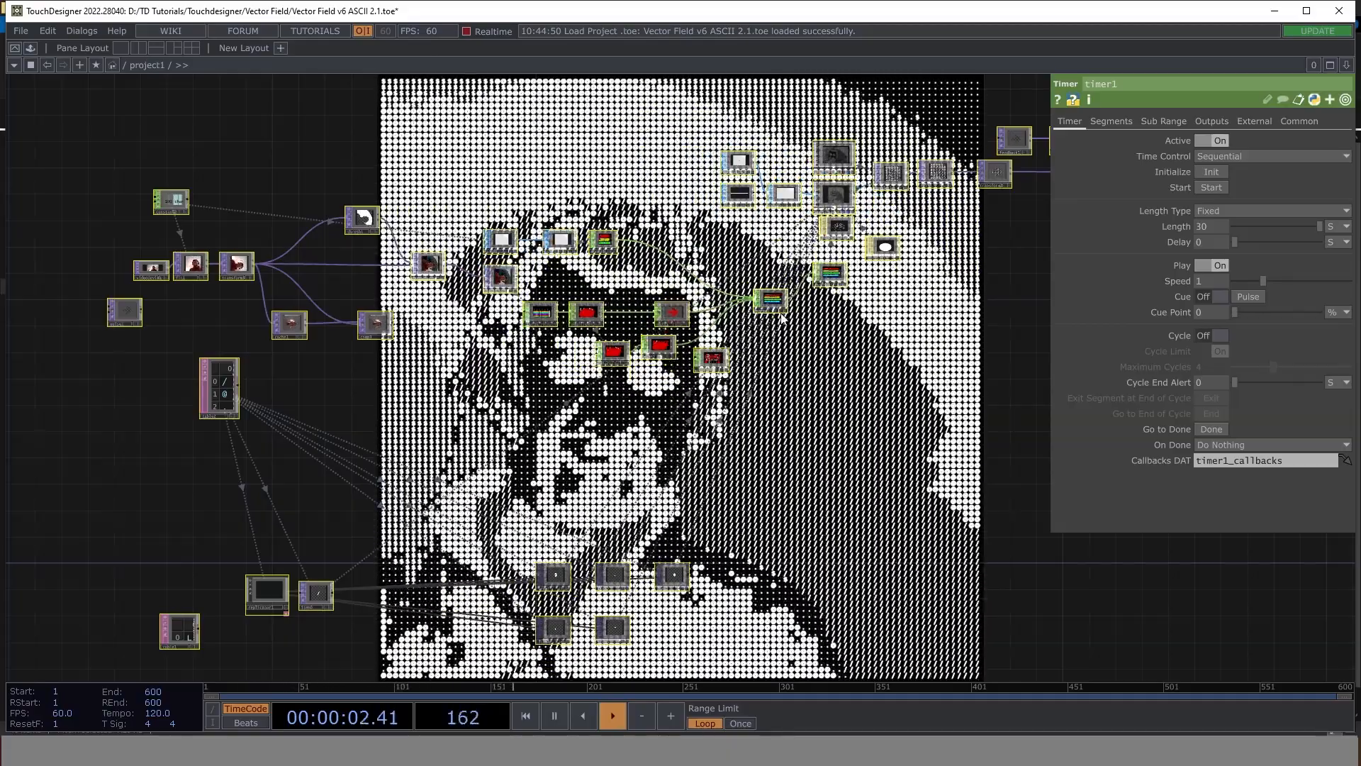
drag(814, 368, 586, 364)
scroll(587, 364, down, 3)
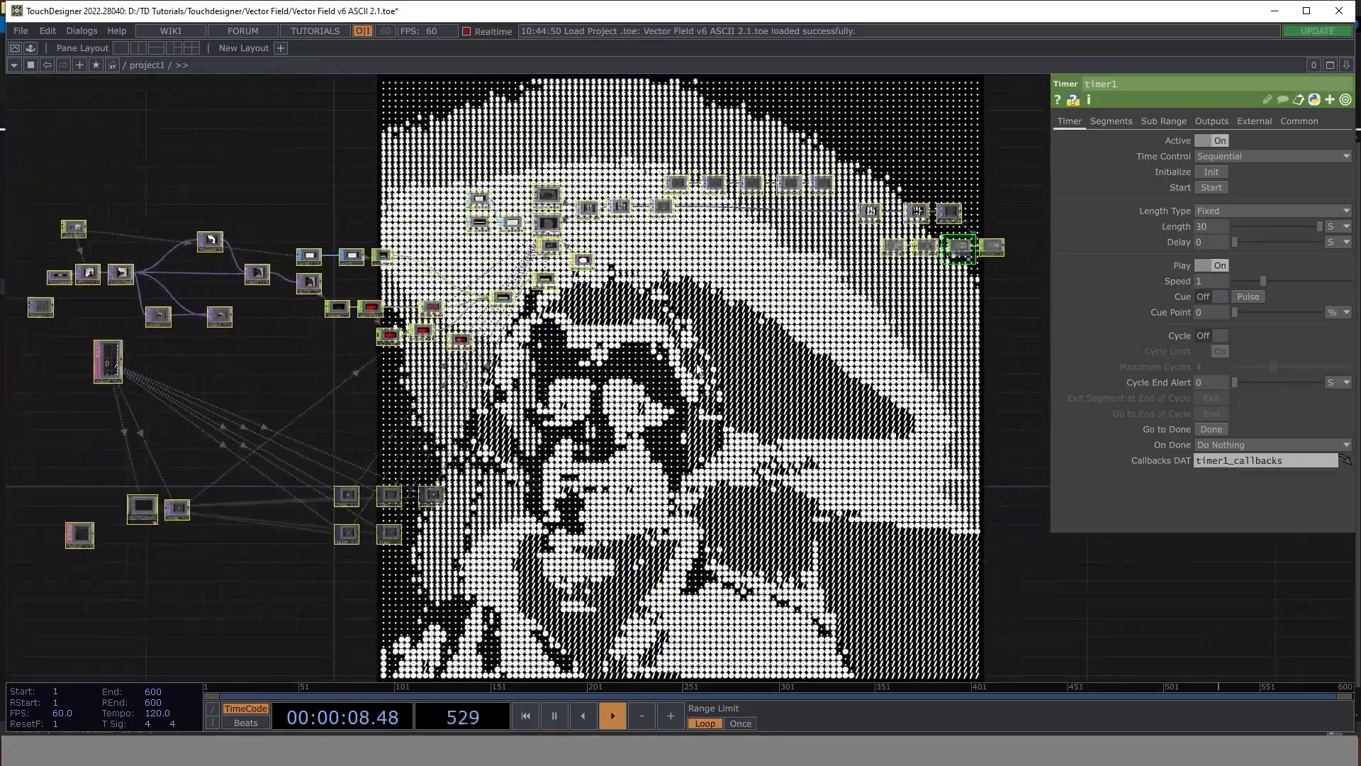
scroll(853, 285, up, 5)
scroll(853, 285, up, 2)
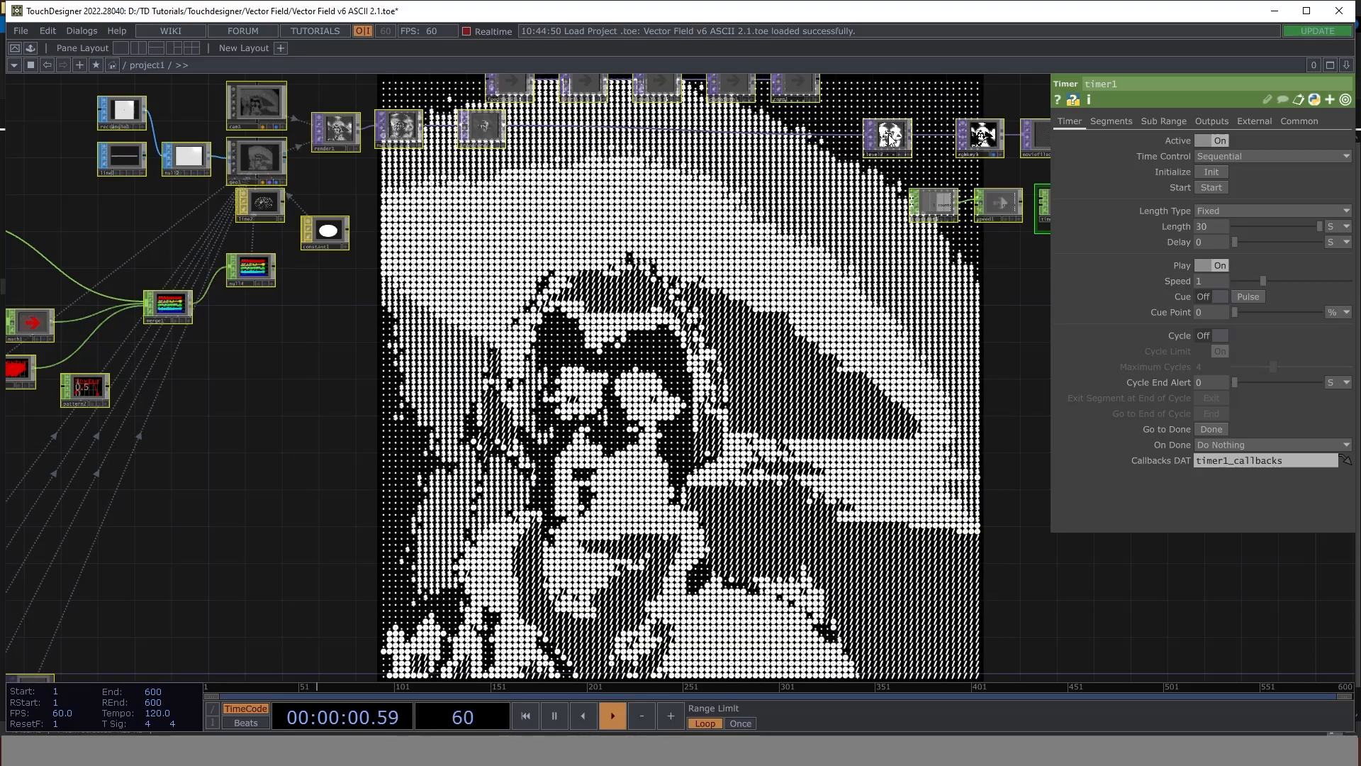
click(888, 135)
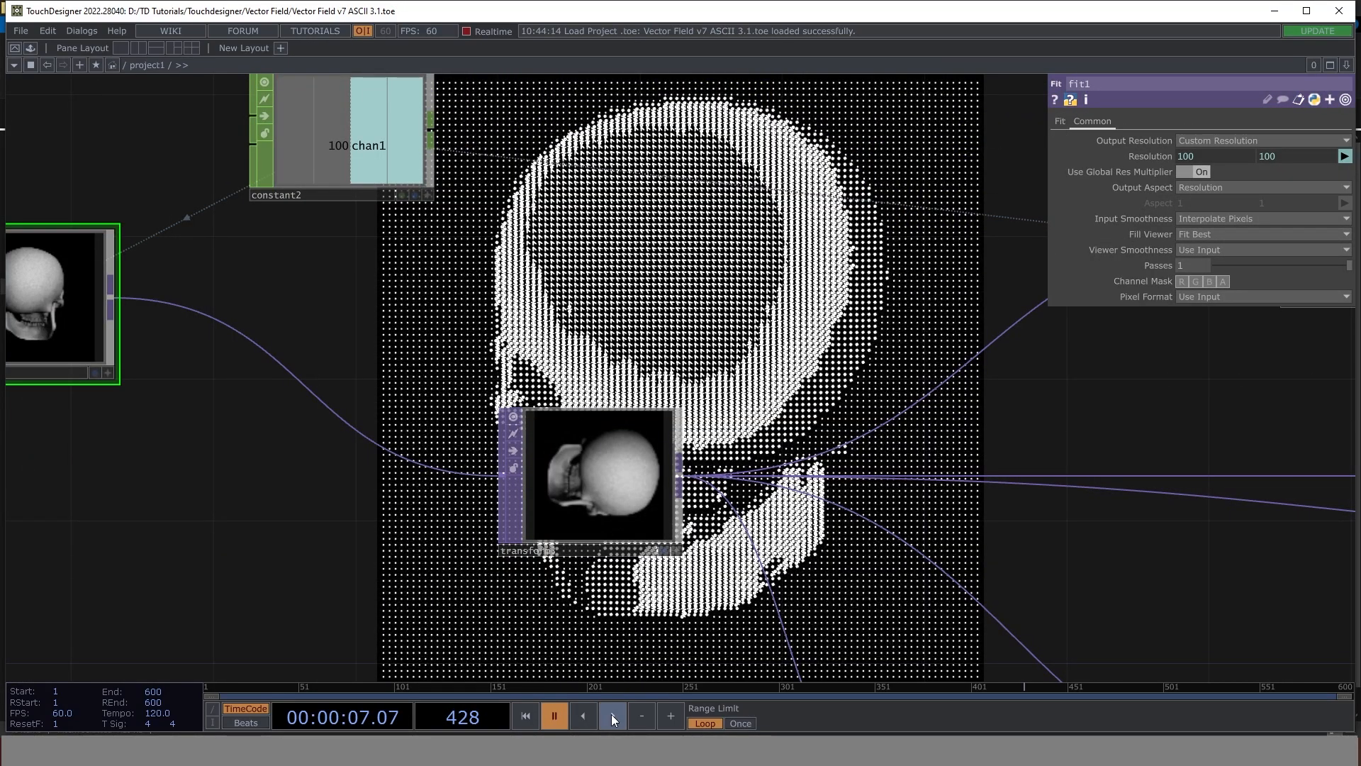
- Start timeline playback and examine the spinning-skull ASCII network from its source to the downstream operators
click(611, 713)
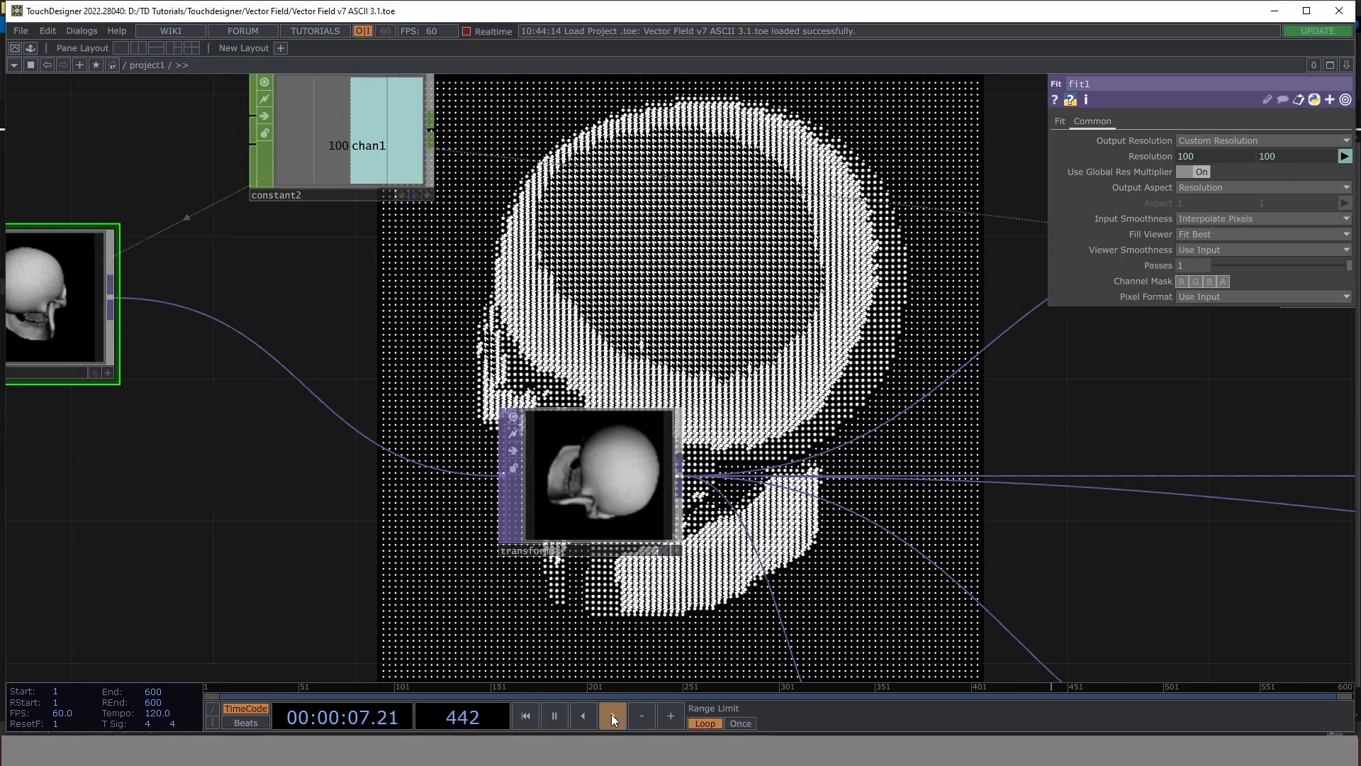
scroll(716, 389, down, 2)
scroll(618, 331, down, 5)
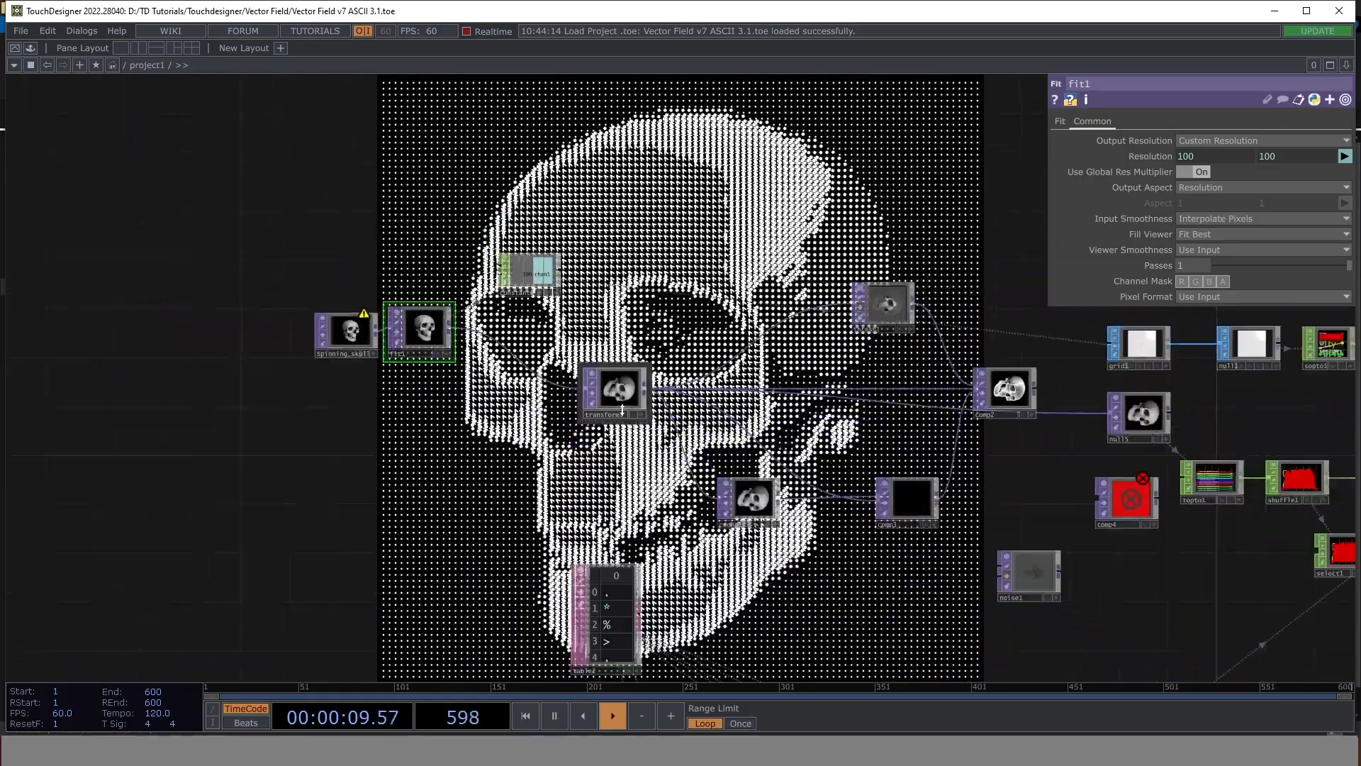
drag(969, 529, 643, 406)
scroll(687, 396, down, 5)
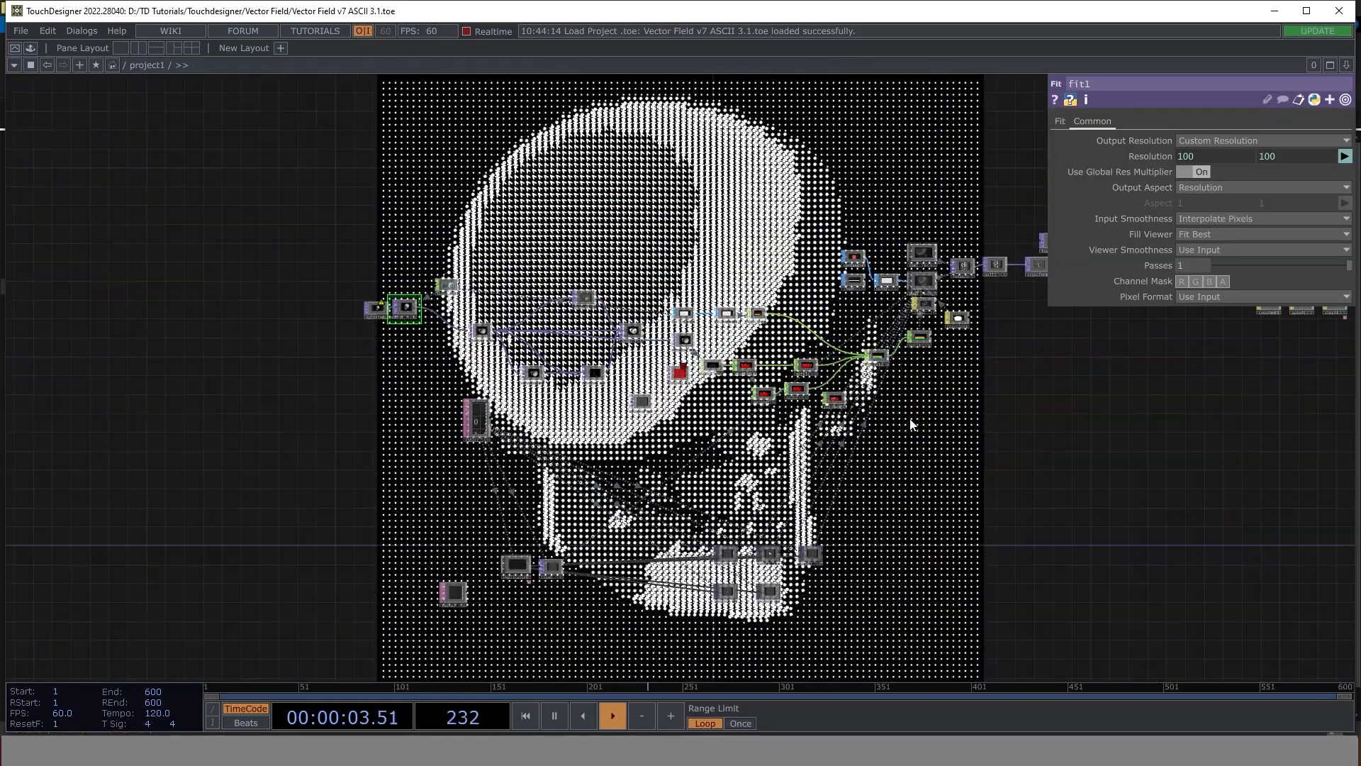
scroll(525, 285, up, 8)
drag(124, 275, 805, 298)
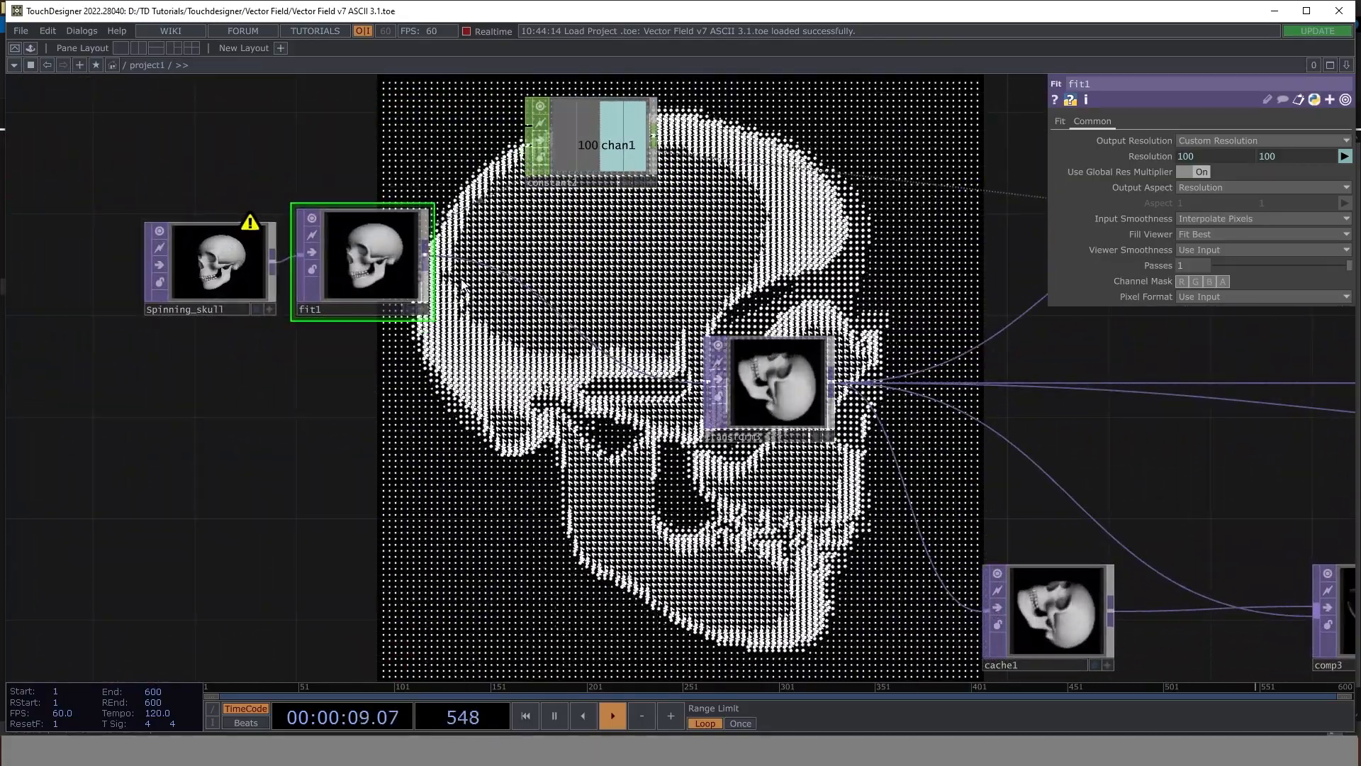
scroll(816, 229, down, 3)
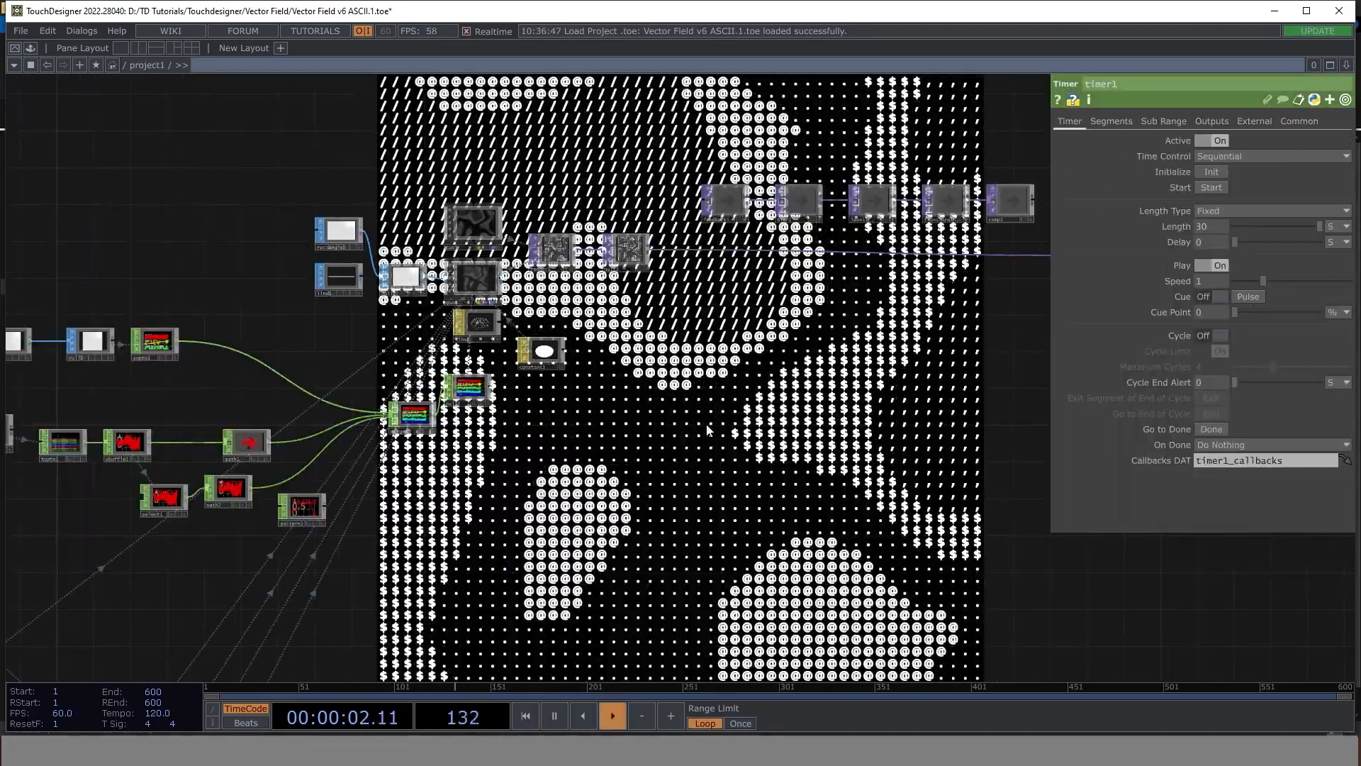
- Examine the noise-driven ASCII network, from the character table and instancing channels to the render output
drag(601, 504, 910, 429)
scroll(573, 349, down, 3)
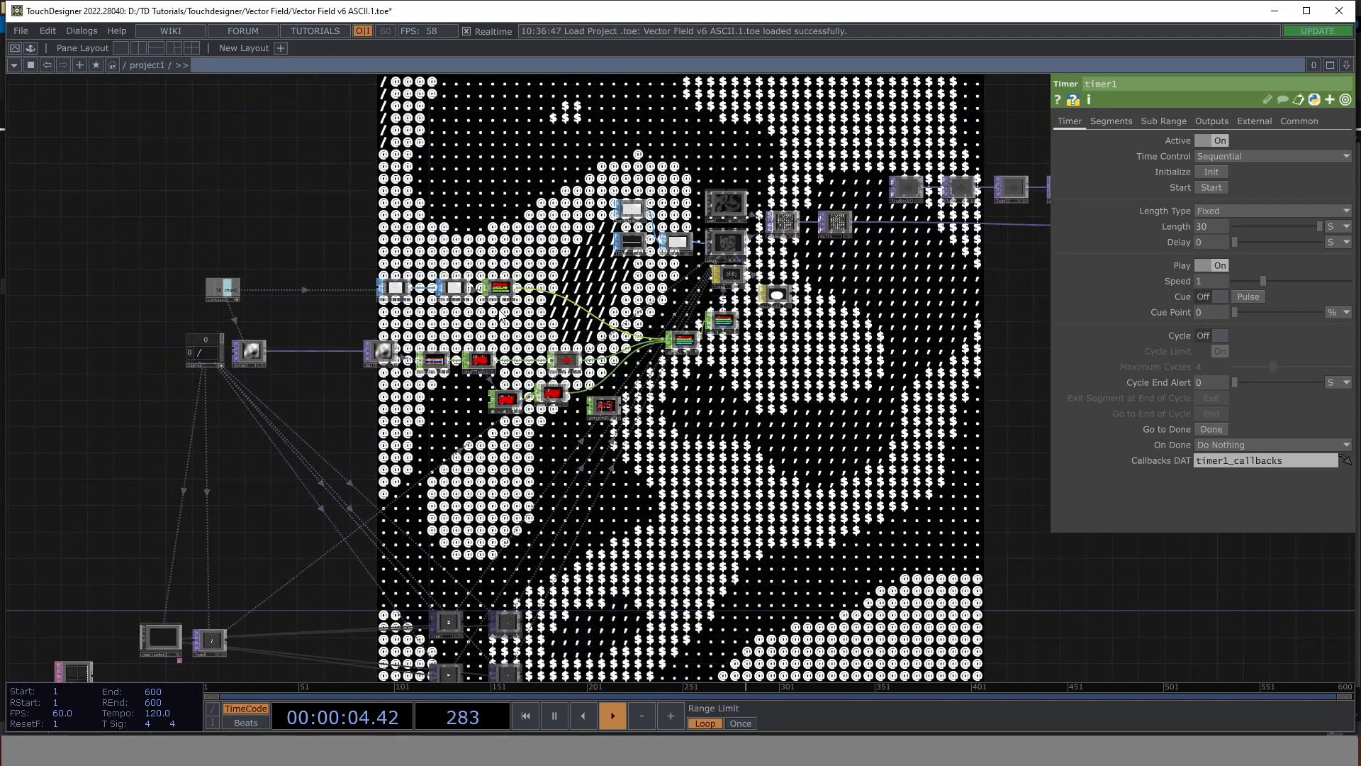
drag(699, 381, 305, 275)
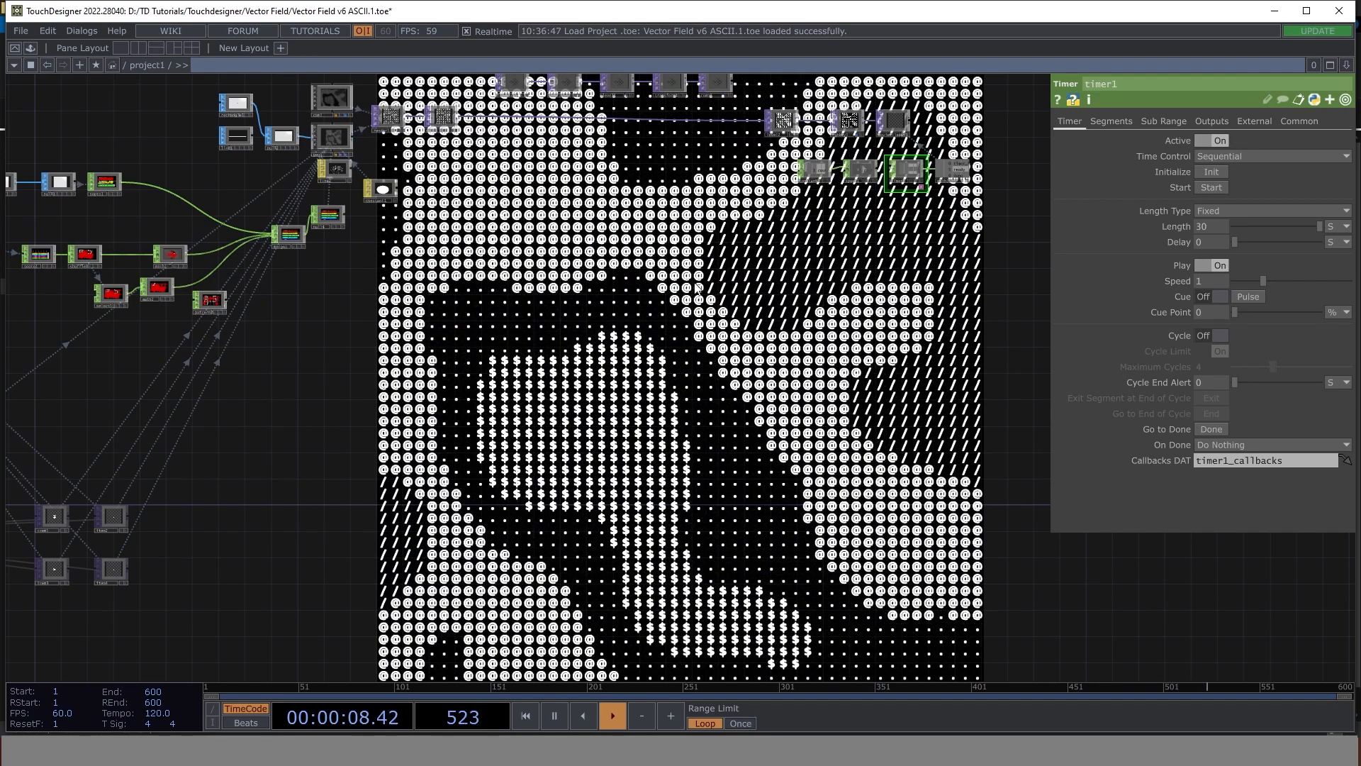
drag(250, 183, 538, 334)
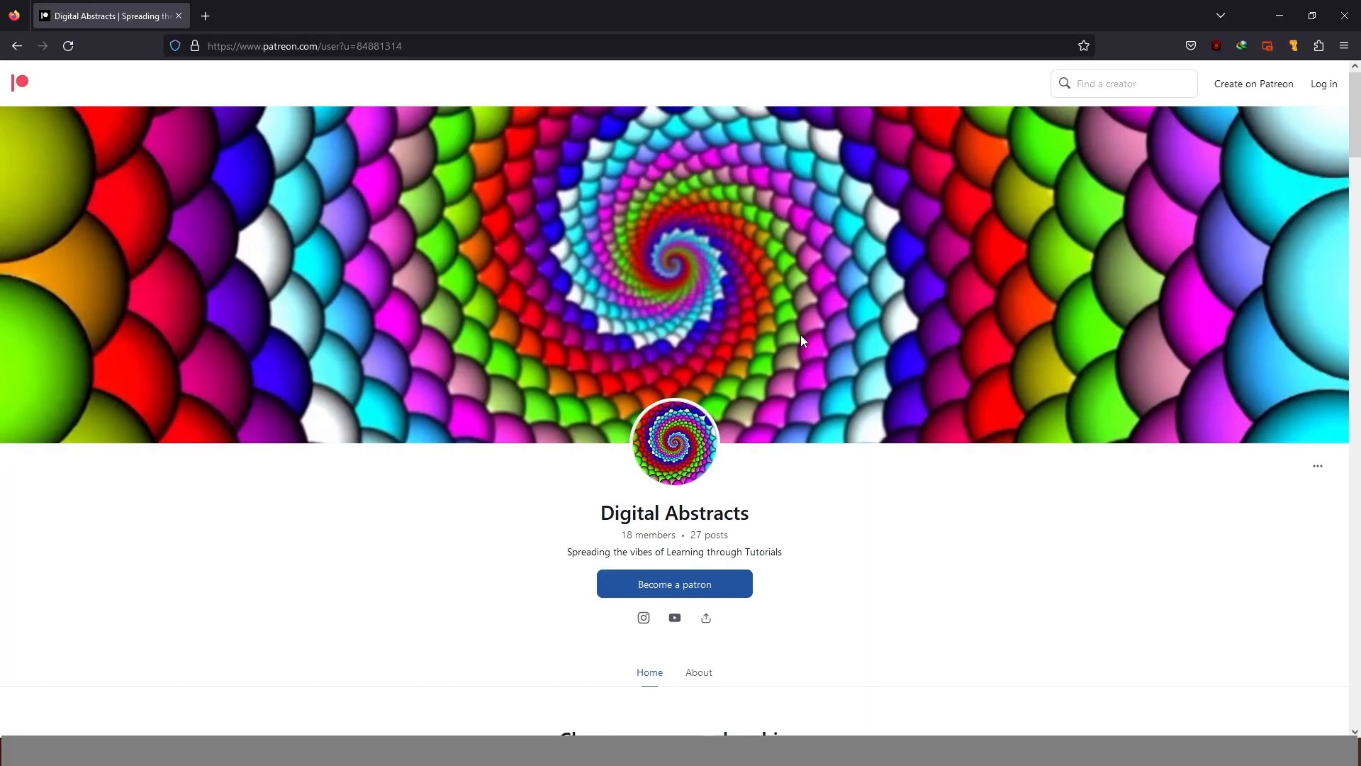
- Browse the Digital Abstracts Patreon page in the browser, covering the membership tiers and recent ASCII posts
scroll(991, 311, down, 2)
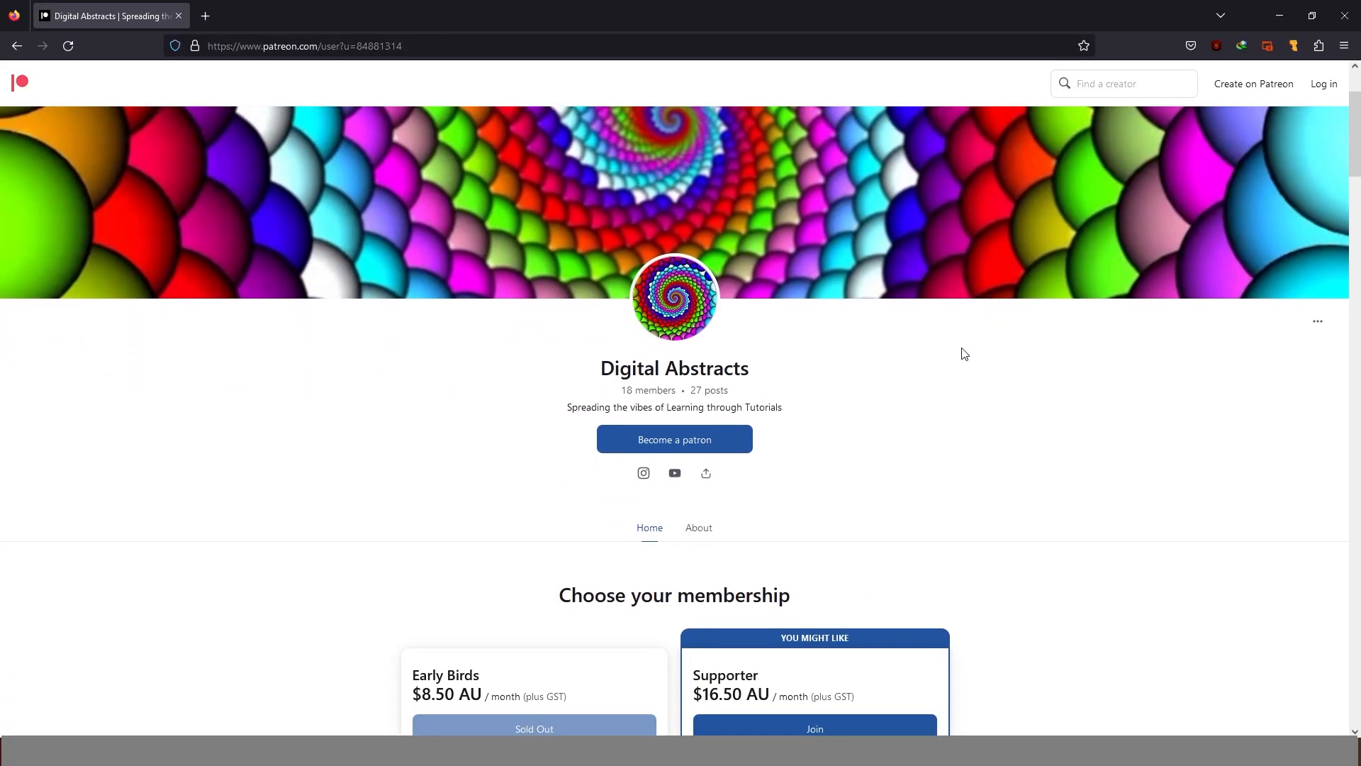
scroll(950, 354, up, 2)
scroll(946, 351, down, 3)
scroll(950, 351, down, 7)
scroll(948, 365, down, 2)
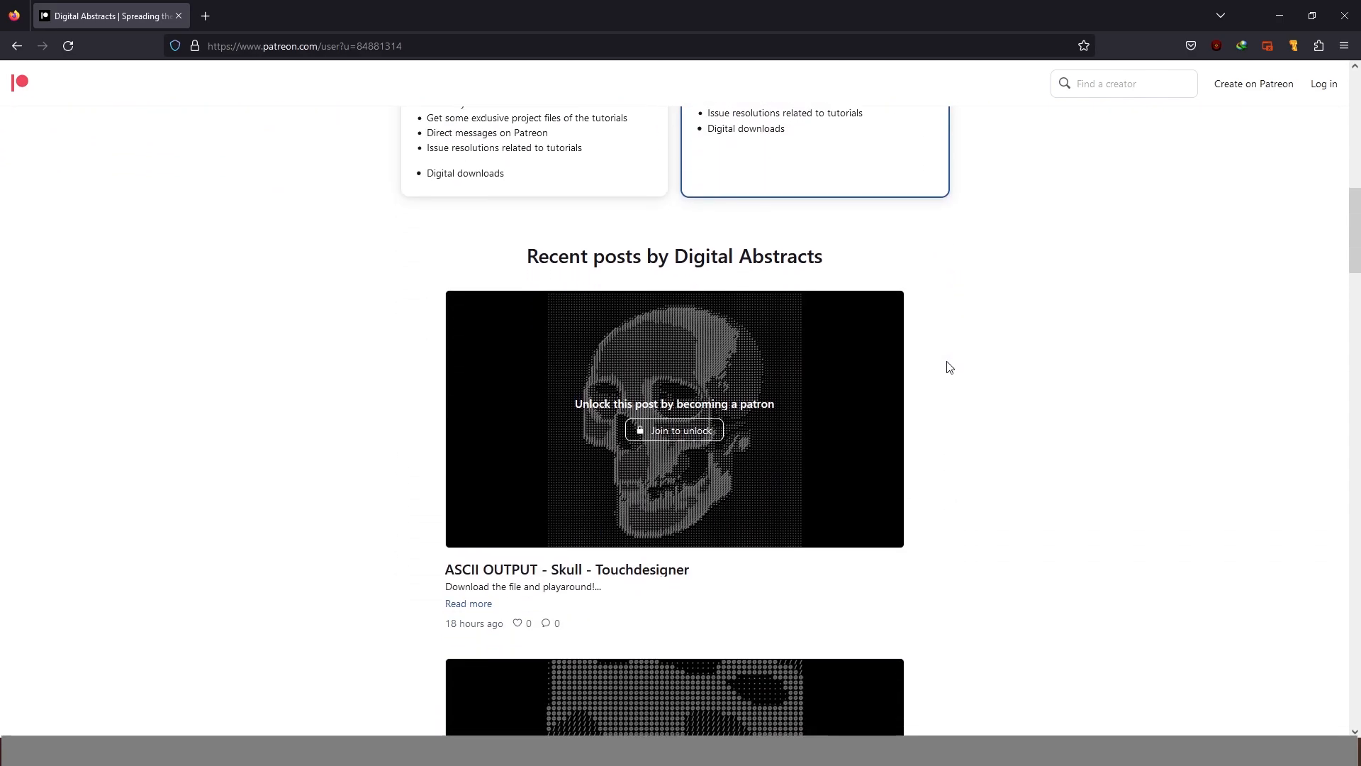
scroll(949, 366, down, 2)
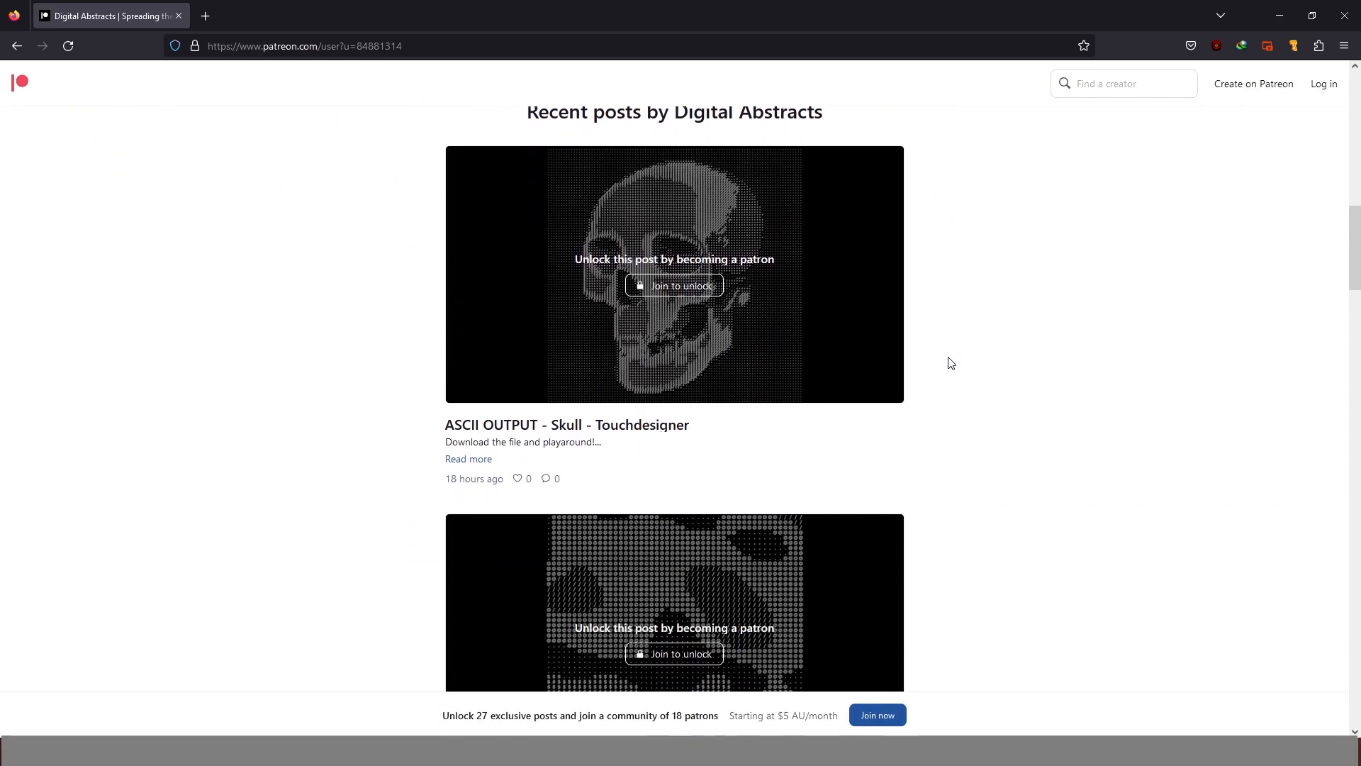
scroll(950, 363, down, 2)
scroll(955, 344, down, 6)
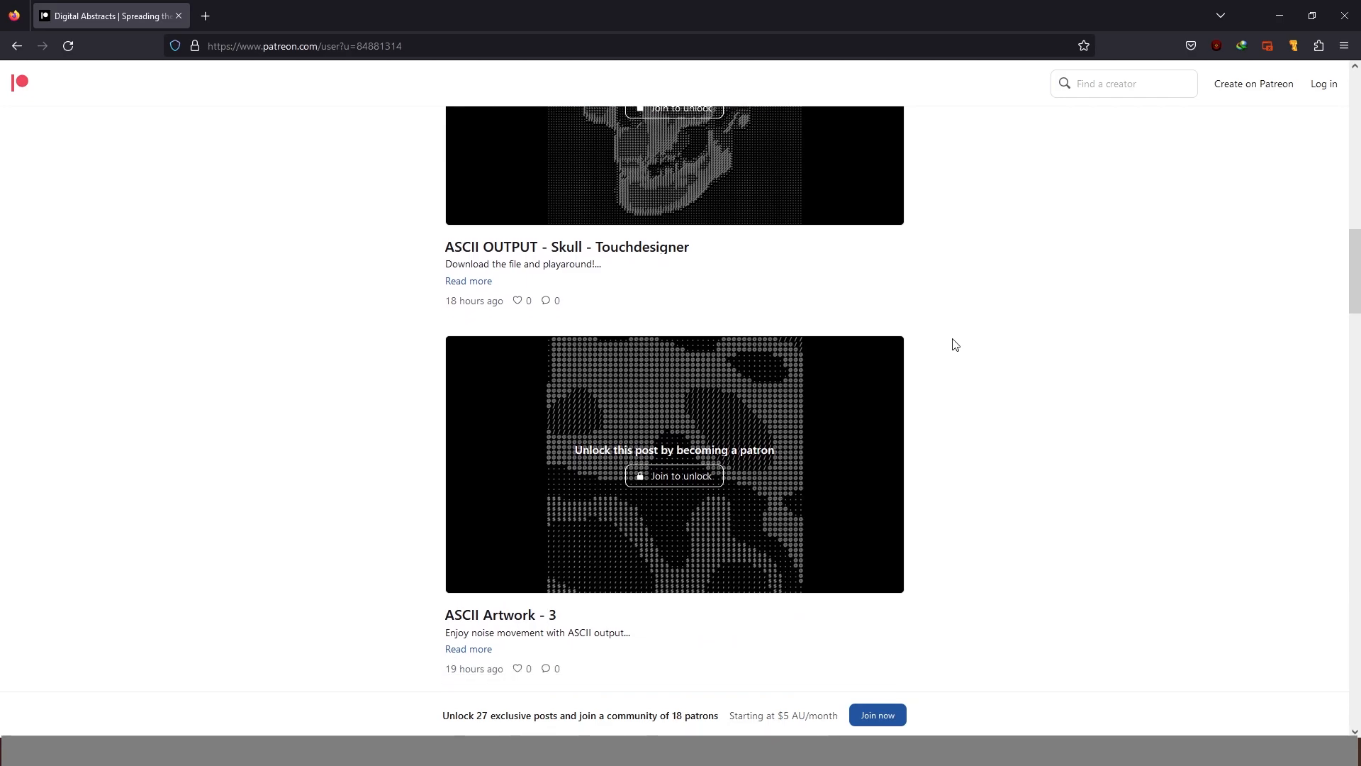
scroll(993, 412, up, 15)
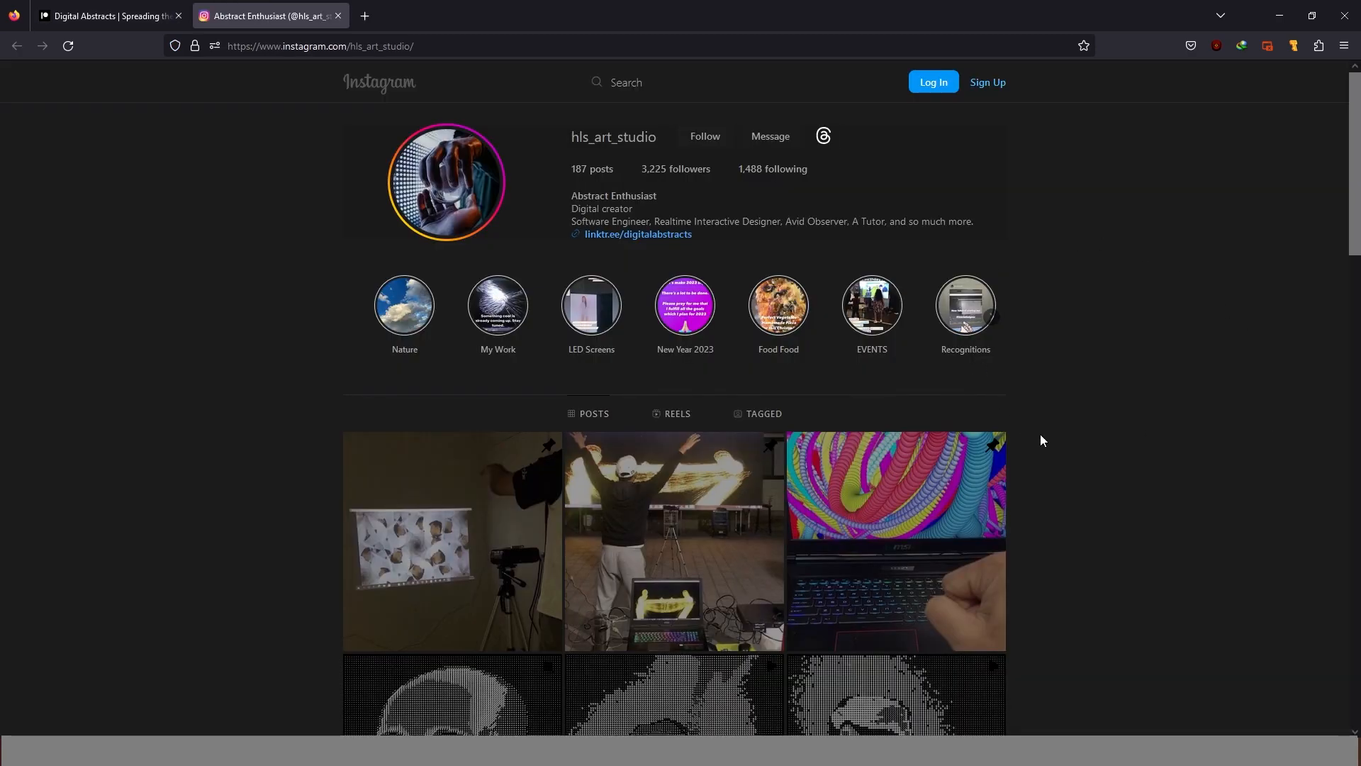
- Look through the posts on the creator's Instagram profile and return to the start of the page
scroll(1041, 440, down, 4)
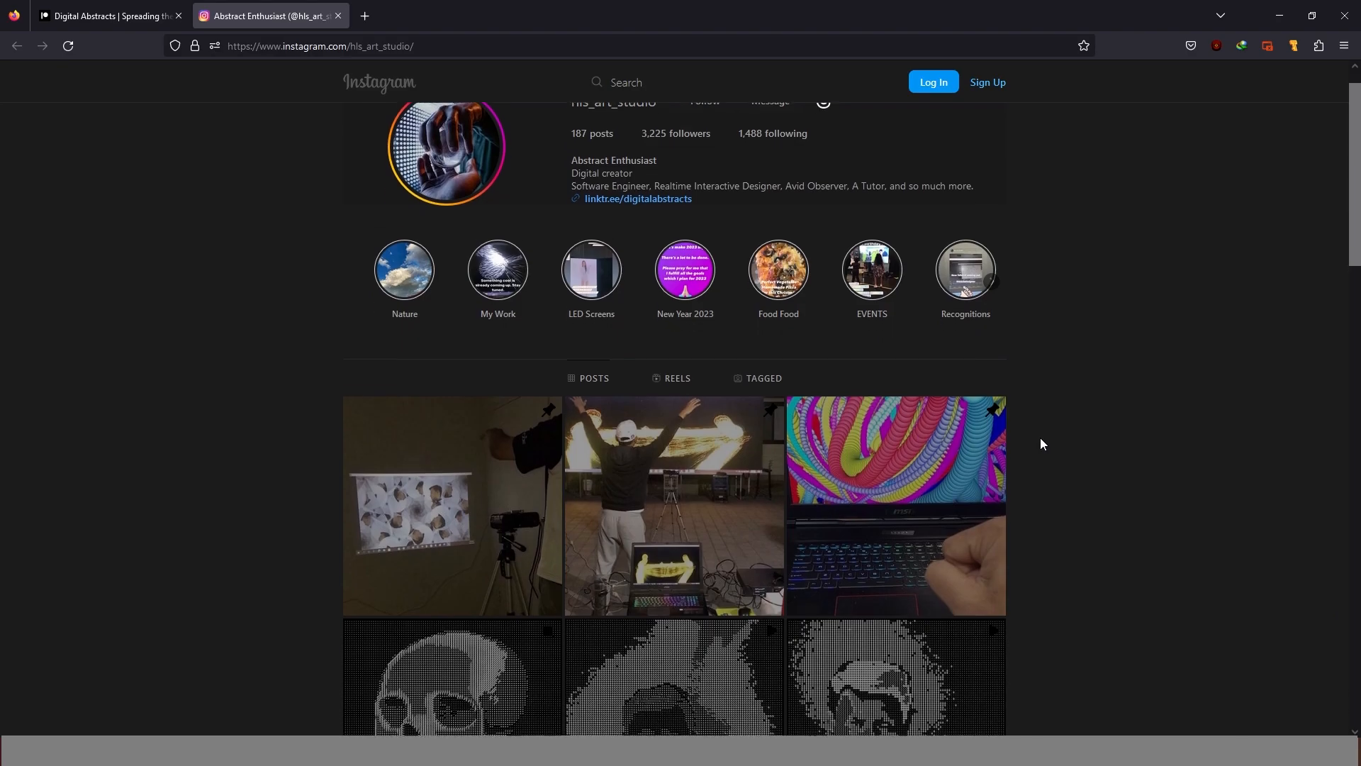
scroll(1061, 456, down, 5)
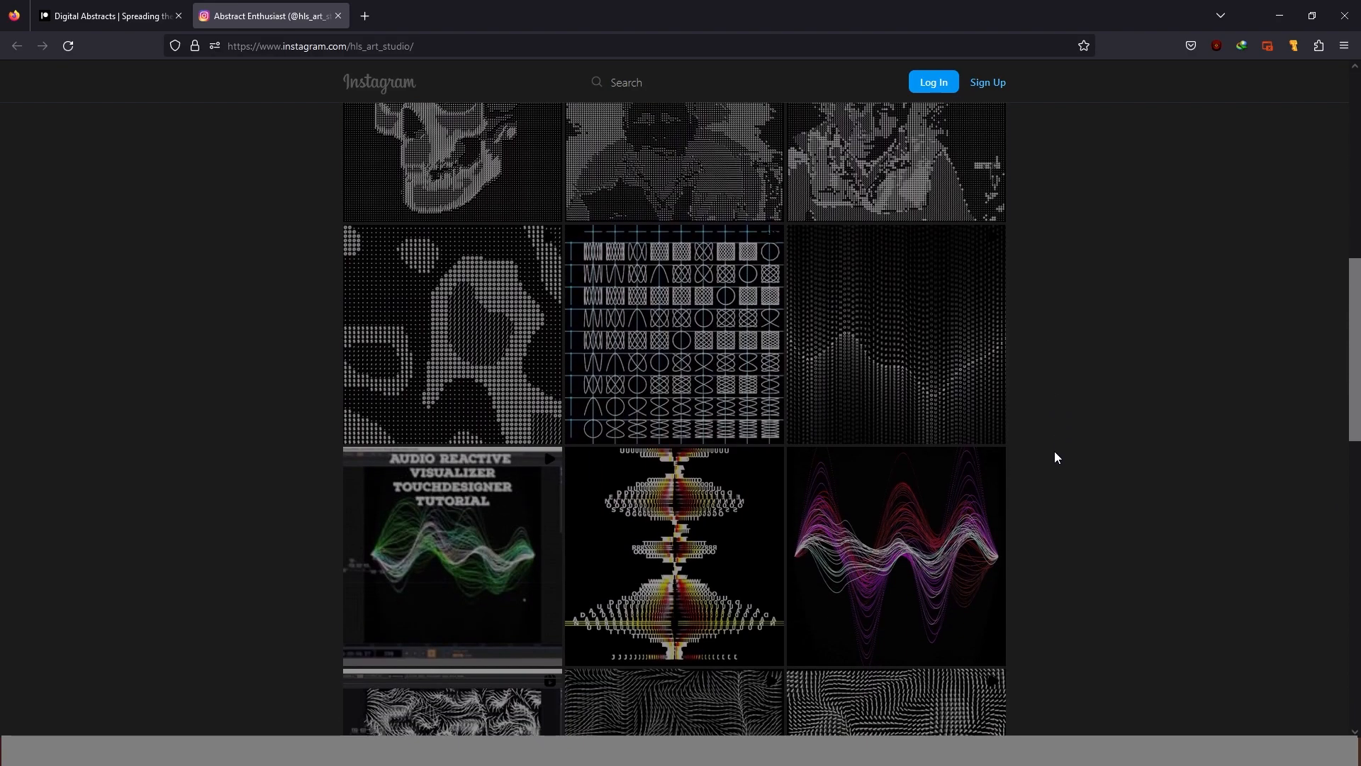
scroll(1057, 456, up, 9)
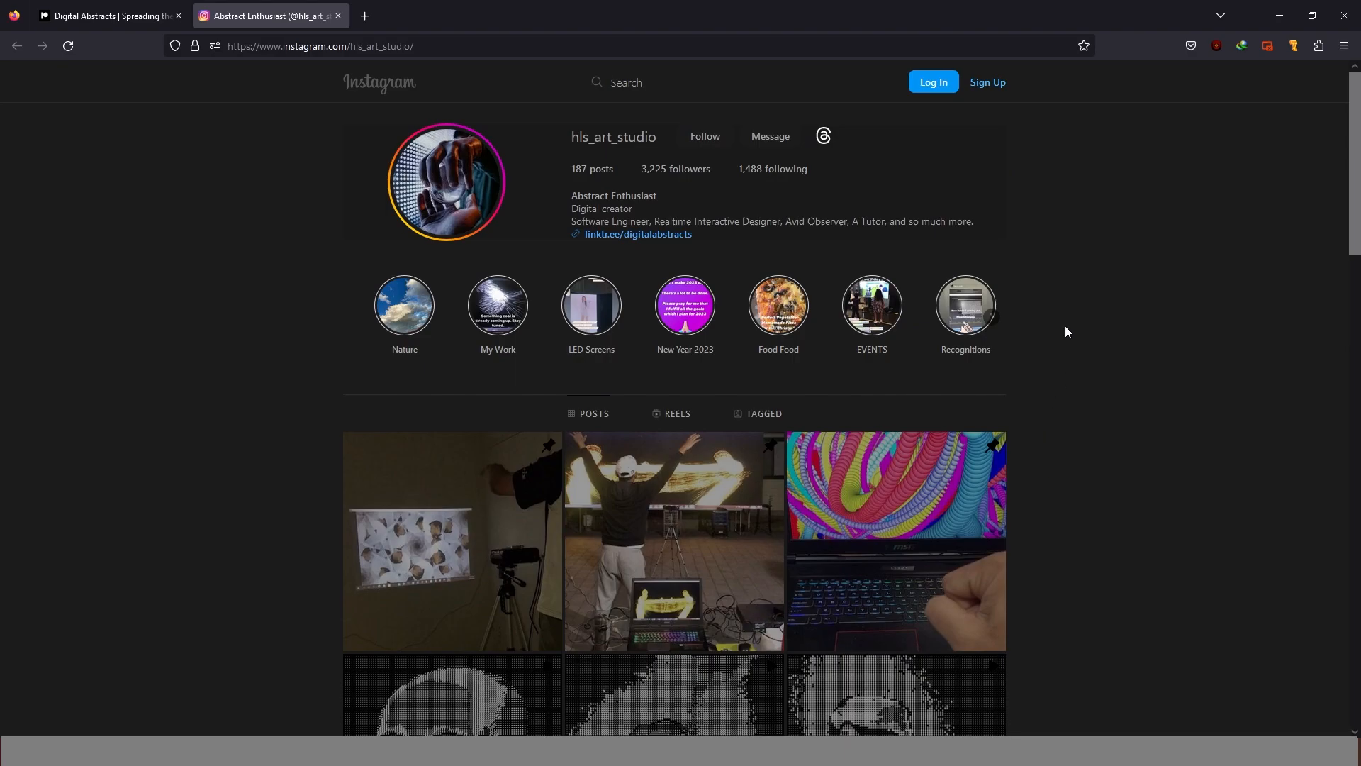
scroll(1066, 333, down, 15)
scroll(1071, 346, down, 5)
scroll(1070, 349, up, 20)
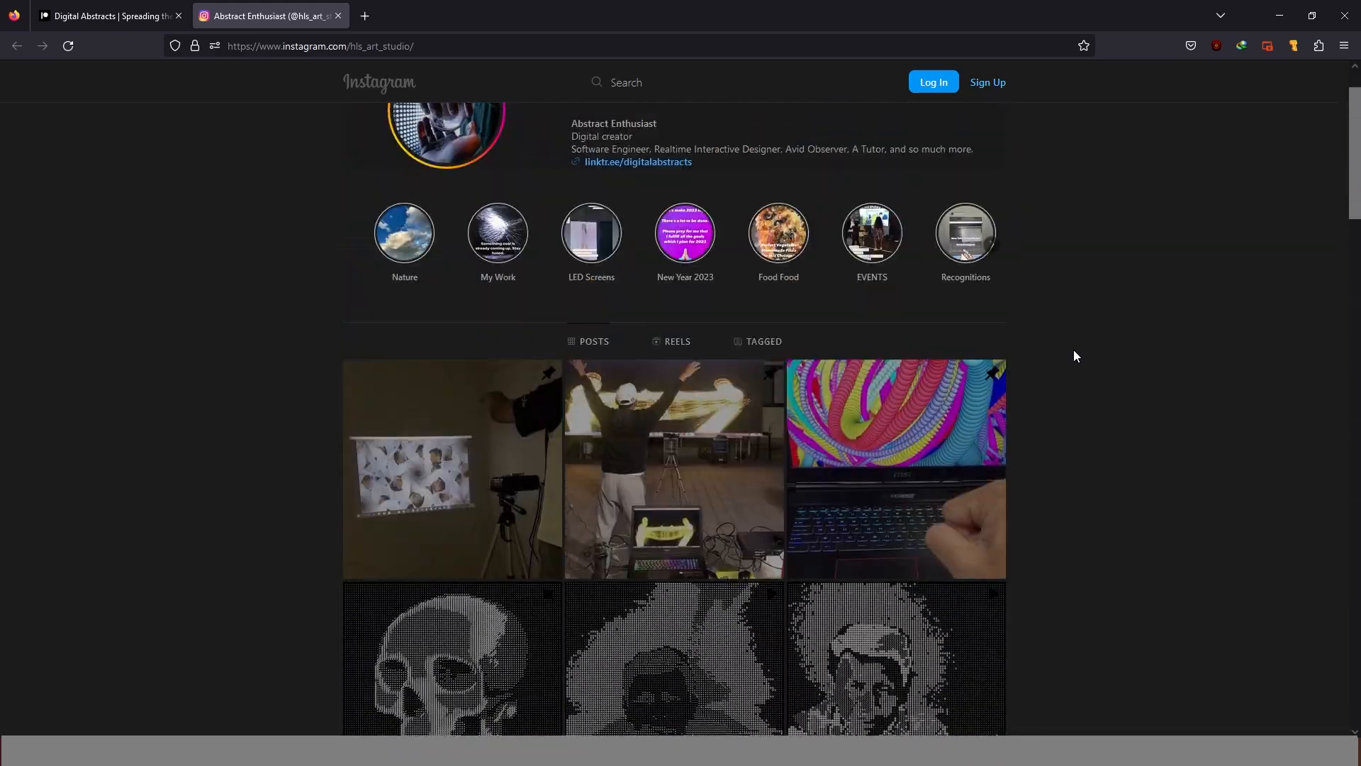
scroll(1074, 354, up, 2)
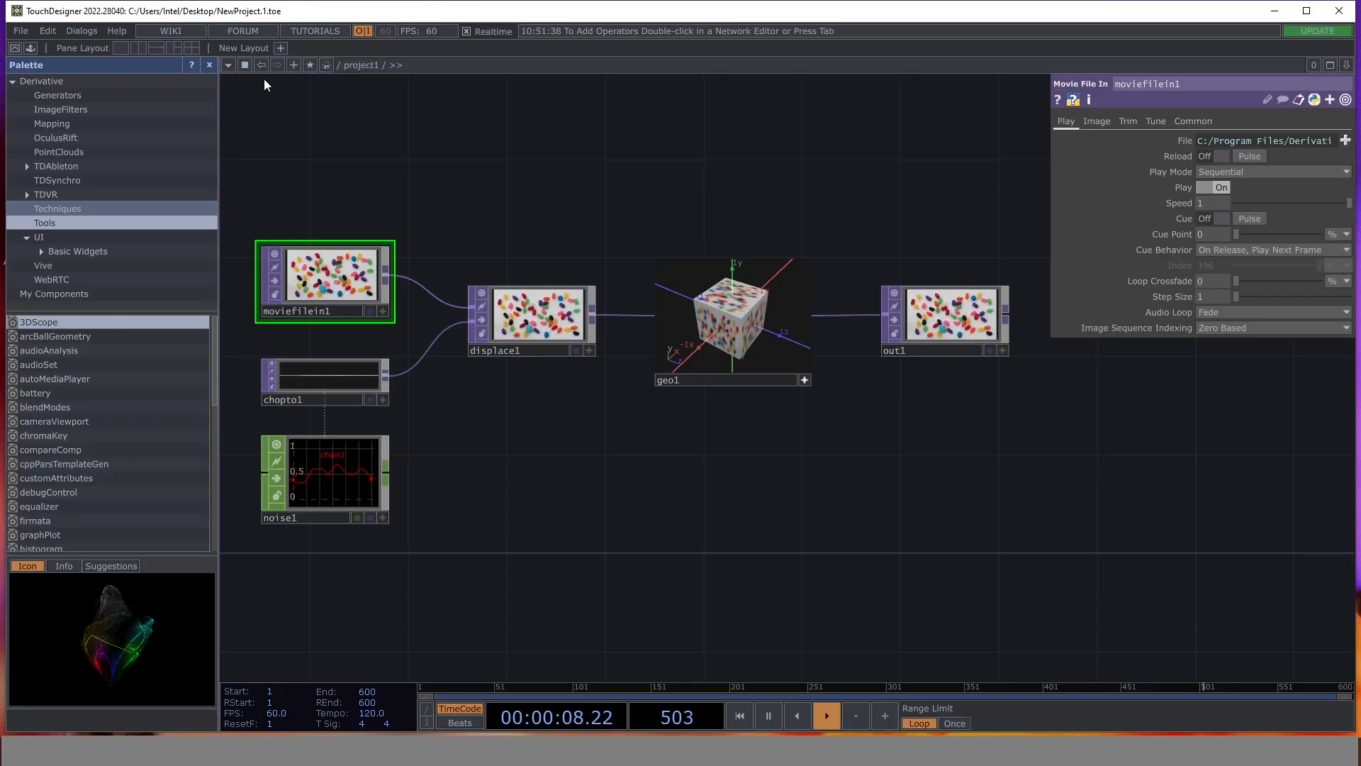
- Clear the new TouchDesigner project of its palette and all default operators, and maximize the window
click(209, 65)
drag(98, 161, 802, 591)
key(Delete)
double_click(578, 18)
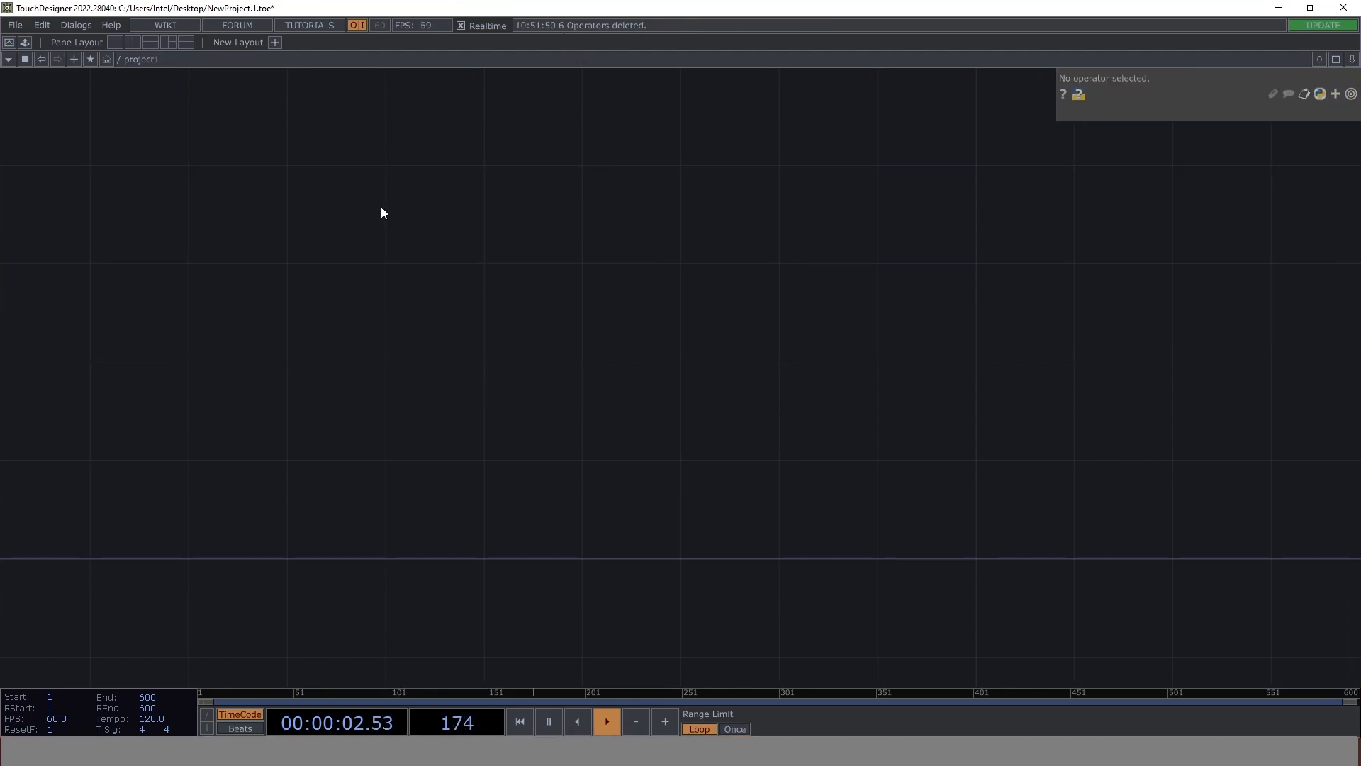
- Add a Constant CHOP with a channel named size and set its value to 100
key(Tab)
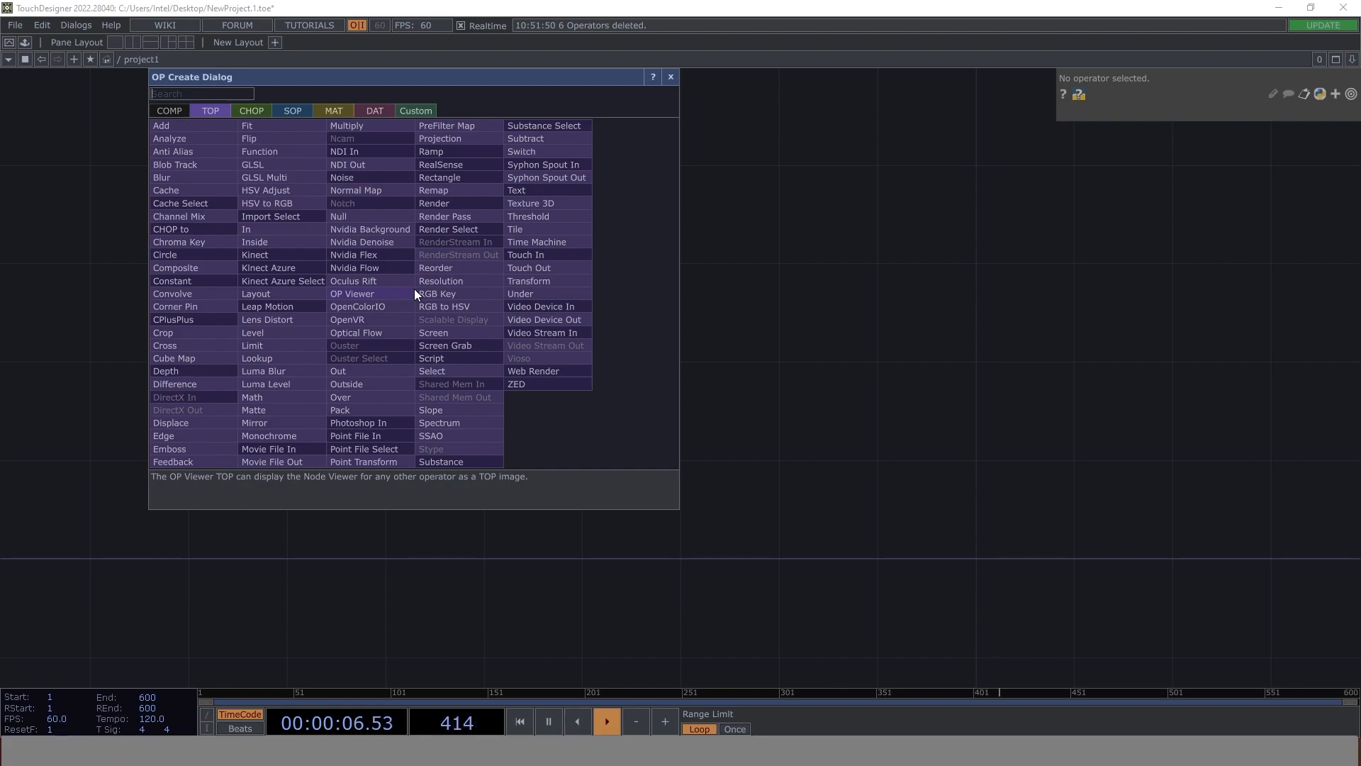
click(241, 110)
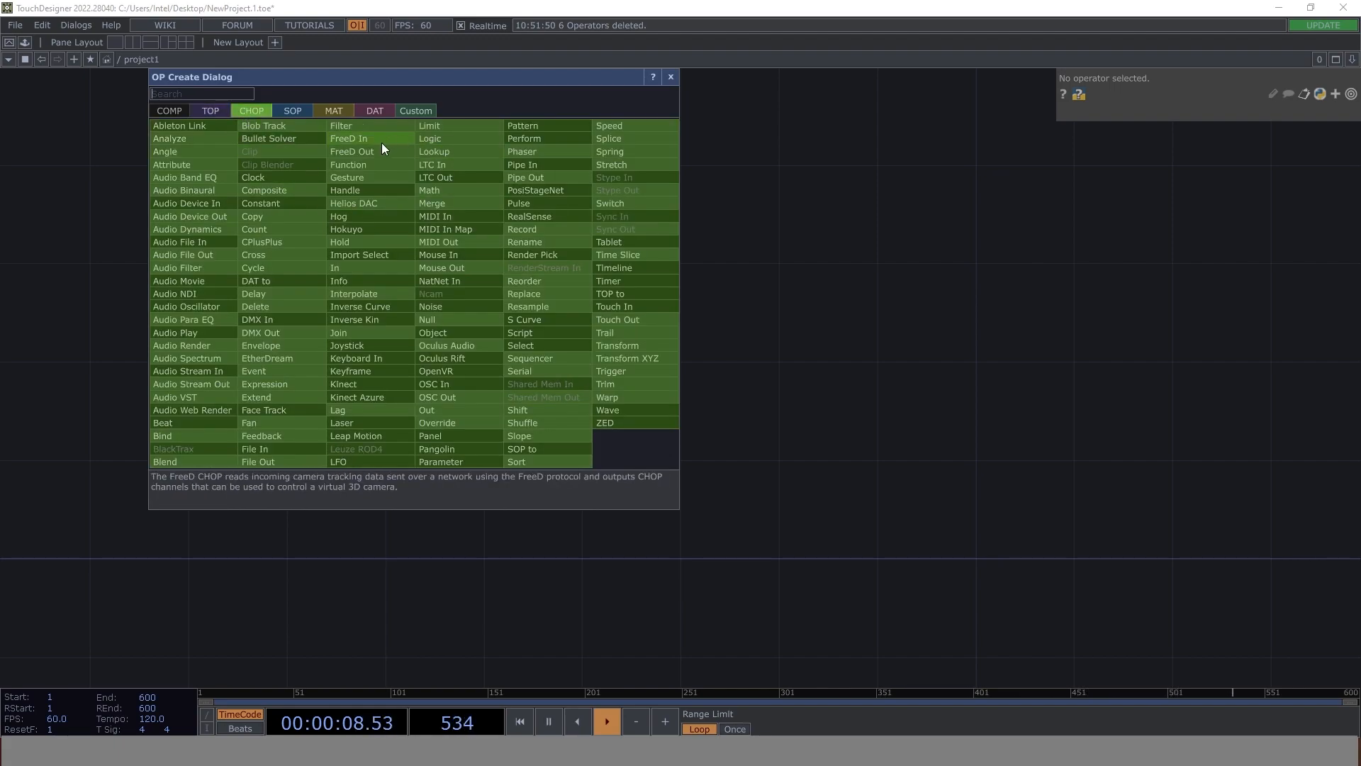
click(311, 204)
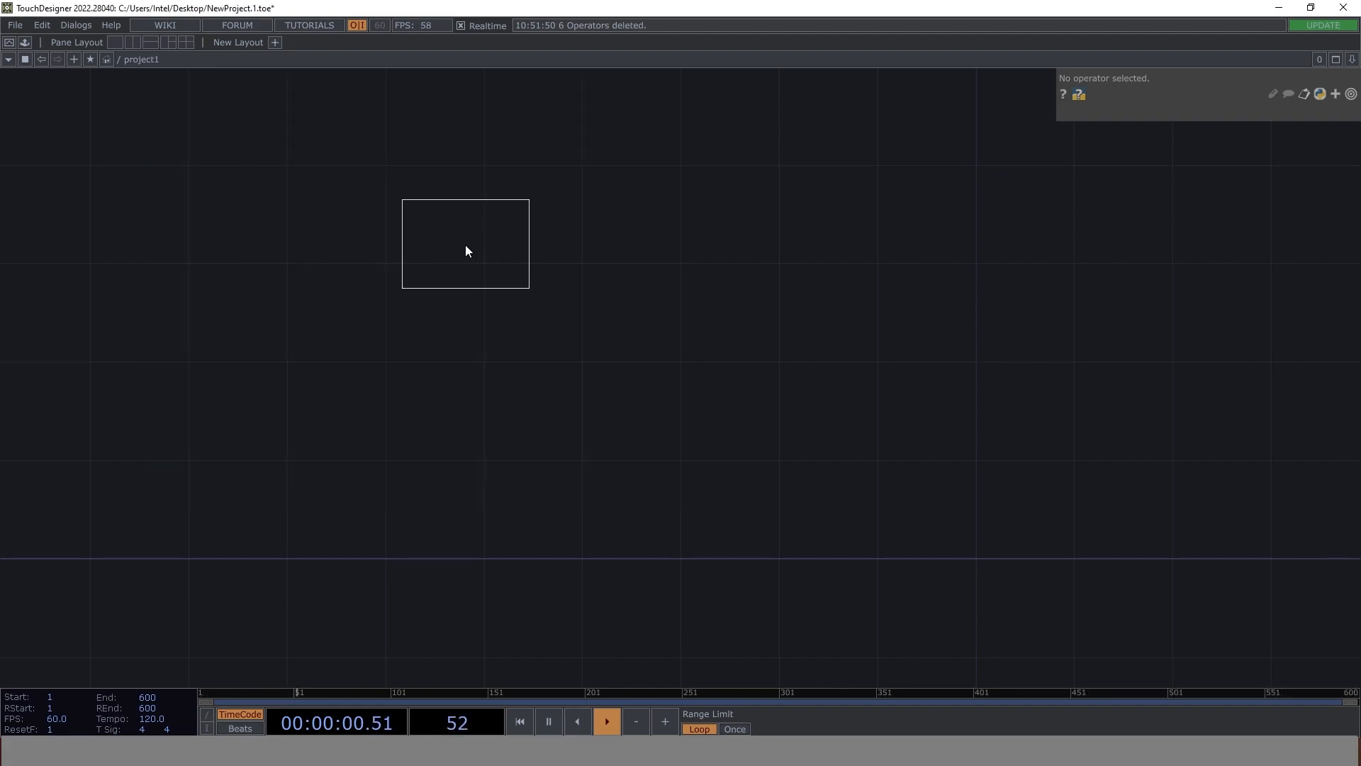
click(466, 250)
text(size)
key(Return)
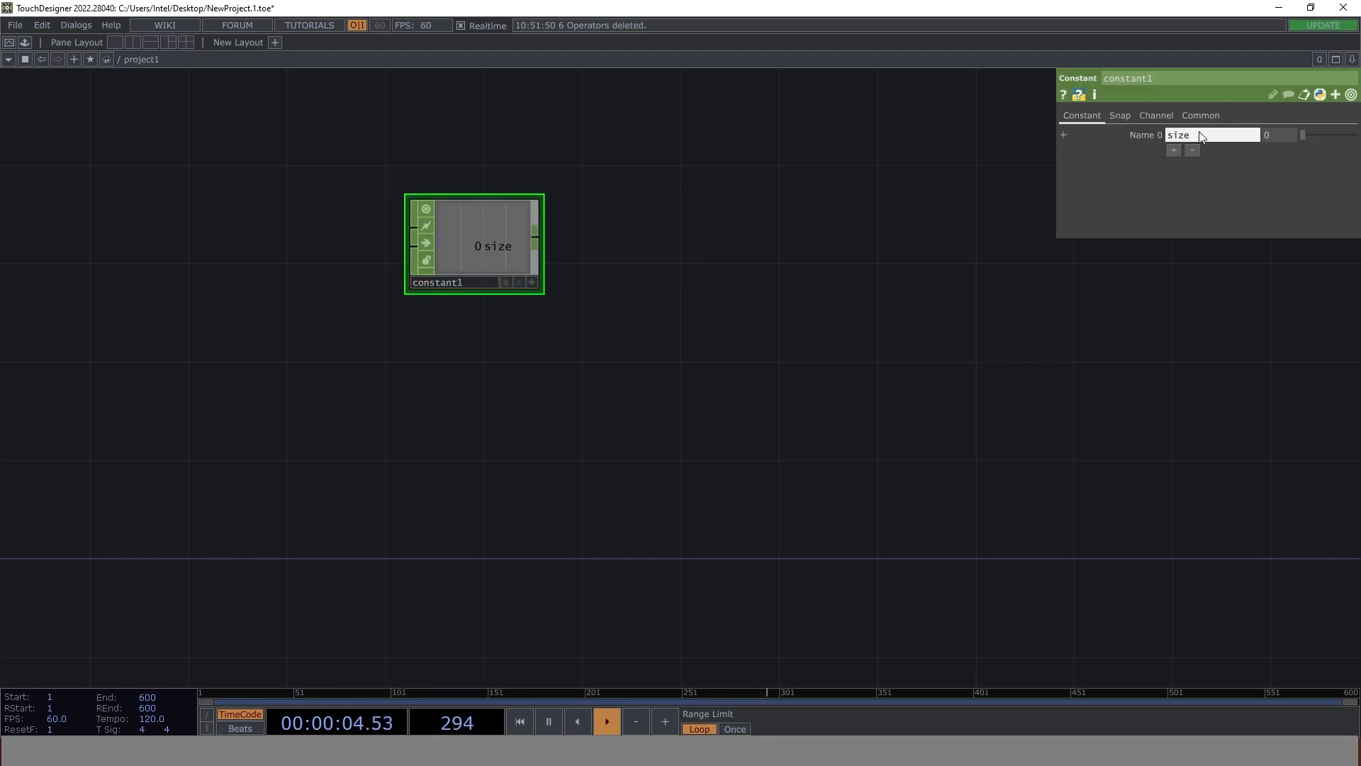
text(100)
key(Return)
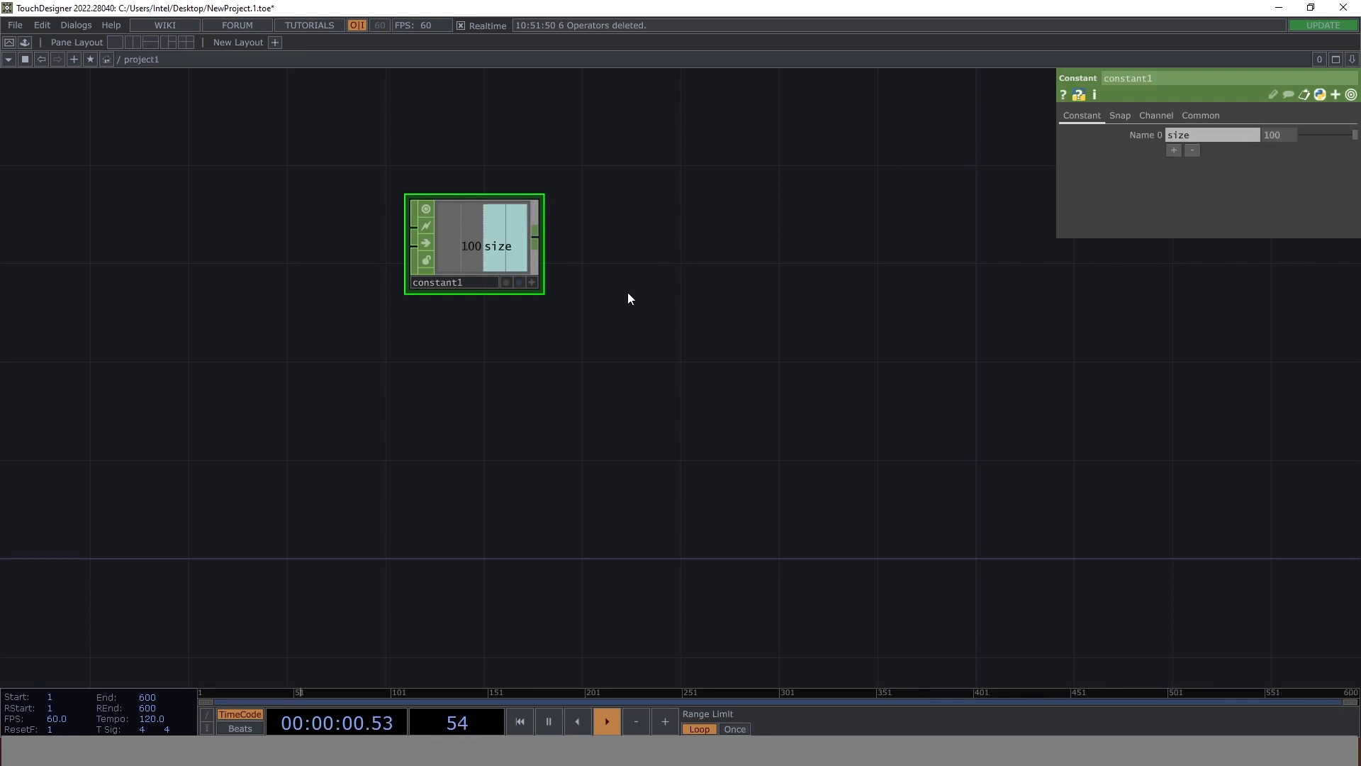
- Add a Rectangle SOP to the network, above and to the right of the Constant CHOP
drag(605, 262, 449, 355)
drag(555, 258, 464, 372)
key(Tab)
text(rec)
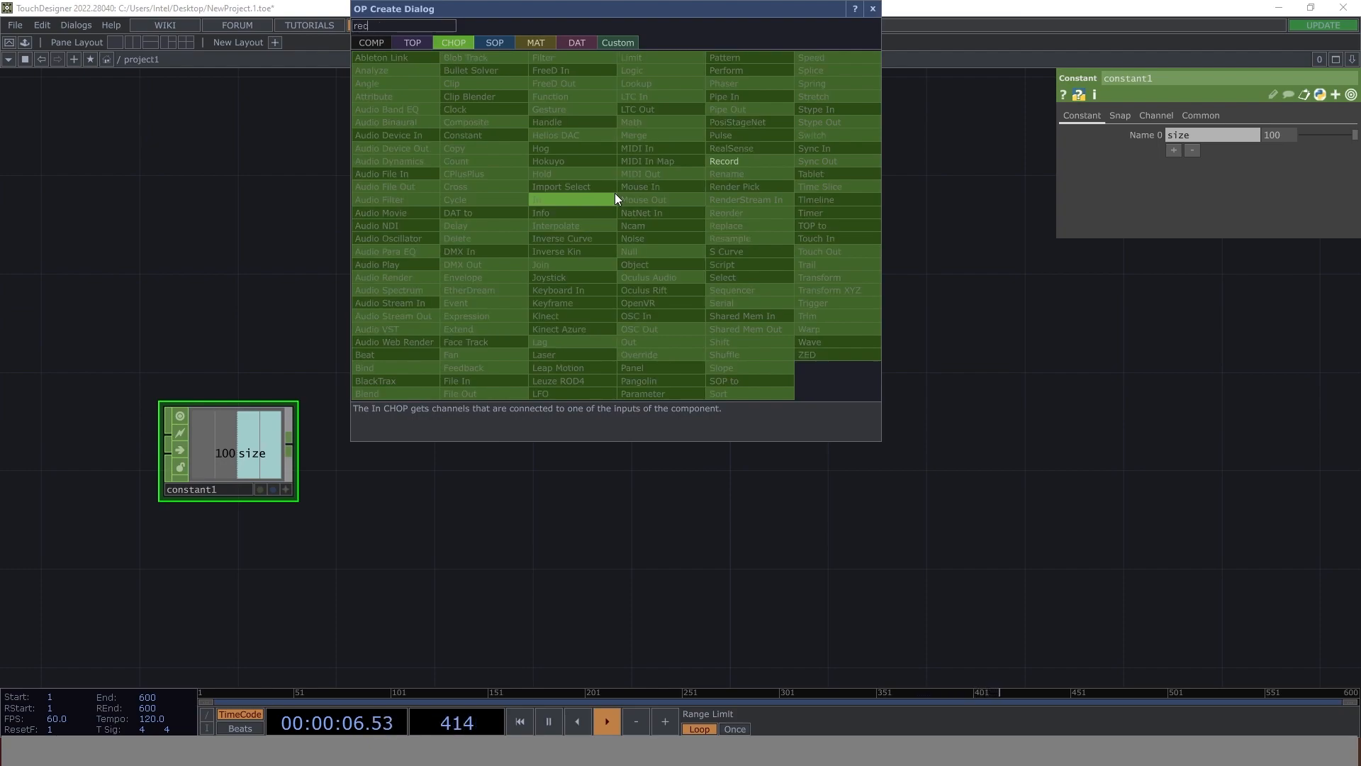
click(505, 43)
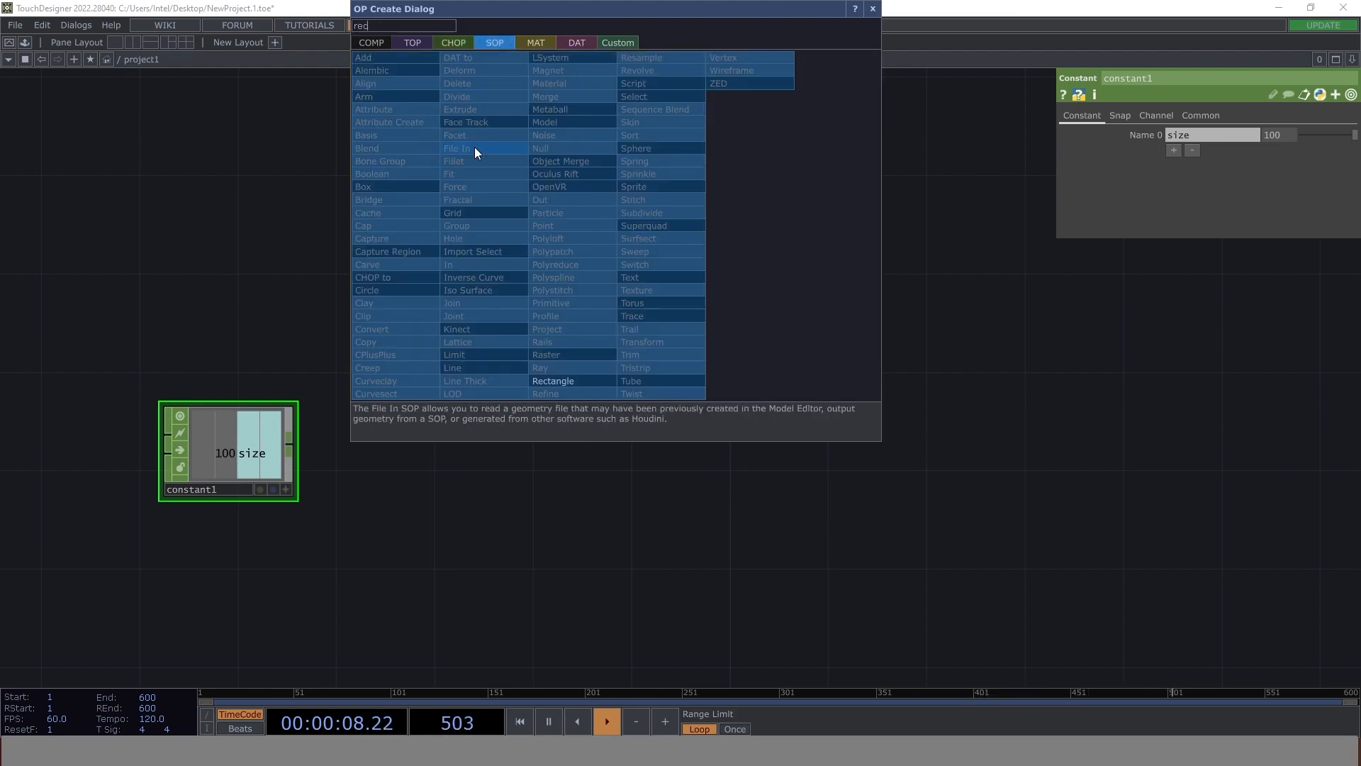
click(577, 381)
click(671, 230)
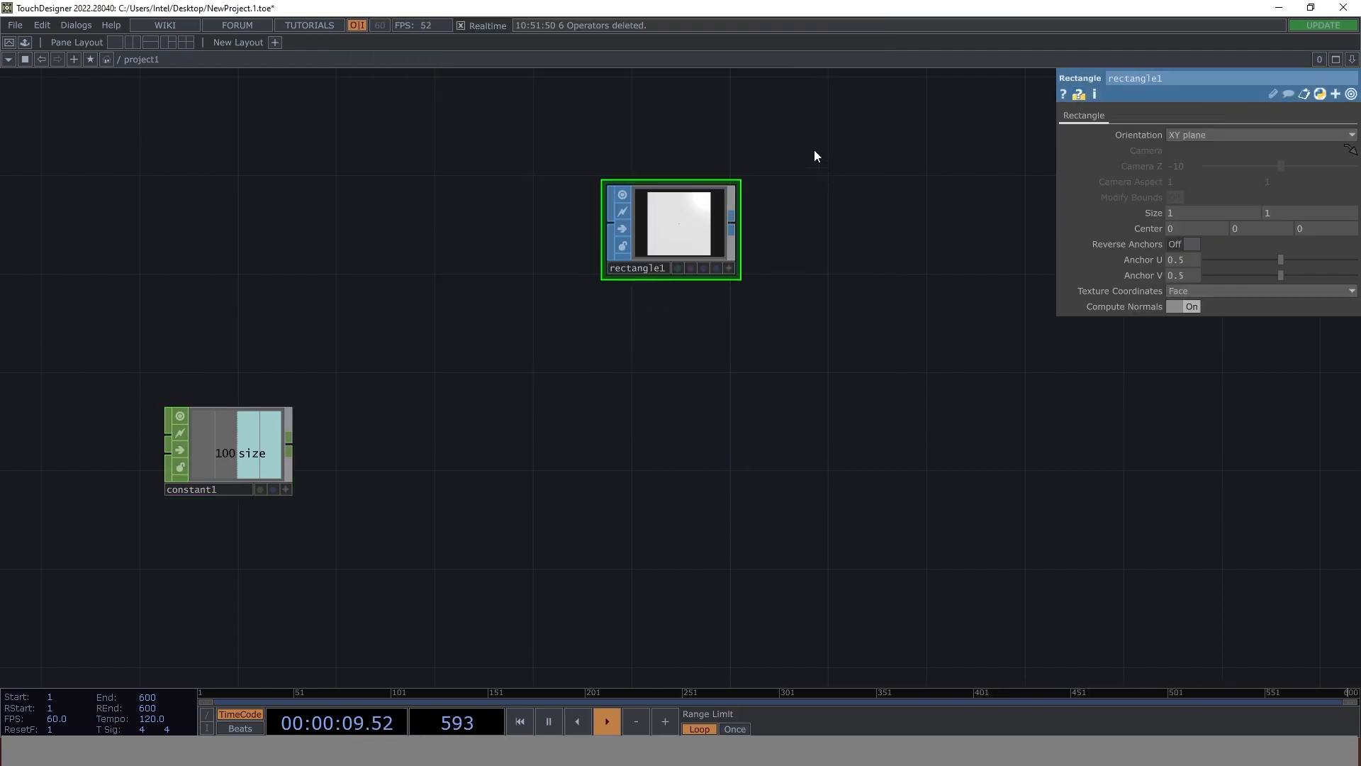
- Connect a Null SOP to the rectangle's output and a Geometry COMP to the null's output
right_click(733, 221)
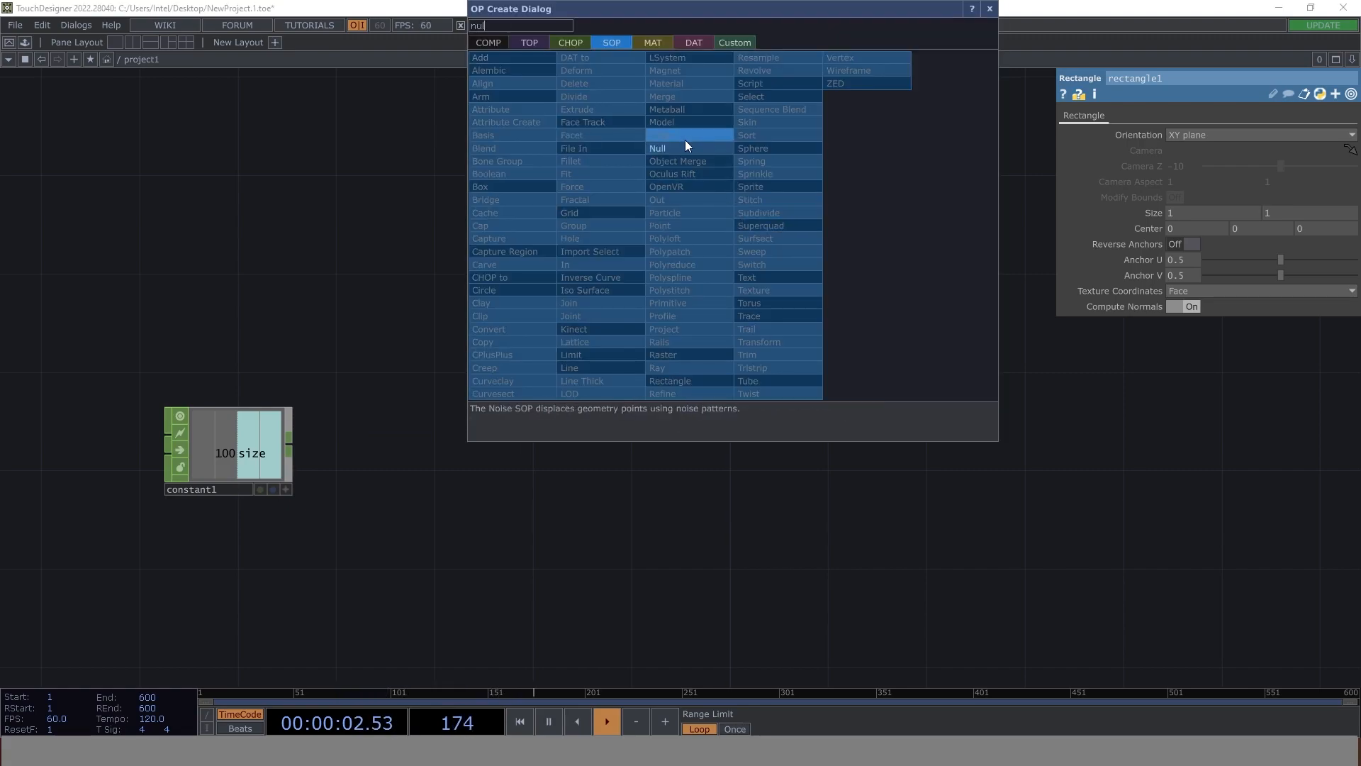
click(685, 139)
click(843, 230)
right_click(906, 227)
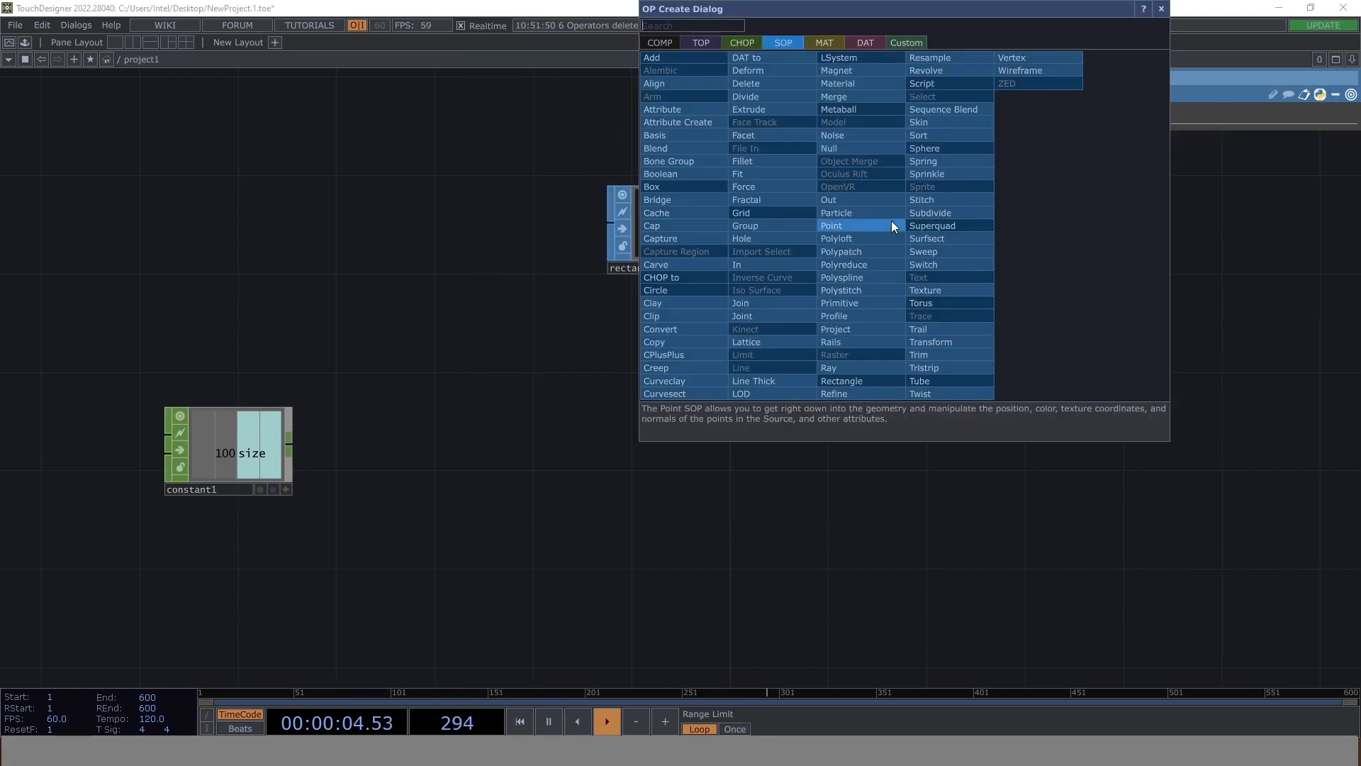
click(652, 41)
click(660, 161)
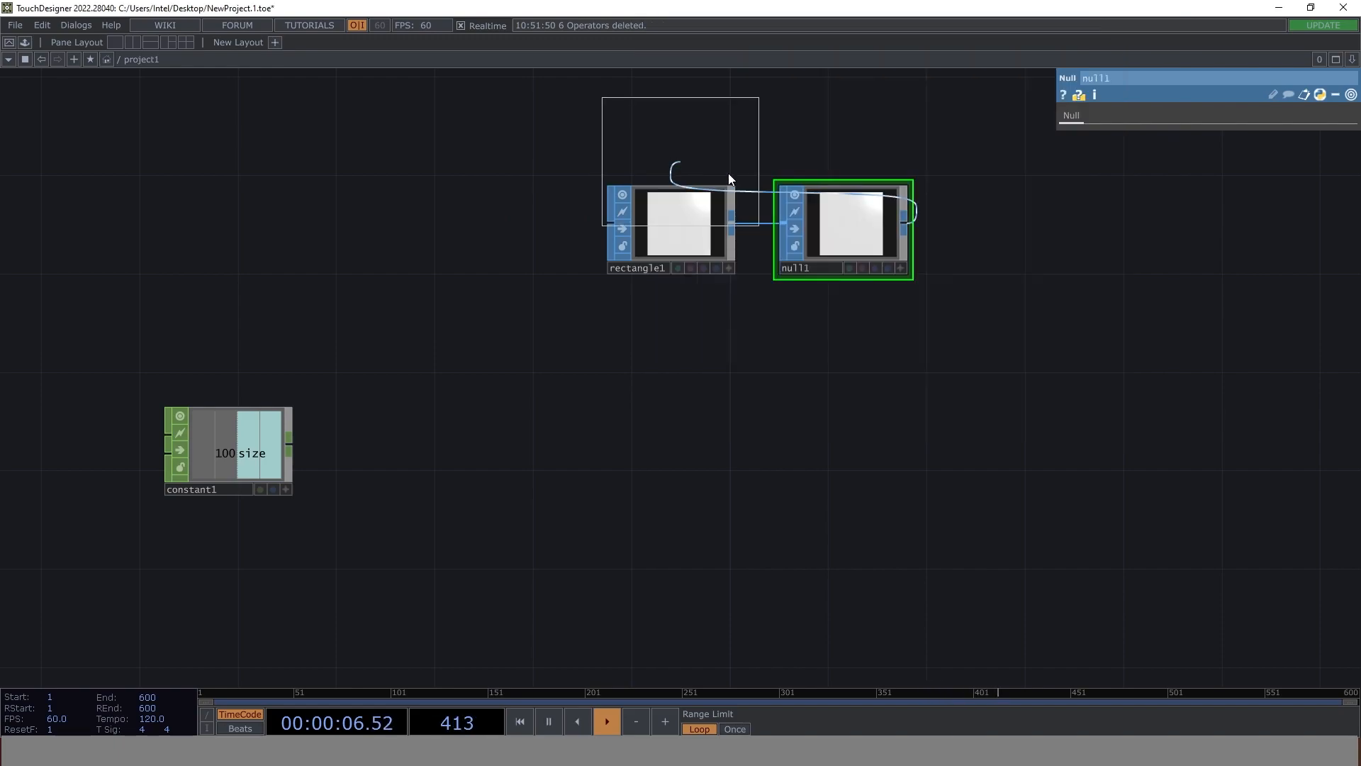
click(996, 230)
drag(1001, 344, 749, 418)
double_click(738, 208)
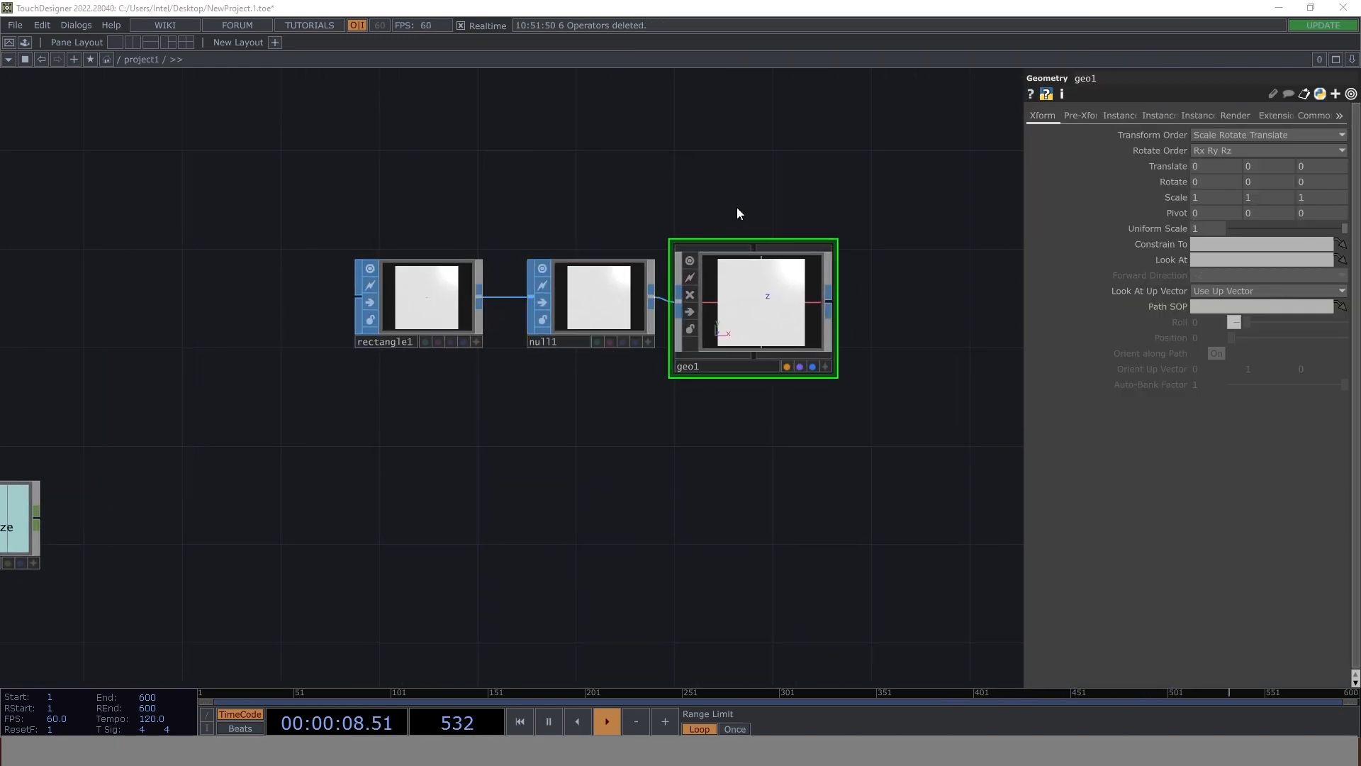
- Add a Camera COMP to the network, directly above the Geometry COMP
text(ca)
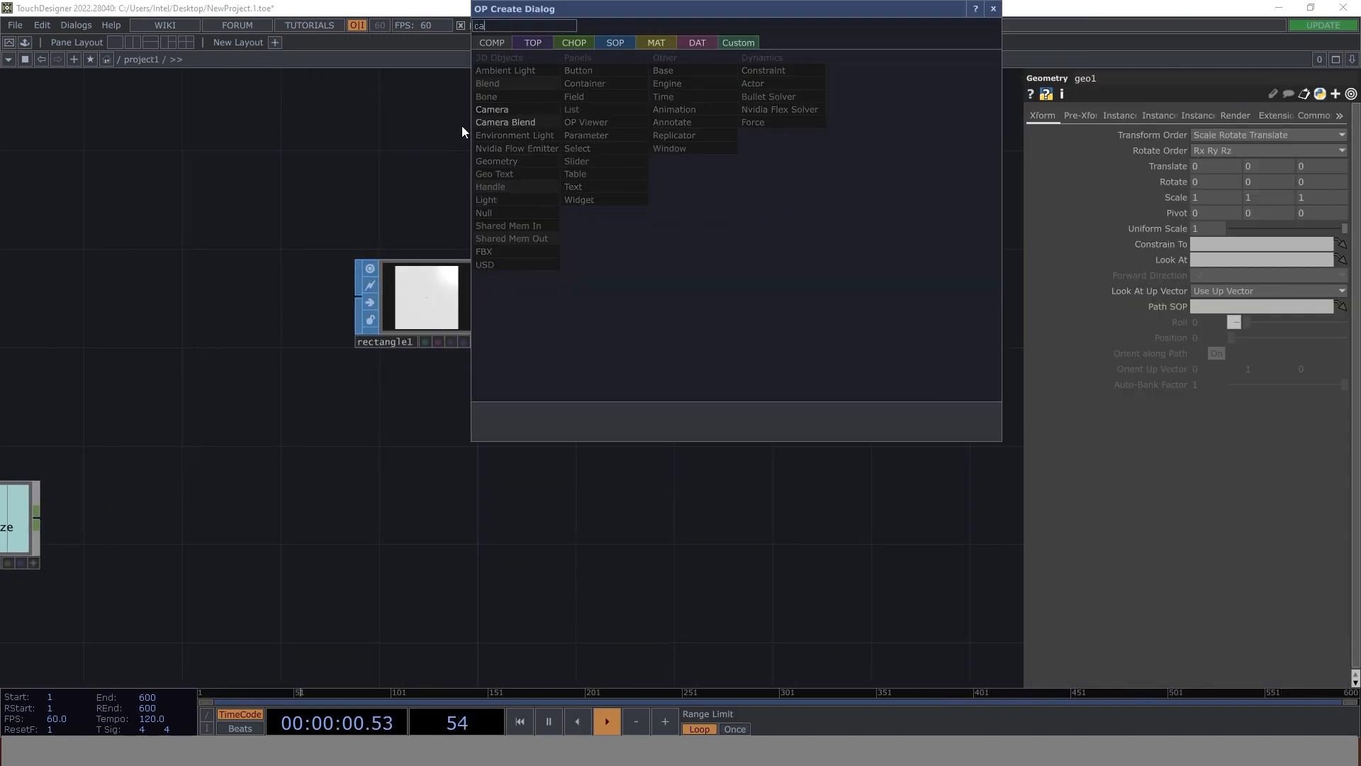
click(489, 110)
click(745, 165)
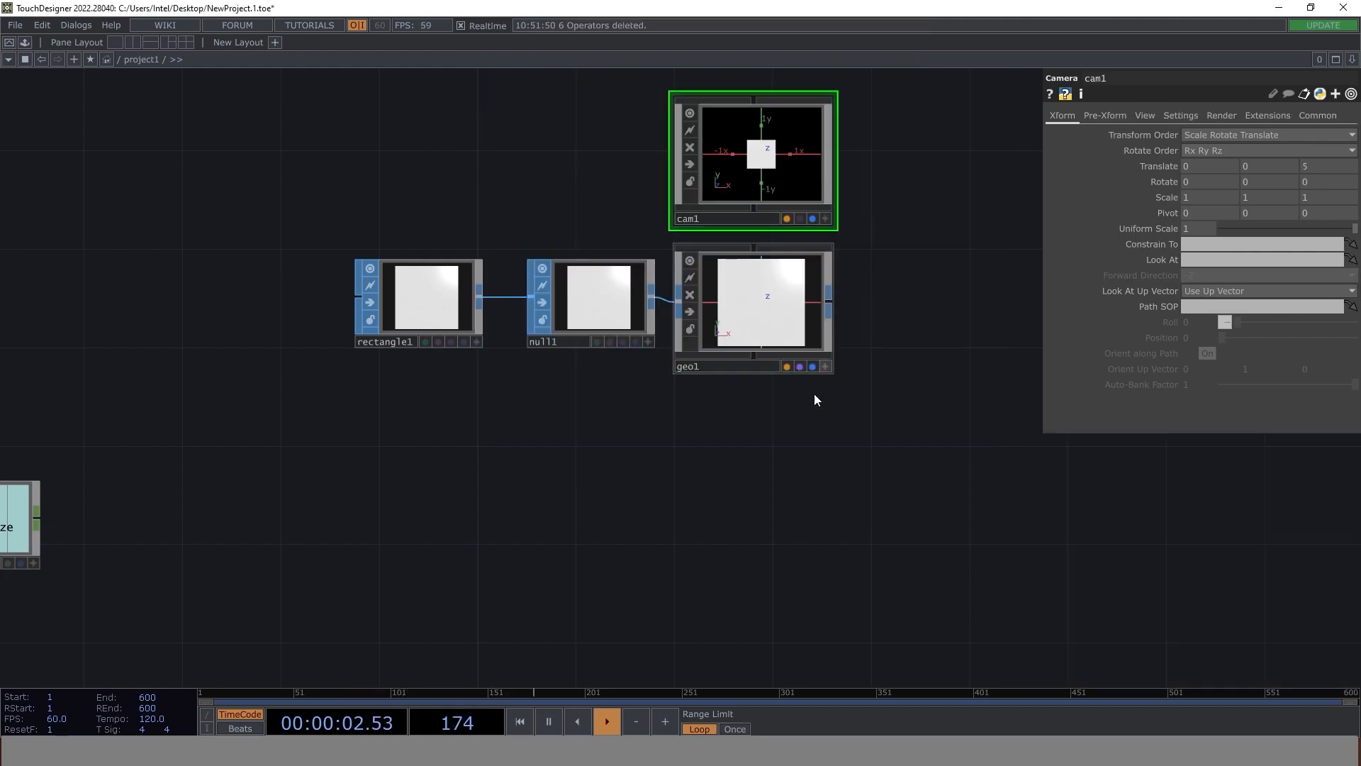
- Add a Constant MAT below the Geometry COMP and assign it as the geometry's material
key(Tab)
text(con)
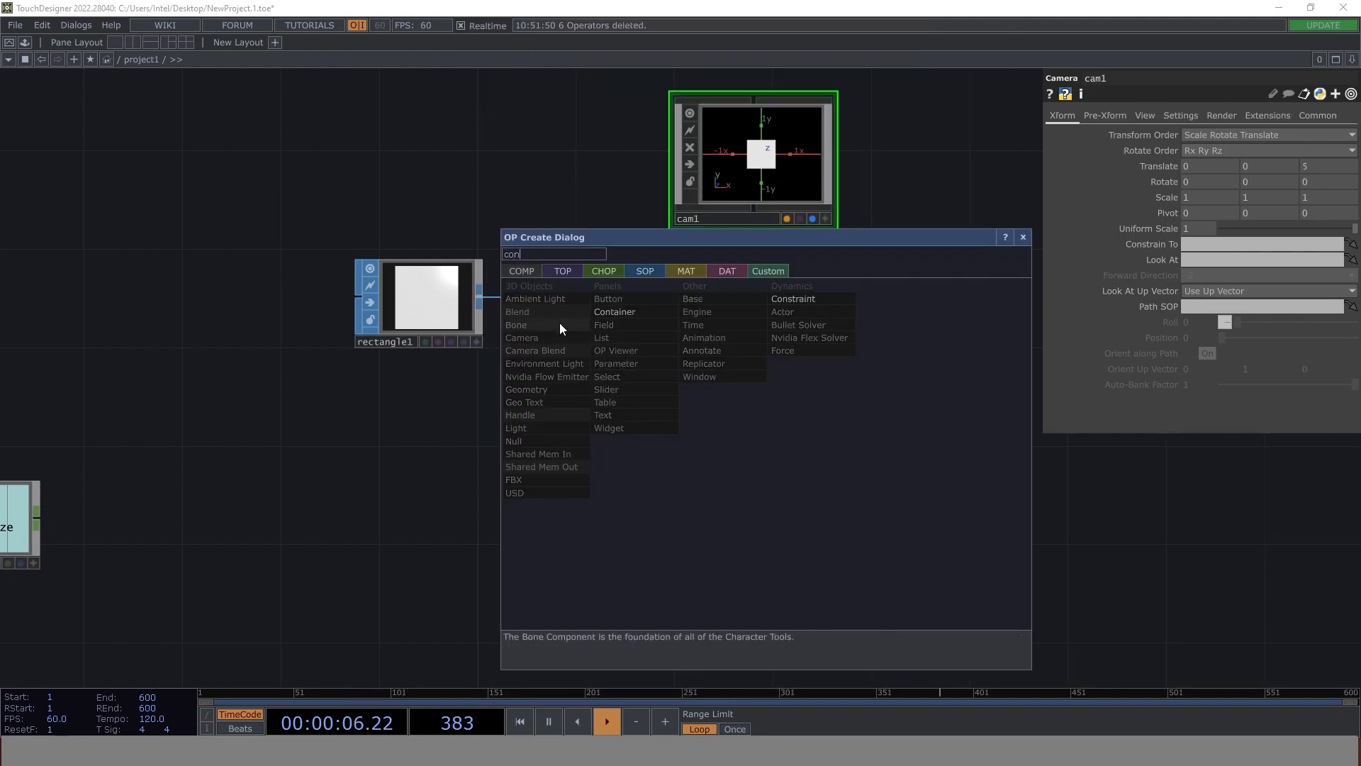
click(686, 271)
click(532, 299)
click(736, 457)
drag(736, 456, 760, 293)
click(764, 298)
drag(918, 249, 622, 269)
- Add a Render TOP beside the camera and geometry, with a Null TOP connected to its output
key(Tab)
text(r)
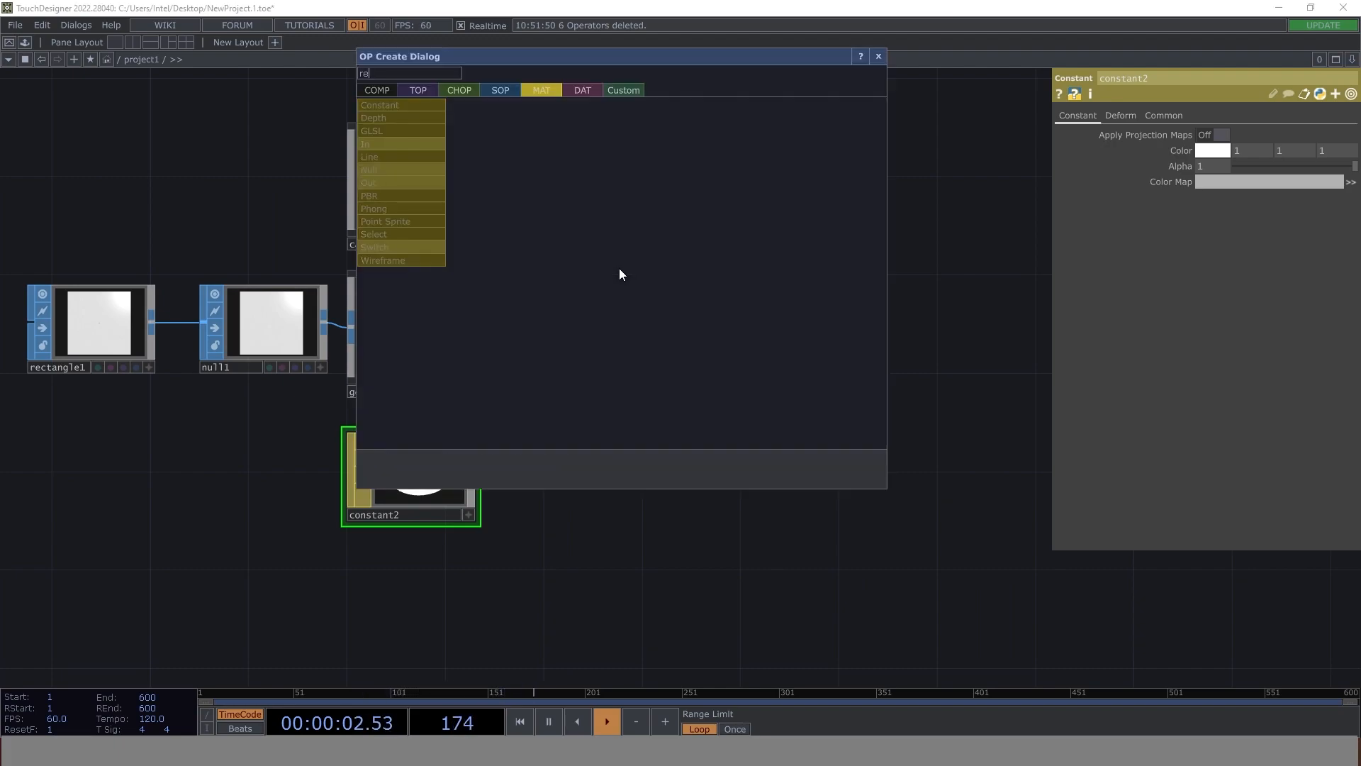
click(415, 89)
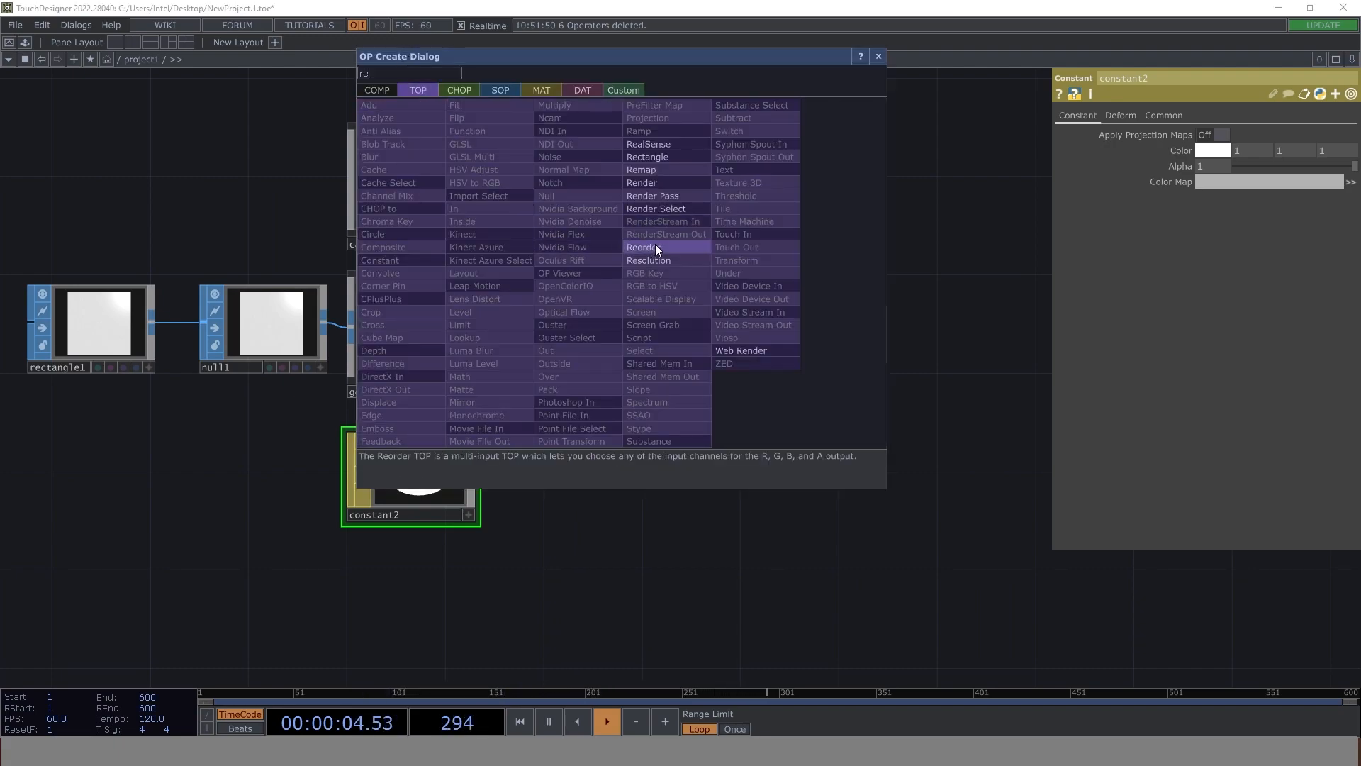
ctrl+click(645, 183)
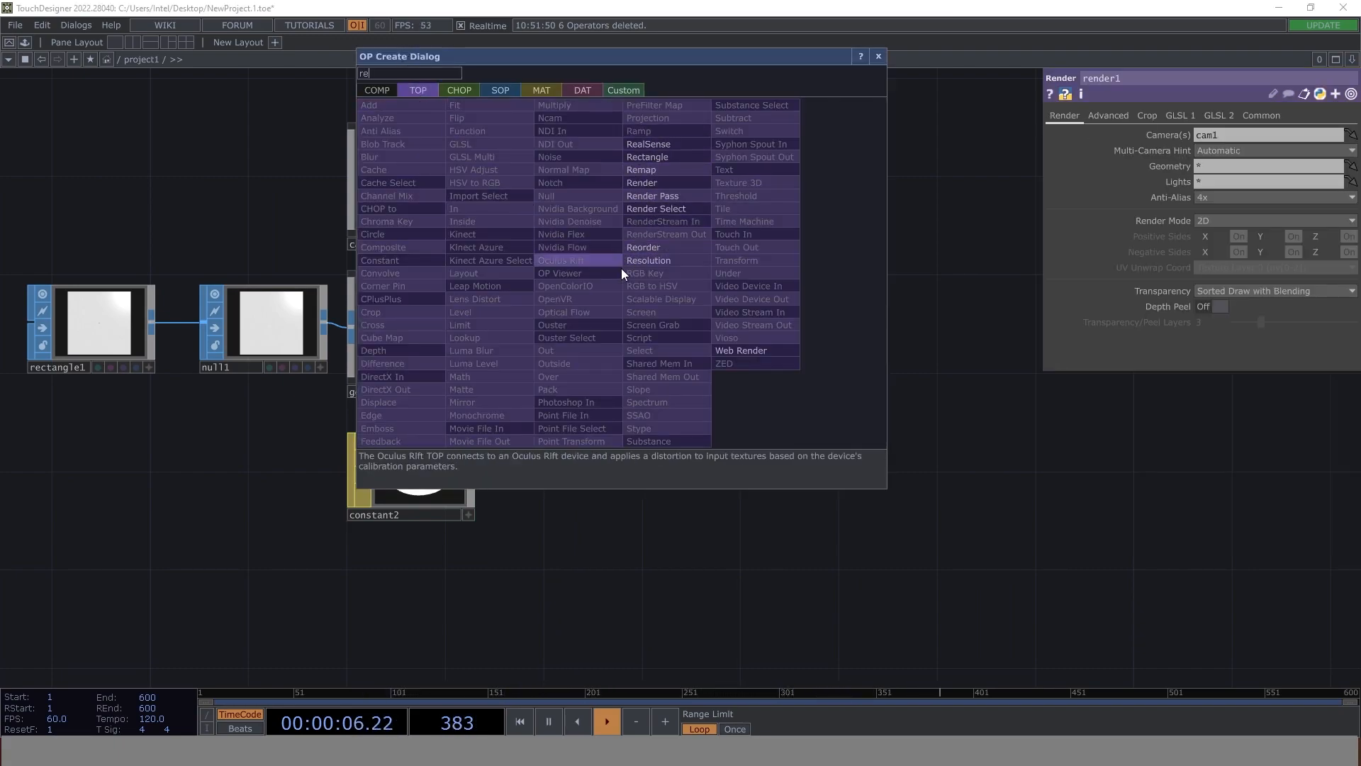
ctrl+click(572, 198)
click(877, 56)
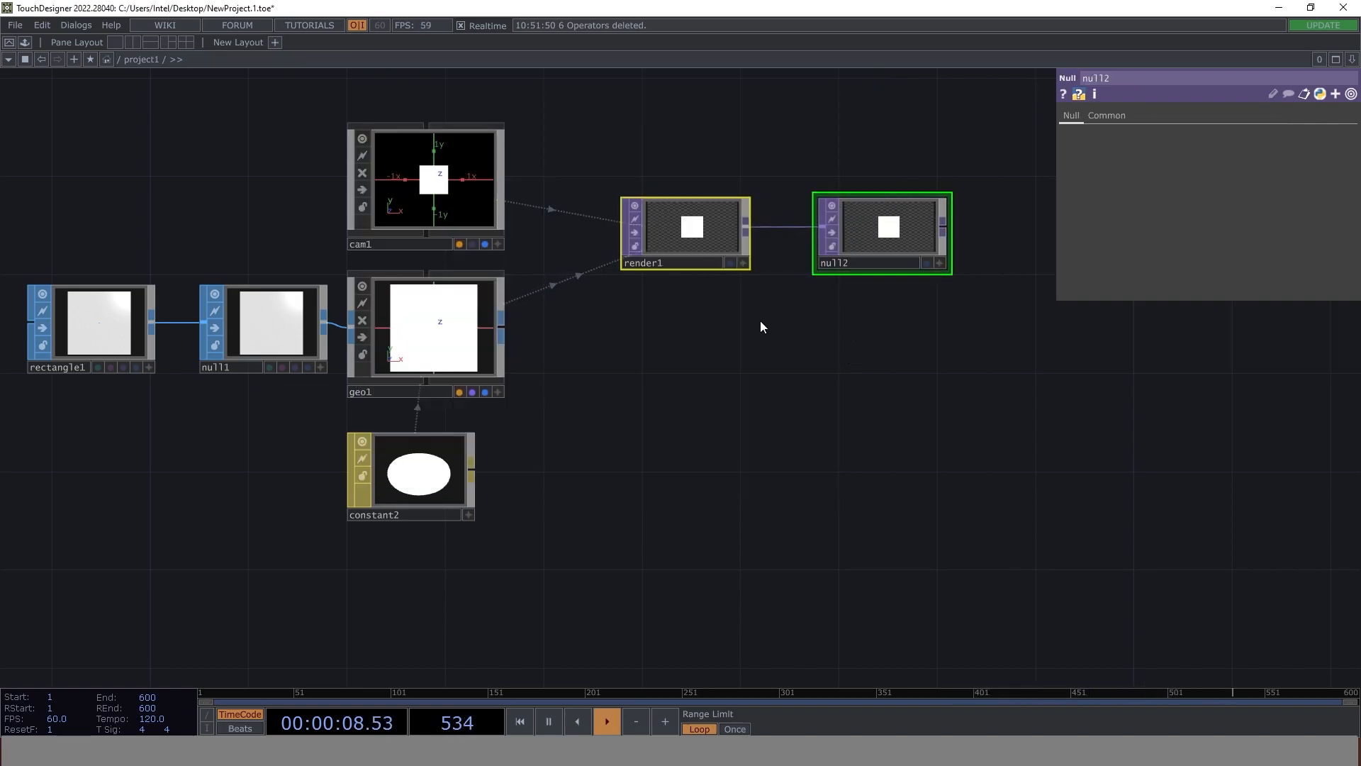
- Add a Grid SOP to the network, below and slightly to the right of the size Constant CHOP
drag(137, 470, 539, 395)
drag(380, 527, 630, 361)
drag(292, 349, 120, 176)
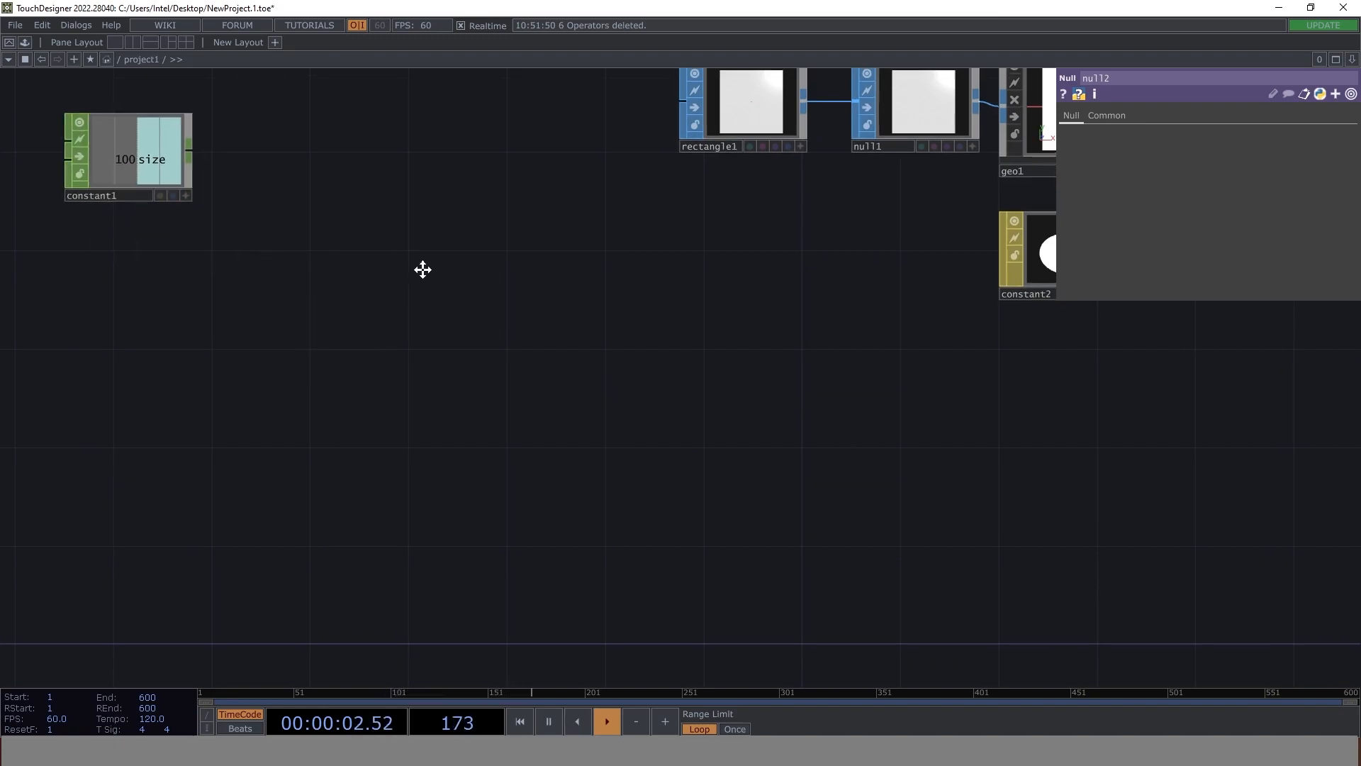
drag(419, 257, 471, 440)
drag(158, 310, 86, 187)
drag(418, 401, 482, 389)
key(Tab)
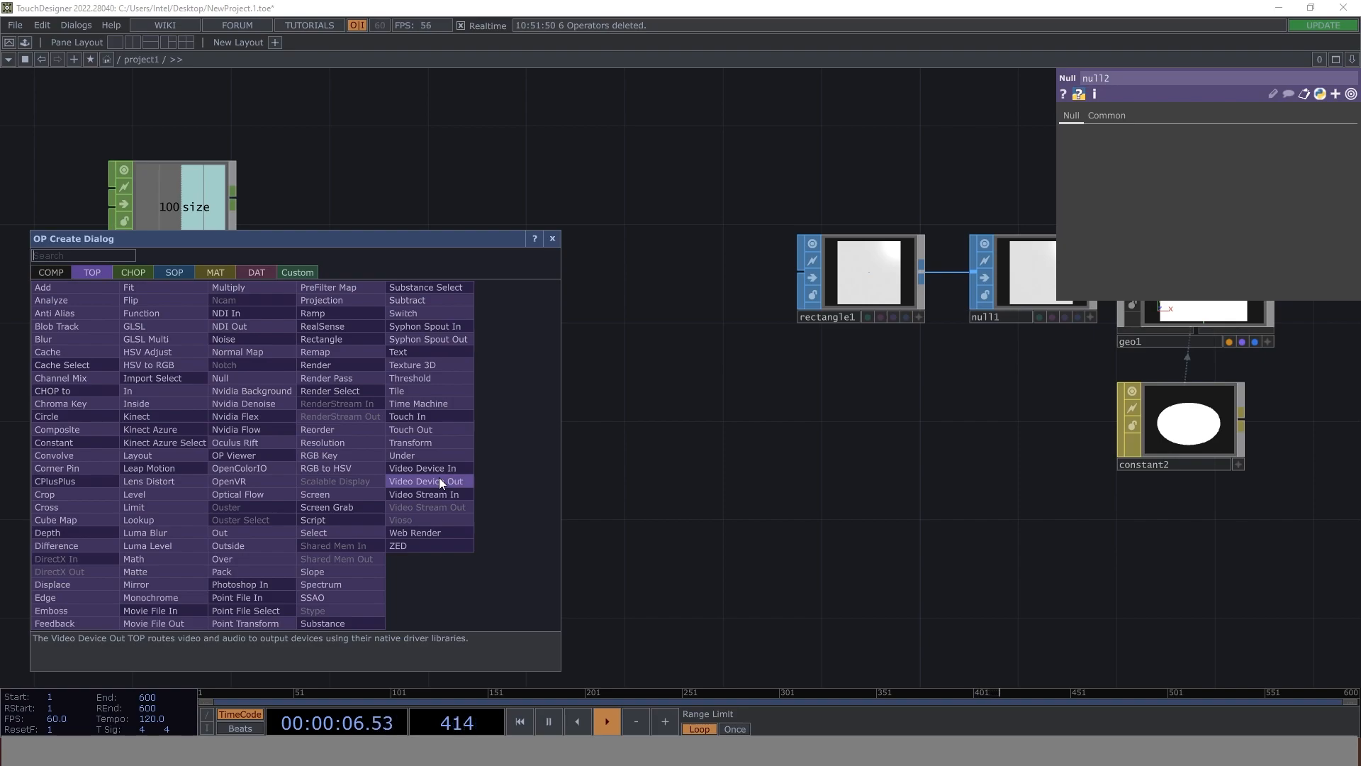
text(grid)
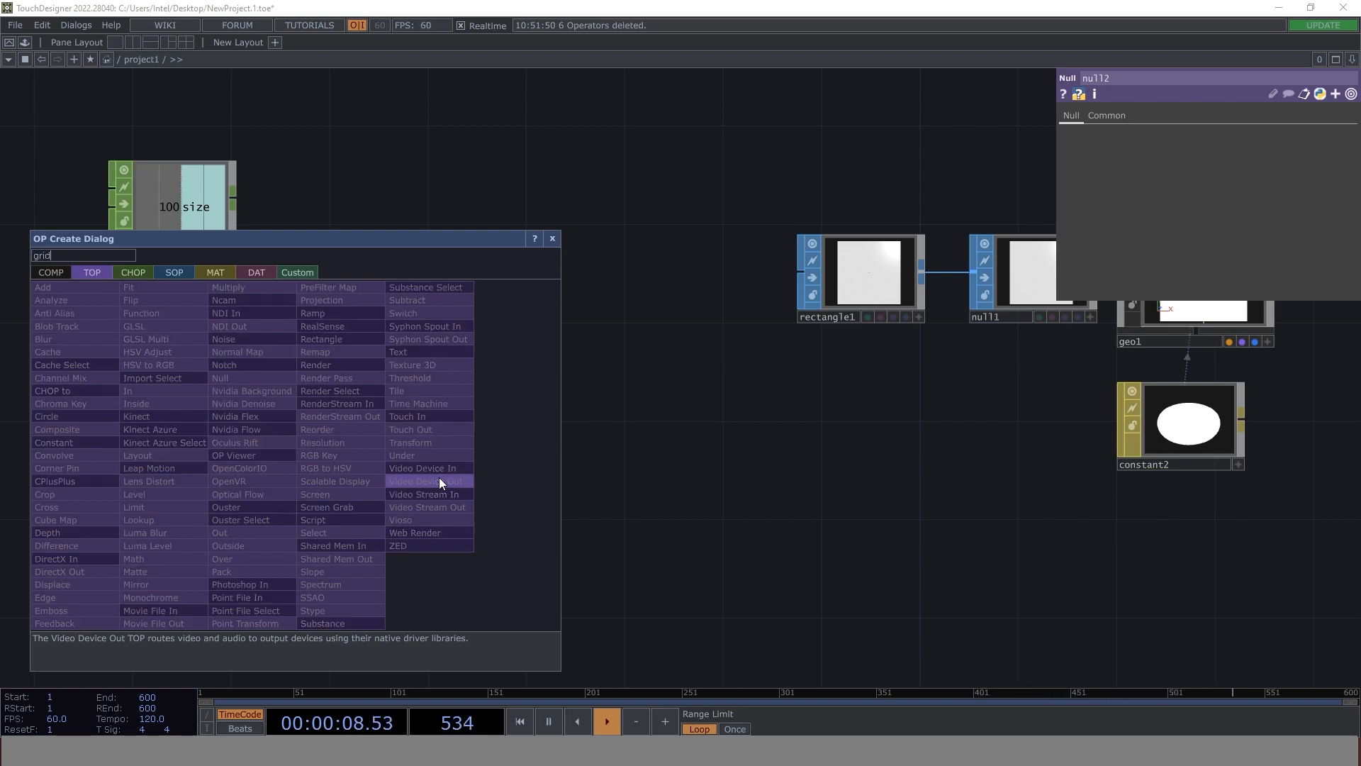
click(175, 272)
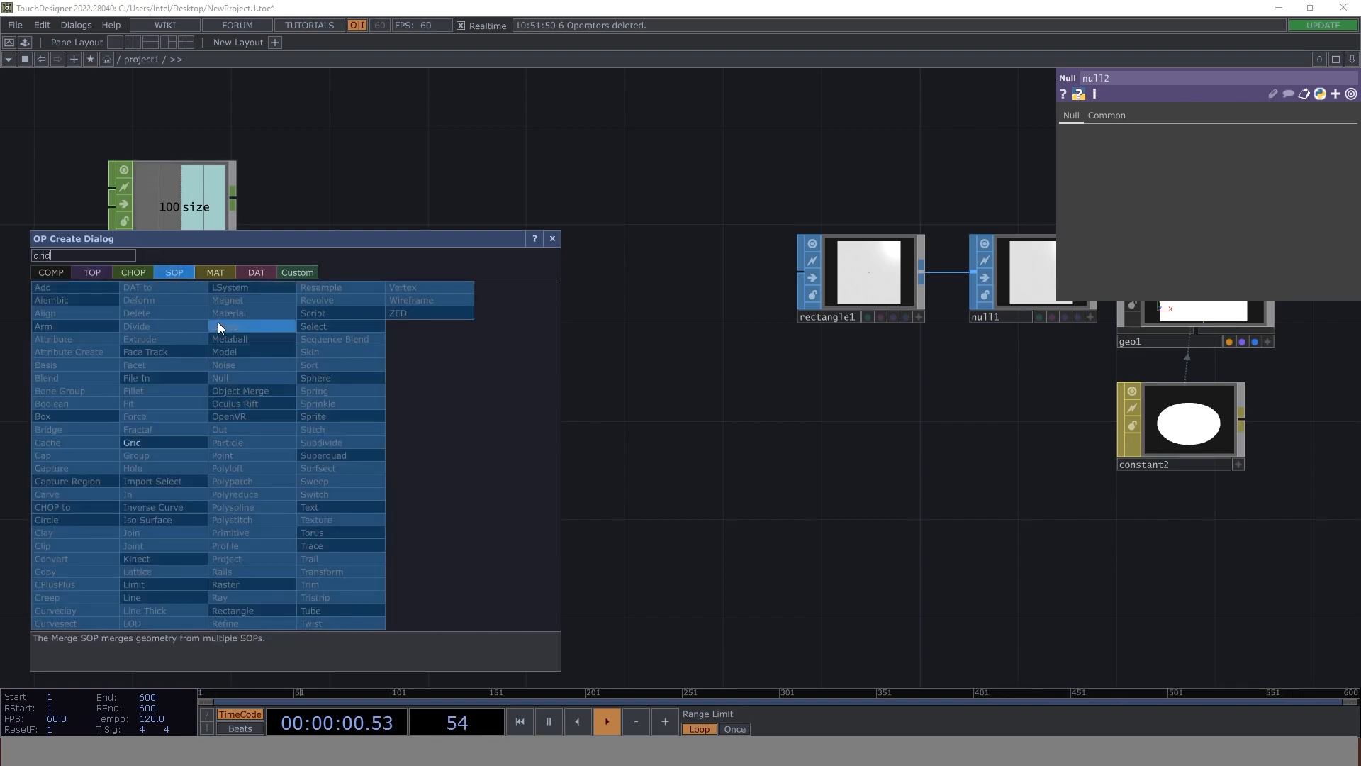
click(148, 443)
click(374, 491)
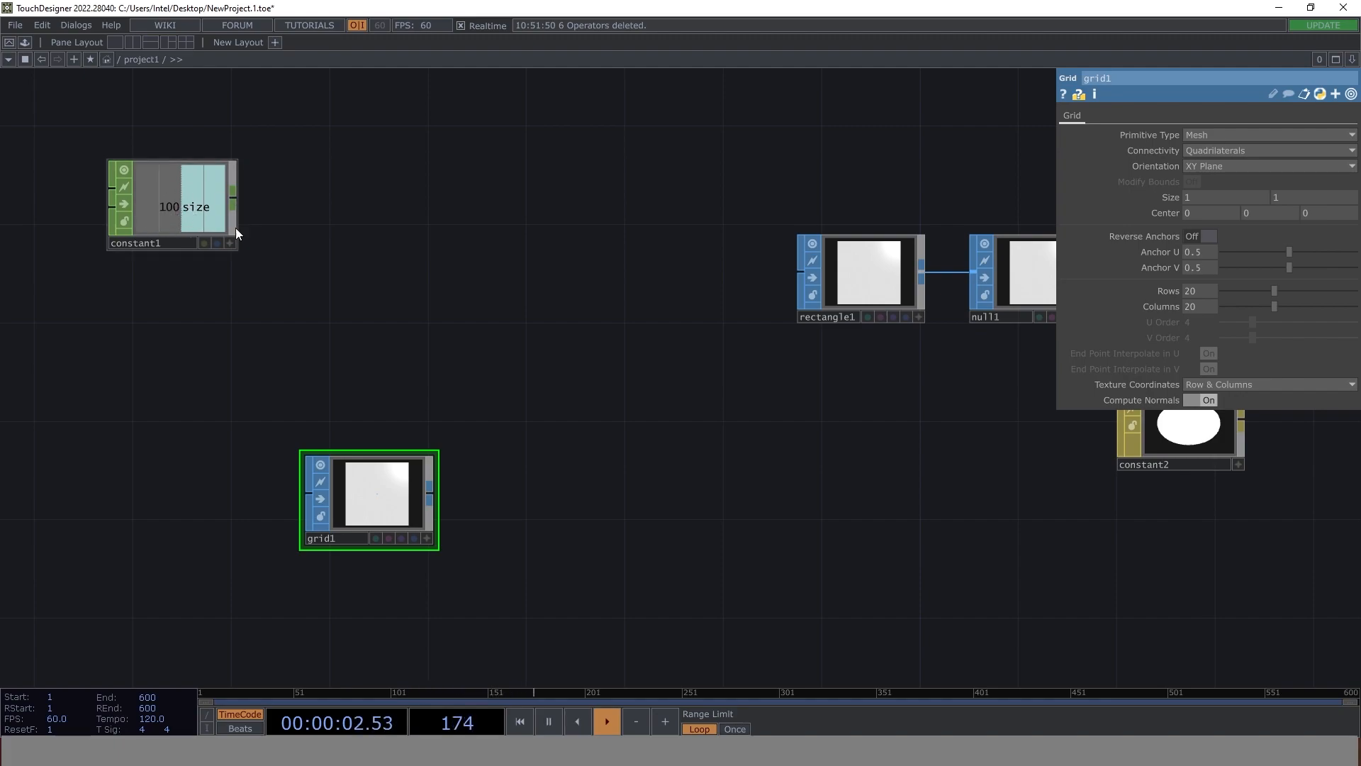
- Connect a Null SOP to the grid, add a SOP to CHOP reading that null, and place both closer to the grid
right_click(431, 491)
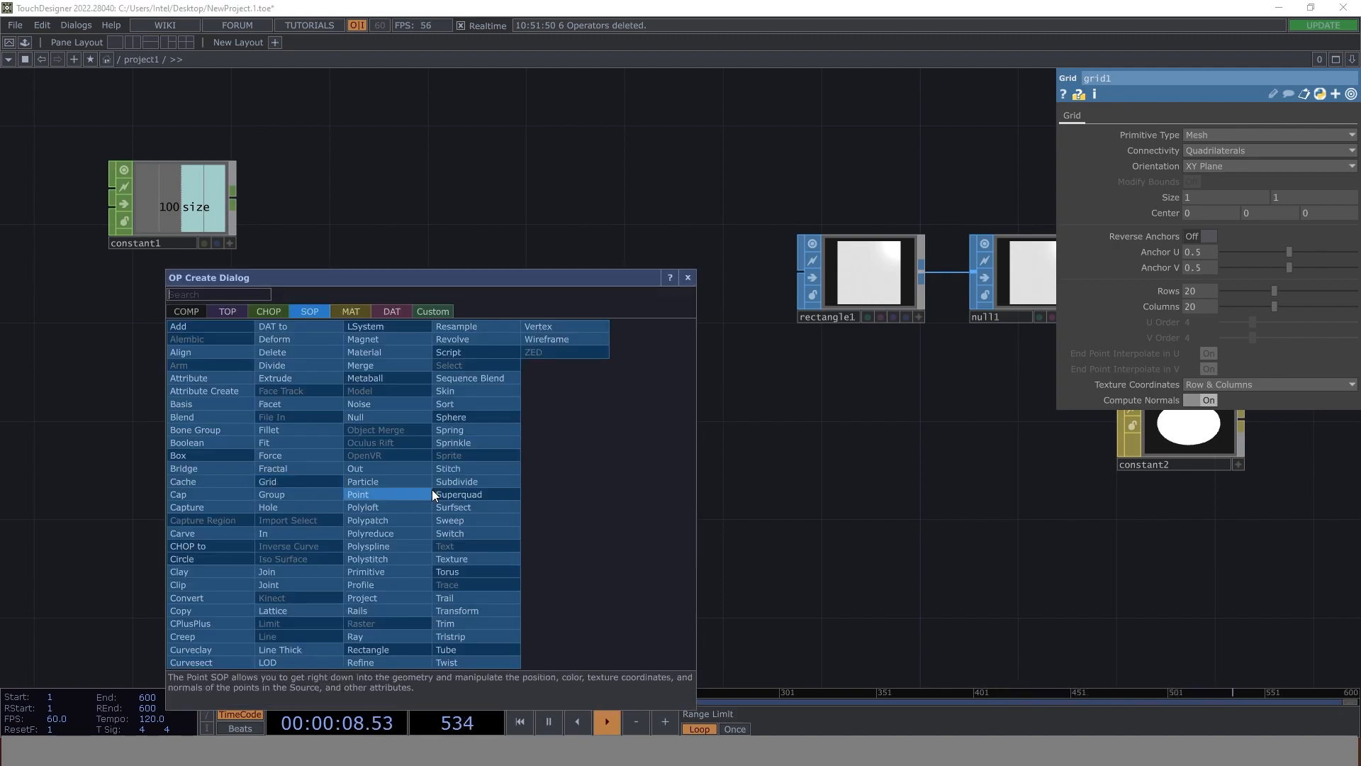
click(385, 418)
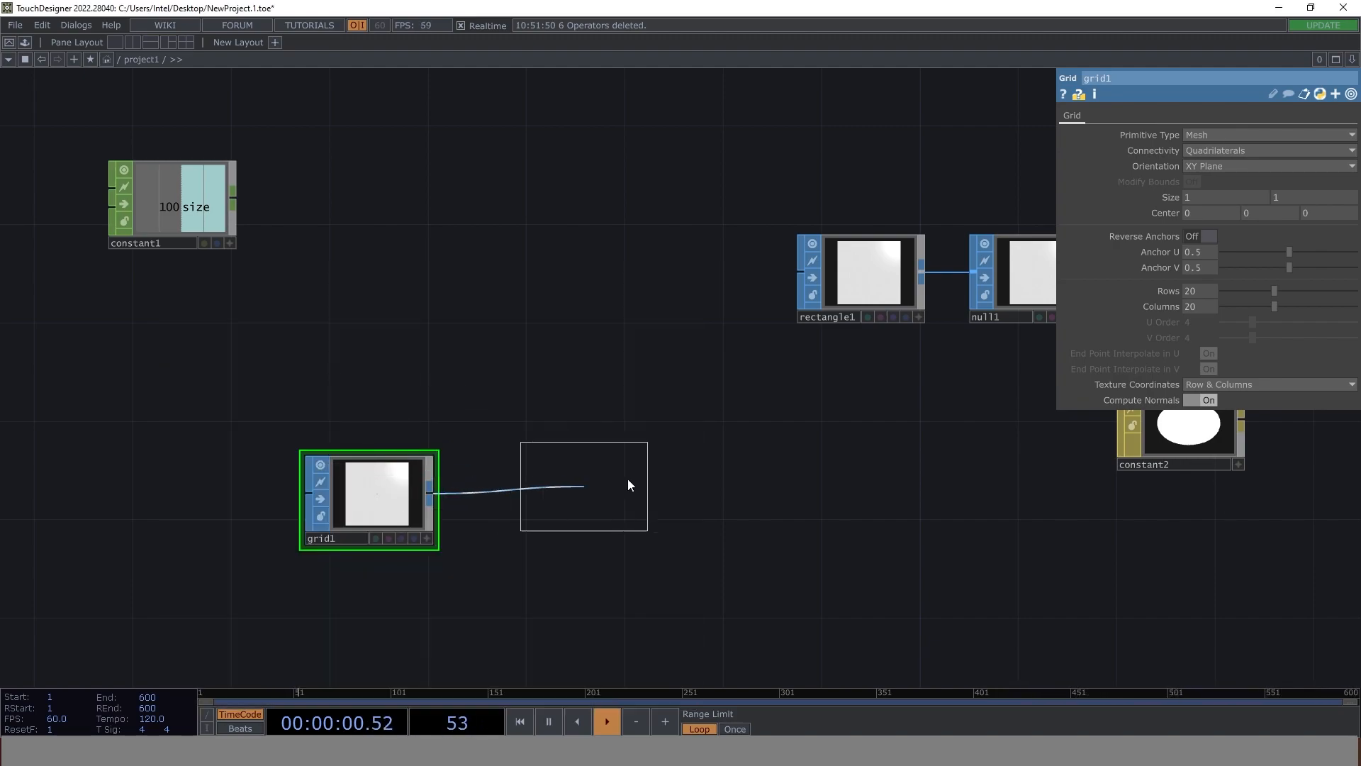
click(673, 488)
right_click(679, 486)
click(525, 307)
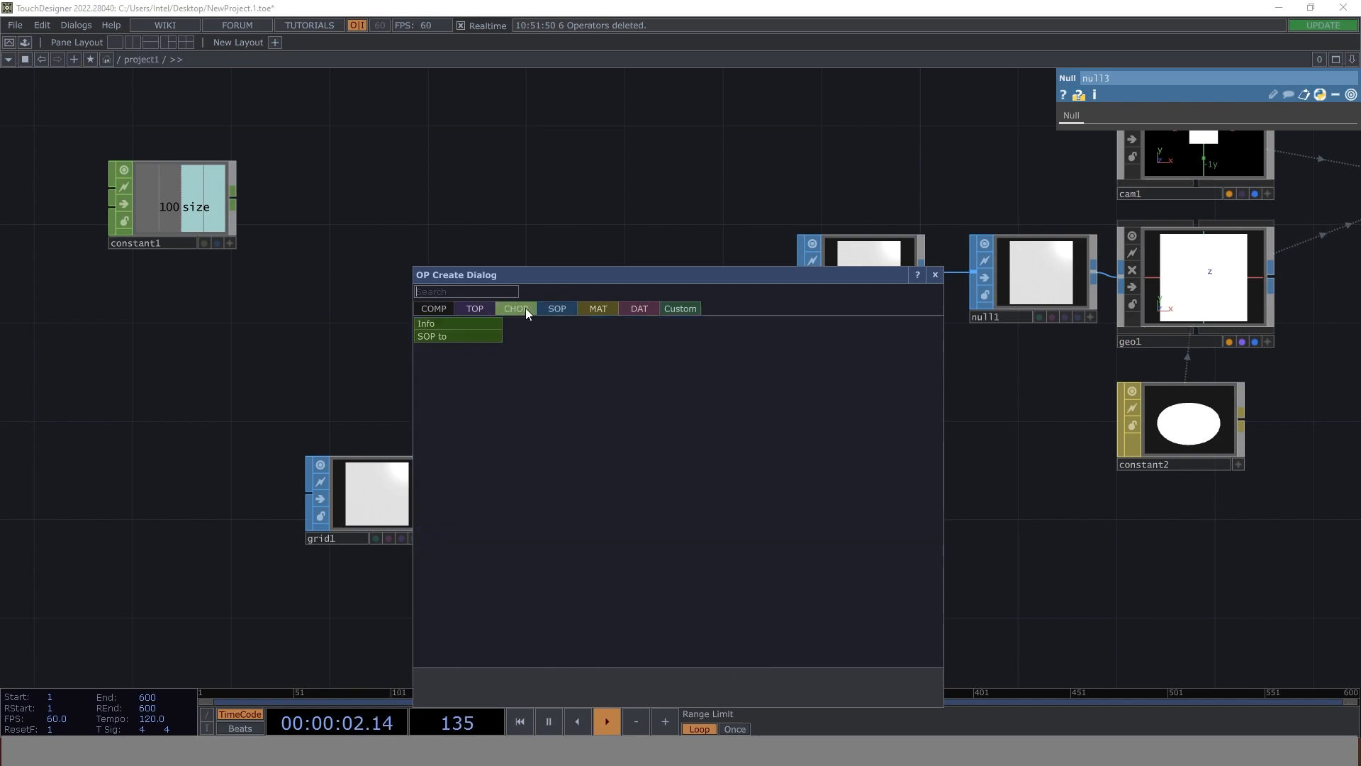
click(462, 335)
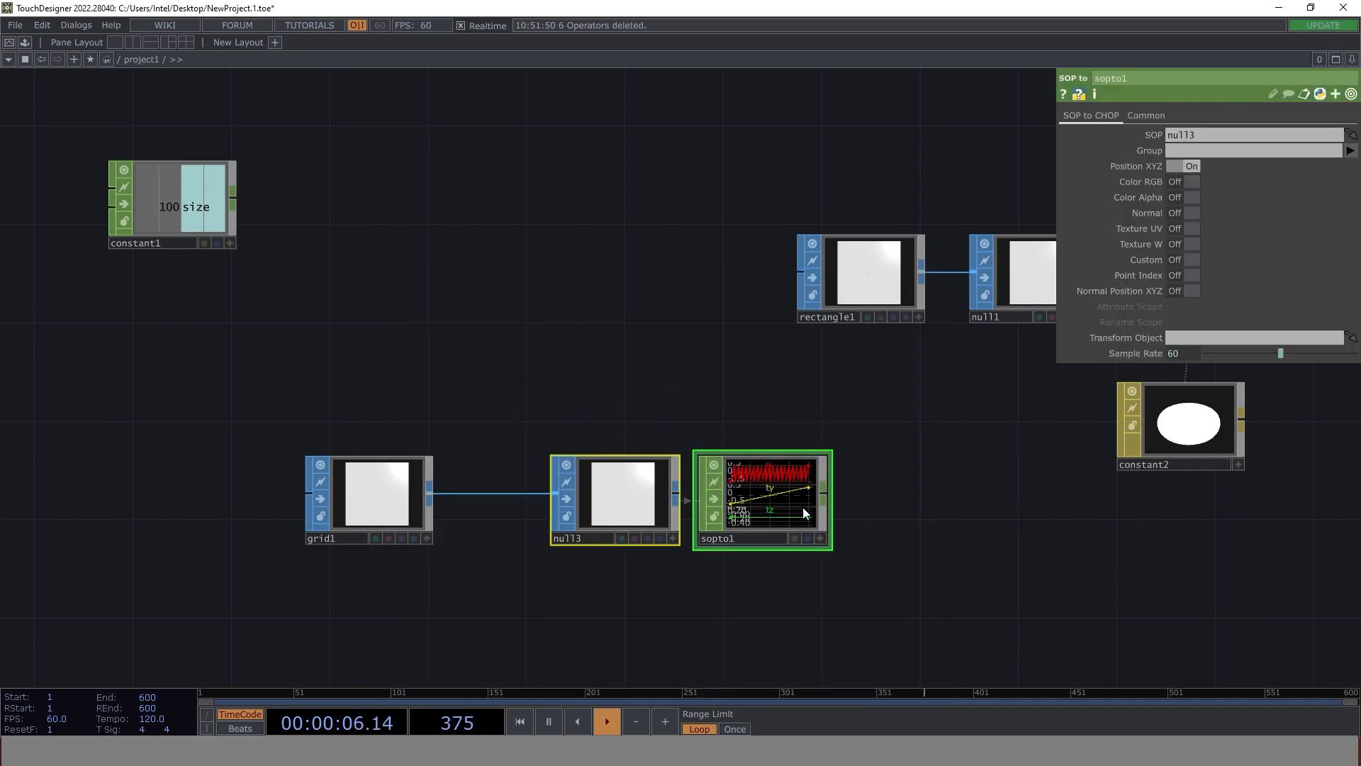
scroll(770, 497, up, 4)
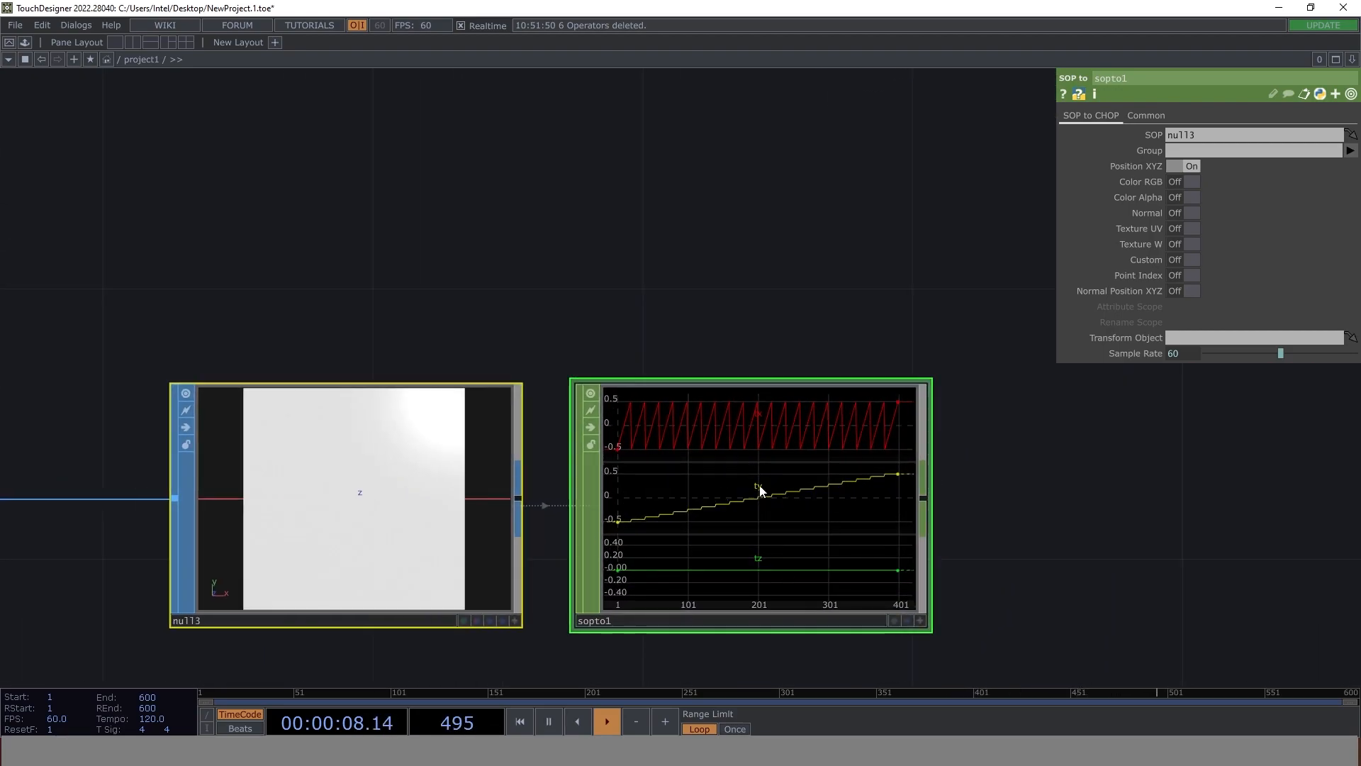
scroll(756, 514, down, 5)
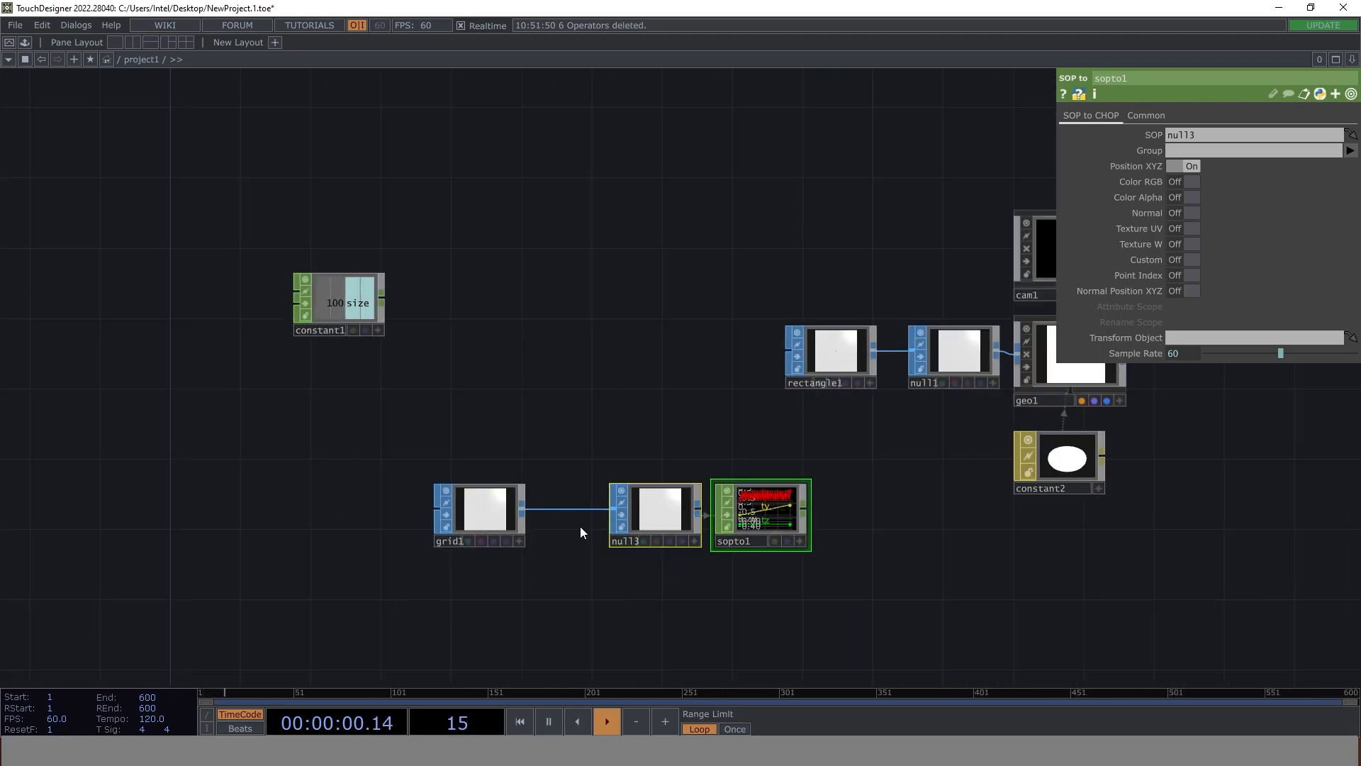
drag(652, 516, 605, 522)
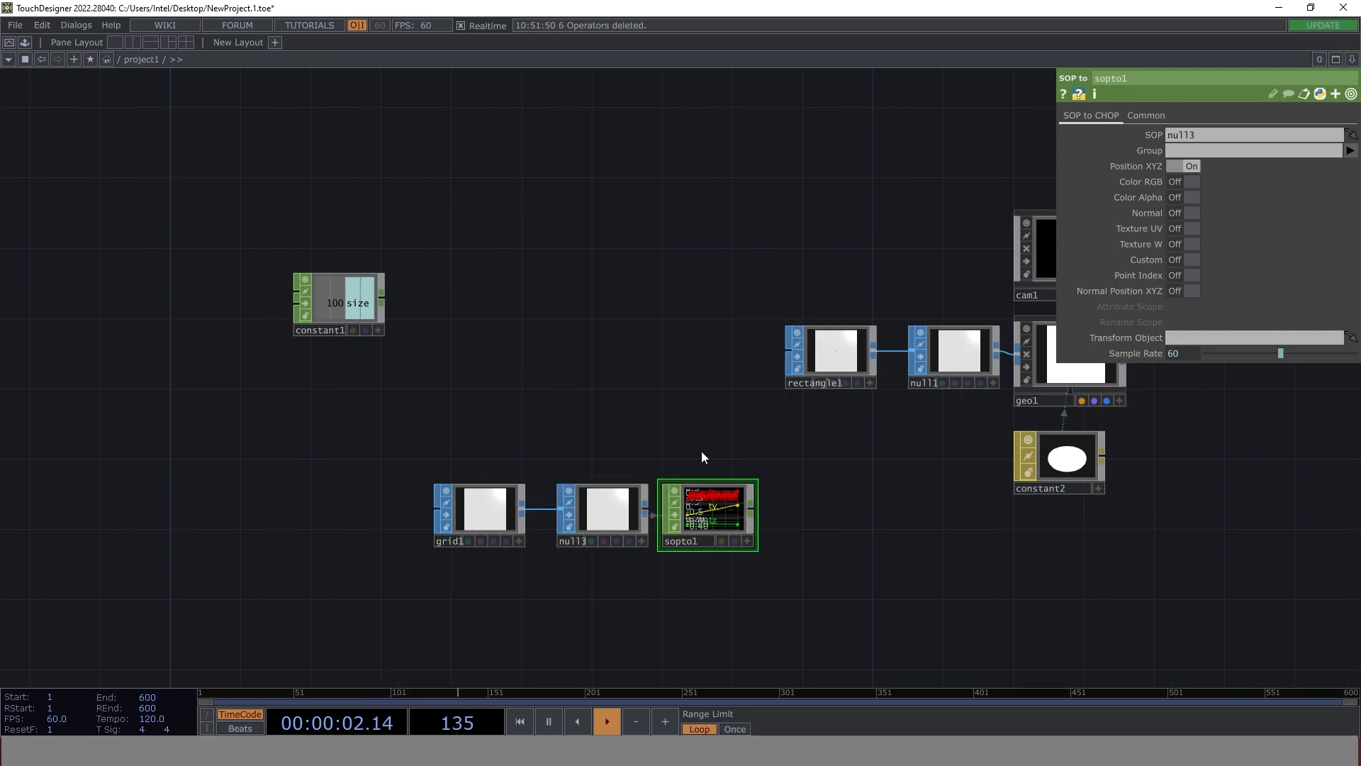
- Add a Null CHOP below the rectangle chain and connect the SOP to CHOP's output to it
middle_drag(730, 504, 691, 474)
key(Tab)
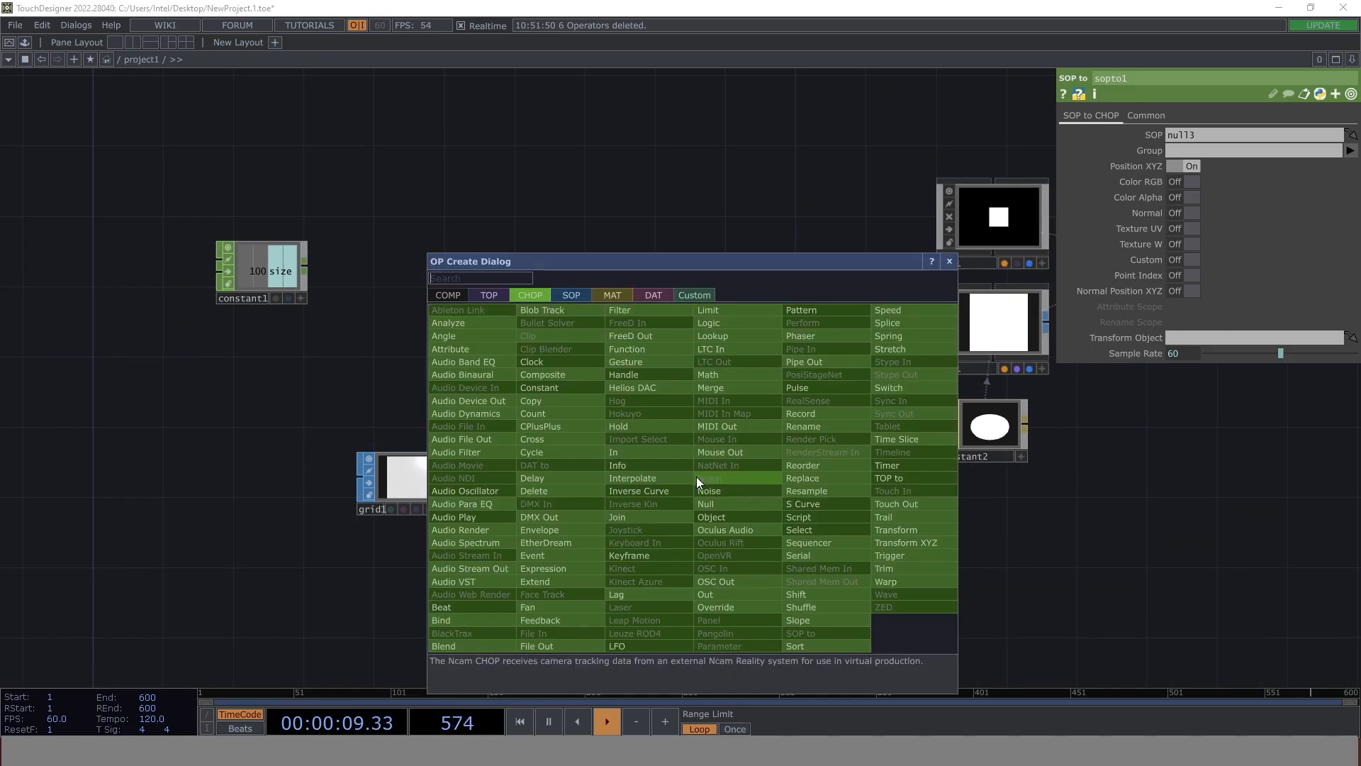
text(nul)
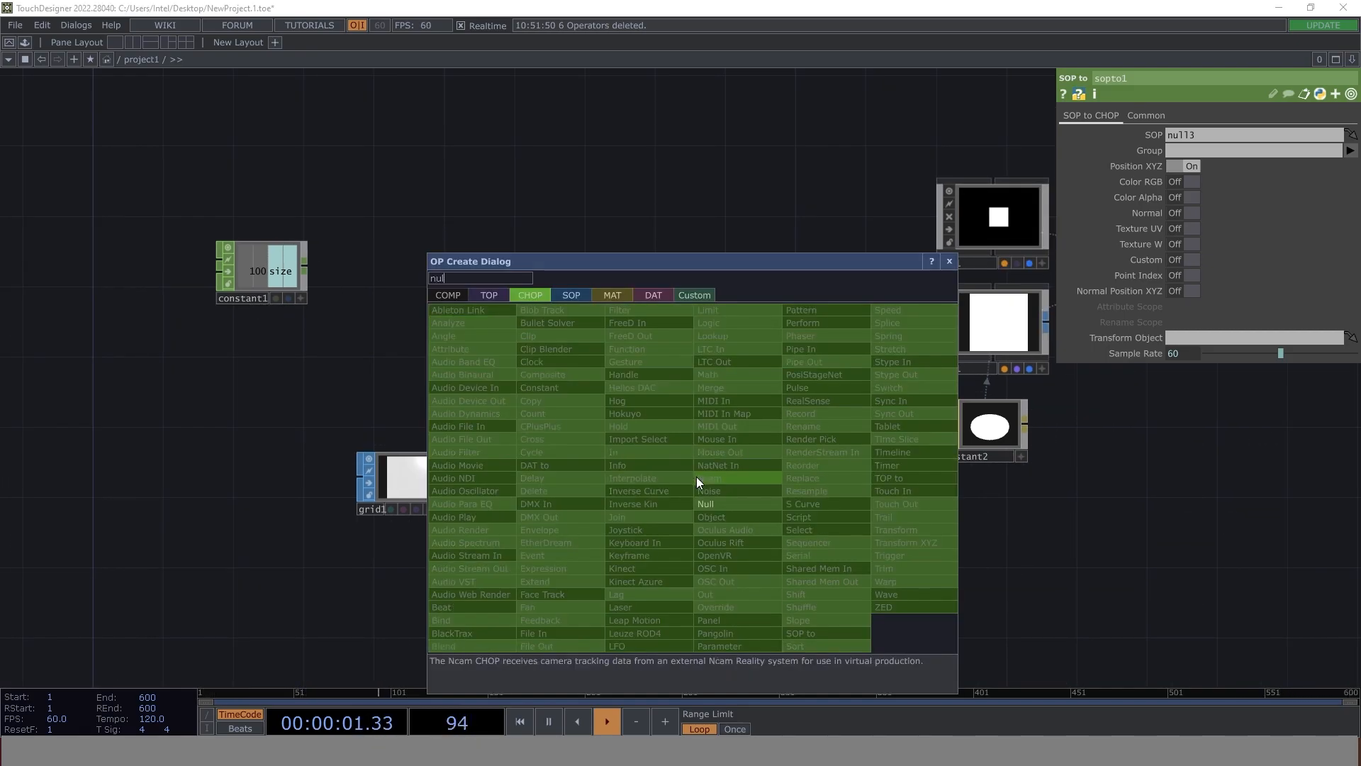
click(706, 504)
click(865, 579)
drag(572, 567, 475, 480)
right_drag(314, 329, 583, 486)
drag(512, 402, 299, 403)
click(622, 448)
drag(752, 462, 665, 428)
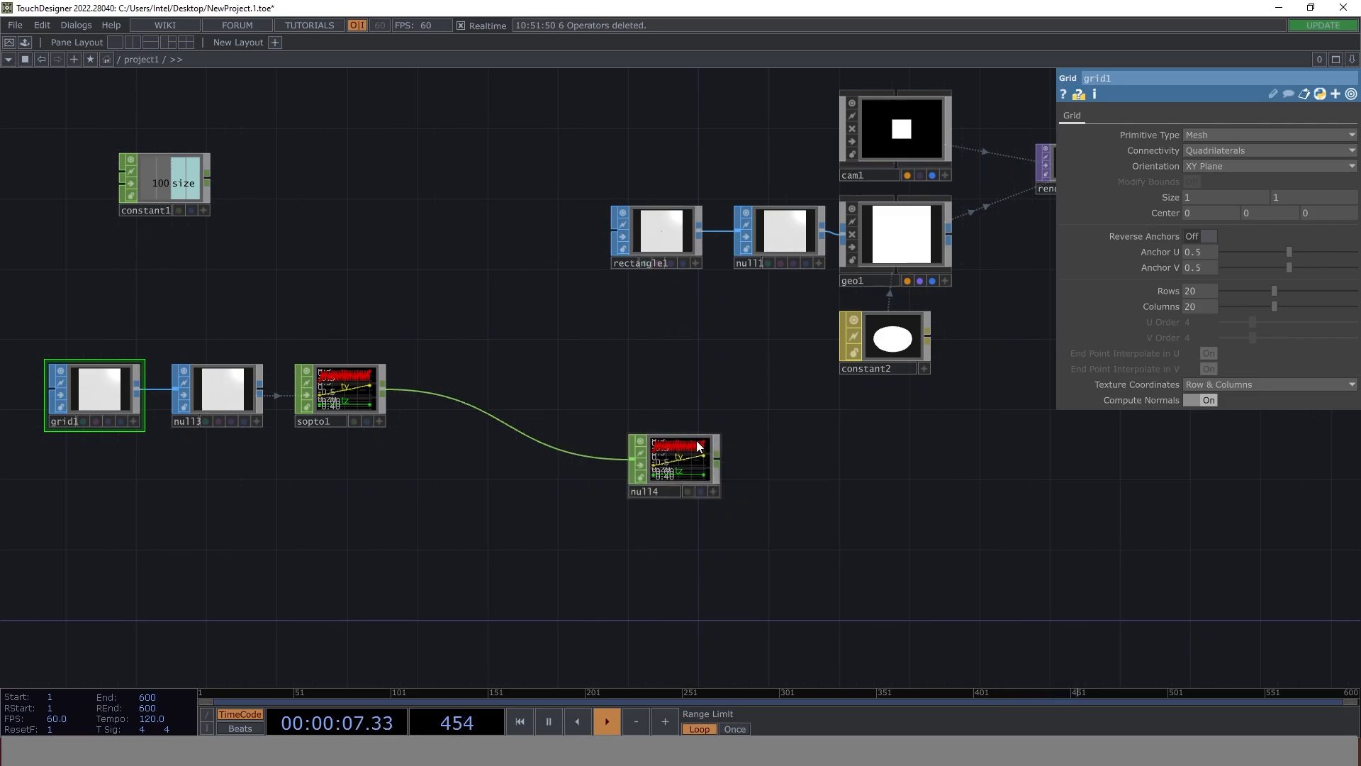
- Turn on instancing for geo1 with null4 as Translate OP, tx as Translate X and ty as Translate Y
drag(881, 456, 493, 493)
click(535, 283)
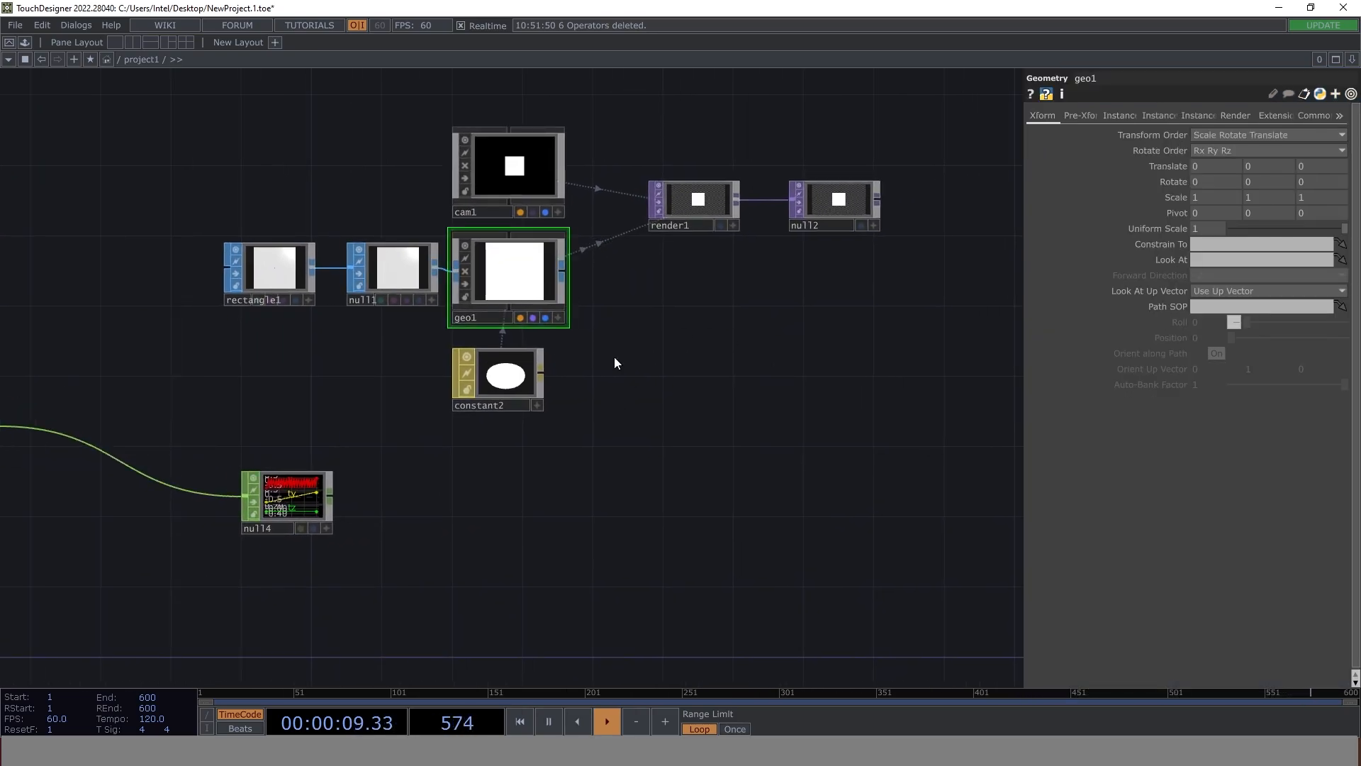
click(1119, 116)
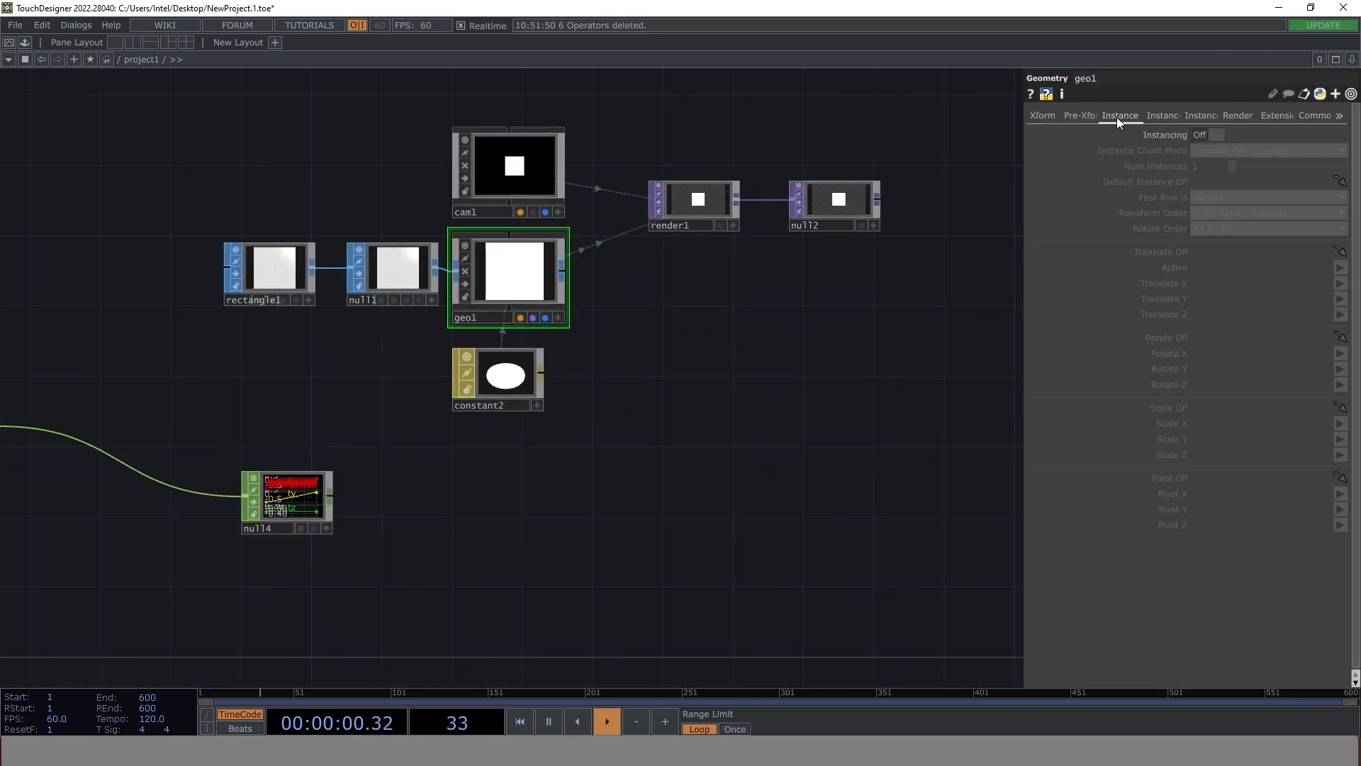
click(1202, 135)
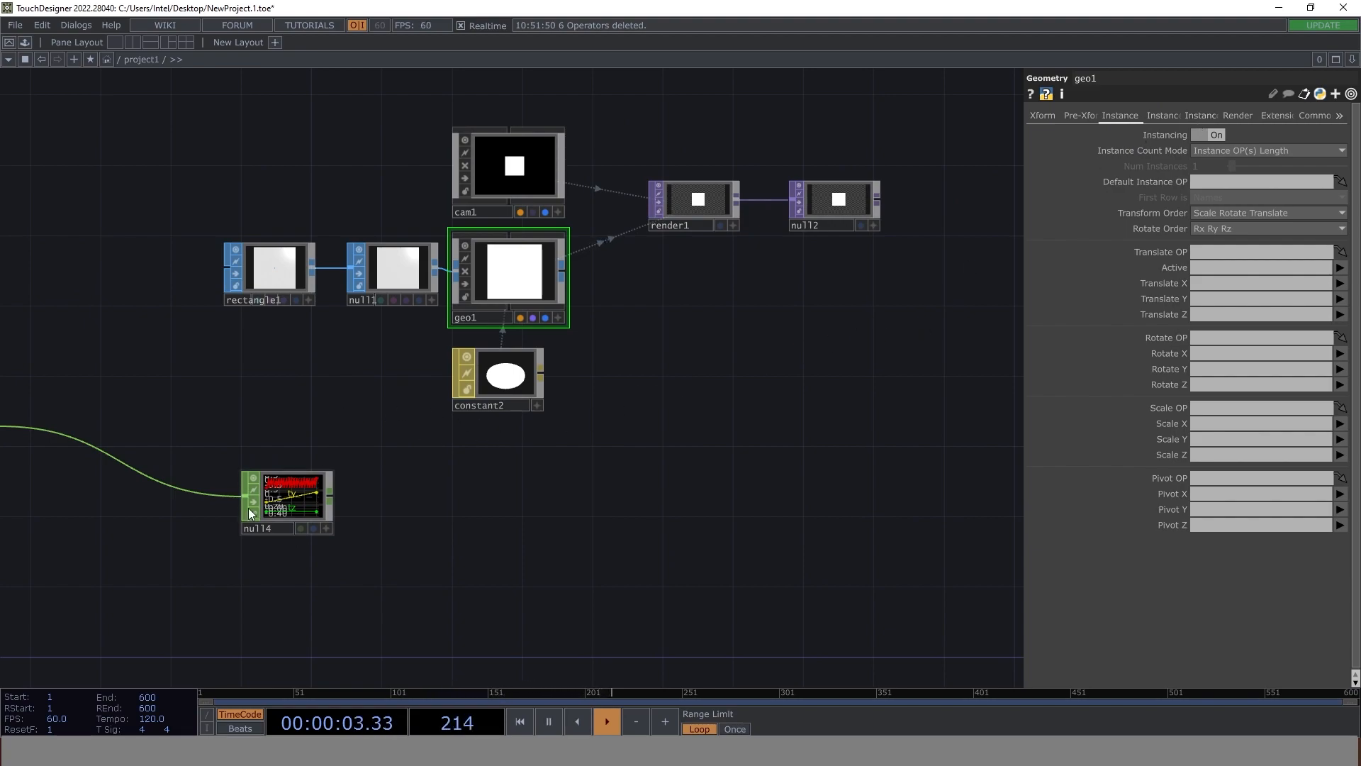
drag(303, 497, 1214, 251)
click(1340, 283)
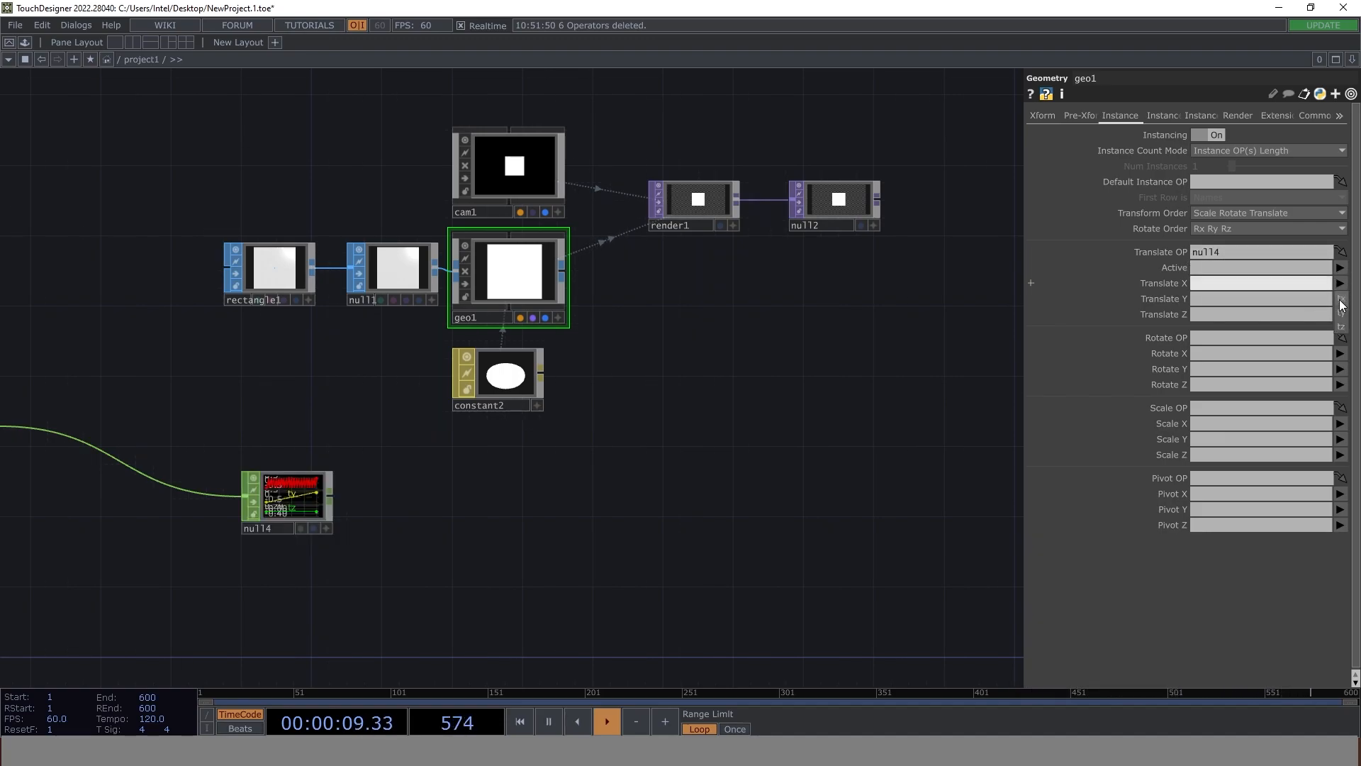
click(1342, 298)
click(1340, 299)
click(1340, 327)
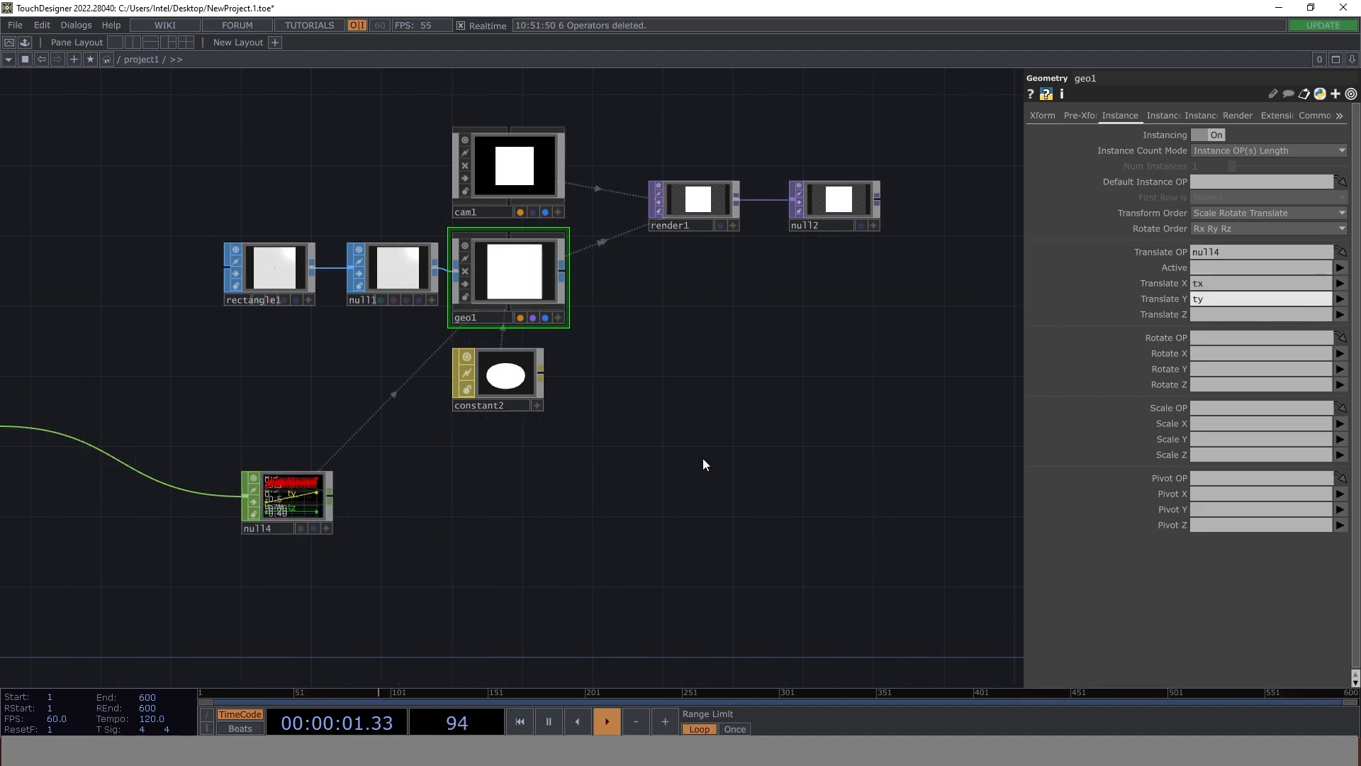
- Connect an RGB Key TOP to the output of null2 and display it as the network background
drag(822, 380, 757, 480)
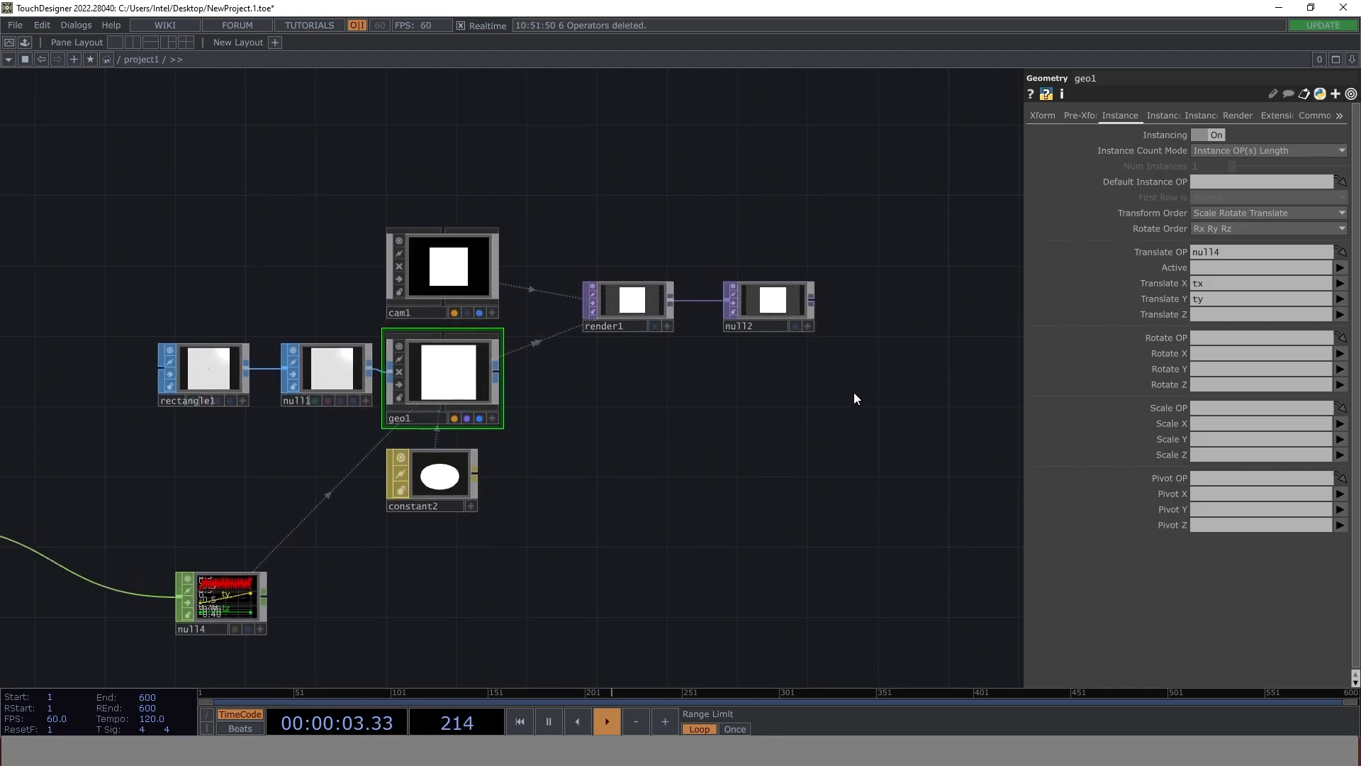
drag(855, 392, 811, 419)
right_click(767, 328)
text(rgb)
click(819, 329)
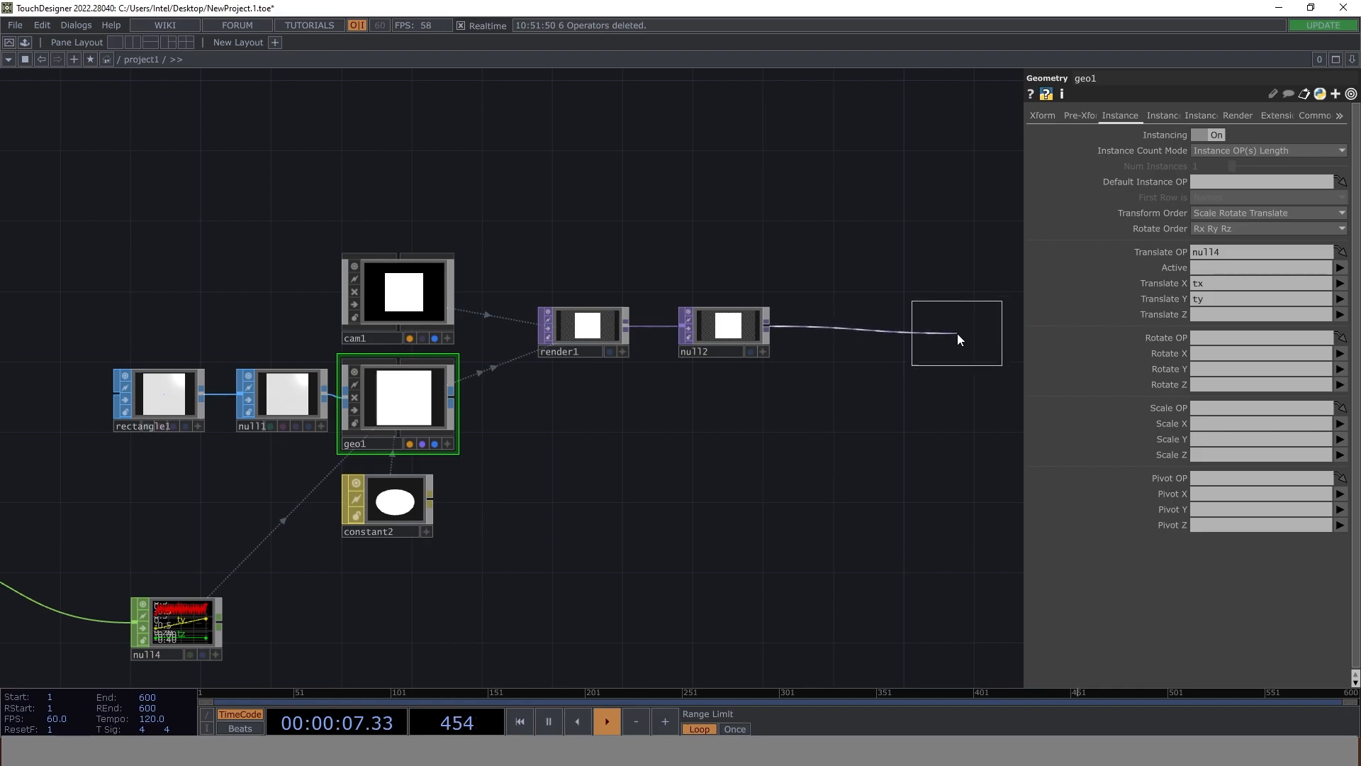
click(955, 332)
click(976, 355)
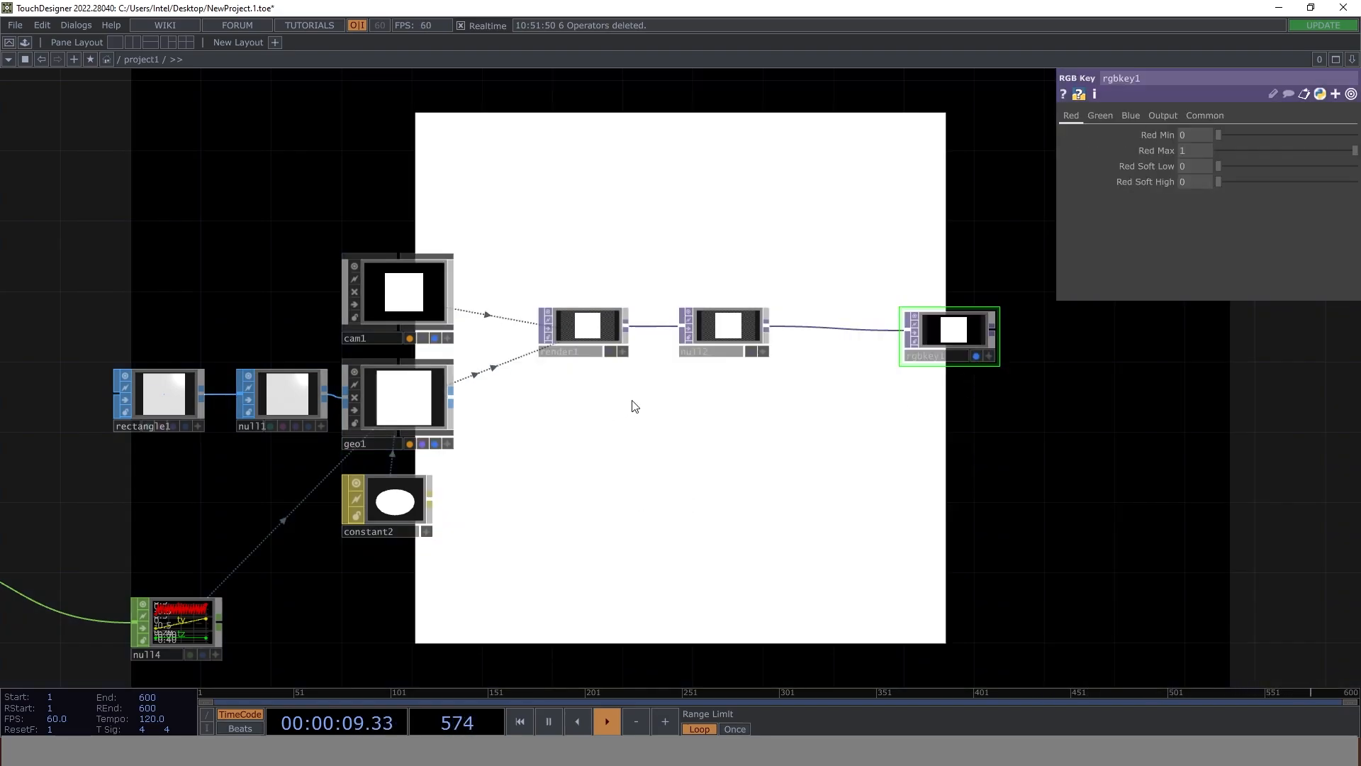
- Set the Render TOP's resolution to 1024 x 1024
click(573, 358)
click(1254, 114)
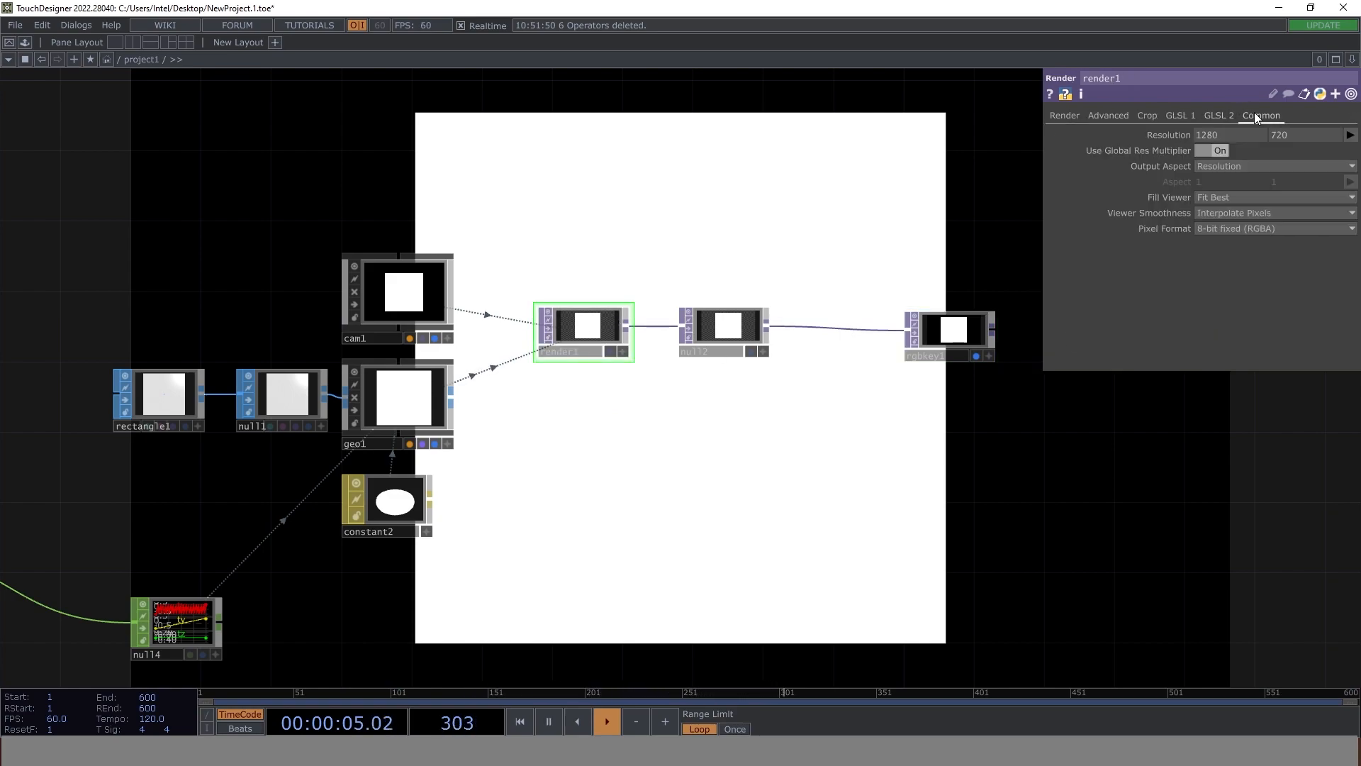
click(1351, 135)
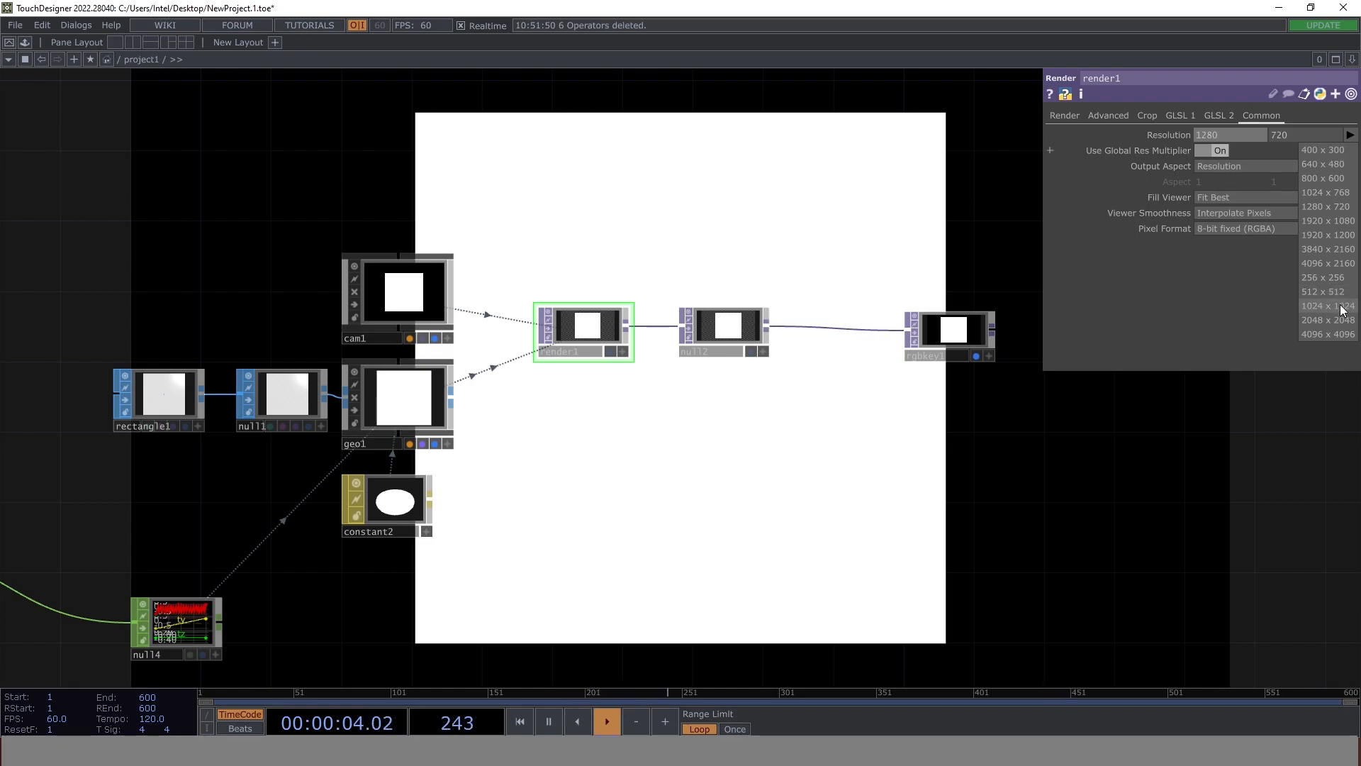
click(1328, 306)
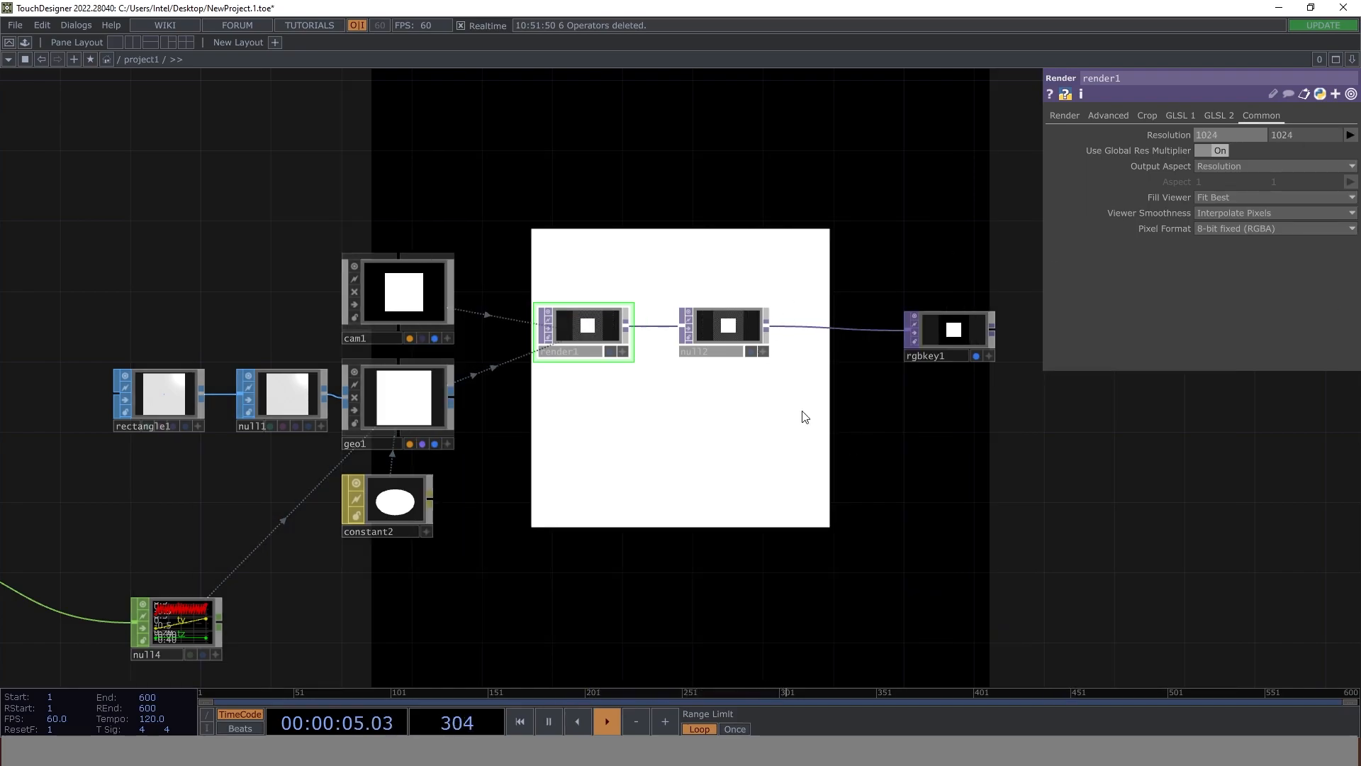
drag(508, 552, 872, 467)
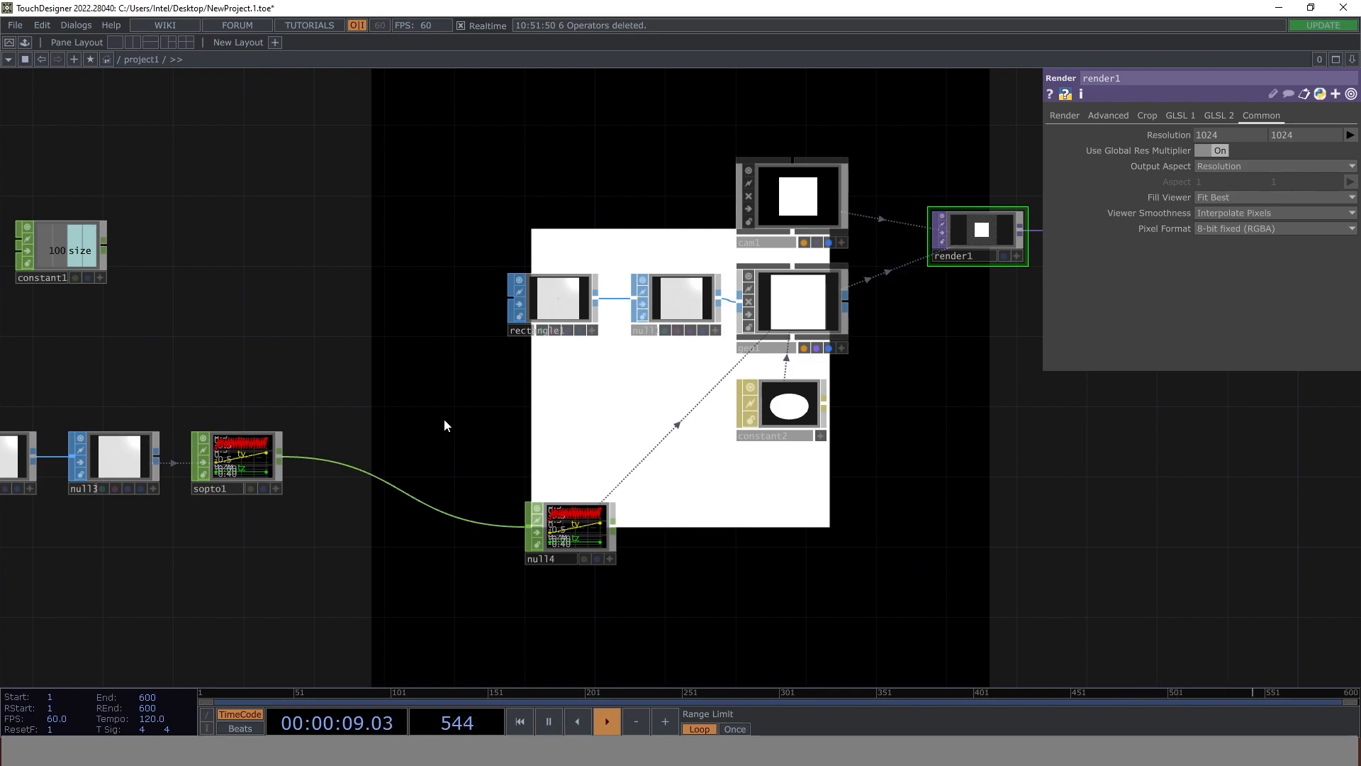
drag(117, 516, 276, 534)
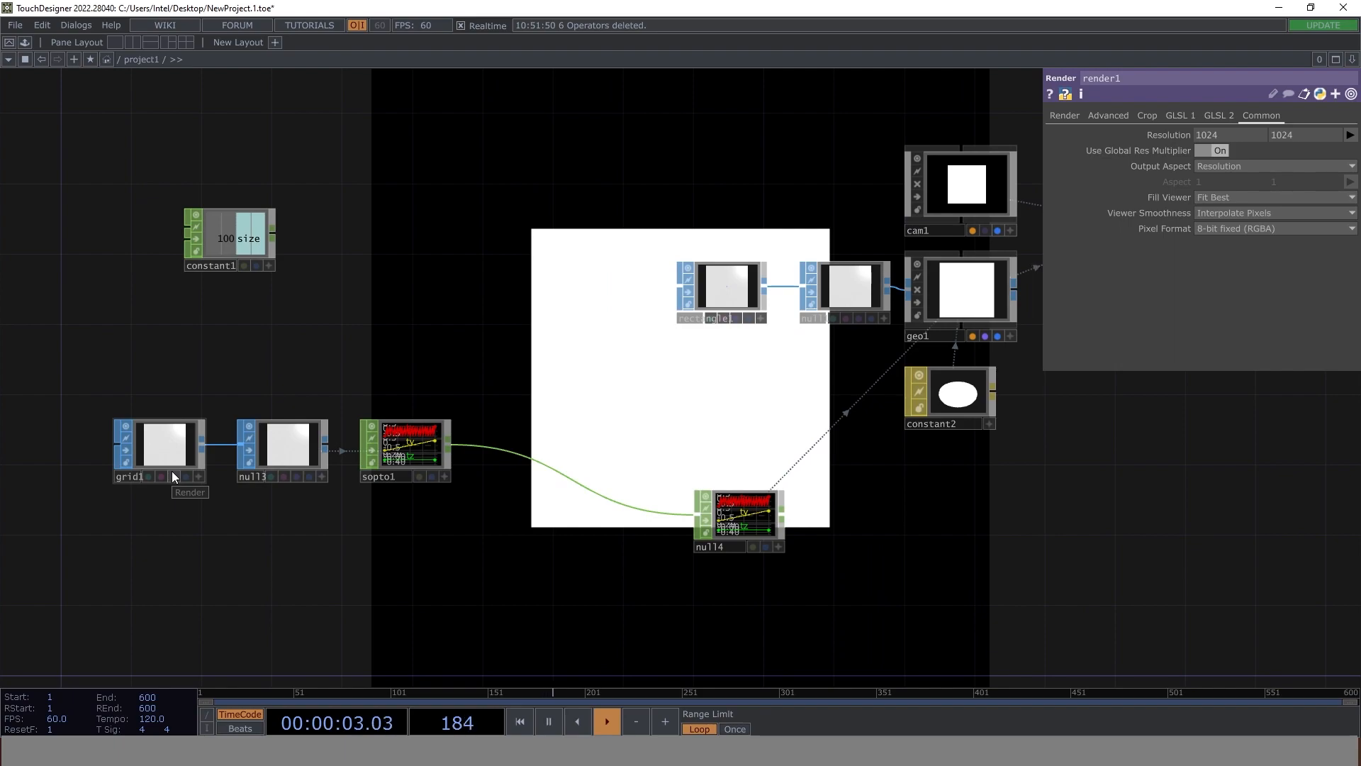
- Set rectangle1's size to 0.05 by 0.05 and move the constant1 CHOP farther to the left of the grid1 chain
click(734, 277)
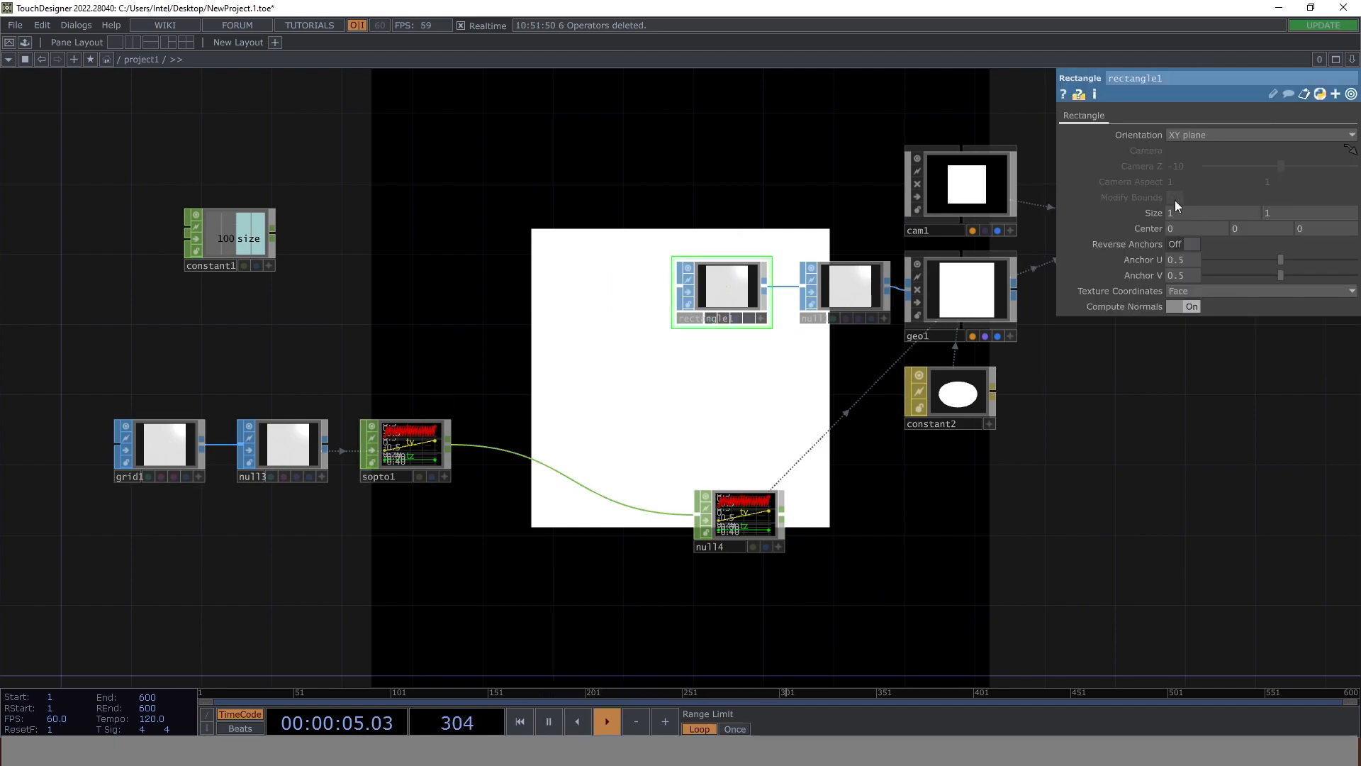
mouse_move(1157, 210)
middle_down()
mouse_move(1150, 227)
mouse_move(1150, 200)
mouse_move(1127, 200)
mouse_move(1147, 186)
mouse_move(1152, 233)
mouse_move(1150, 197)
middle_up()
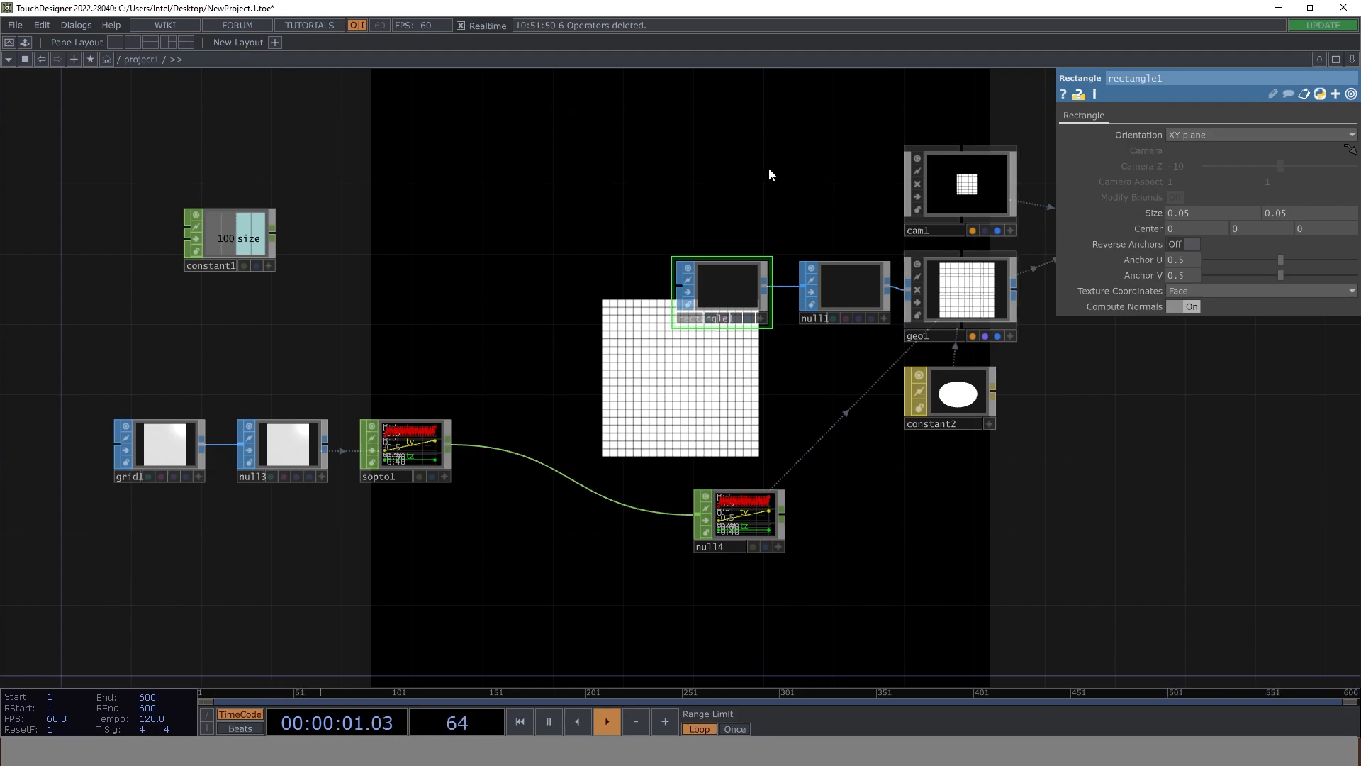
drag(285, 293, 742, 211)
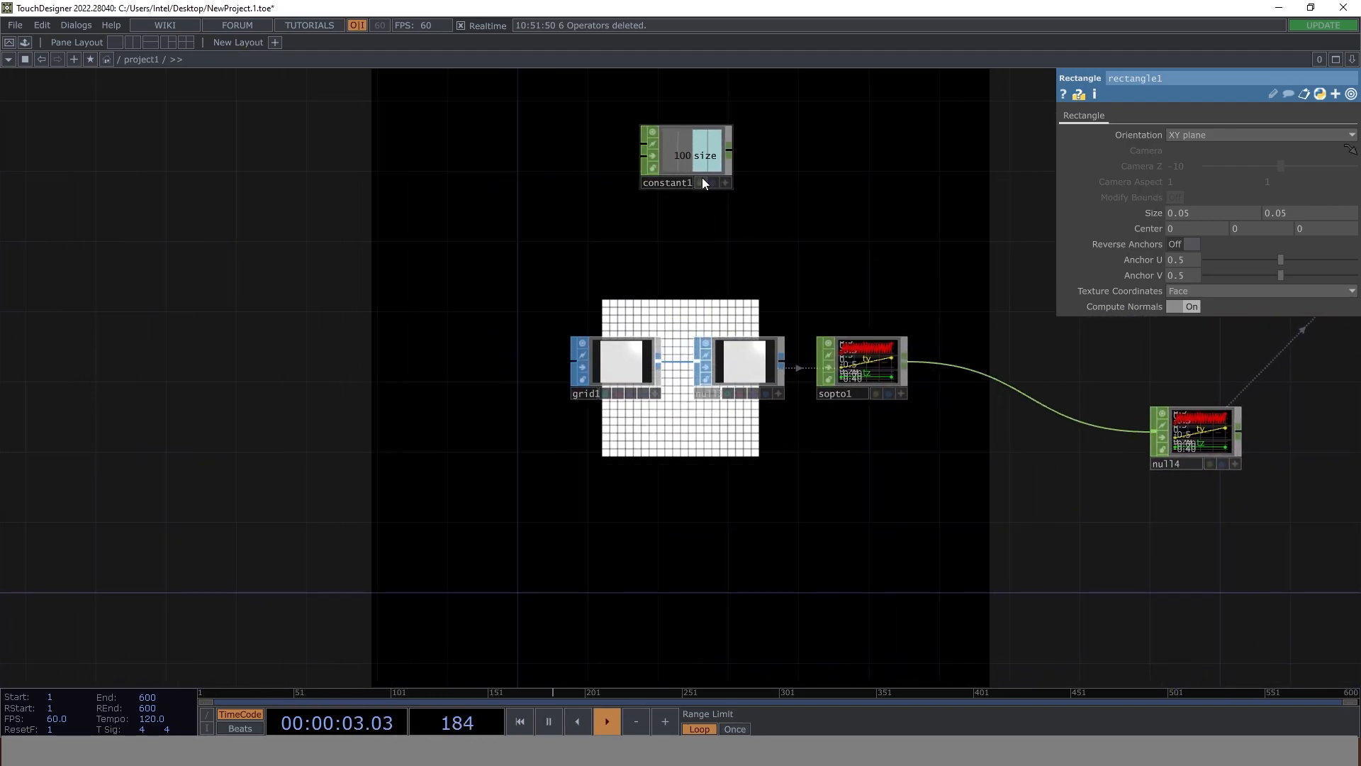
drag(676, 155, 440, 166)
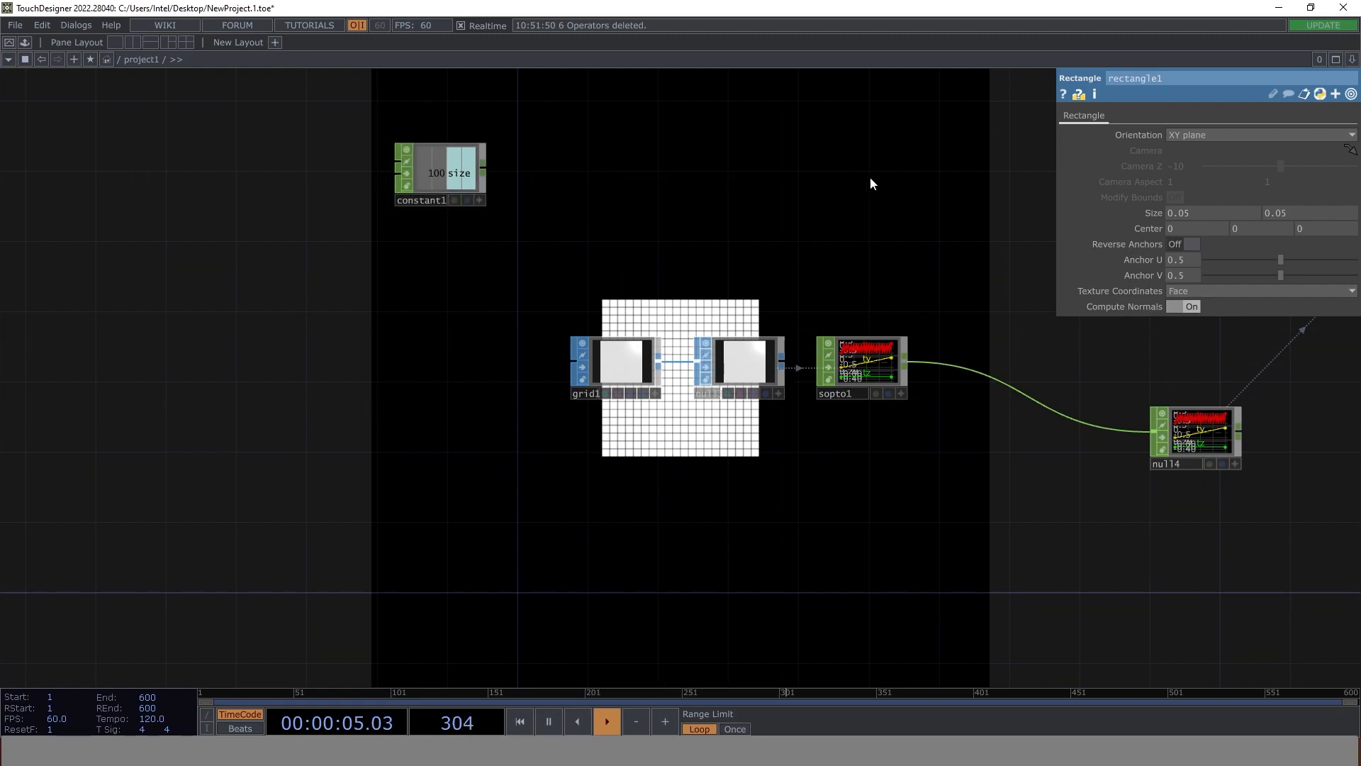
- Set cam1's Translate Z to 3 so the instanced grid fills more of the render
drag(978, 190, 451, 346)
click(893, 267)
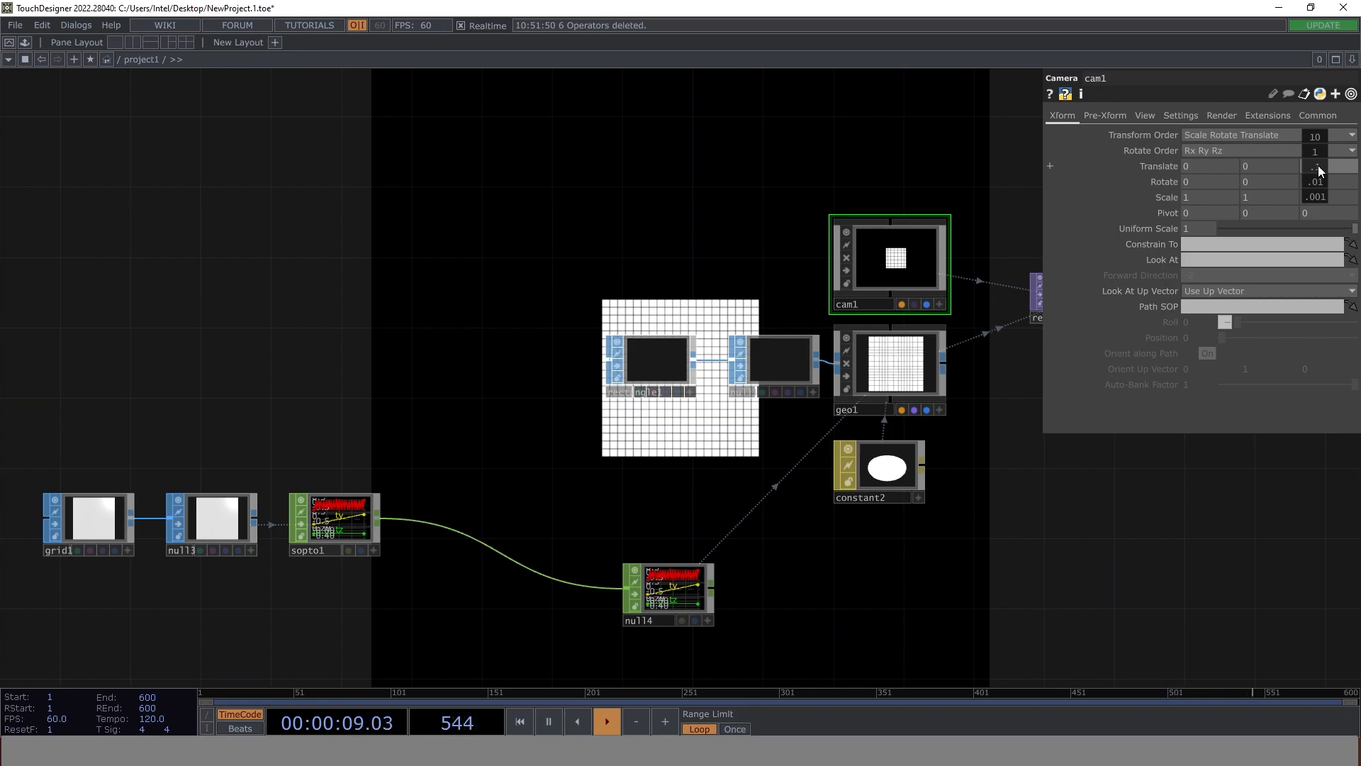
middle_drag(1317, 164, 1352, 151)
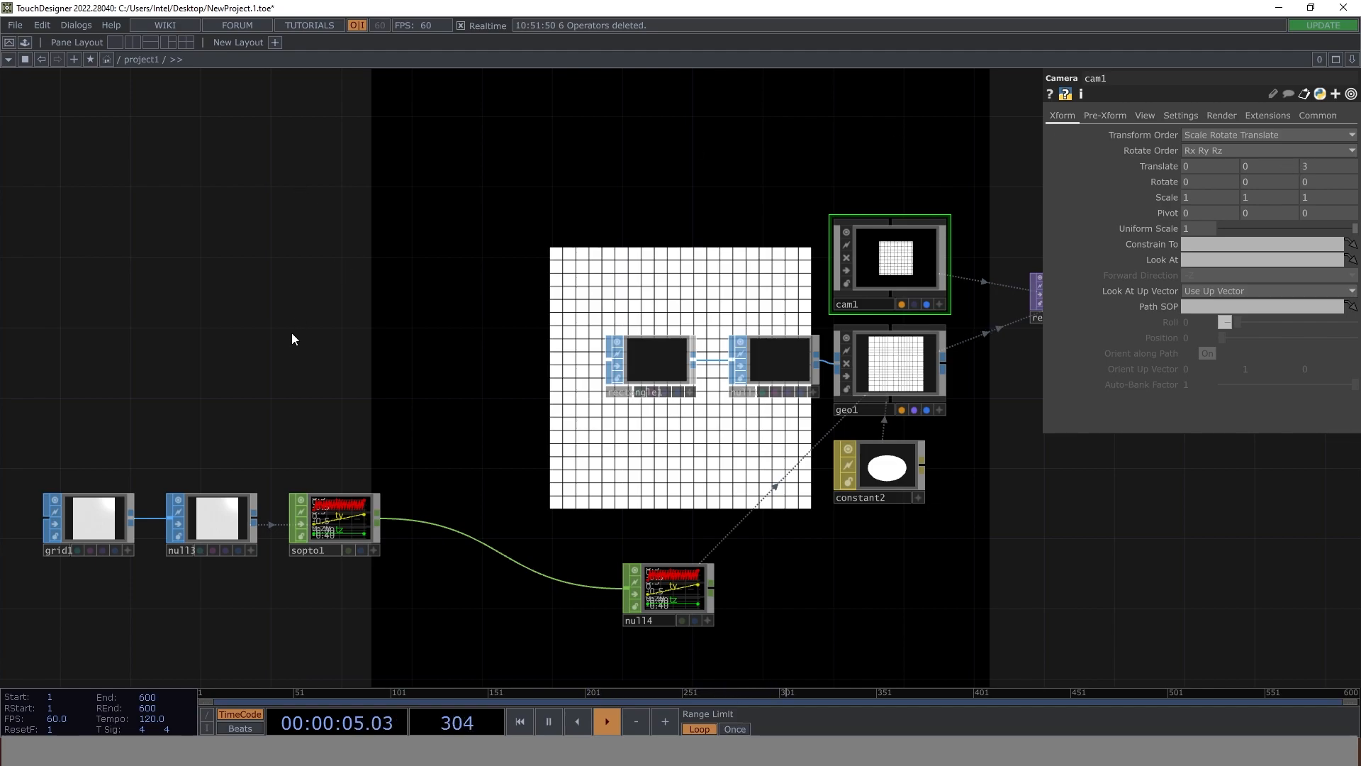
- Add a Video Device In TOP below and left of grid1 and set its Signal Format to 1280x720p 30.00Hz
drag(288, 334, 476, 256)
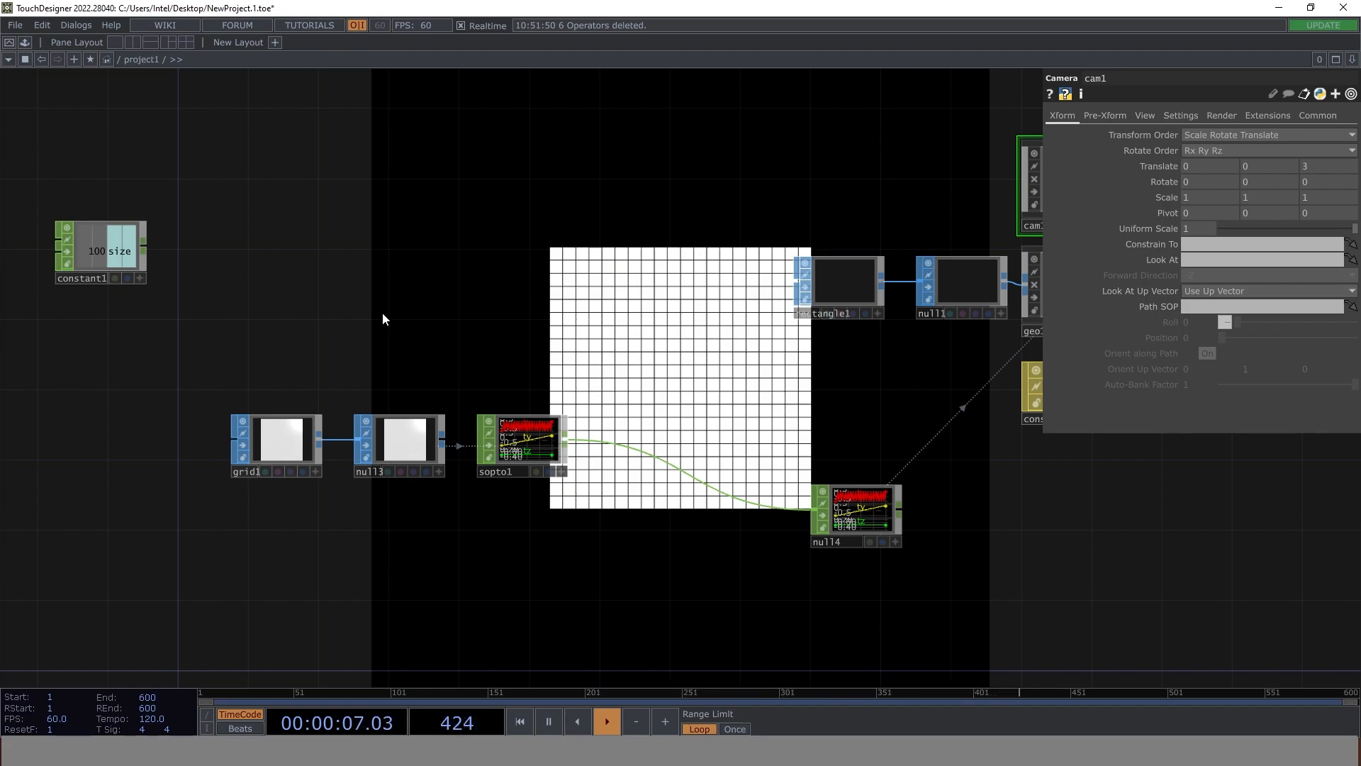
scroll(316, 280, down, 3)
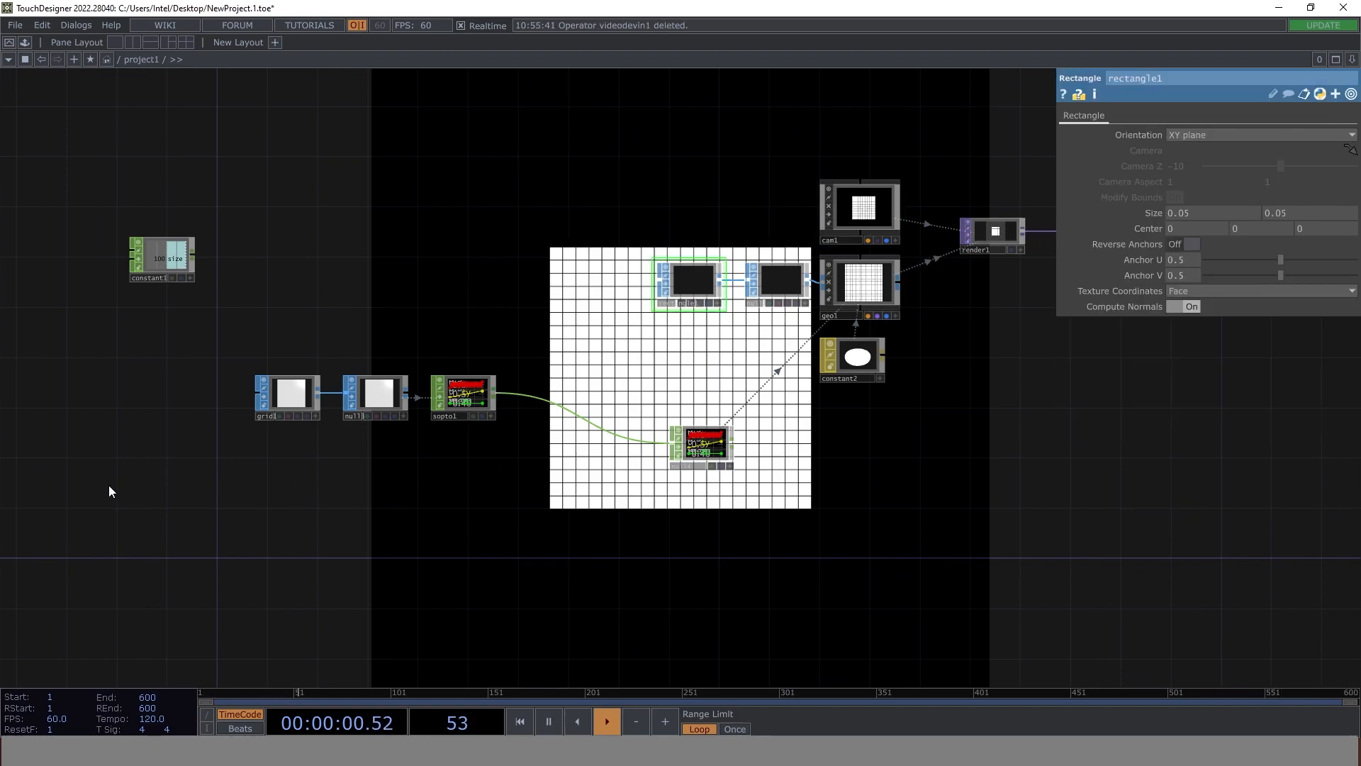
key(Tab)
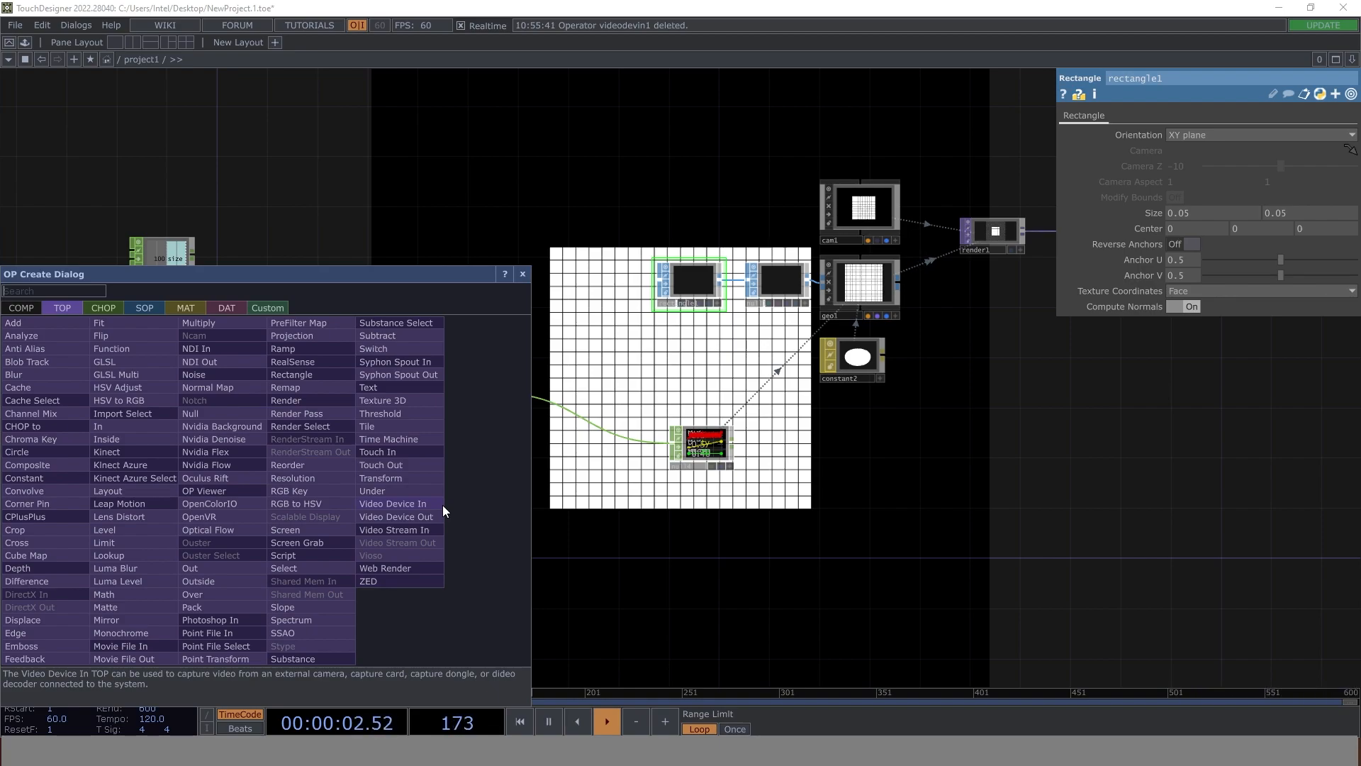
click(388, 506)
click(108, 512)
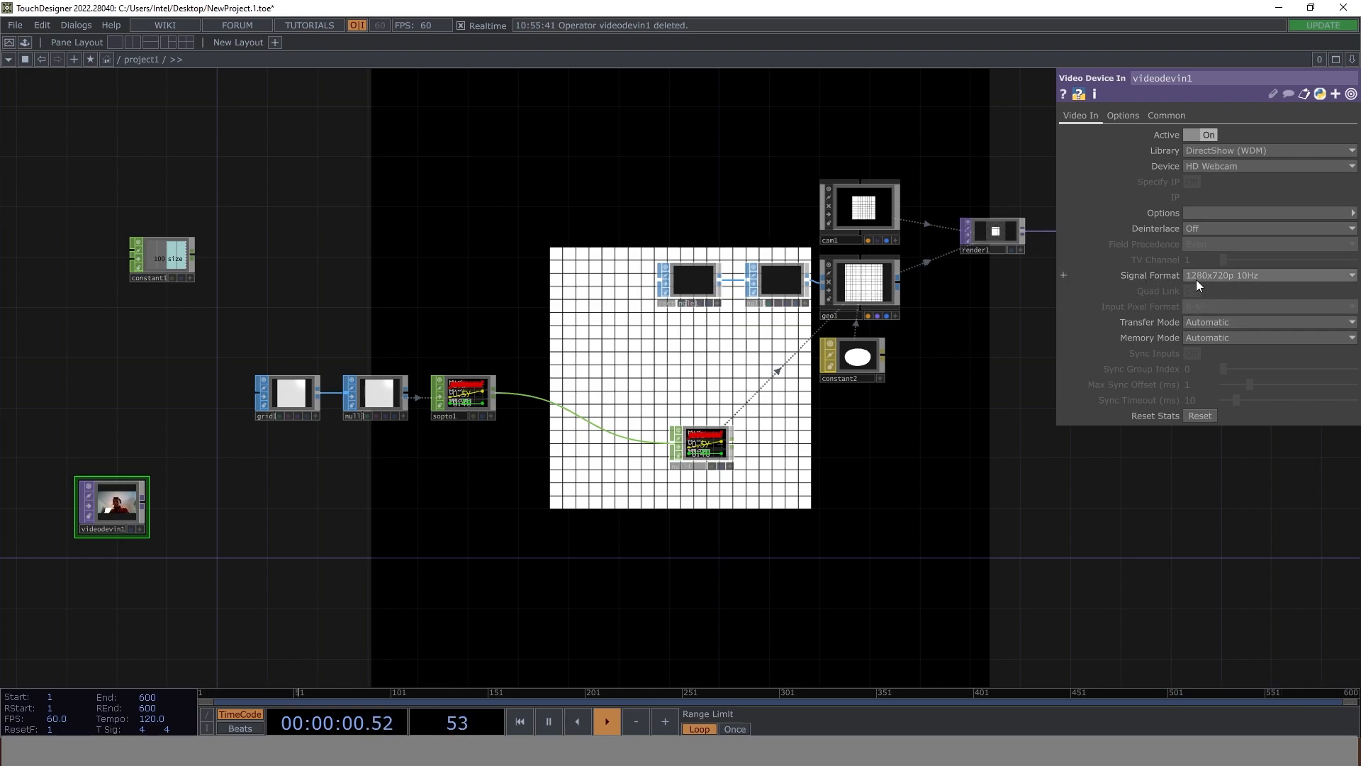
click(1274, 276)
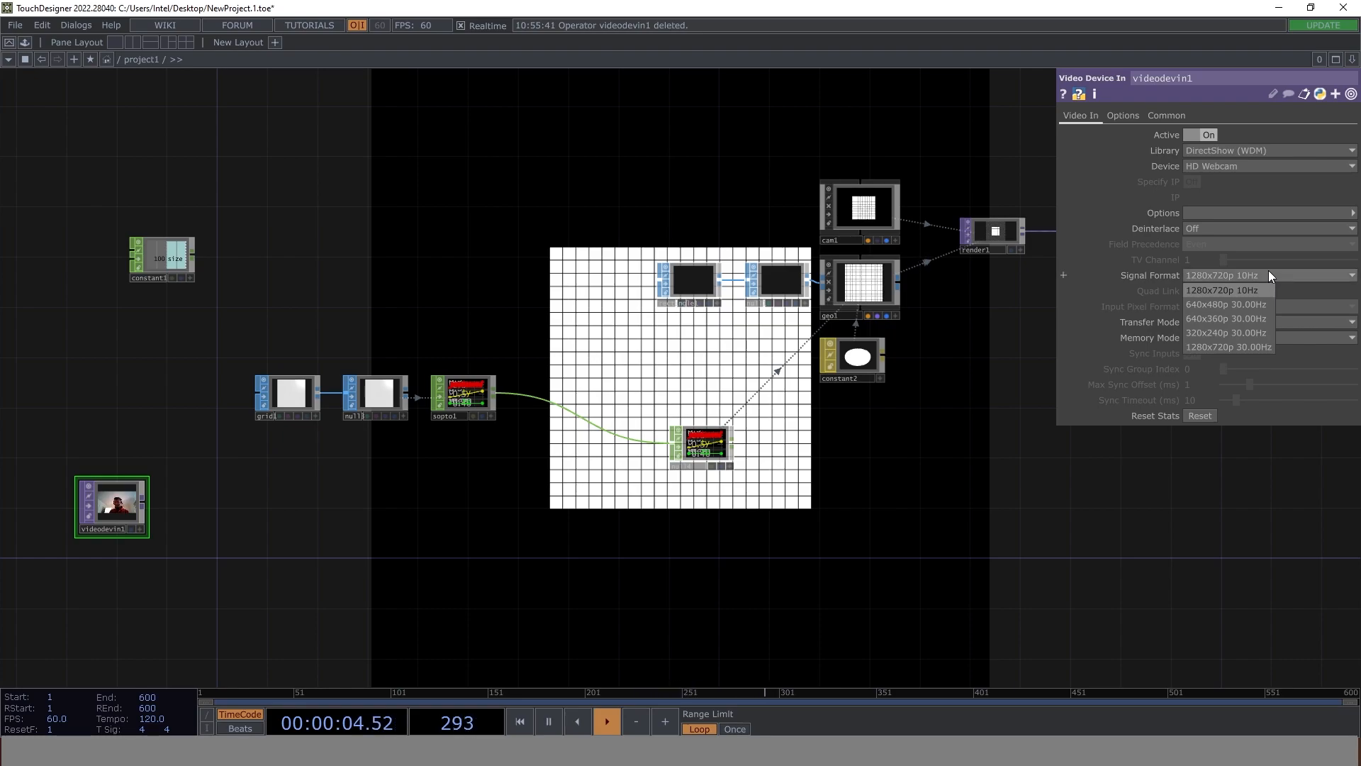
click(1248, 345)
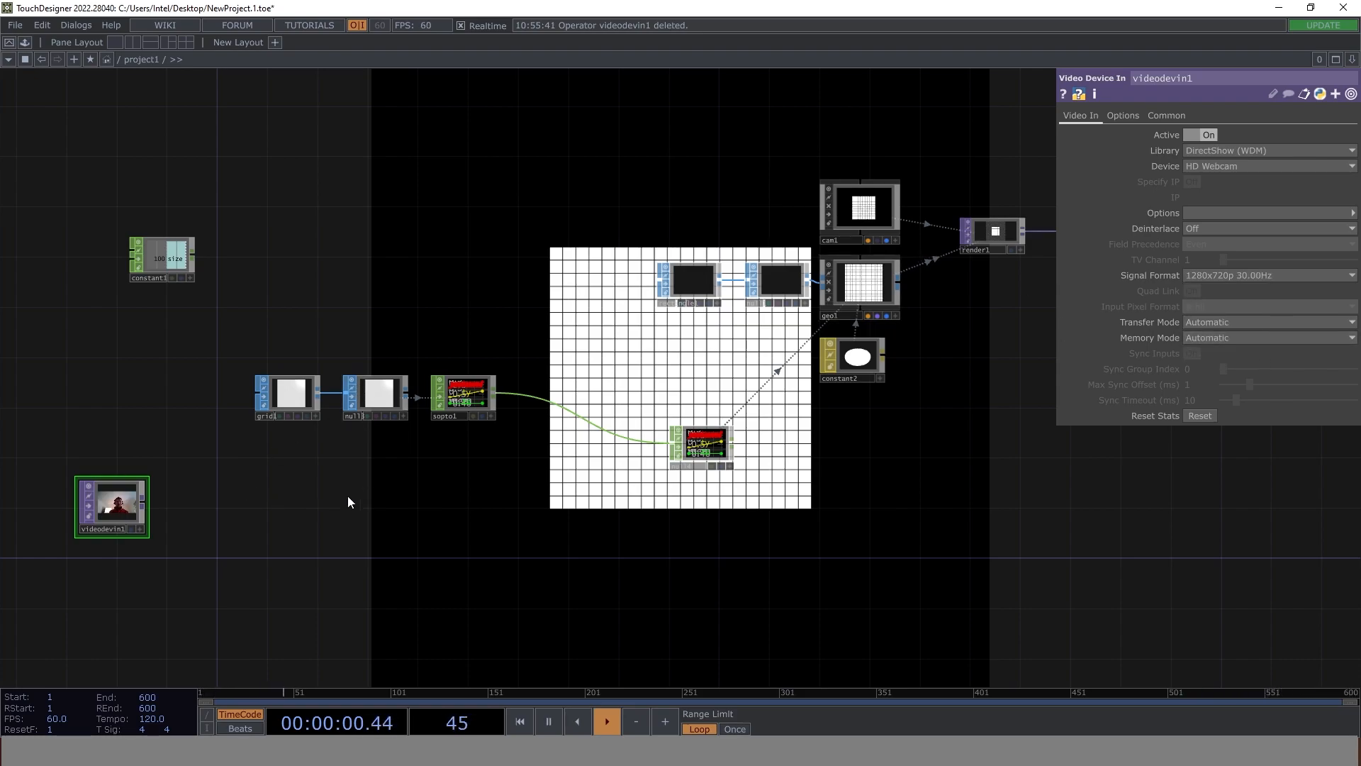
- Move videodevin1 farther away from the grid1 chain and connect a Fit TOP to its output
scroll(182, 509, down, 3)
drag(182, 509, 182, 495)
drag(76, 499, 321, 437)
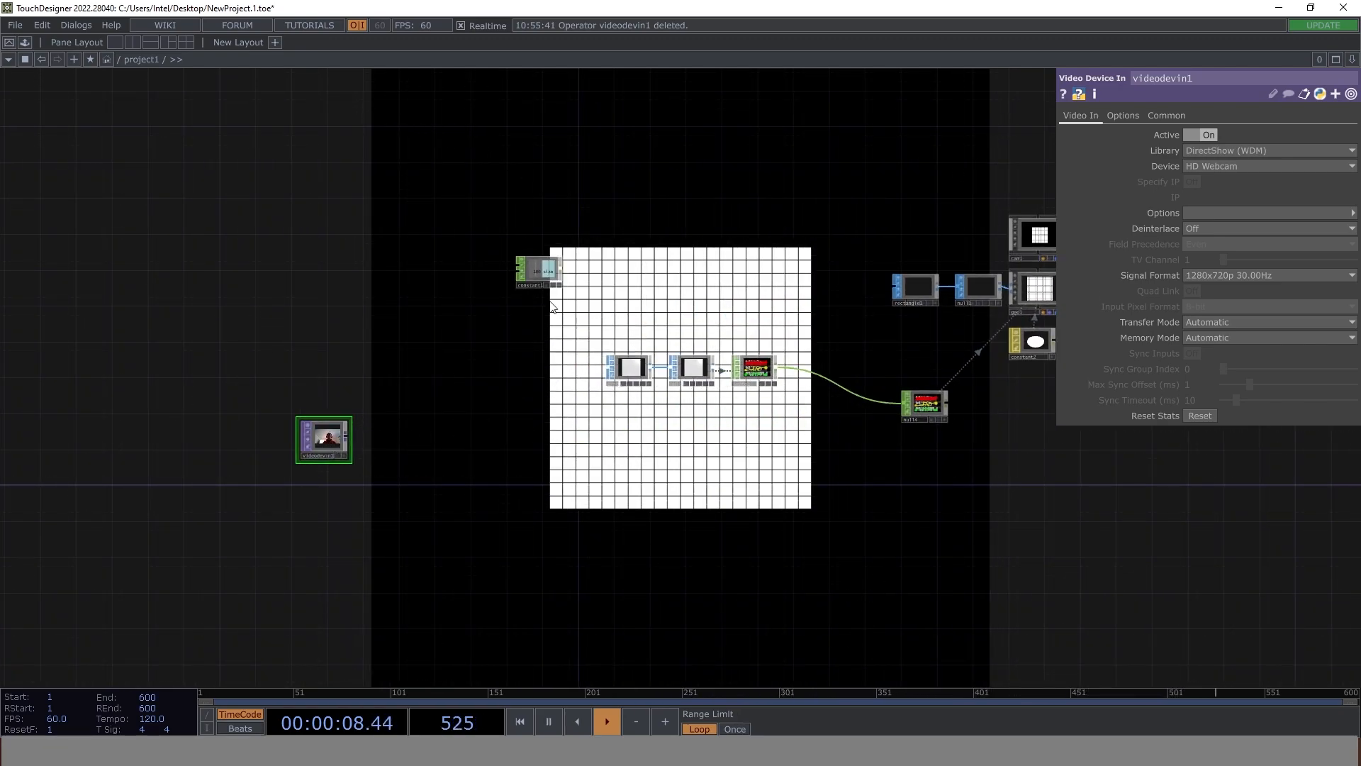
right_click(346, 436)
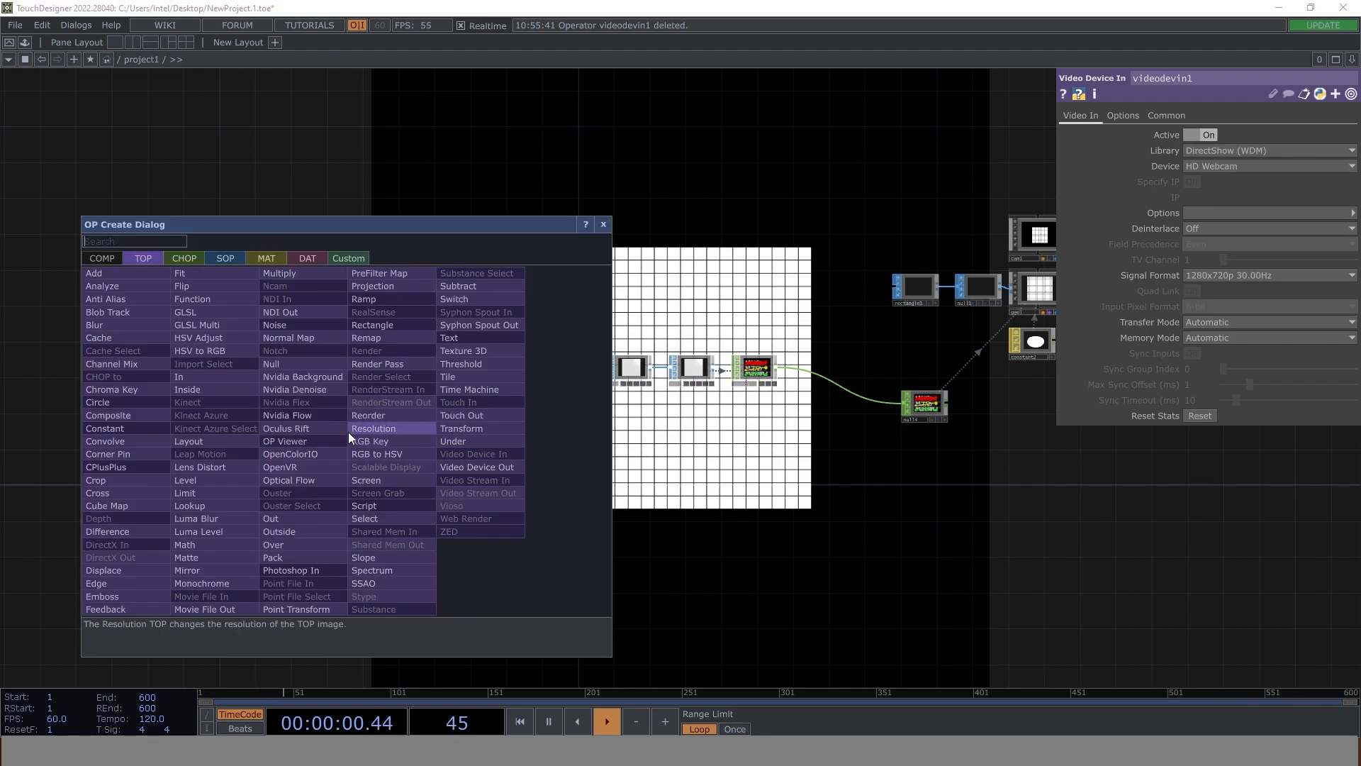
text(fit)
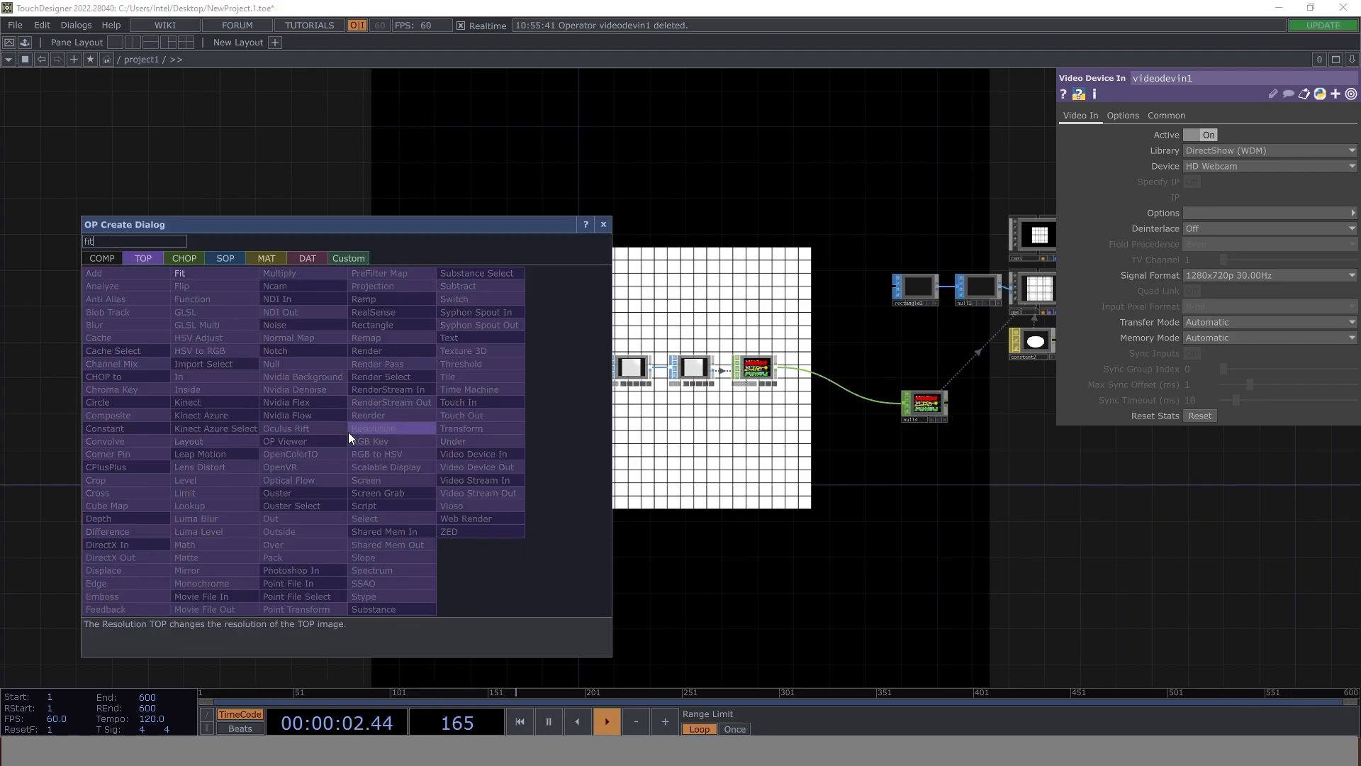
click(210, 274)
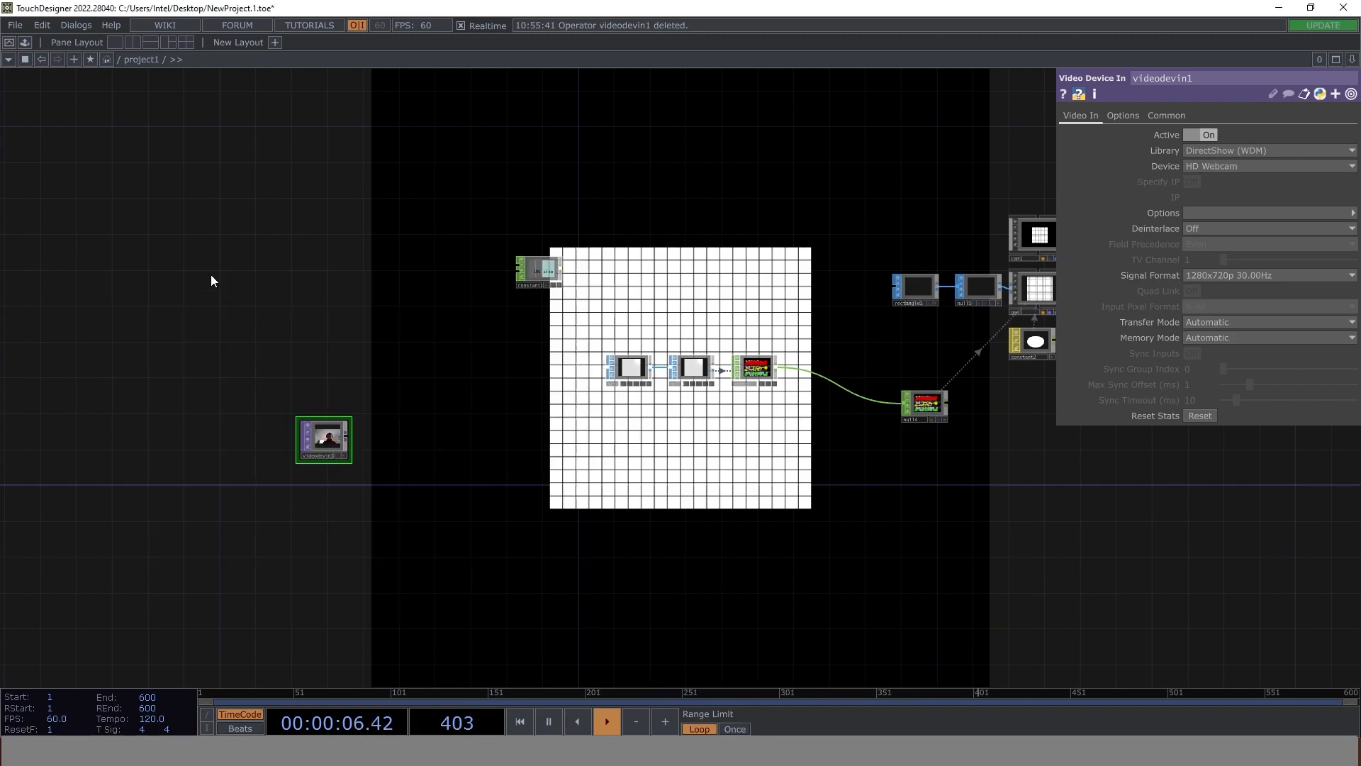
click(386, 439)
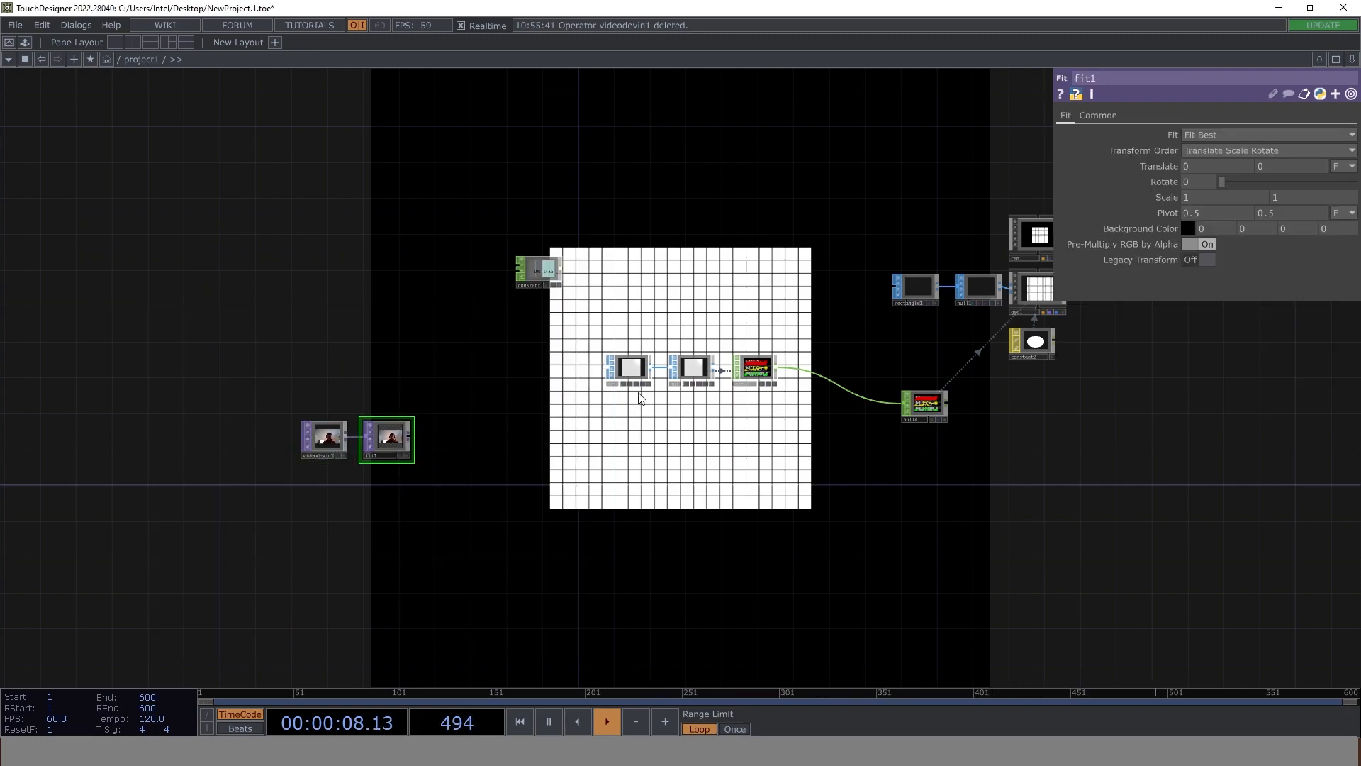
- Set fit1's Fit mode to Fit Vertical and check the operator's size information
click(1232, 134)
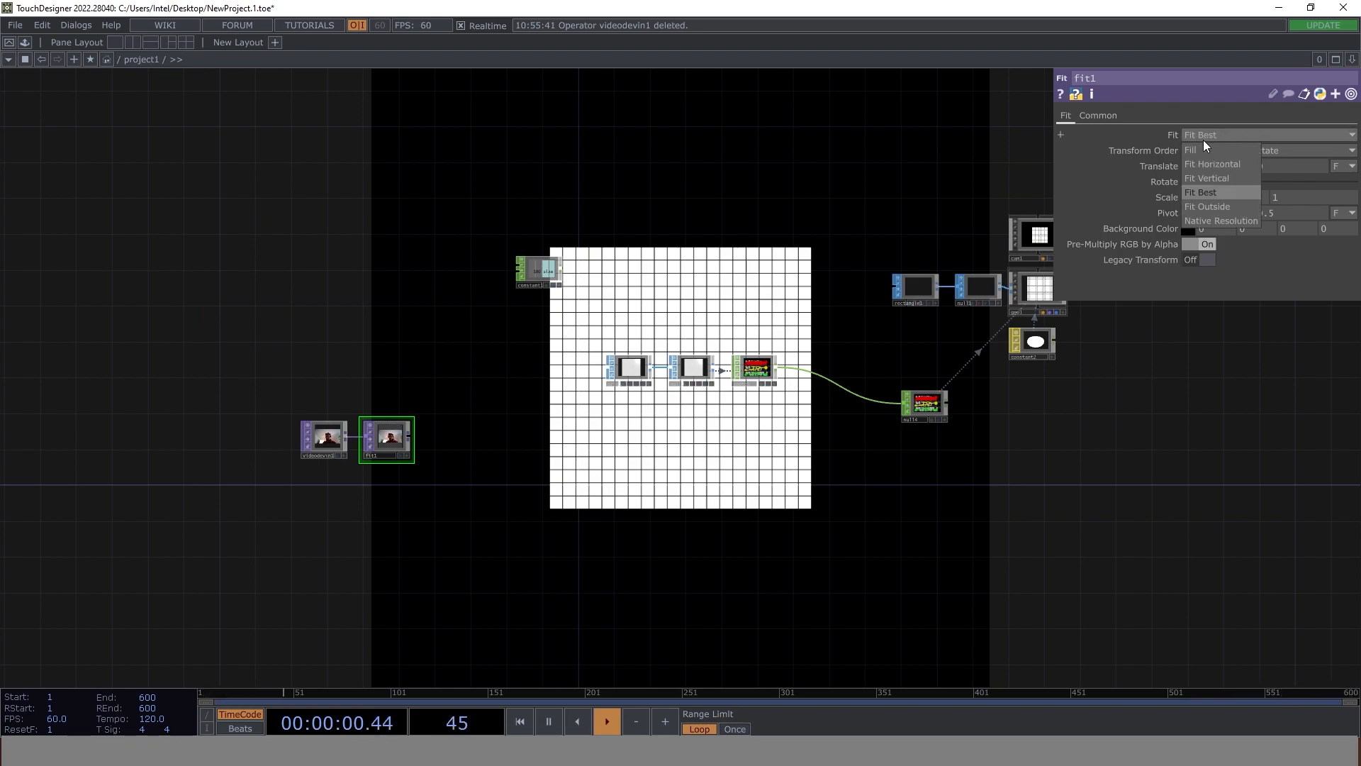
click(1223, 177)
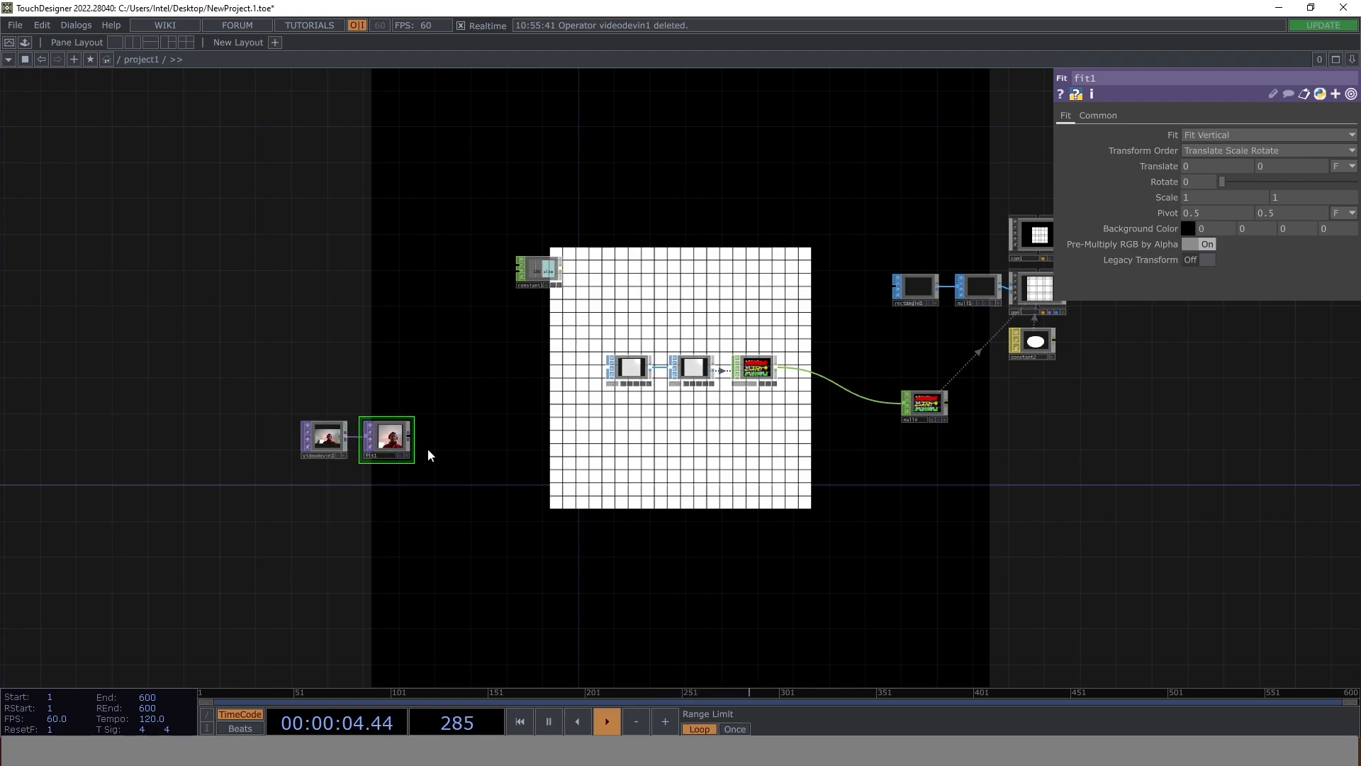
scroll(357, 433, up, 1)
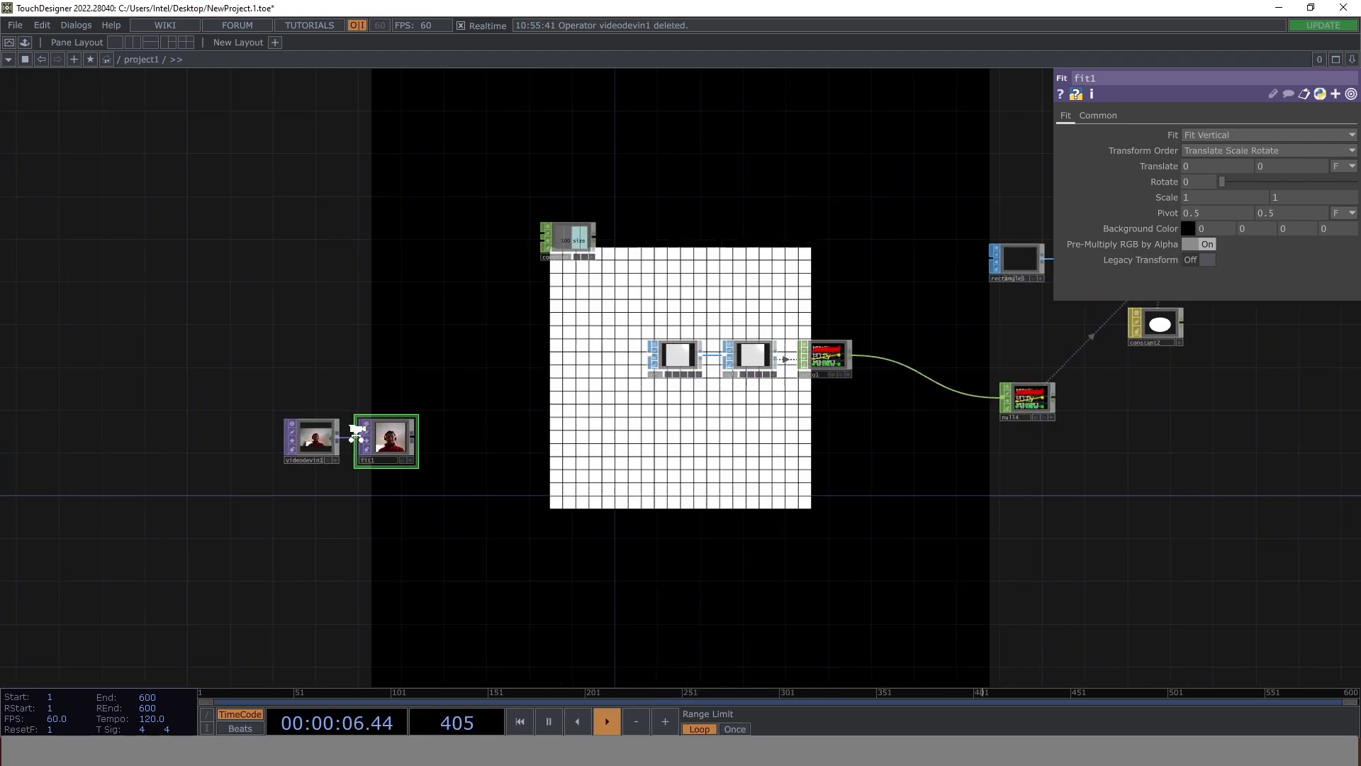
scroll(357, 432, up, 1)
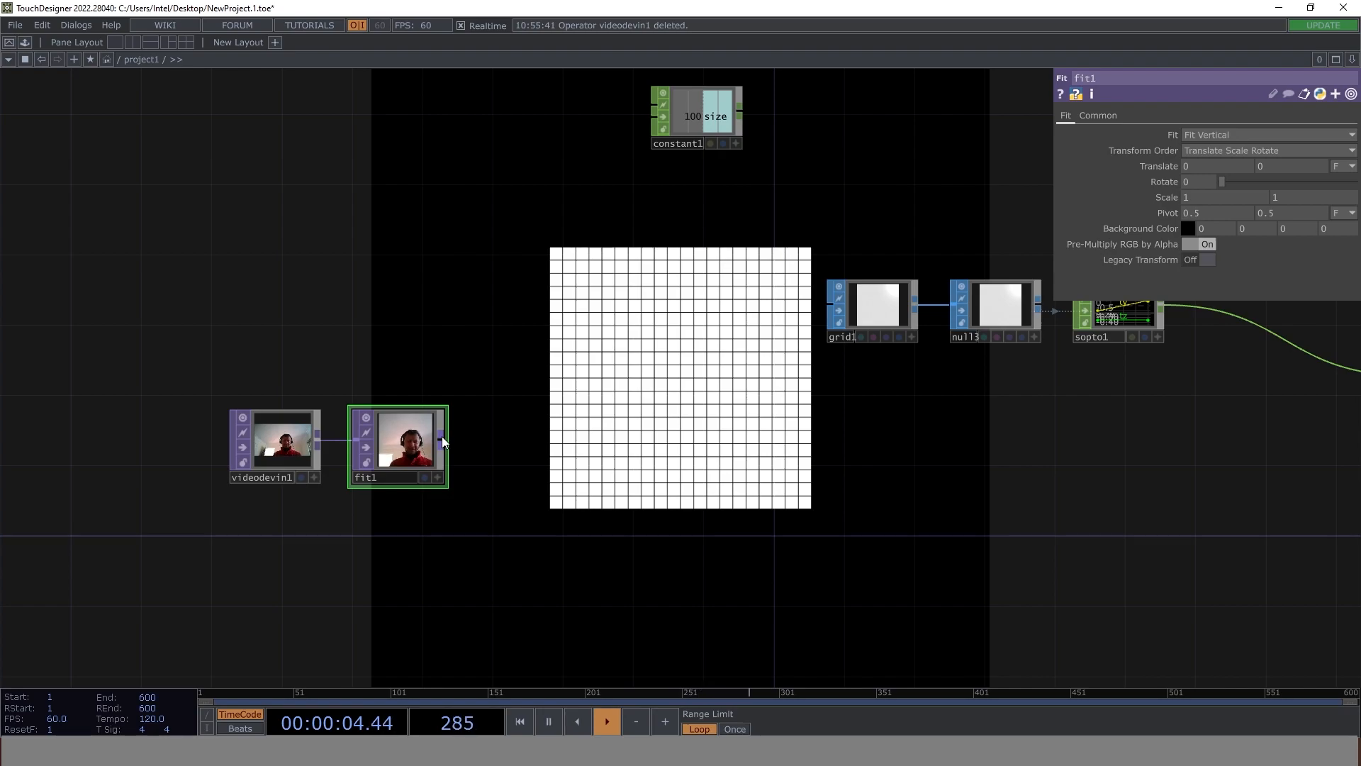
middle_drag(385, 435, 608, 302)
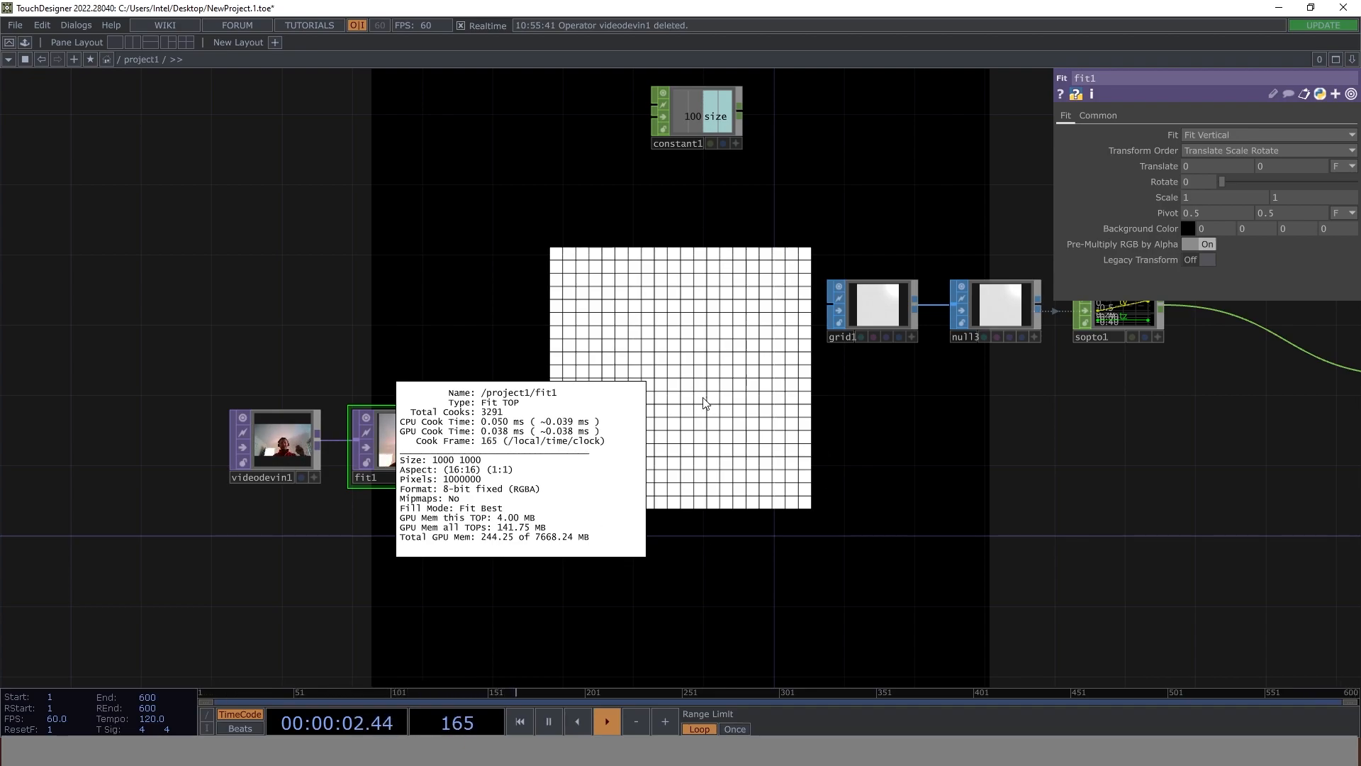
middle_drag(624, 511, 763, 448)
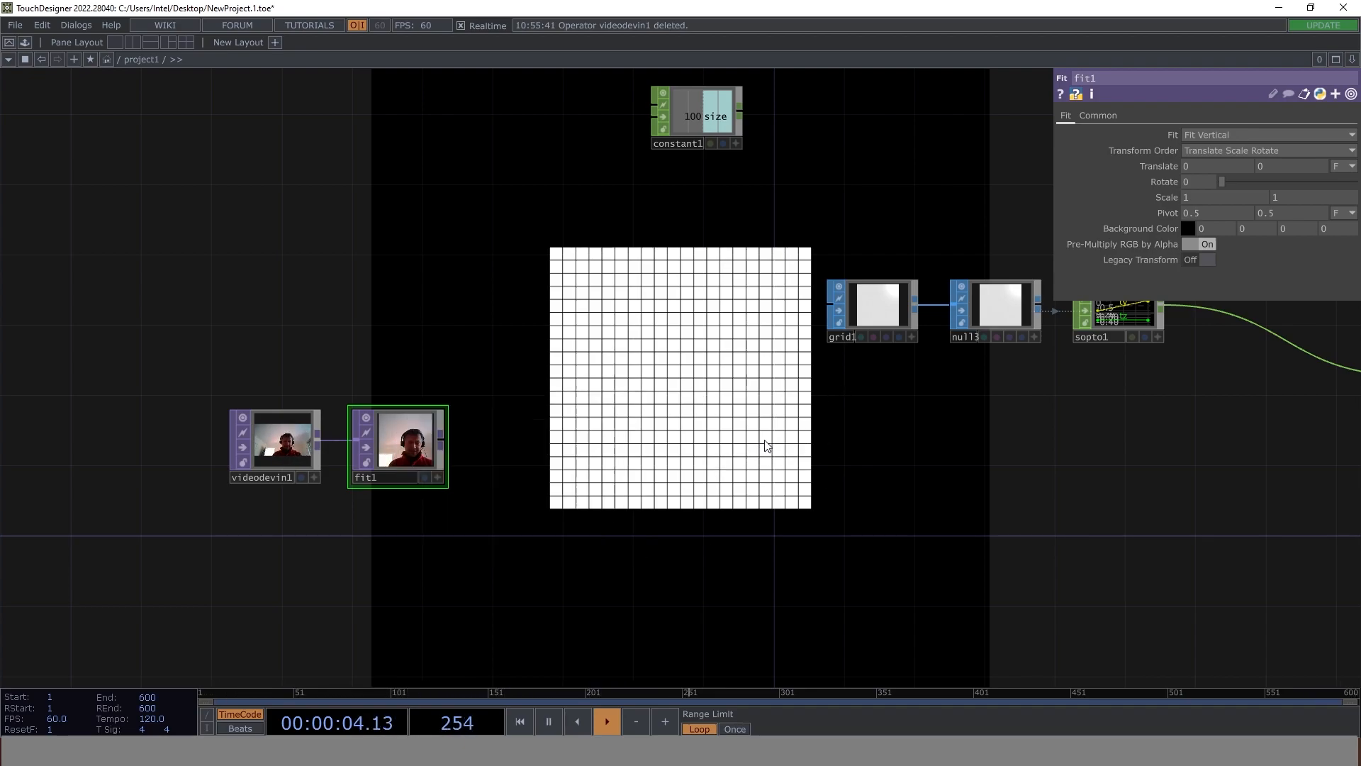
- Connect a Resolution TOP to the output of fit1
right_click(442, 437)
text(re)
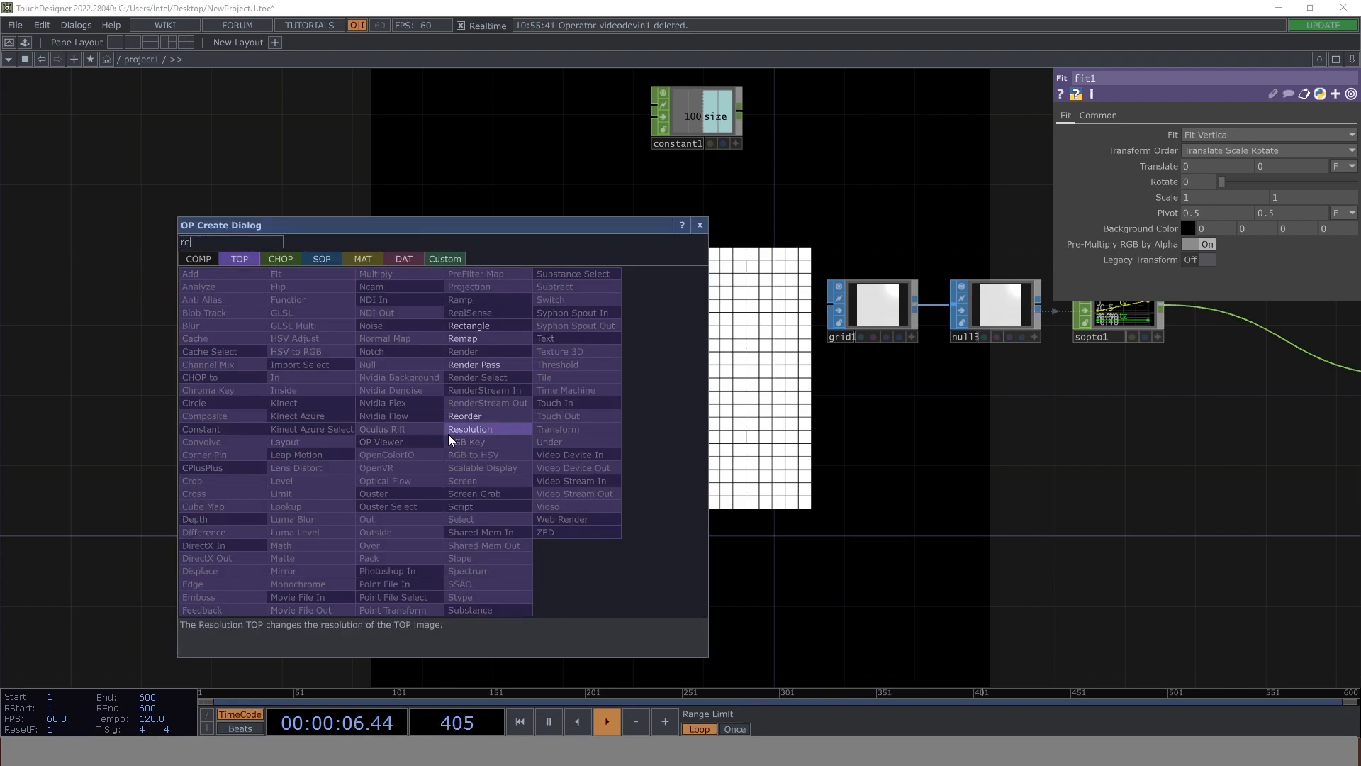
click(488, 429)
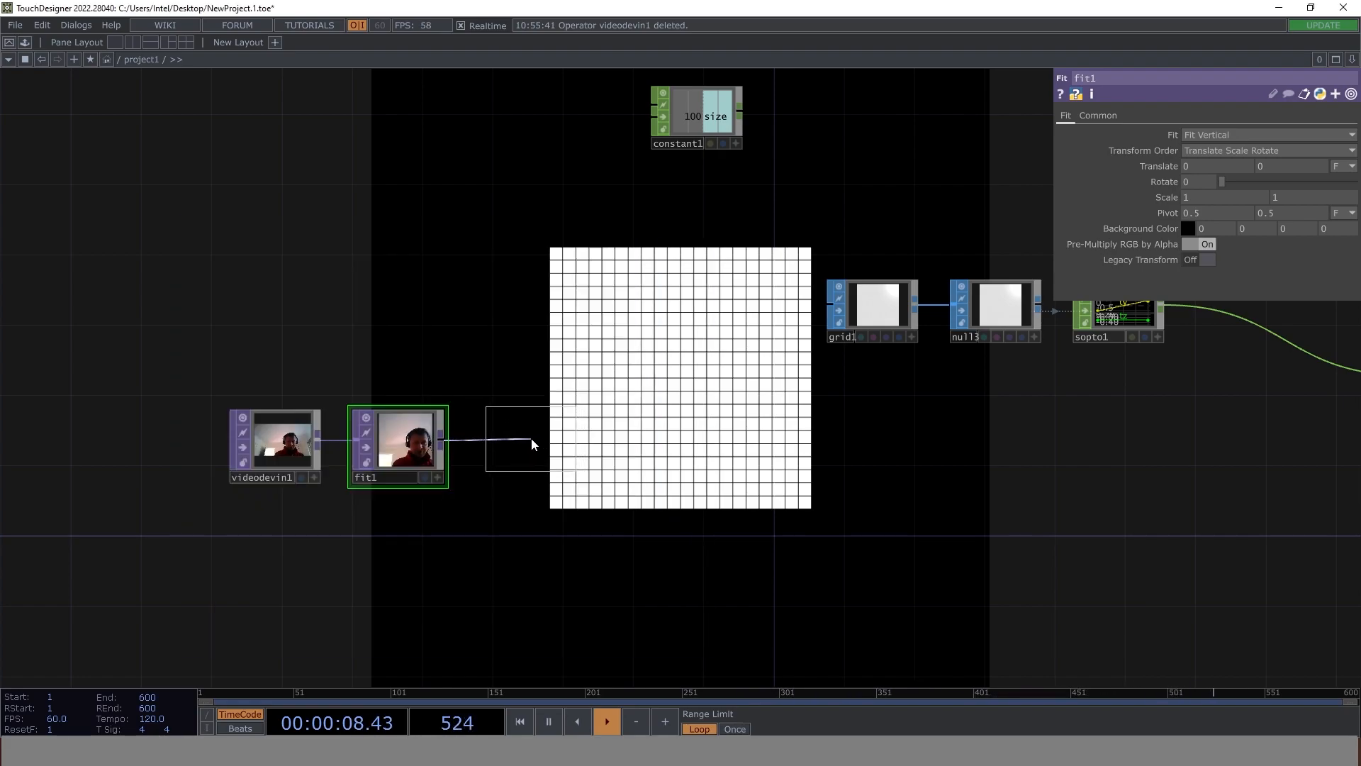
click(533, 448)
drag(532, 448, 532, 466)
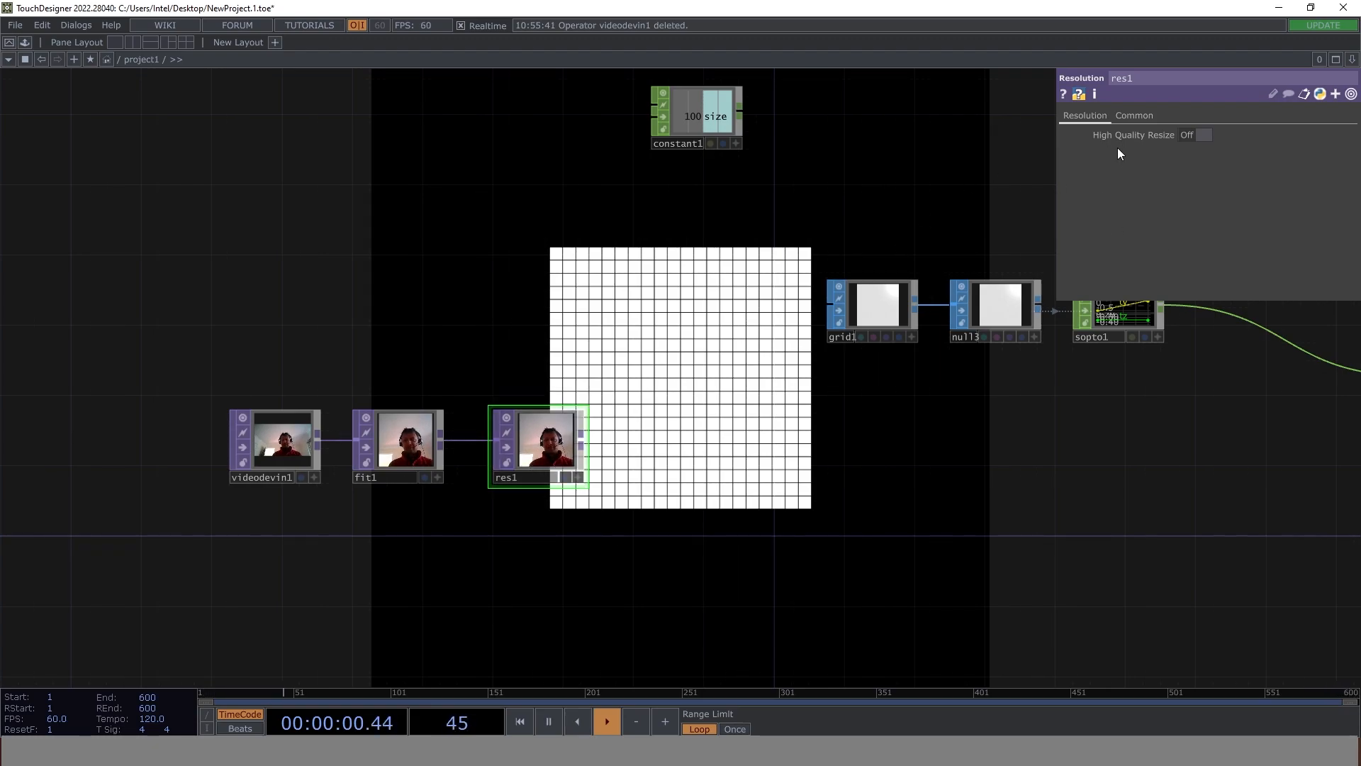
- Set res1's Output Resolution to Custom Resolution at 100 x 100
click(1141, 114)
click(1195, 136)
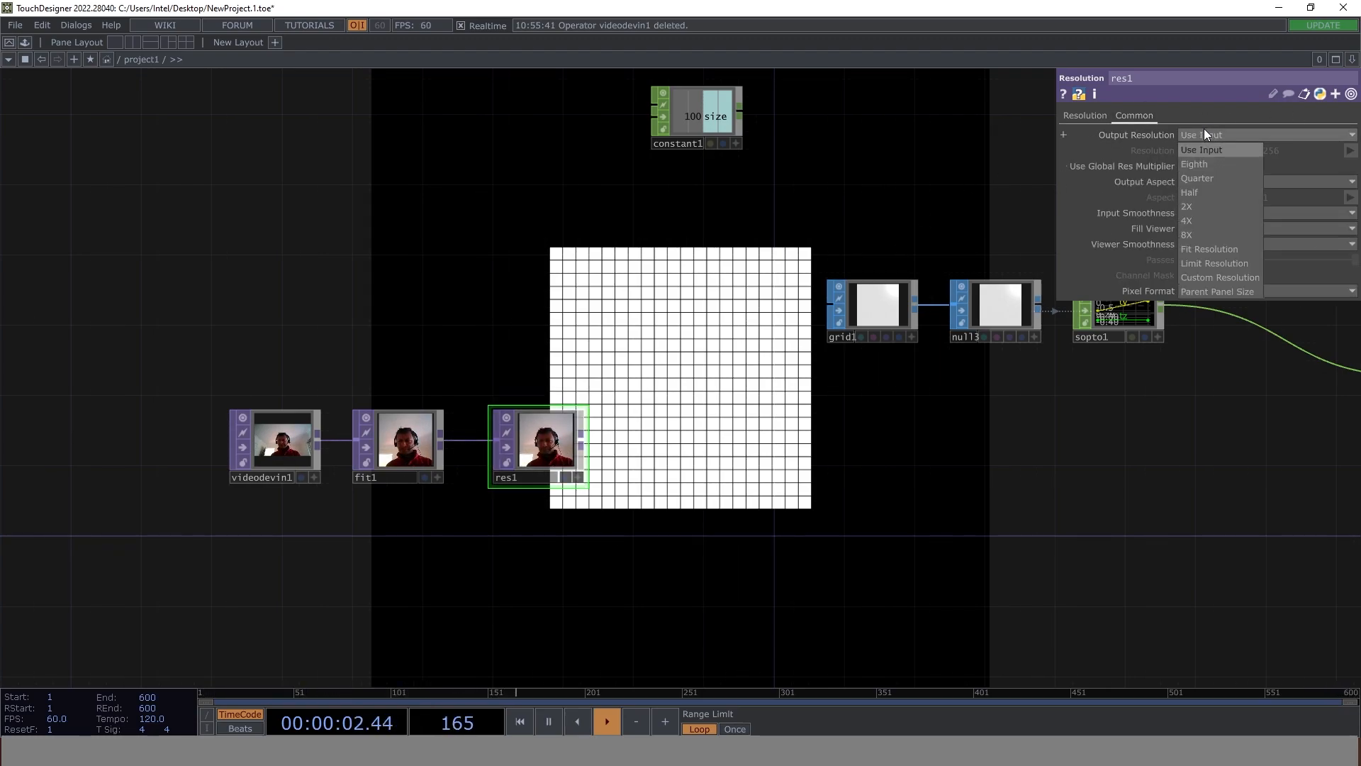
click(1235, 277)
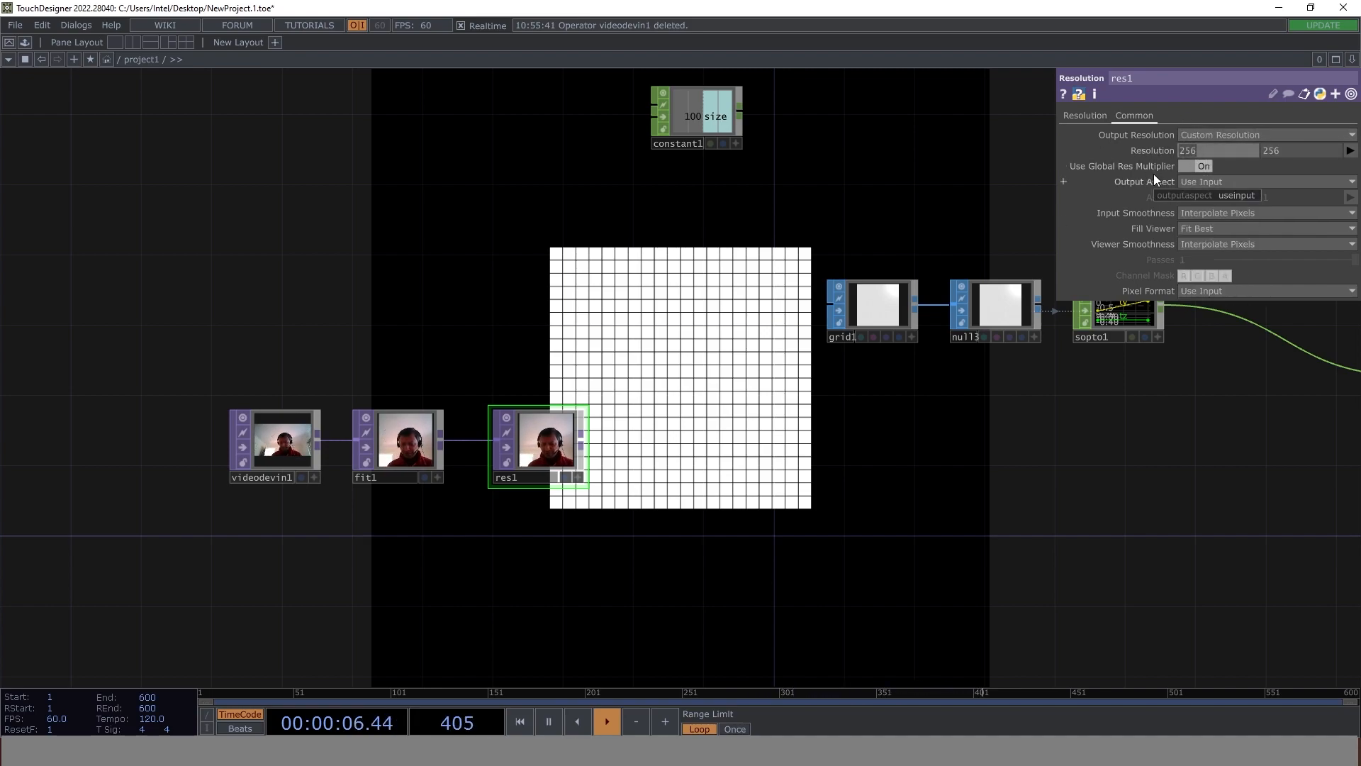
text(100)
key(Tab)
text(100)
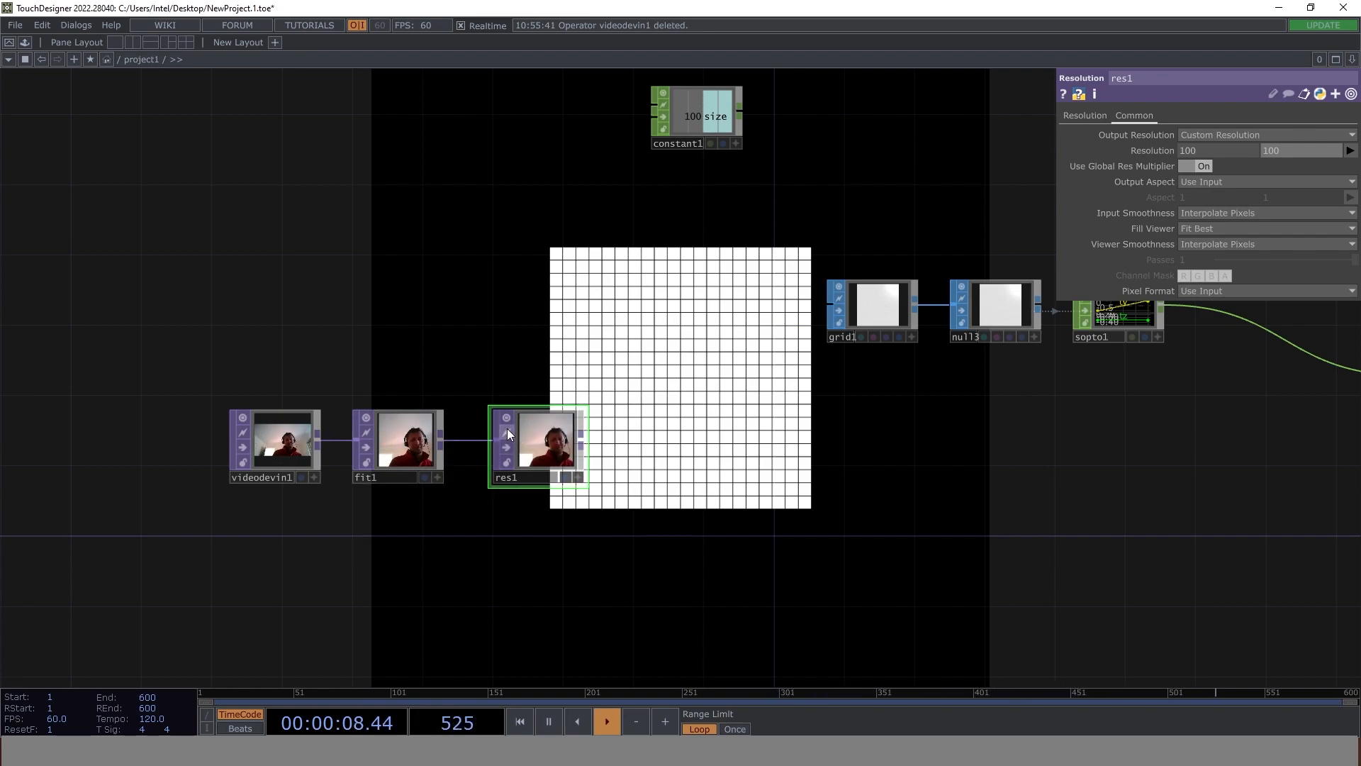
- Connect a TOP to CHOP to res1's output and align it beside res1
right_click(581, 434)
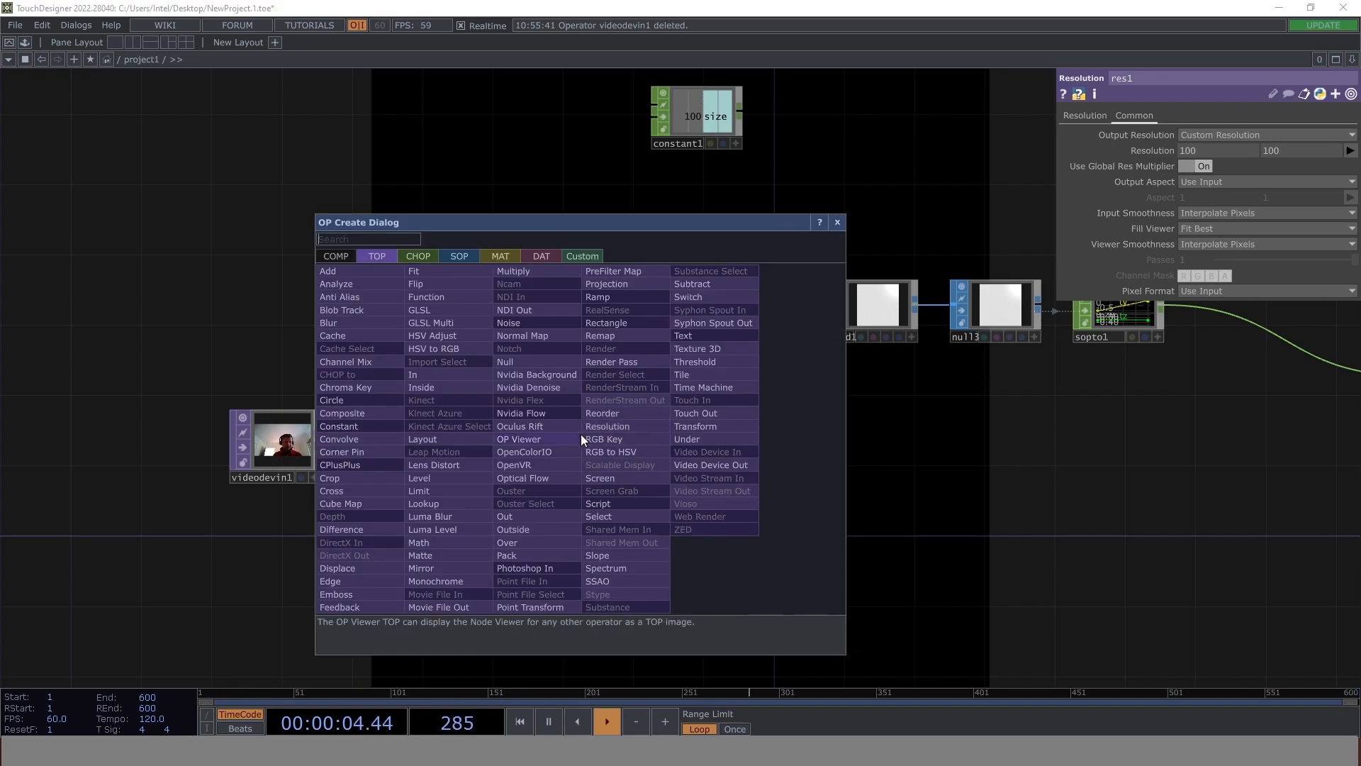
click(429, 256)
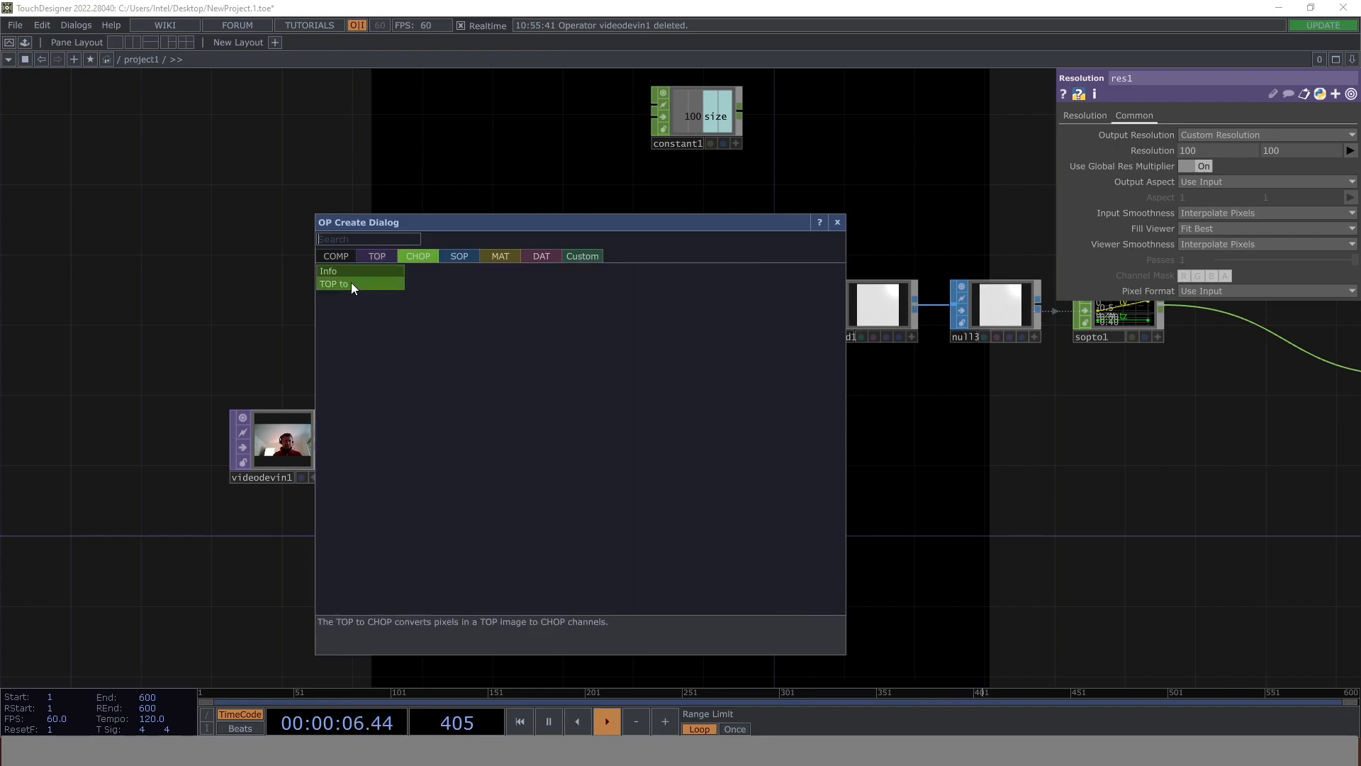
click(373, 283)
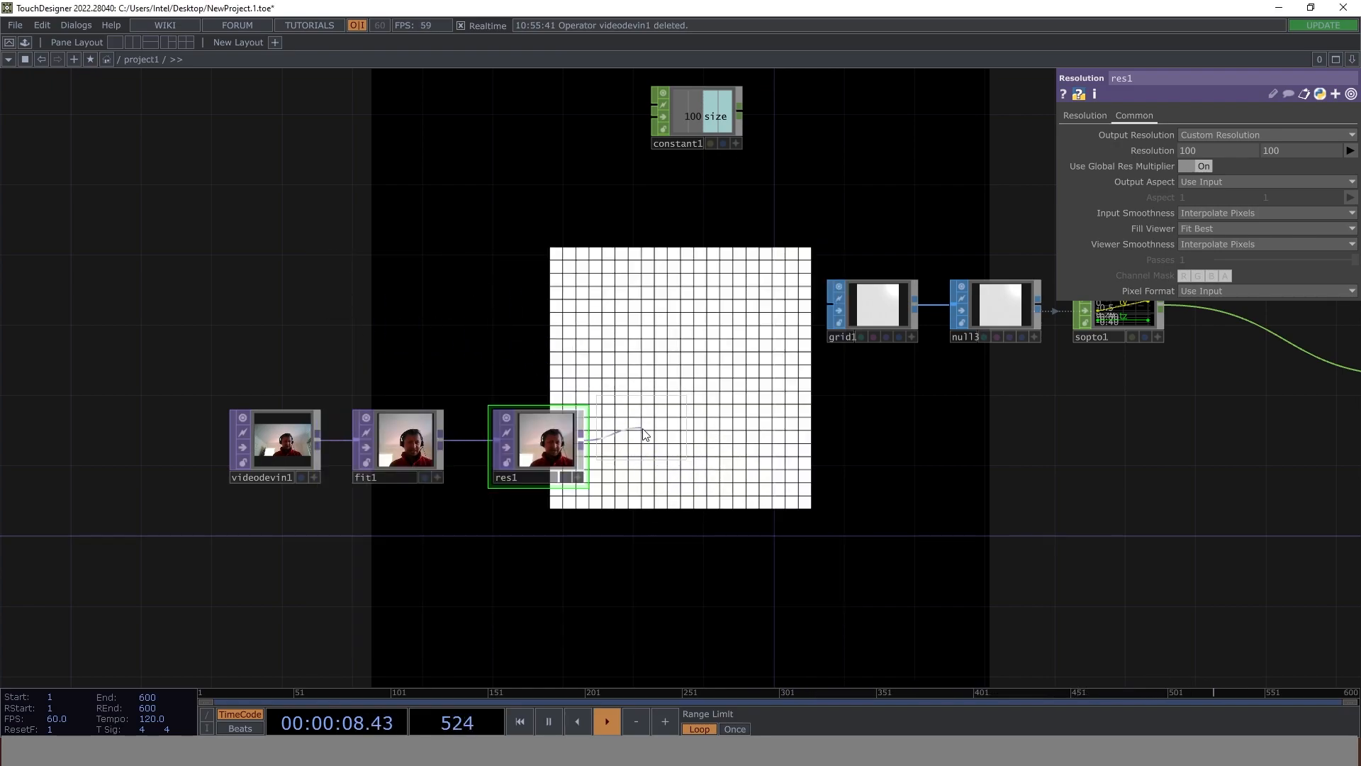
click(661, 445)
scroll(775, 446, up, 5)
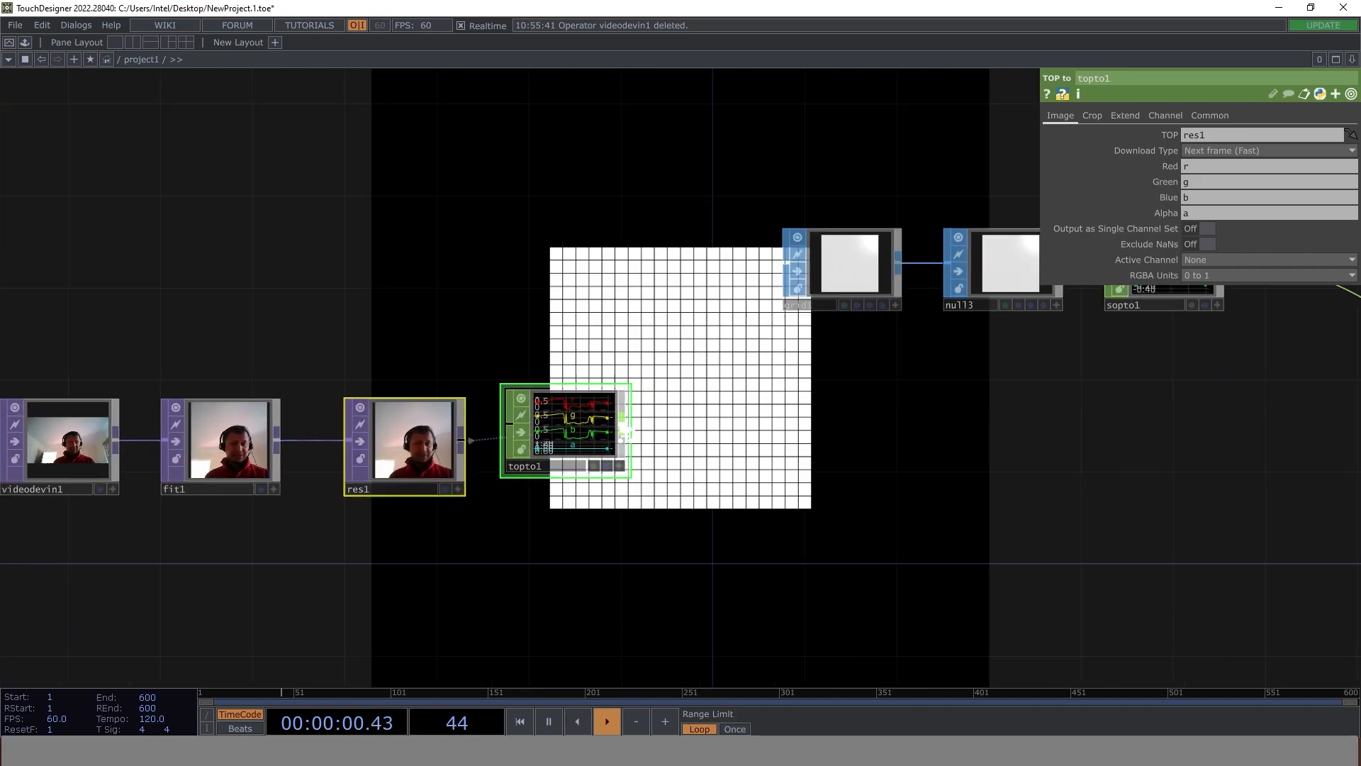
drag(560, 418, 559, 466)
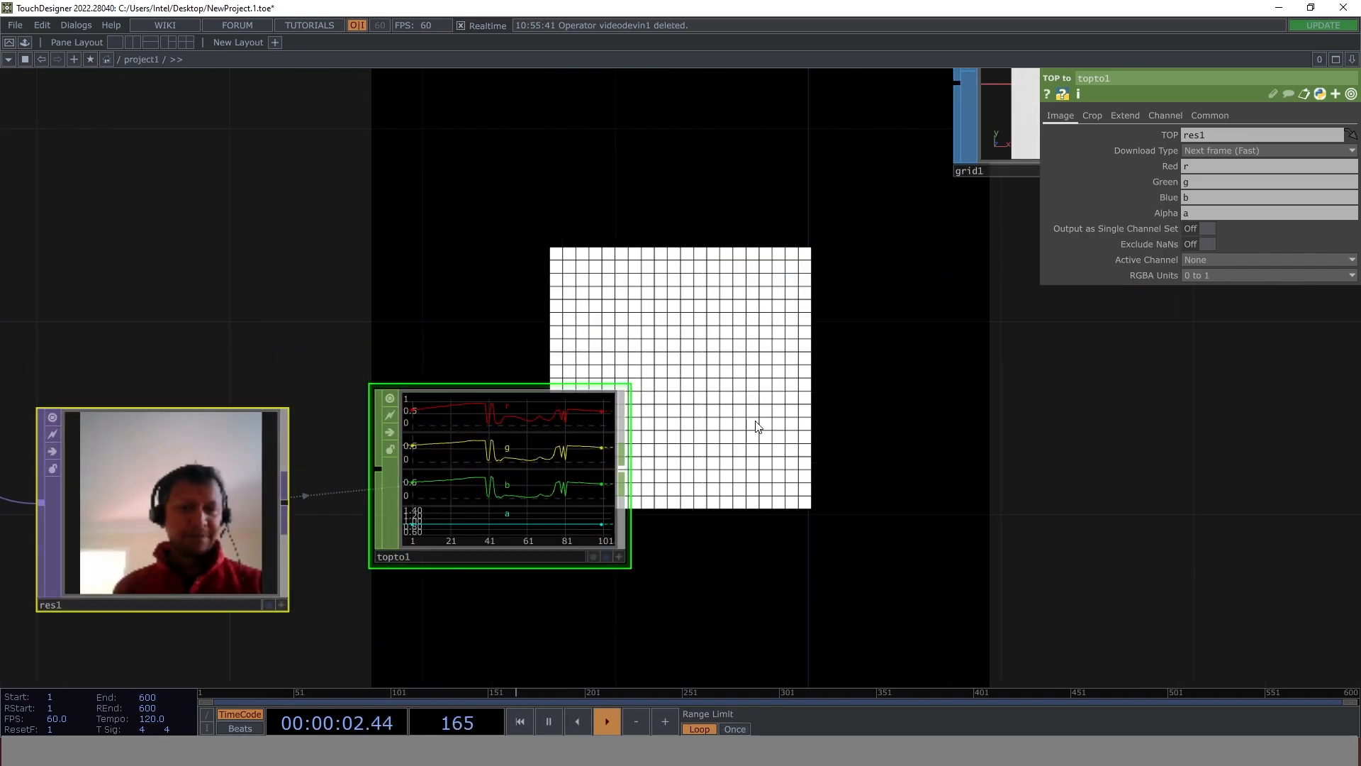
drag(770, 500, 757, 442)
drag(522, 440, 521, 488)
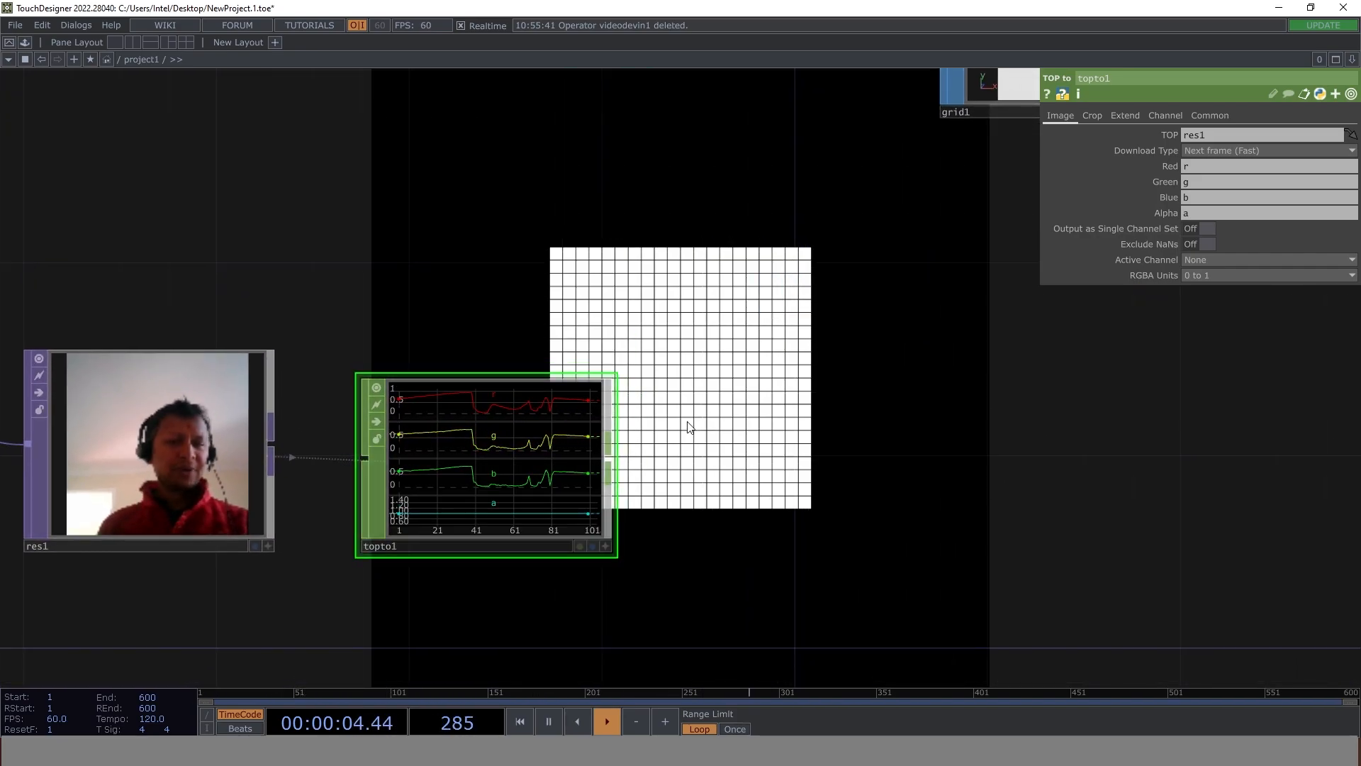
- Clear topto1's Green, Blue and Alpha channel names so that only the red channel r is sampled
scroll(633, 409, down, 5)
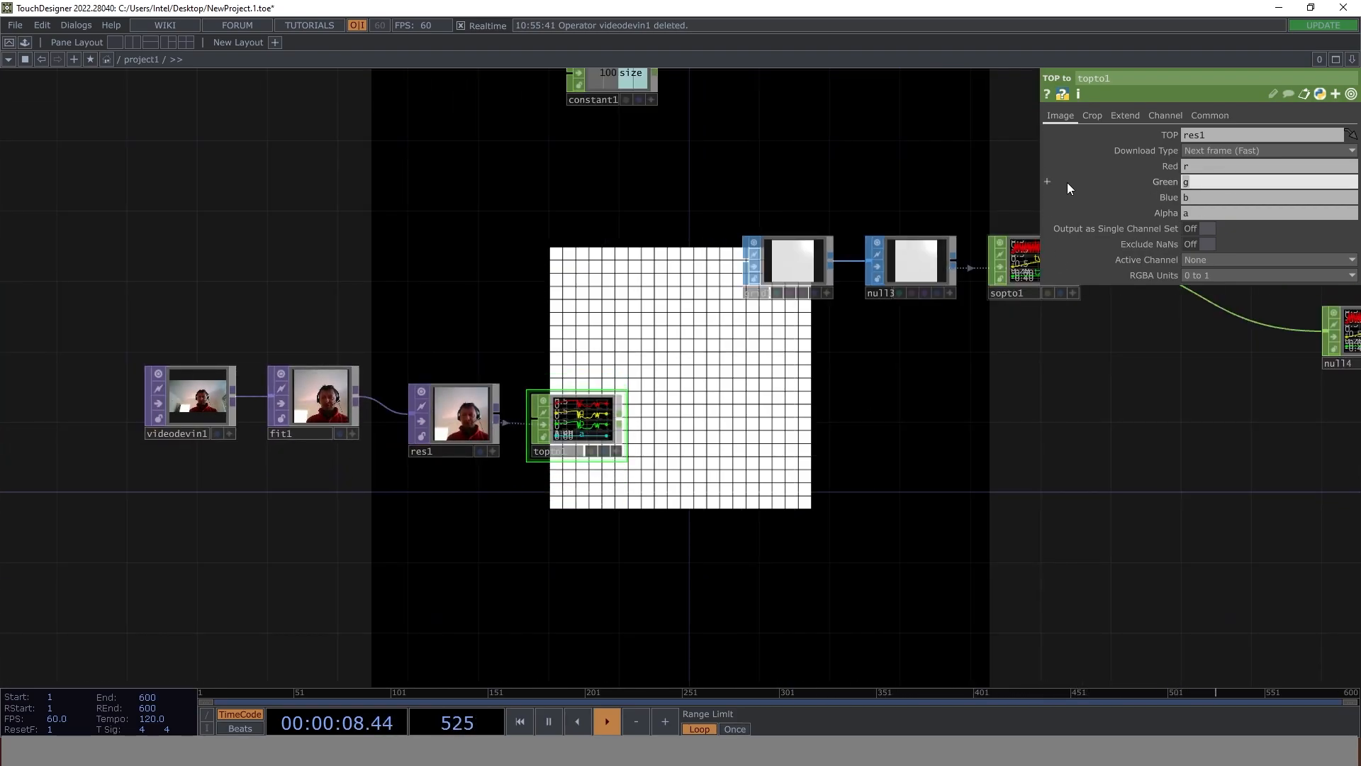
key(BackSpace)
double_click(1188, 197)
key(BackSpace)
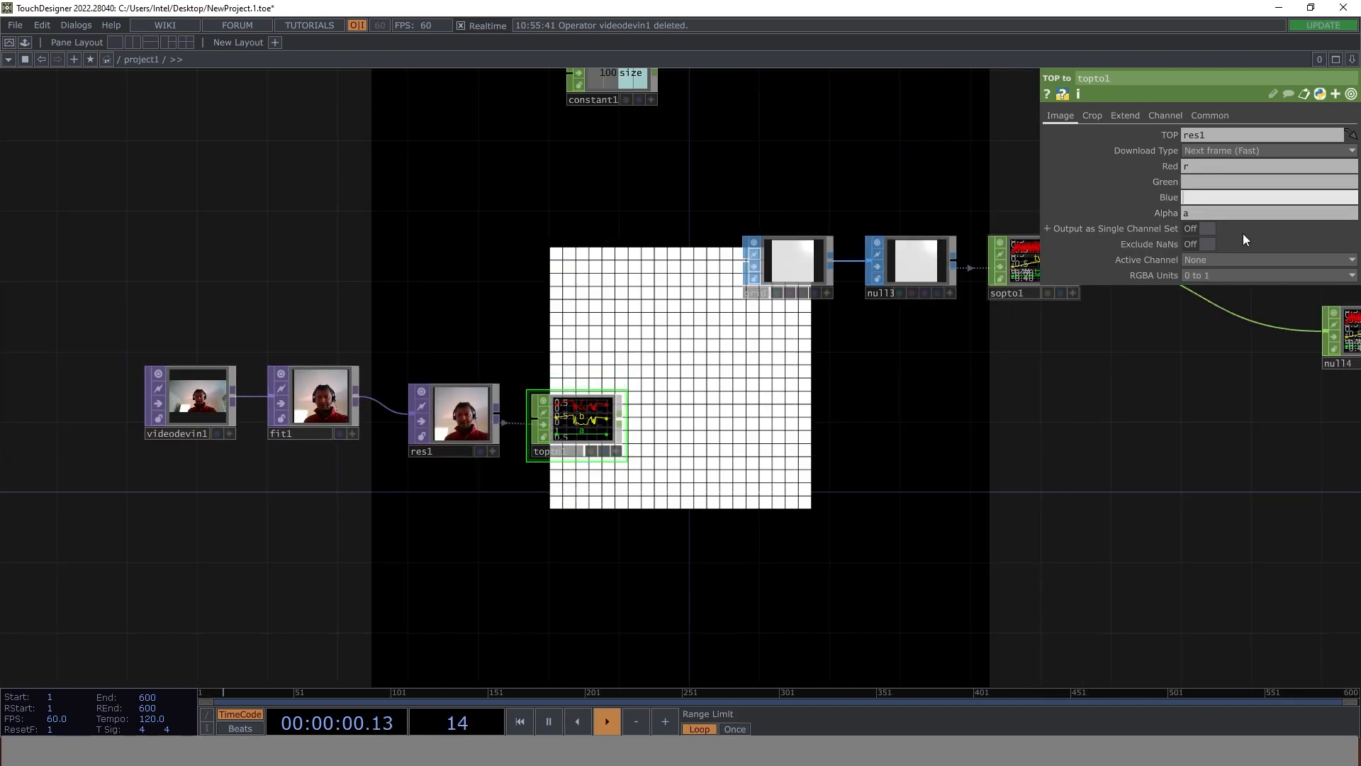
double_click(1190, 213)
key(BackSpace)
click(706, 405)
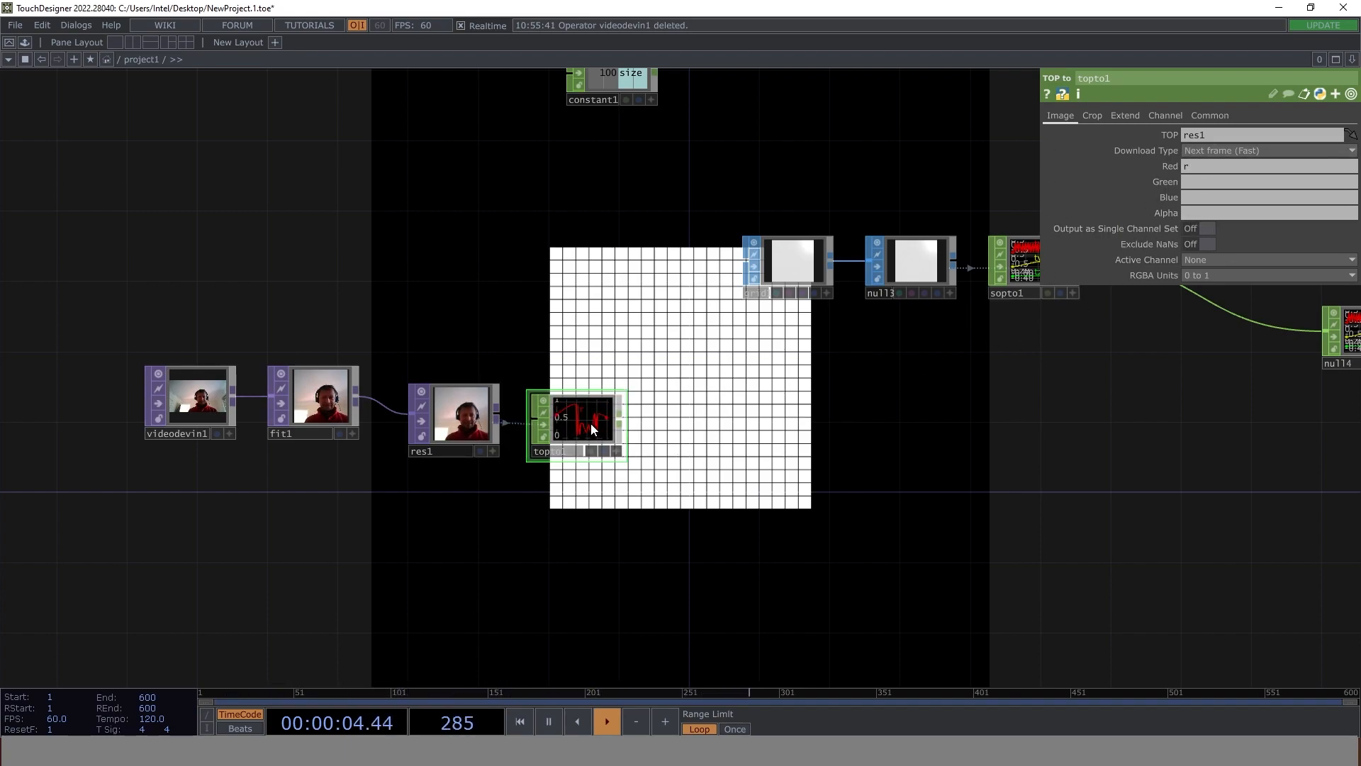
- Set topto1's Crop to Full Image
click(1092, 115)
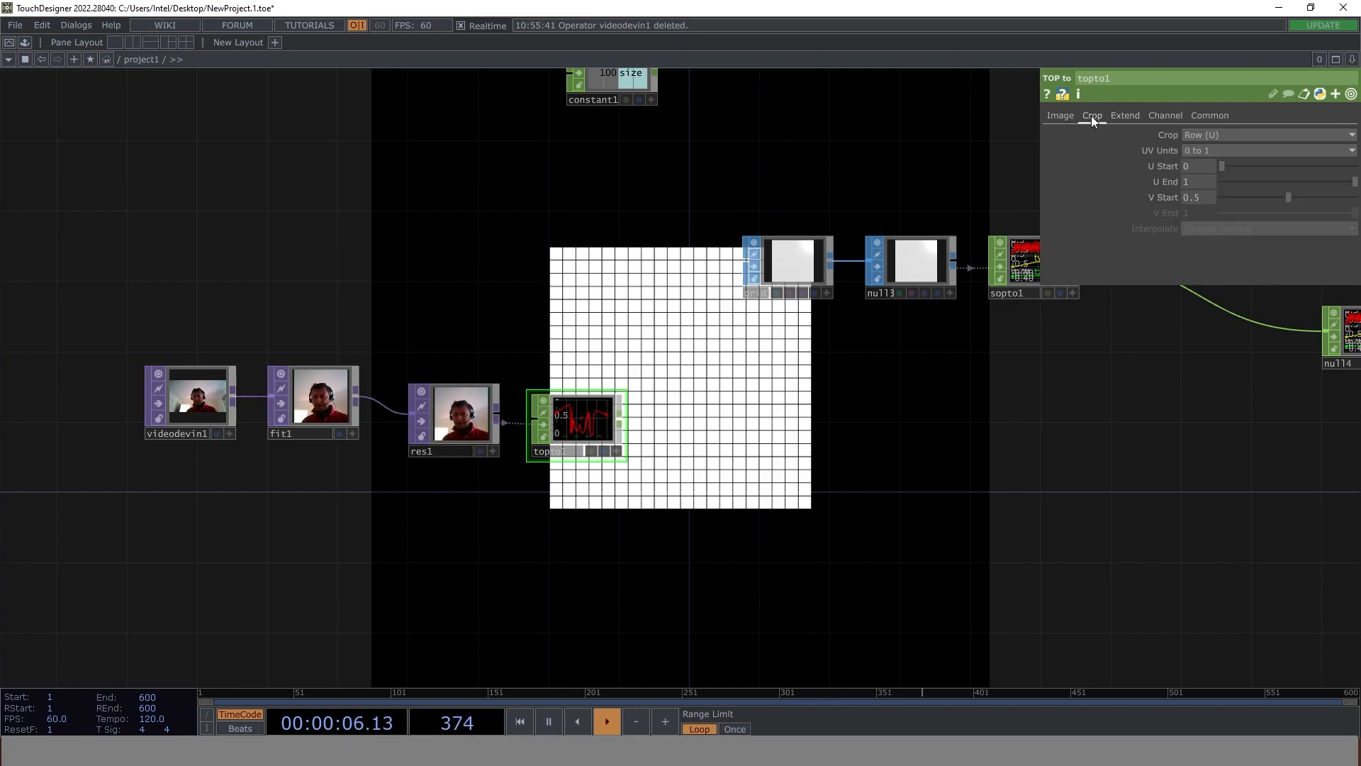
click(1236, 133)
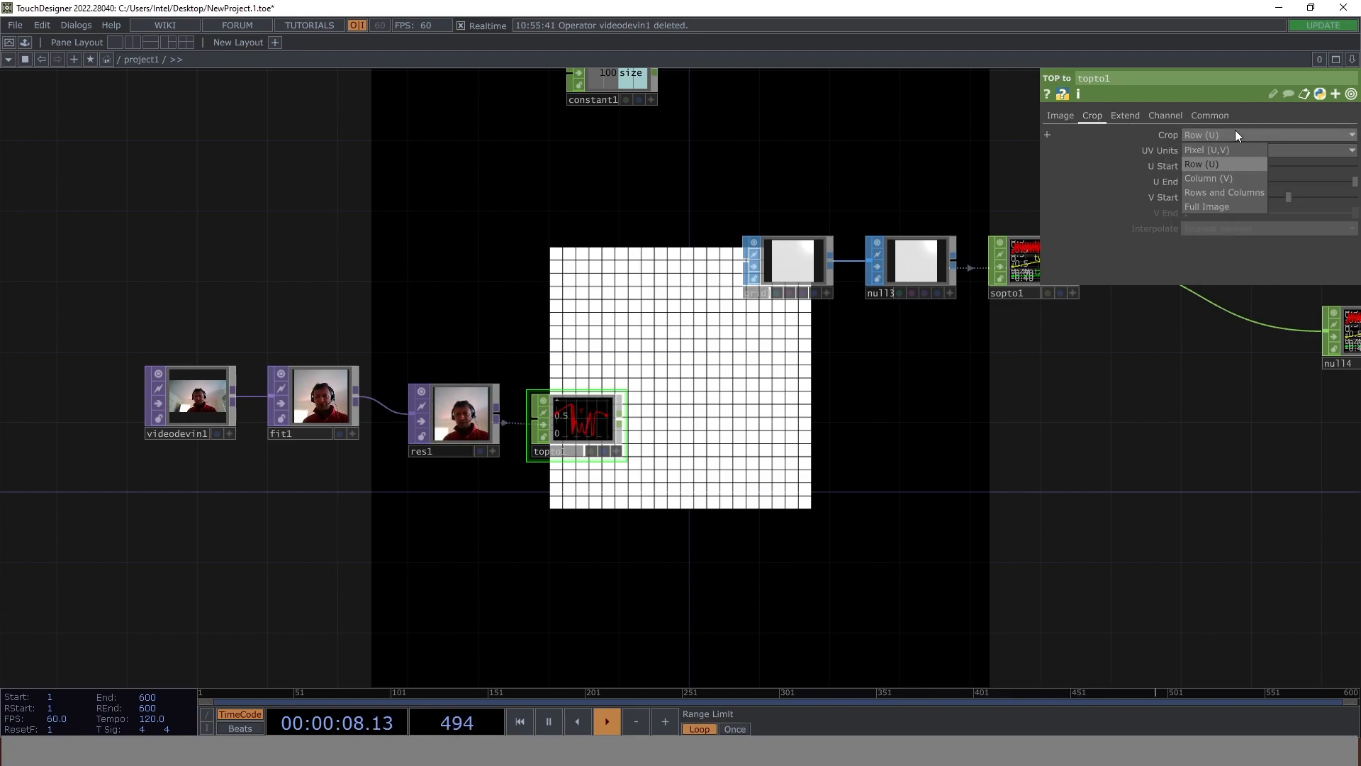
click(1218, 205)
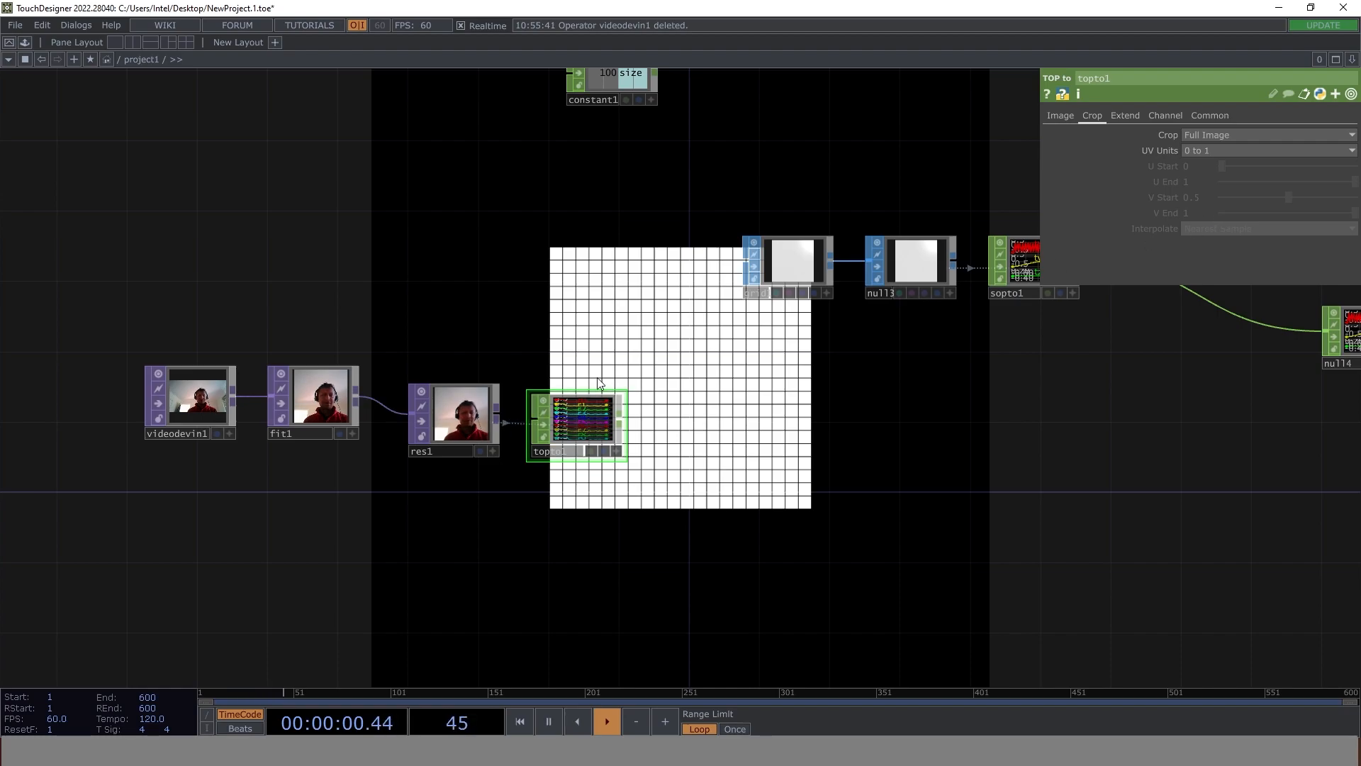
scroll(599, 383, up, 5)
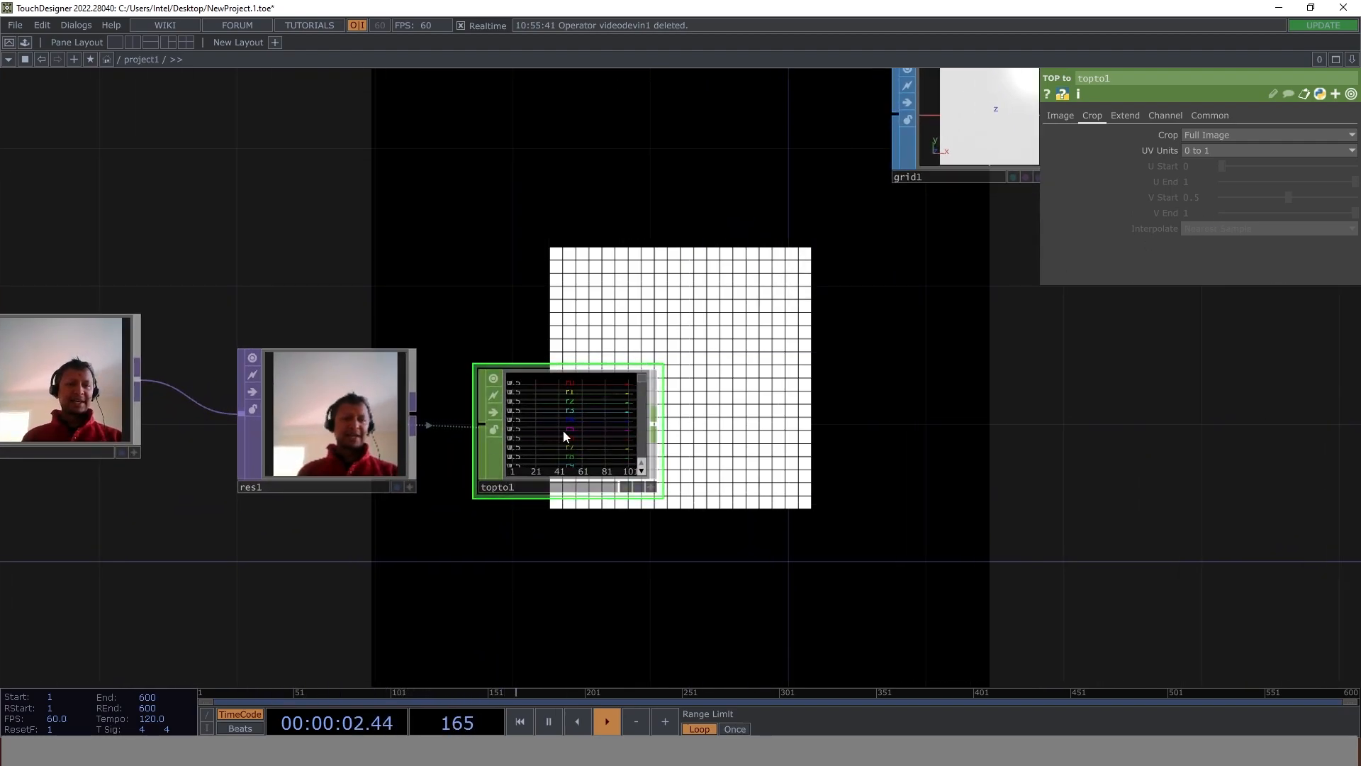
drag(731, 473, 548, 421)
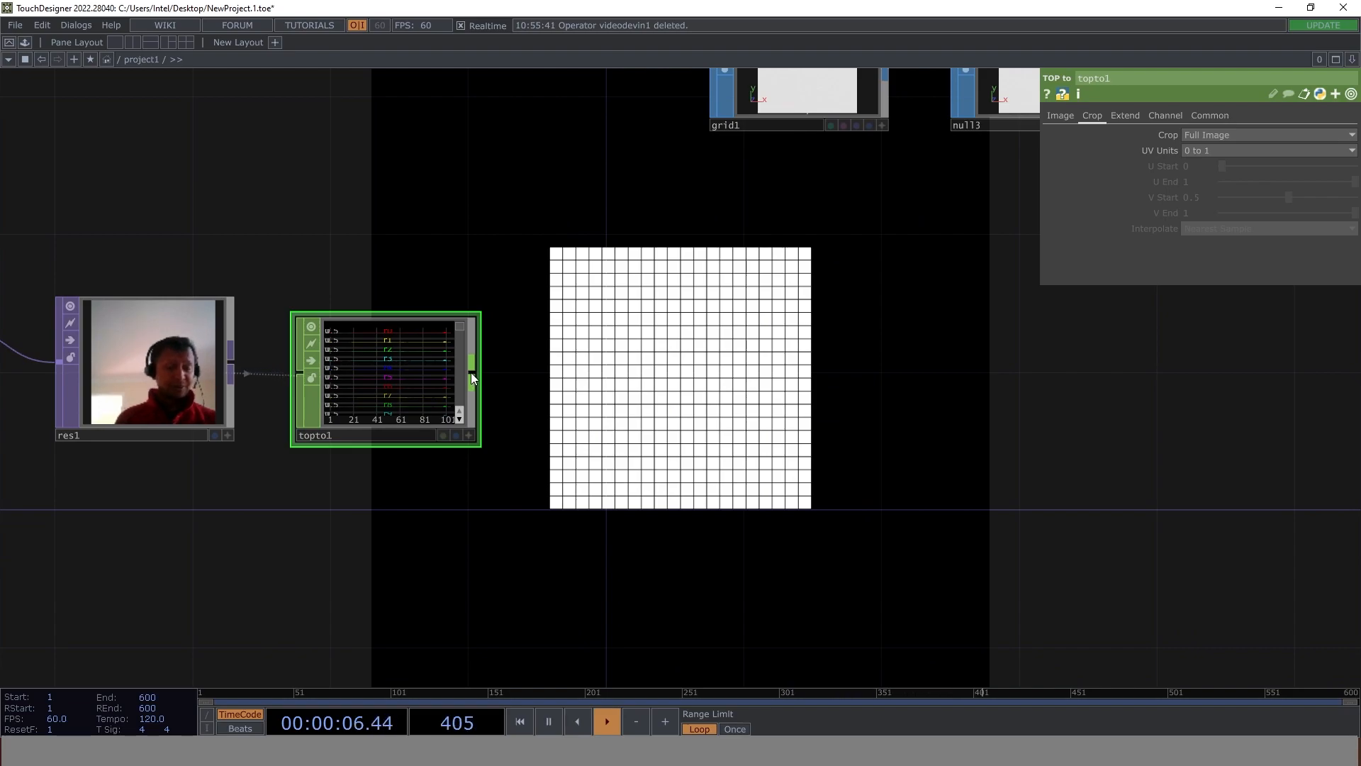
- Connect a Shuffle CHOP to topto1's output and set its Method to Sequence All Samples
scroll(470, 366, down, 4)
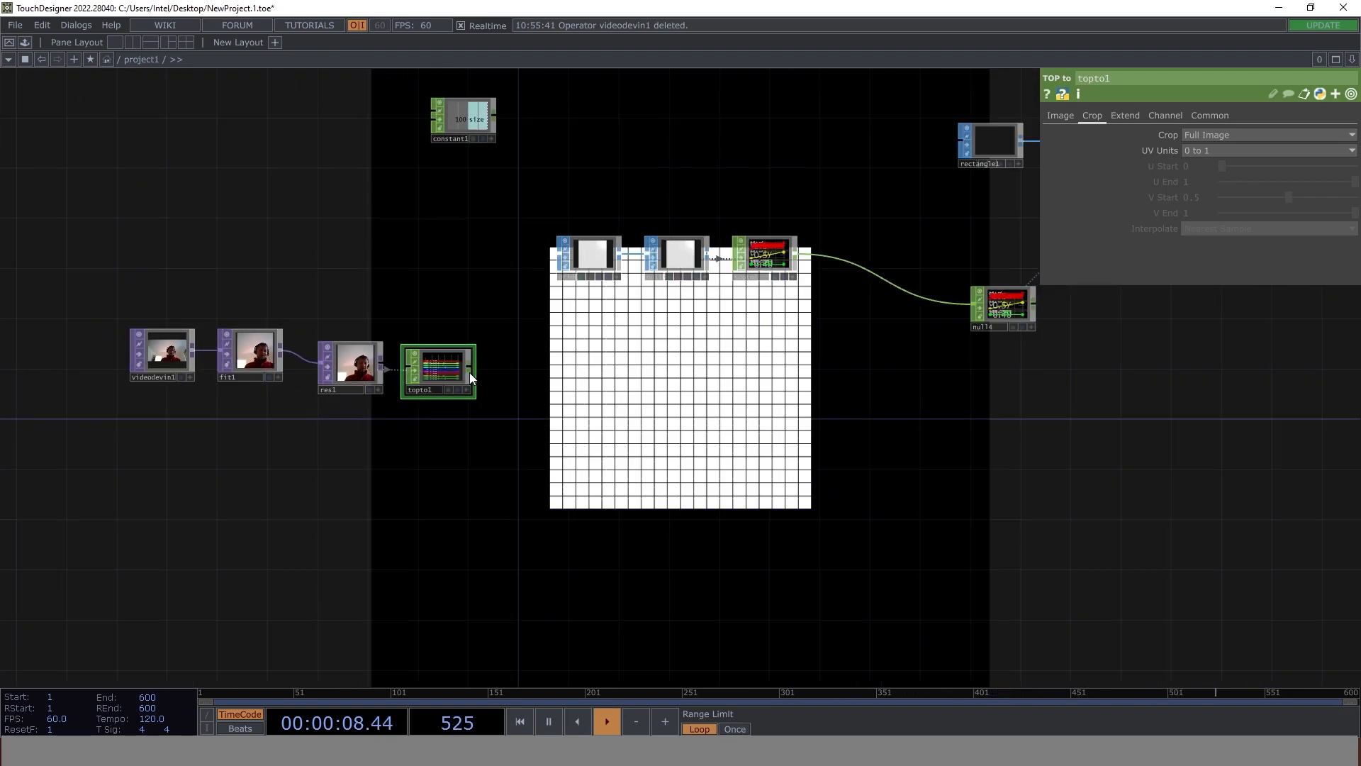
click(470, 363)
text(shuf)
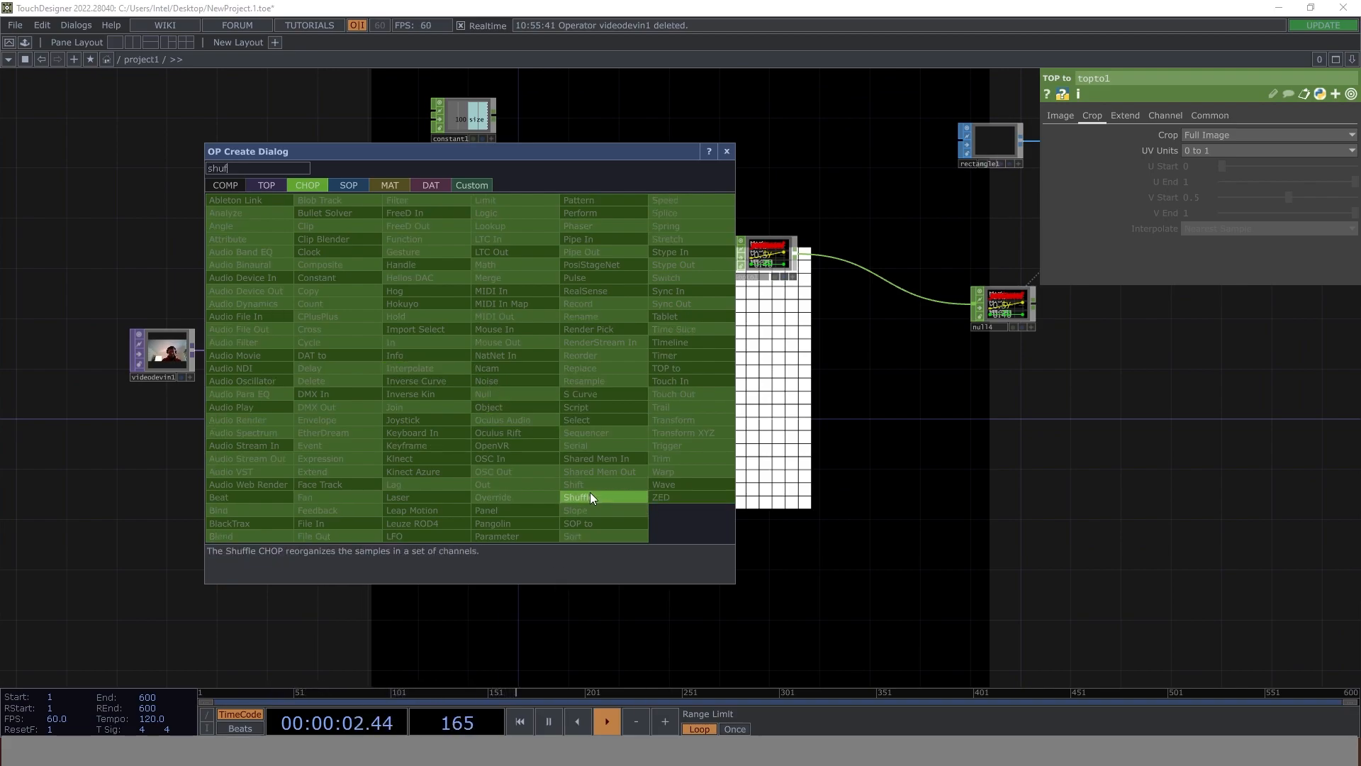
click(591, 496)
click(528, 369)
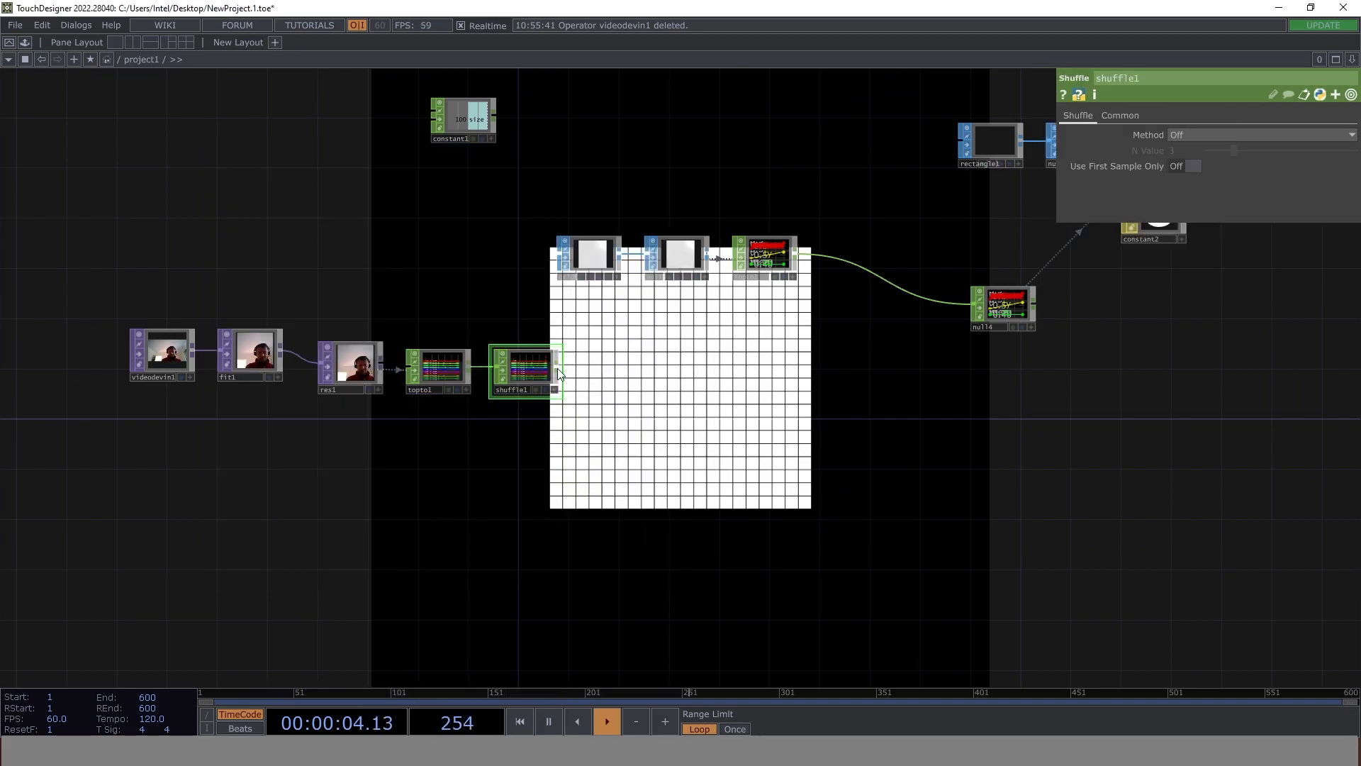
click(1205, 135)
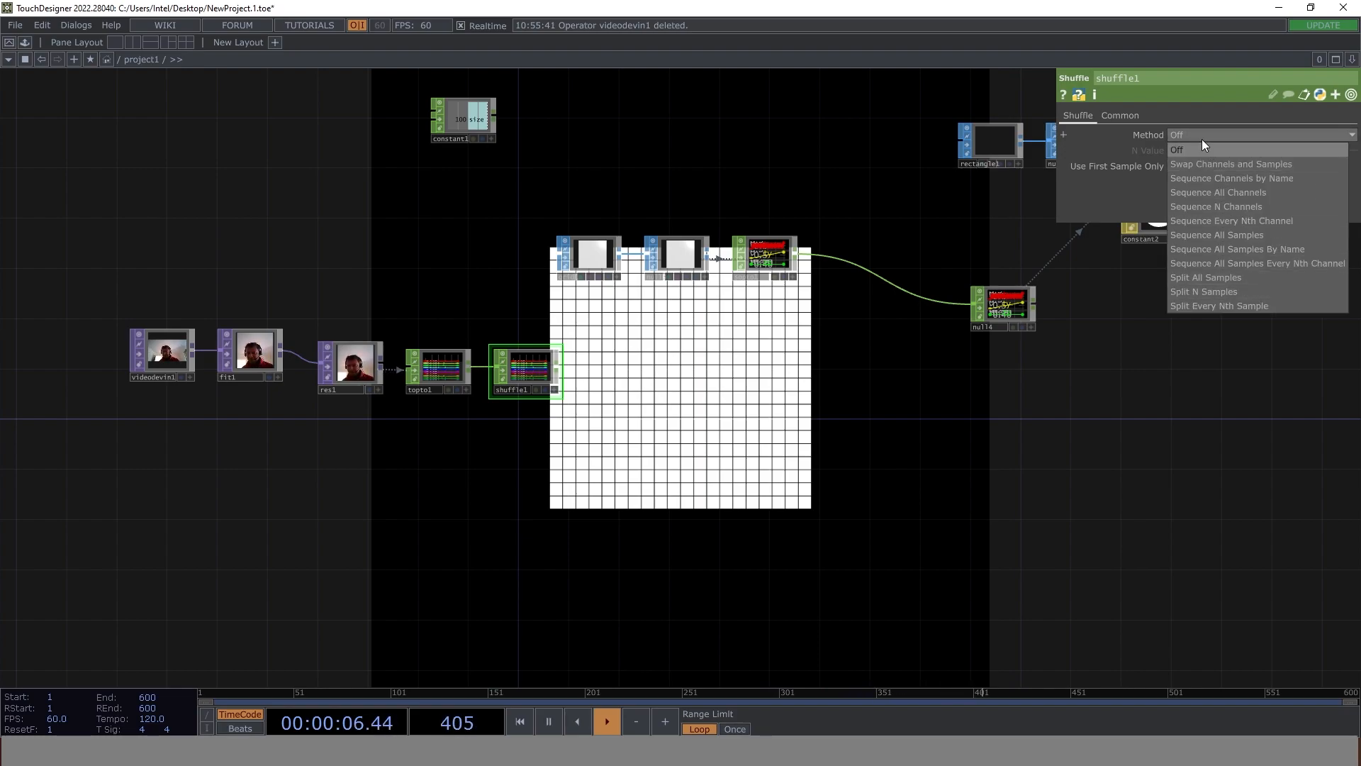
click(1243, 235)
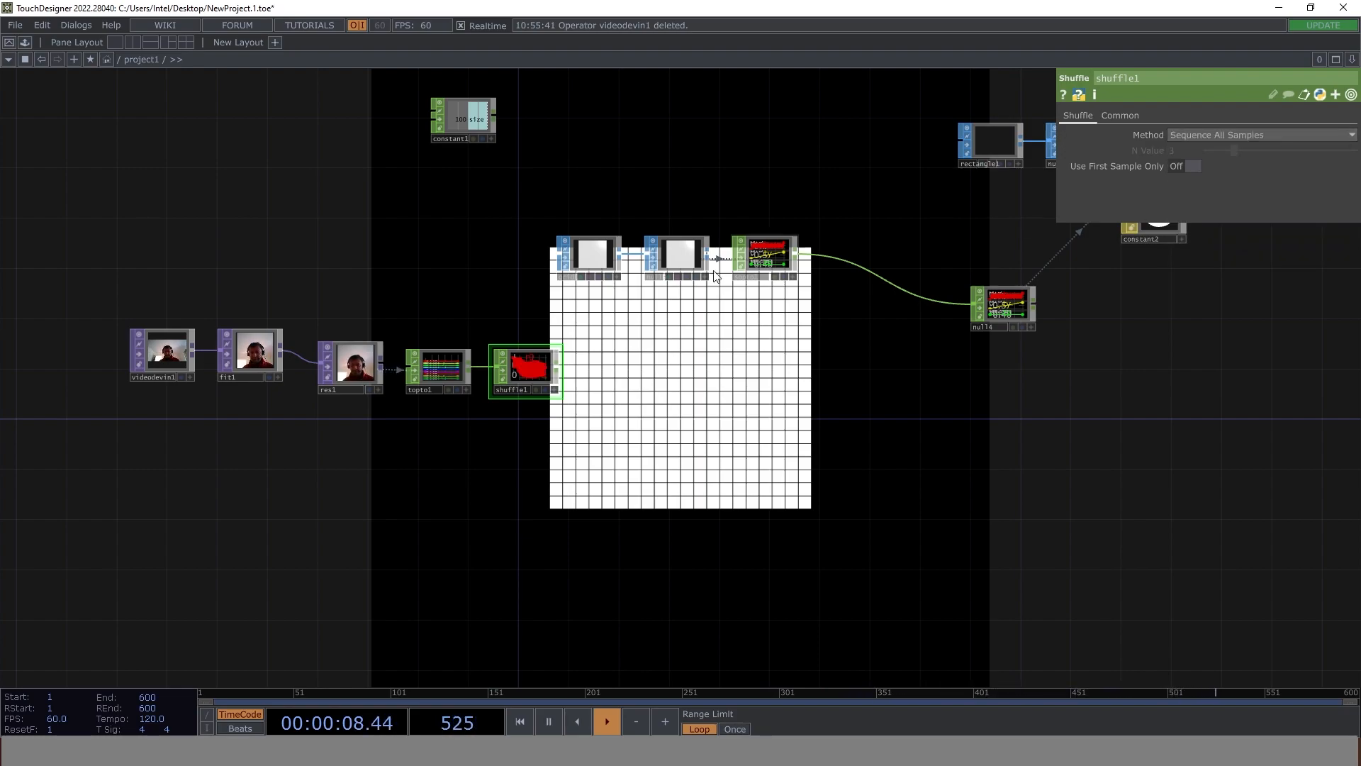
- Examine the operator information of shuffle1 and sopto1 to compare their sample counts
scroll(531, 372, up, 5)
scroll(530, 372, up, 1)
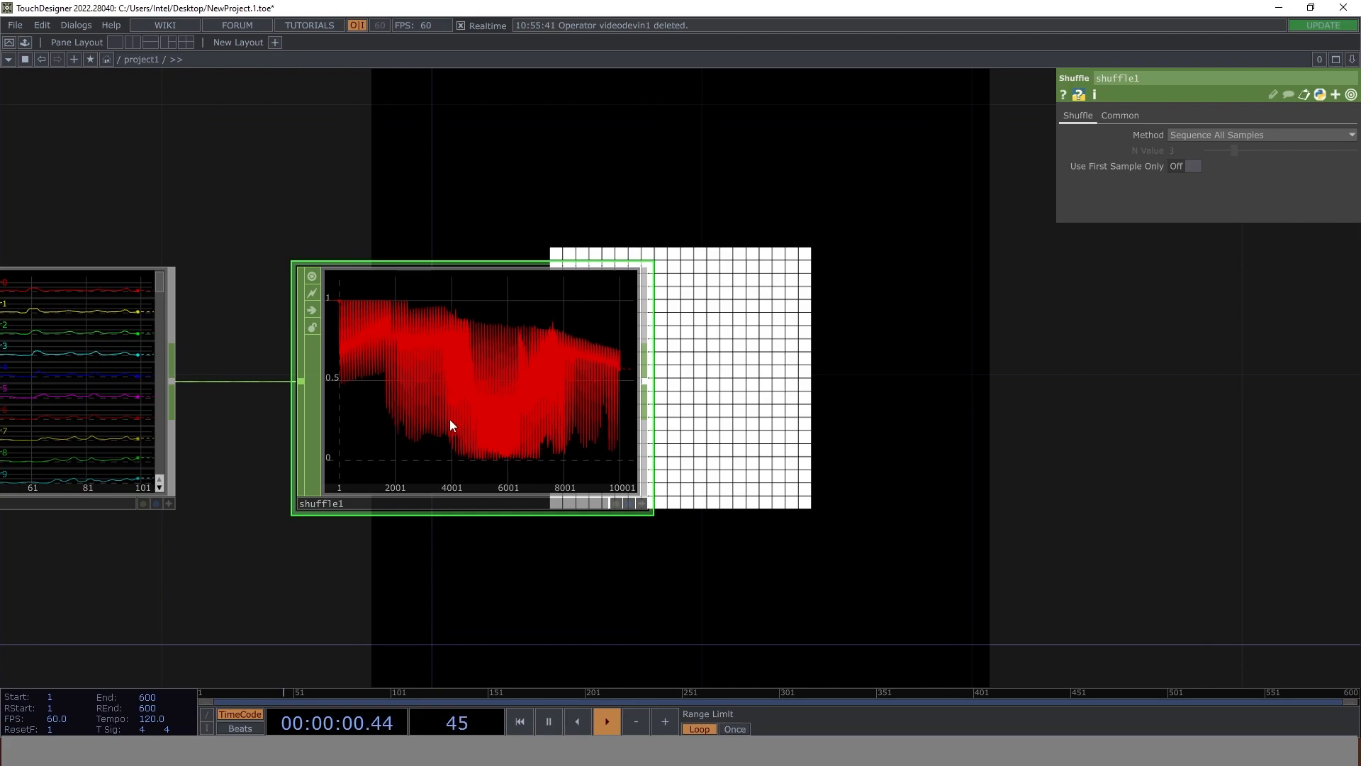
drag(762, 387, 624, 316)
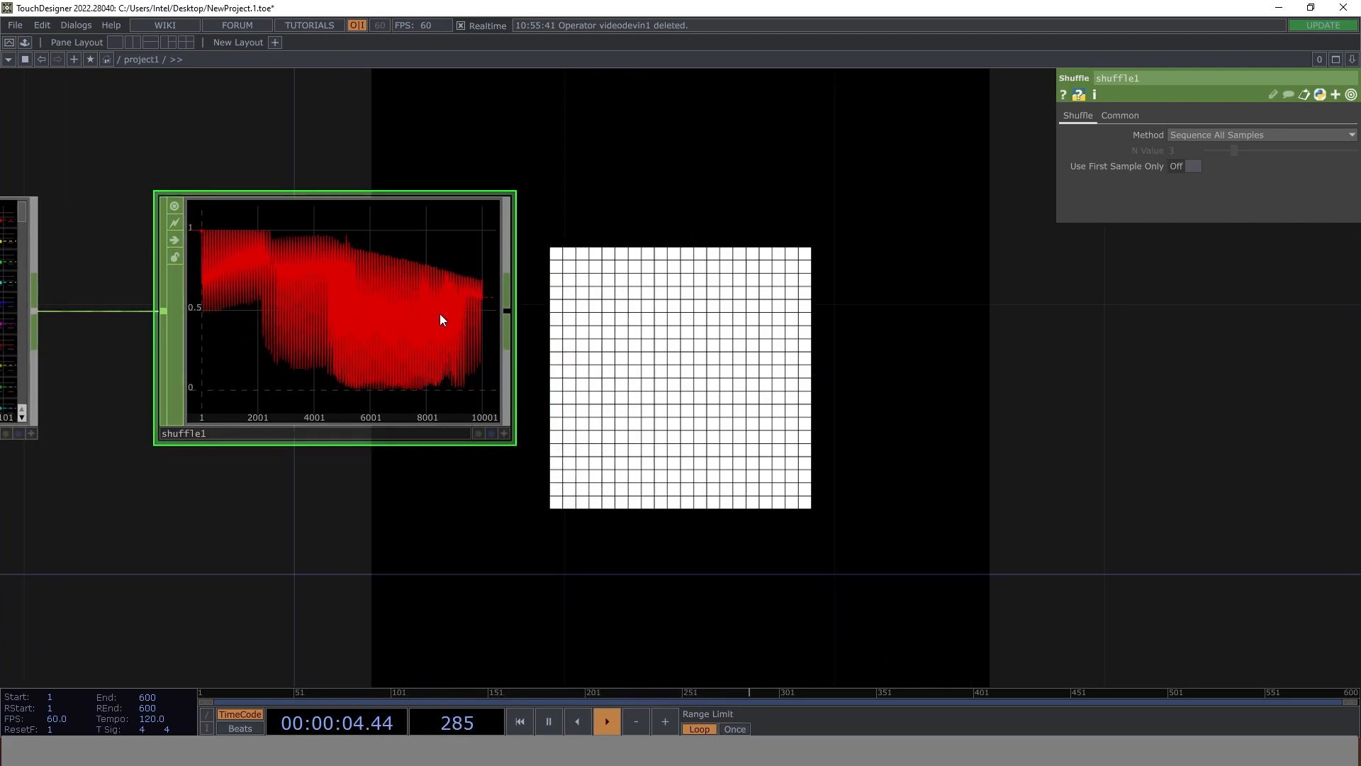
scroll(380, 341, up, 2)
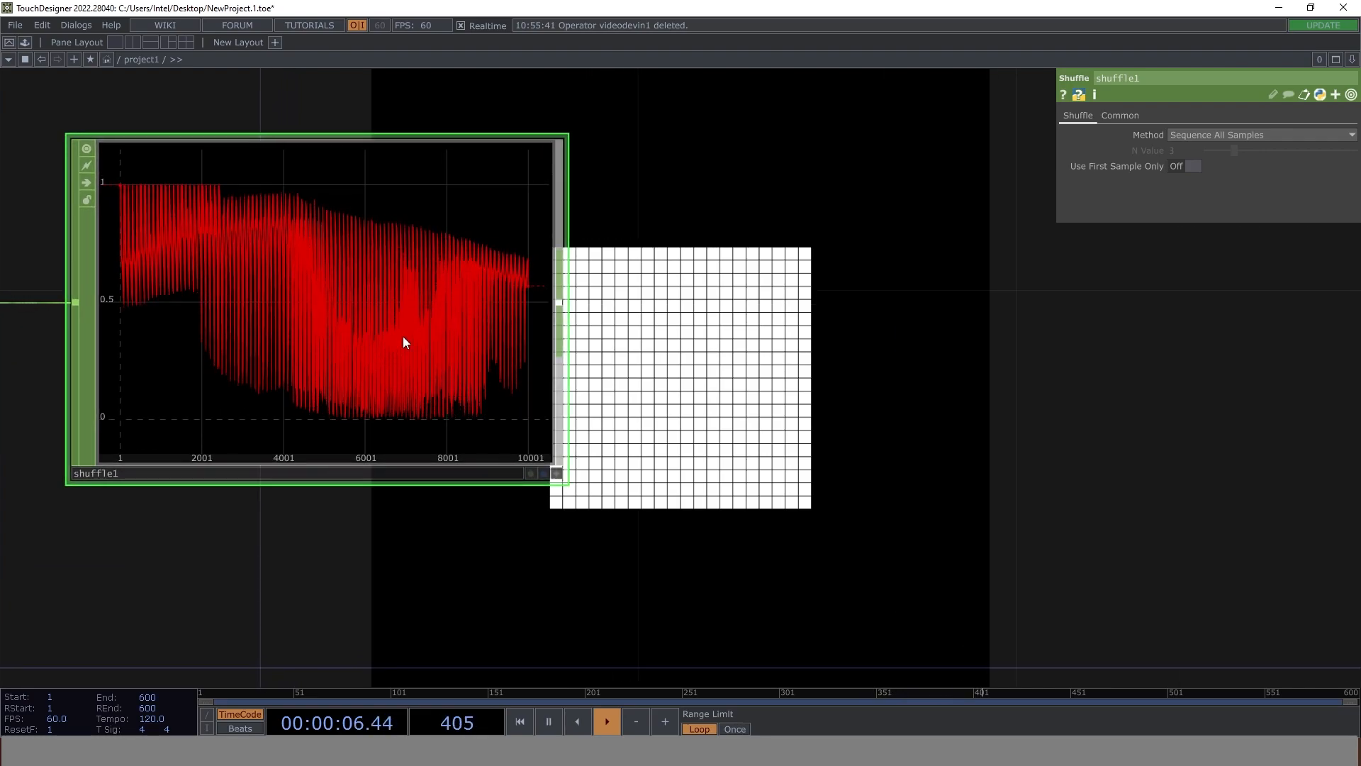
middle_click(407, 337)
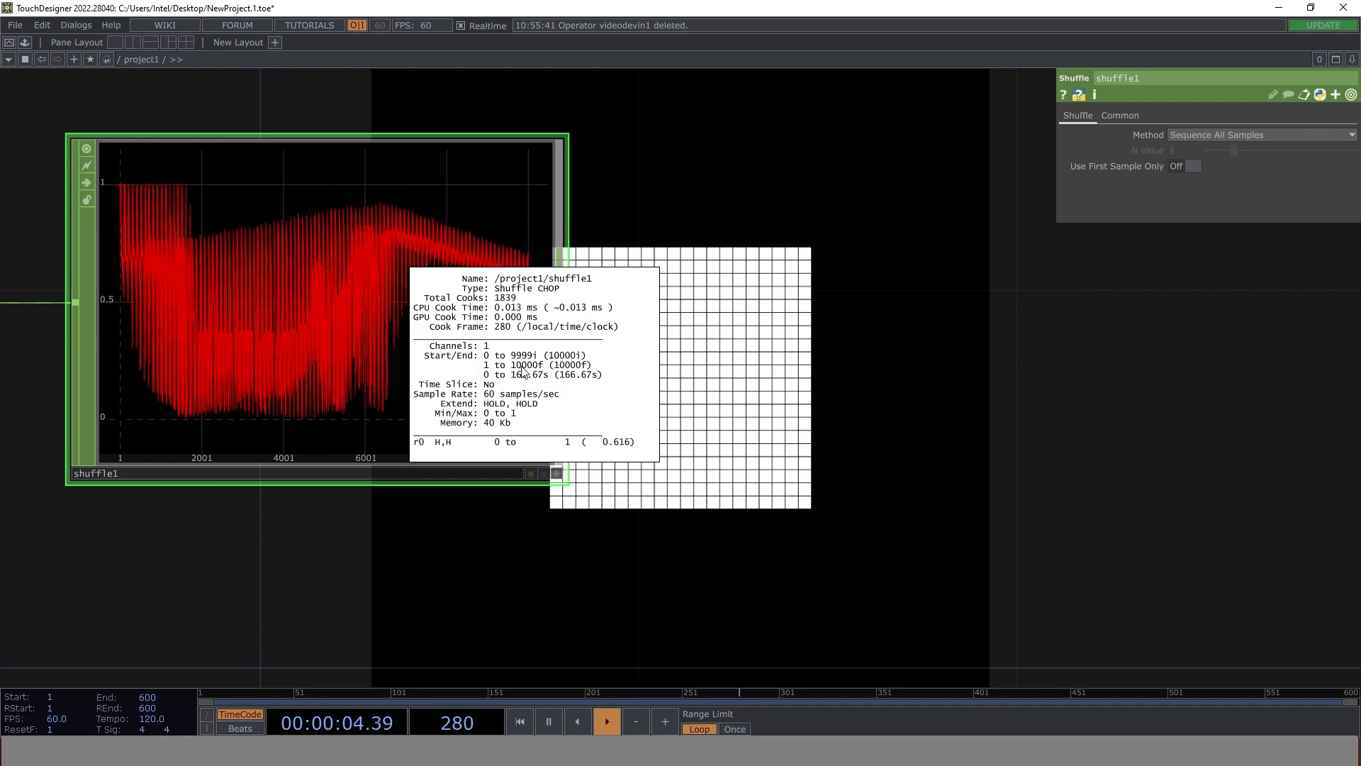
scroll(801, 213, down, 6)
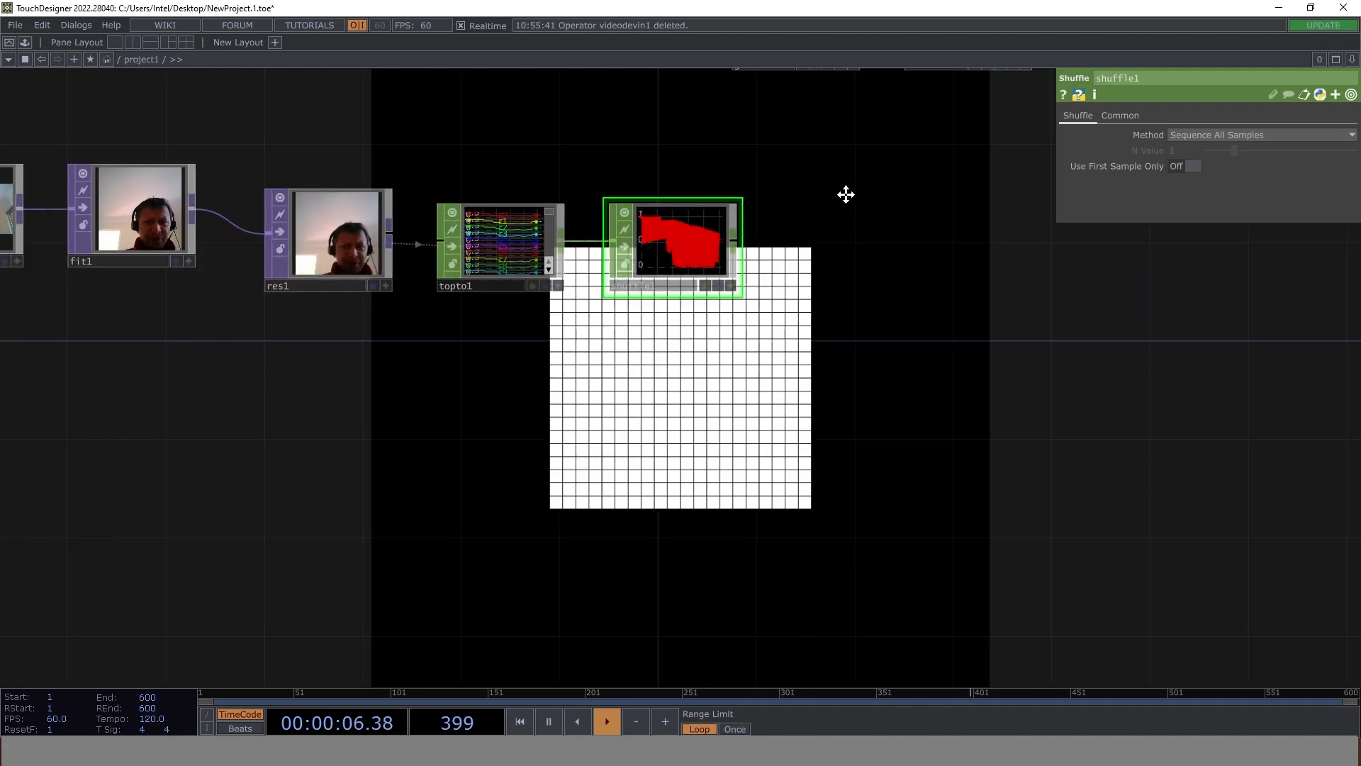
drag(851, 184, 699, 49)
drag(775, 267, 312, 500)
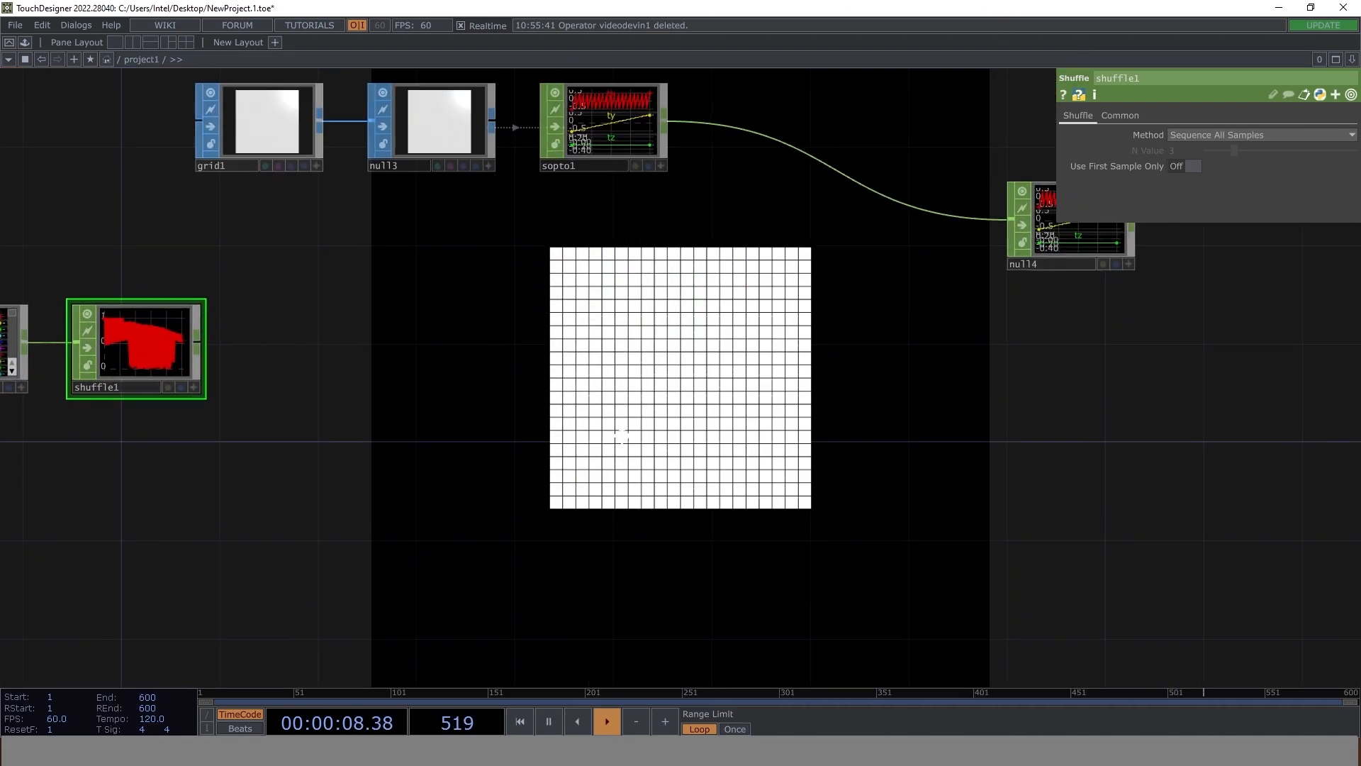
scroll(622, 424, up, 2)
middle_click(576, 237)
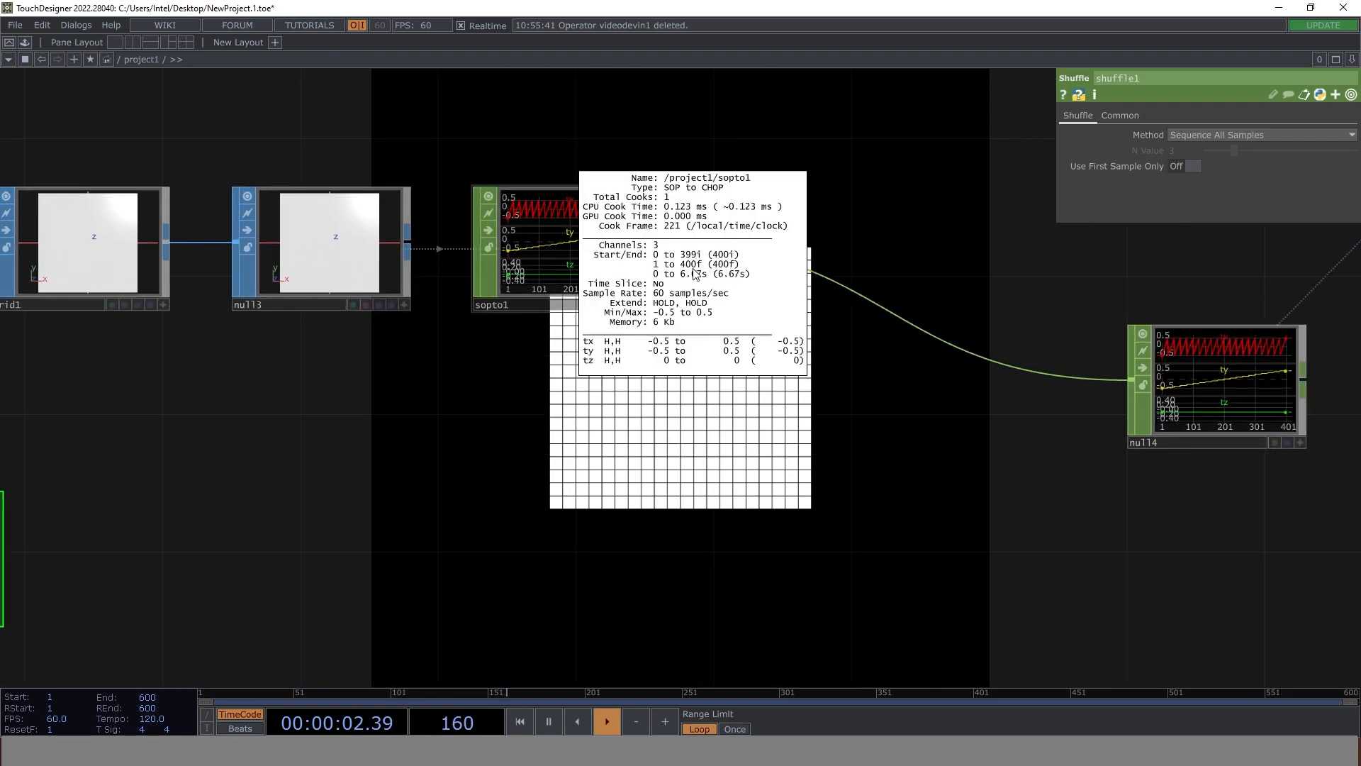
- Link grid1's Rows to constant1's size channel
drag(232, 419, 535, 461)
scroll(441, 281, down, 4)
drag(445, 366, 494, 449)
click(460, 361)
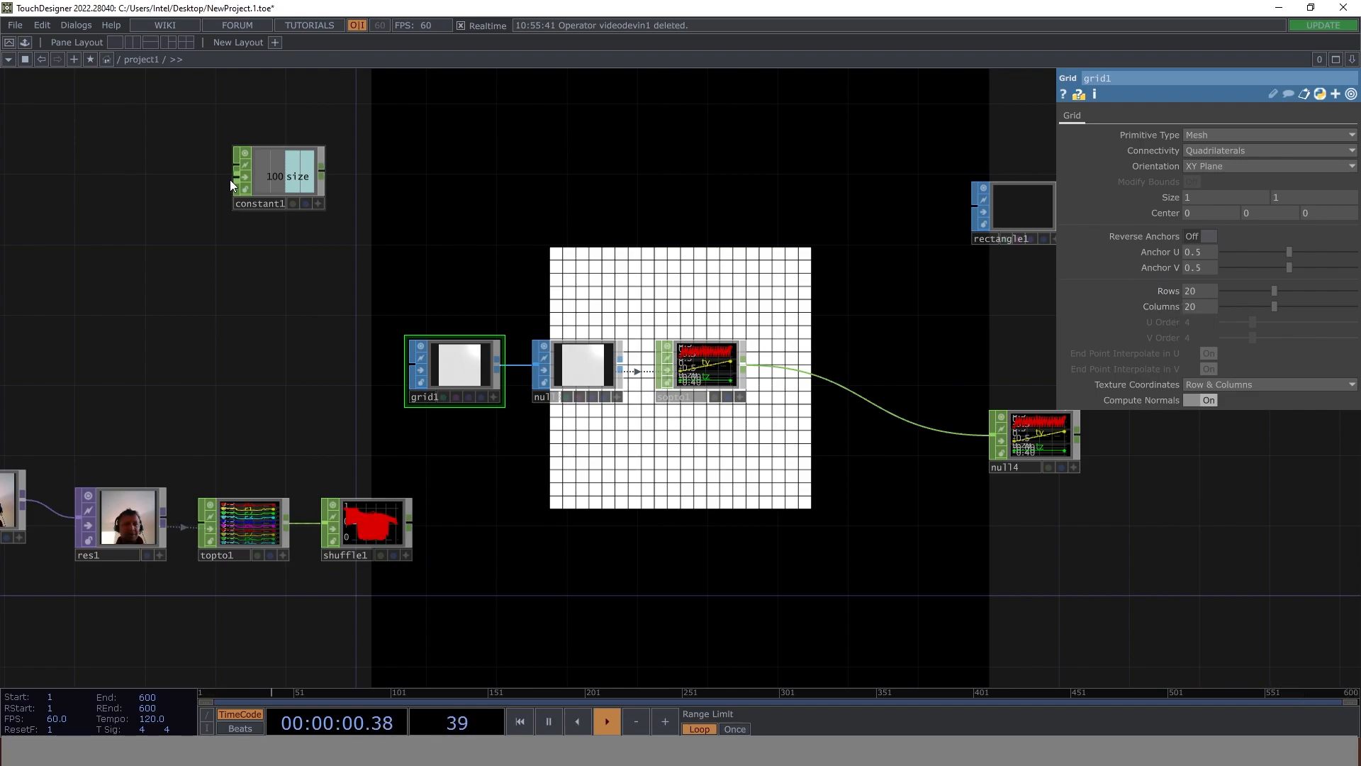
click(317, 204)
drag(294, 176, 1172, 293)
click(1181, 289)
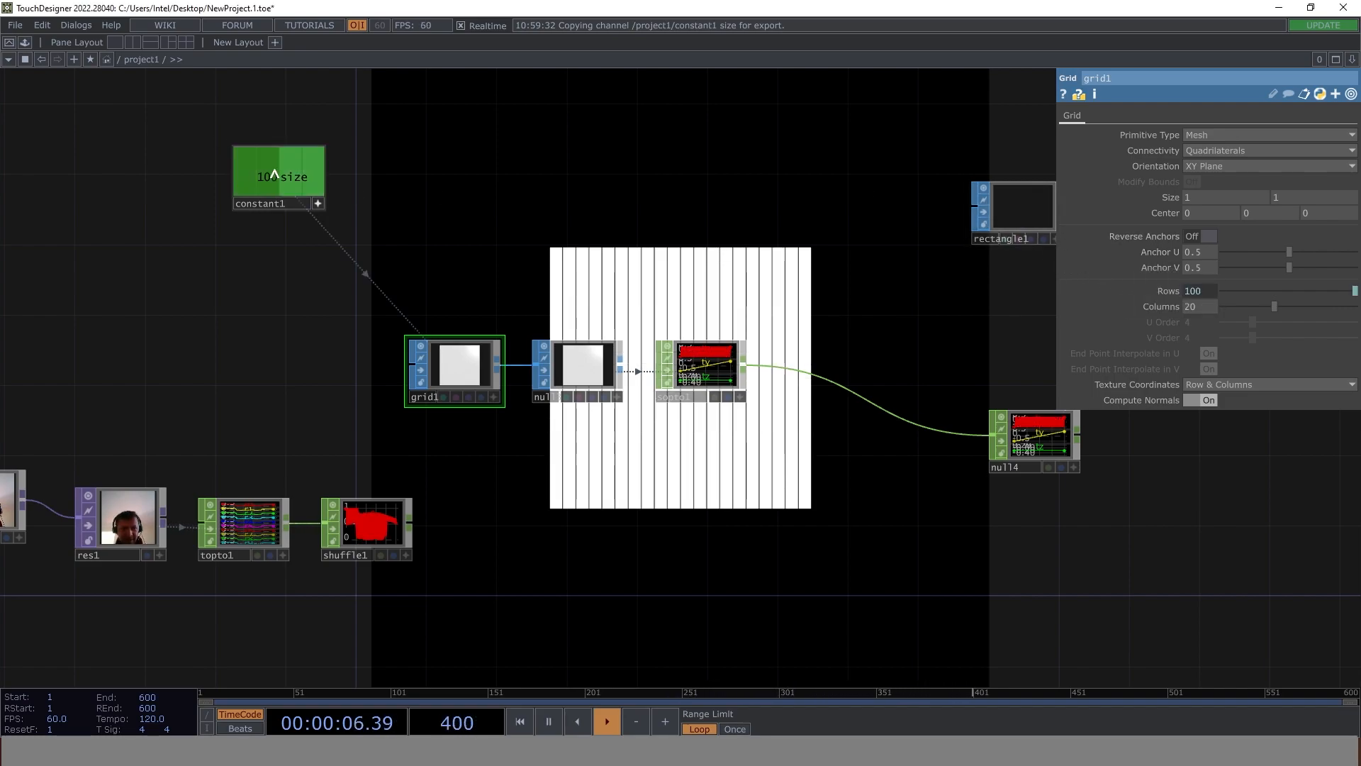
- Link grid1's Columns to constant1's size channel and check the sample information of sopto1 and shuffle1
drag(275, 174, 1027, 256)
drag(1163, 309, 1164, 310)
click(1184, 305)
scroll(737, 397, up, 4)
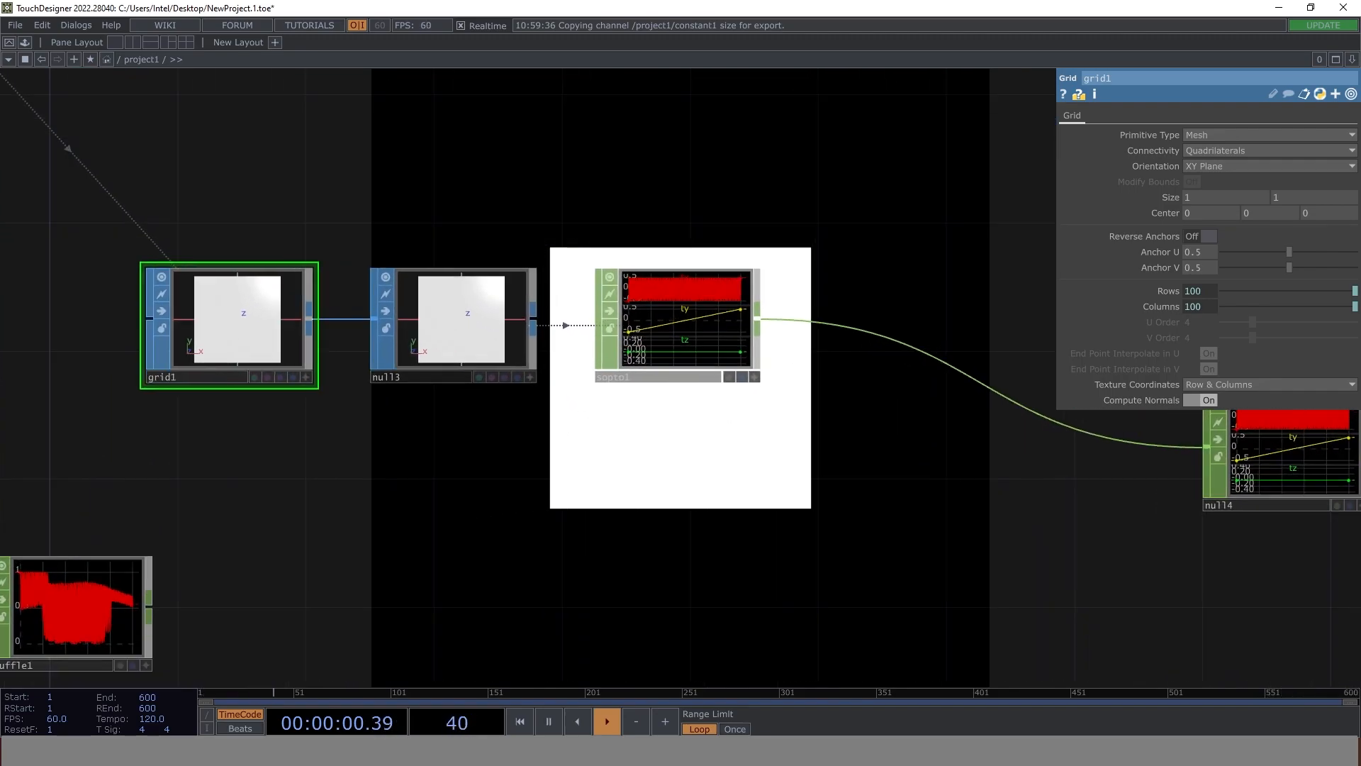
middle_drag(692, 317, 512, 492)
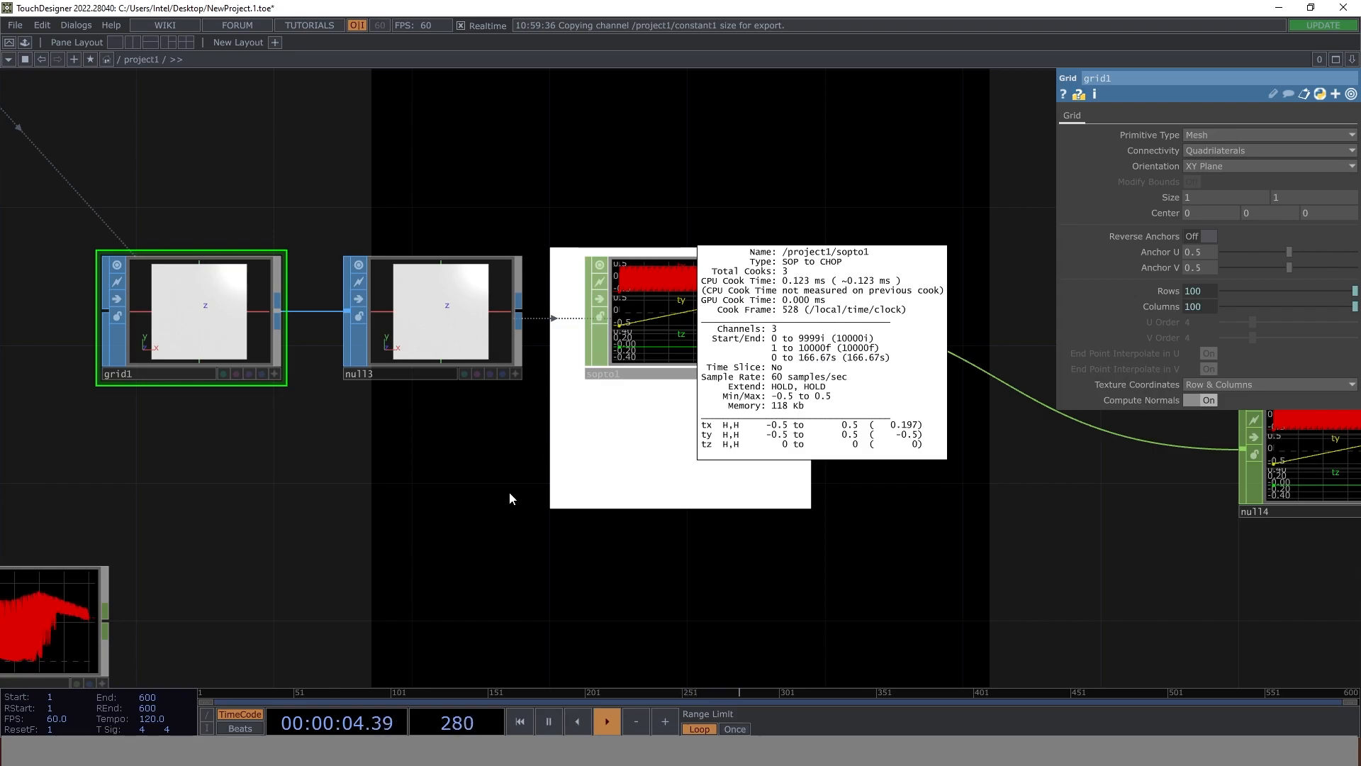
middle_drag(450, 531, 433, 536)
drag(129, 579, 325, 513)
middle_drag(253, 555, 709, 461)
- Set grid1's Size to 2.5 by 2.5
scroll(769, 449, down, 5)
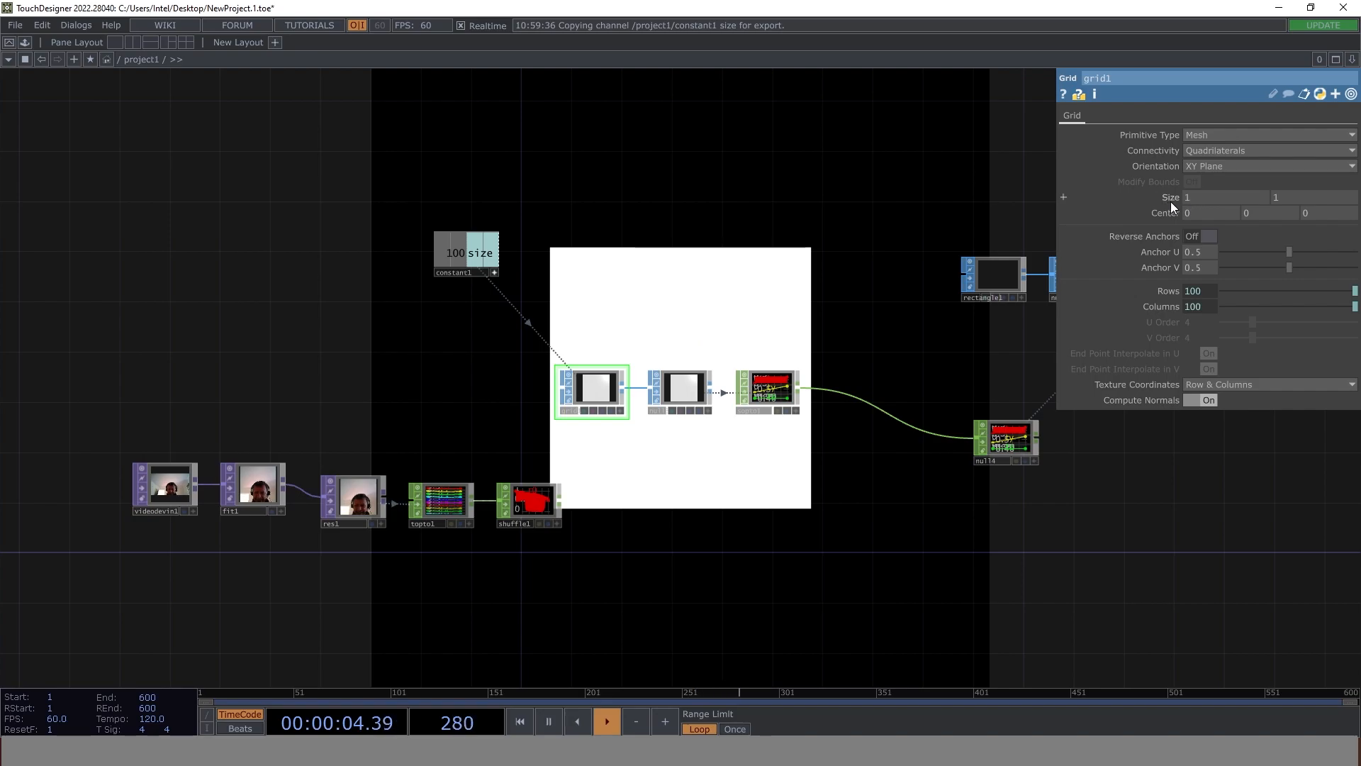
scroll(572, 414, up, 3)
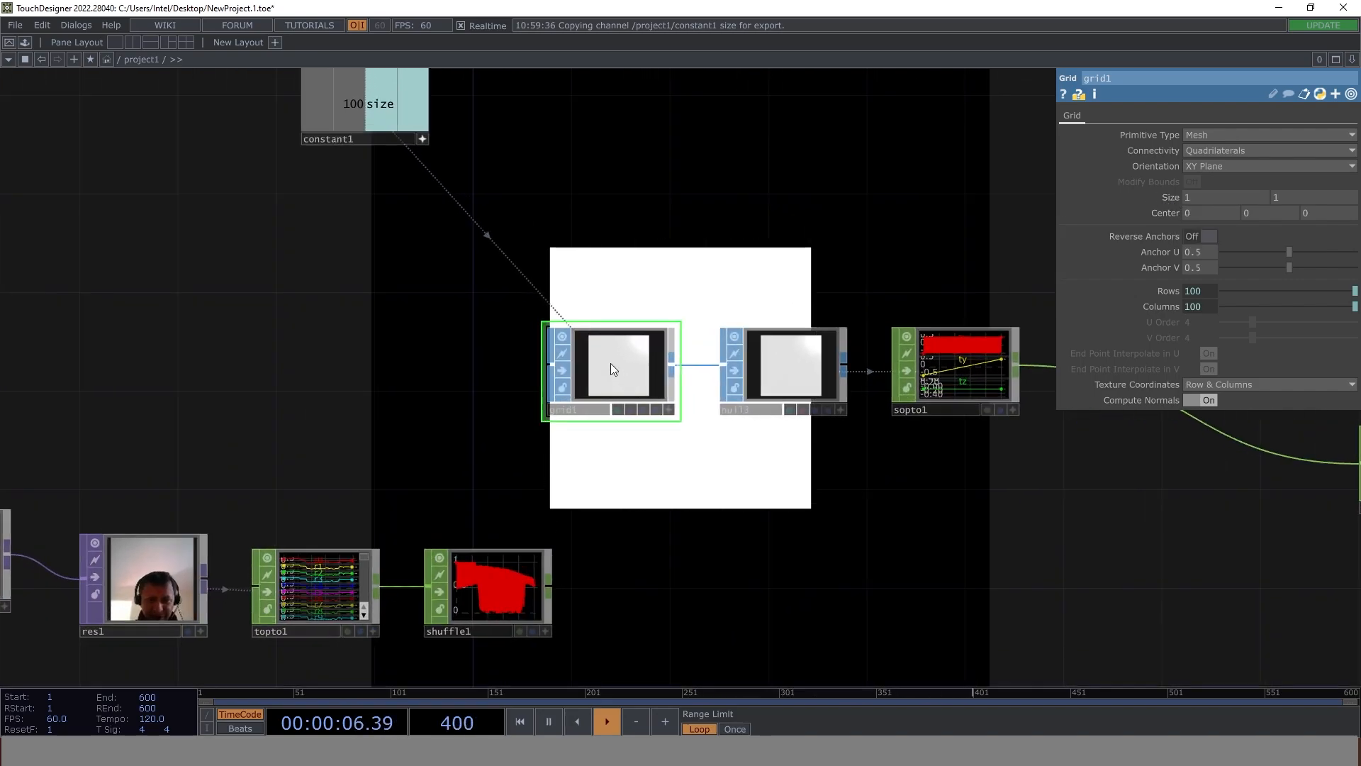
drag(780, 503, 570, 557)
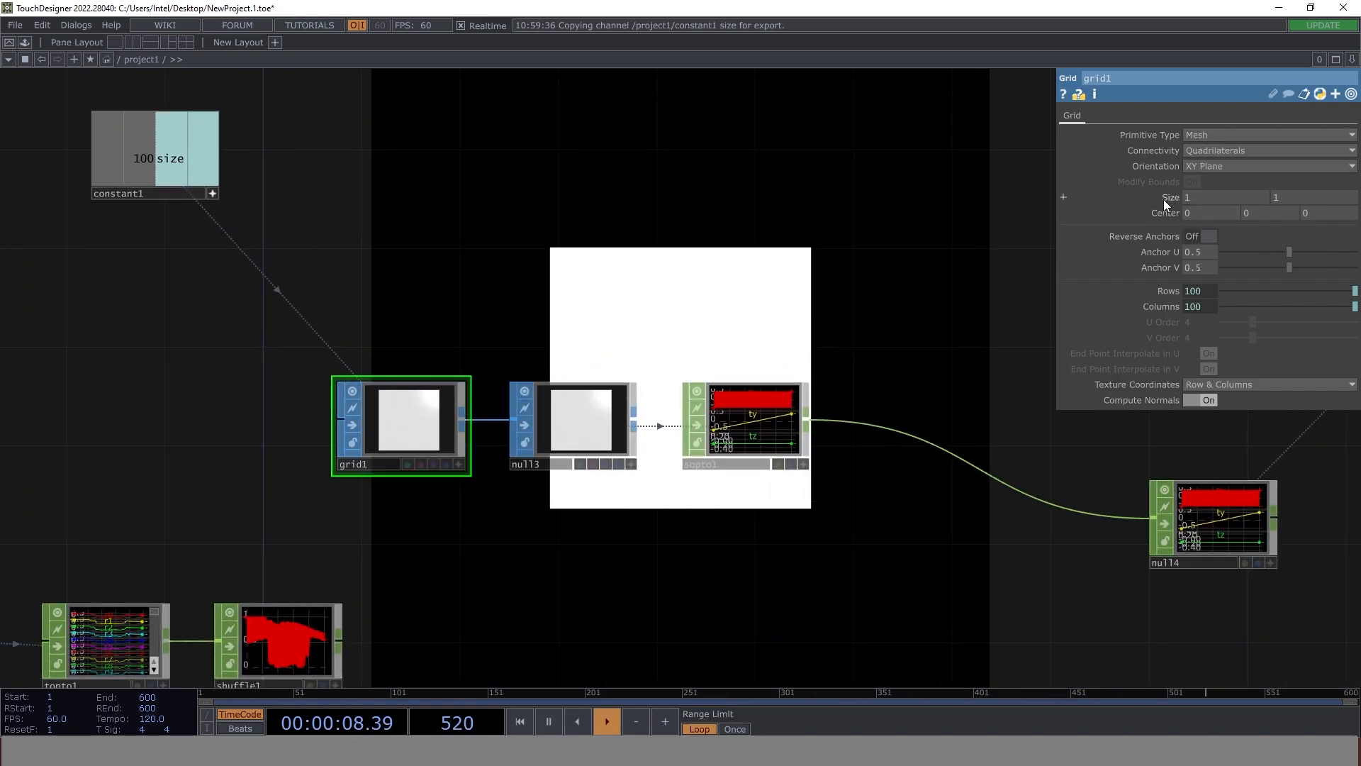
middle_drag(1167, 183, 1193, 237)
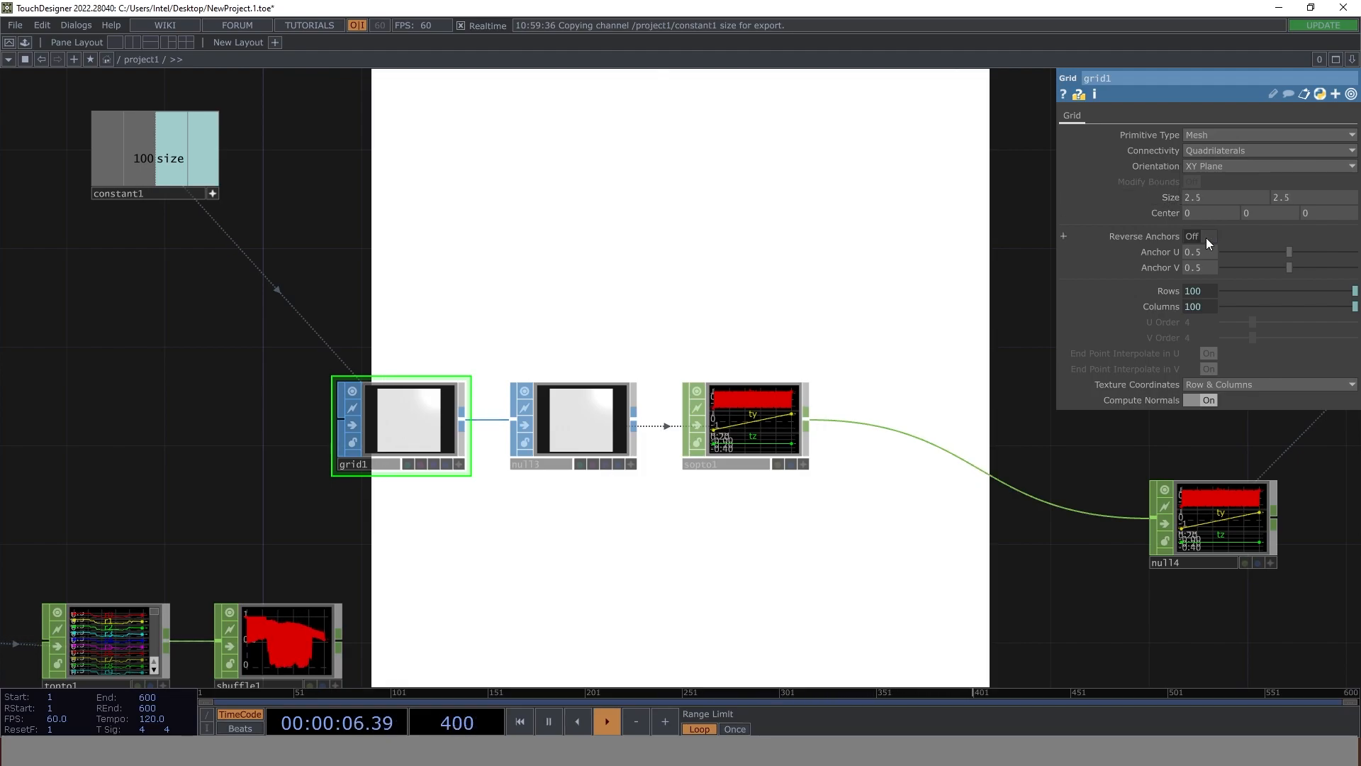
- Move camera cam1 to a Translate Z of 4
drag(923, 292, 633, 383)
scroll(723, 329, down, 5)
drag(738, 333, 604, 358)
scroll(786, 350, up, 4)
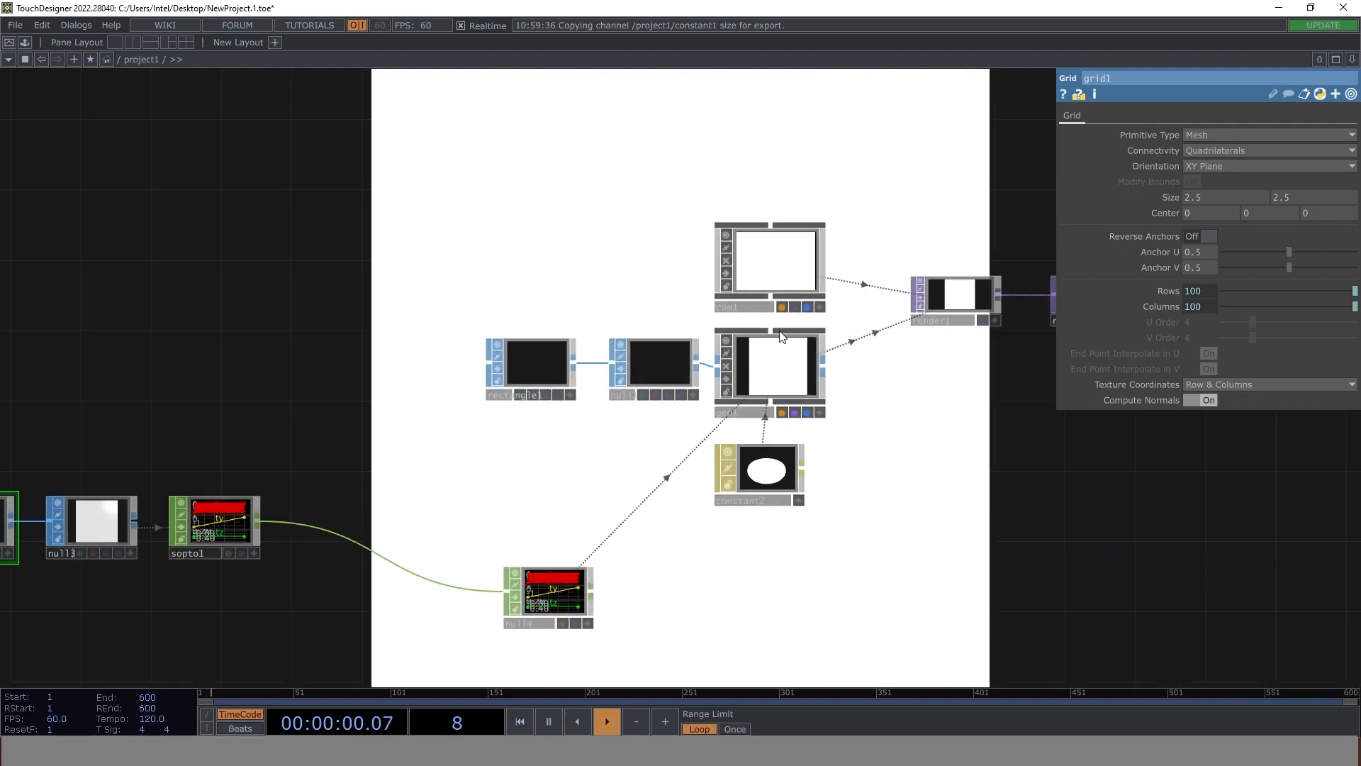
click(774, 277)
middle_drag(1314, 167, 1309, 153)
- Try a Size of 0.02 by 0.02 on rectangle1, then restore it to 0.05 by 0.05
drag(217, 424, 582, 354)
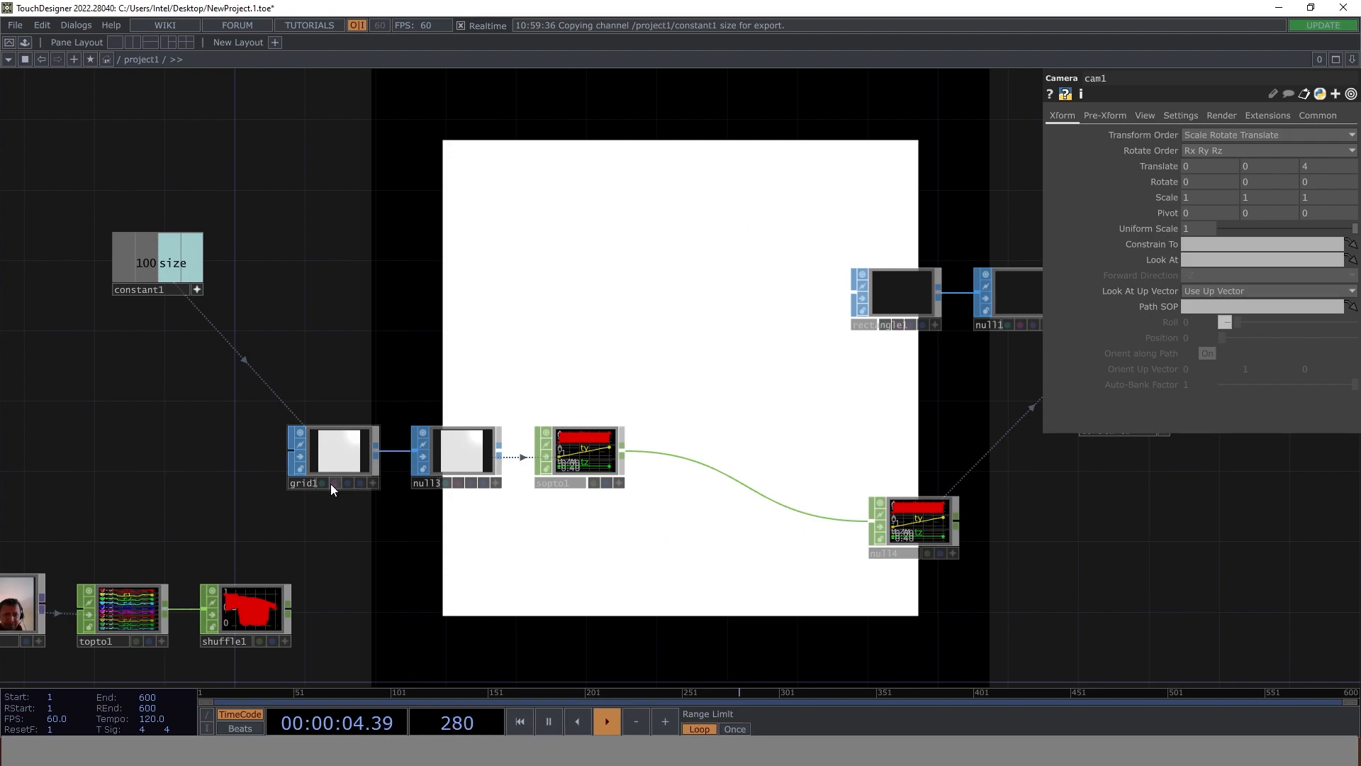
drag(872, 362, 651, 418)
click(708, 329)
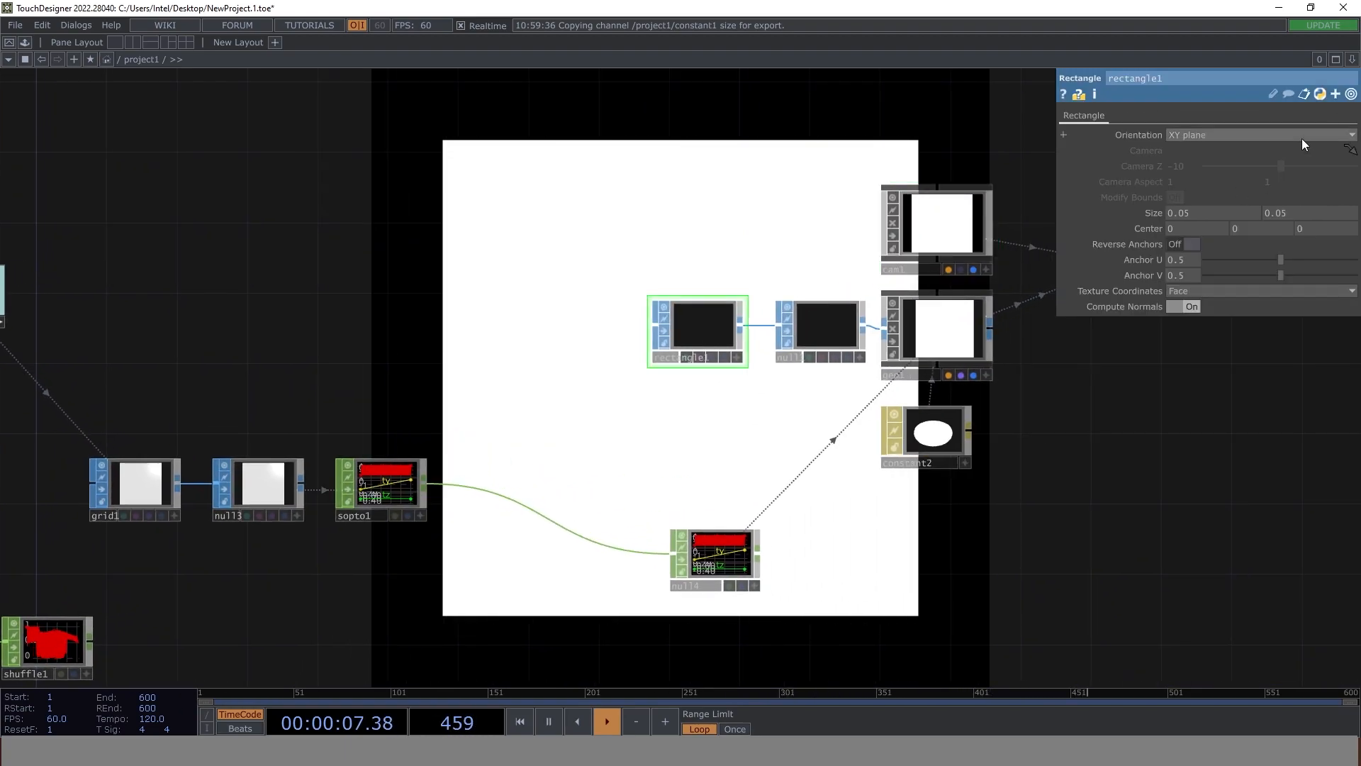
middle_click(1154, 215)
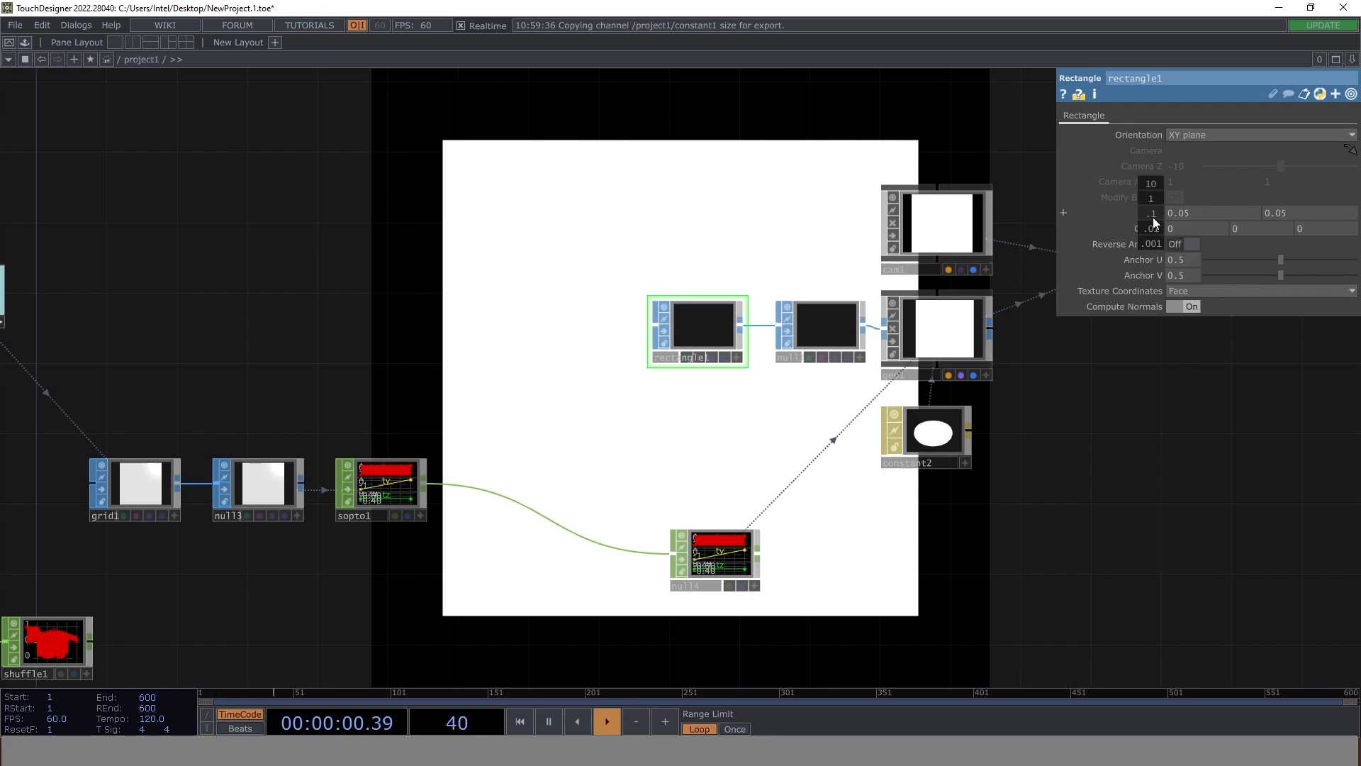
middle_drag(1154, 222, 1128, 223)
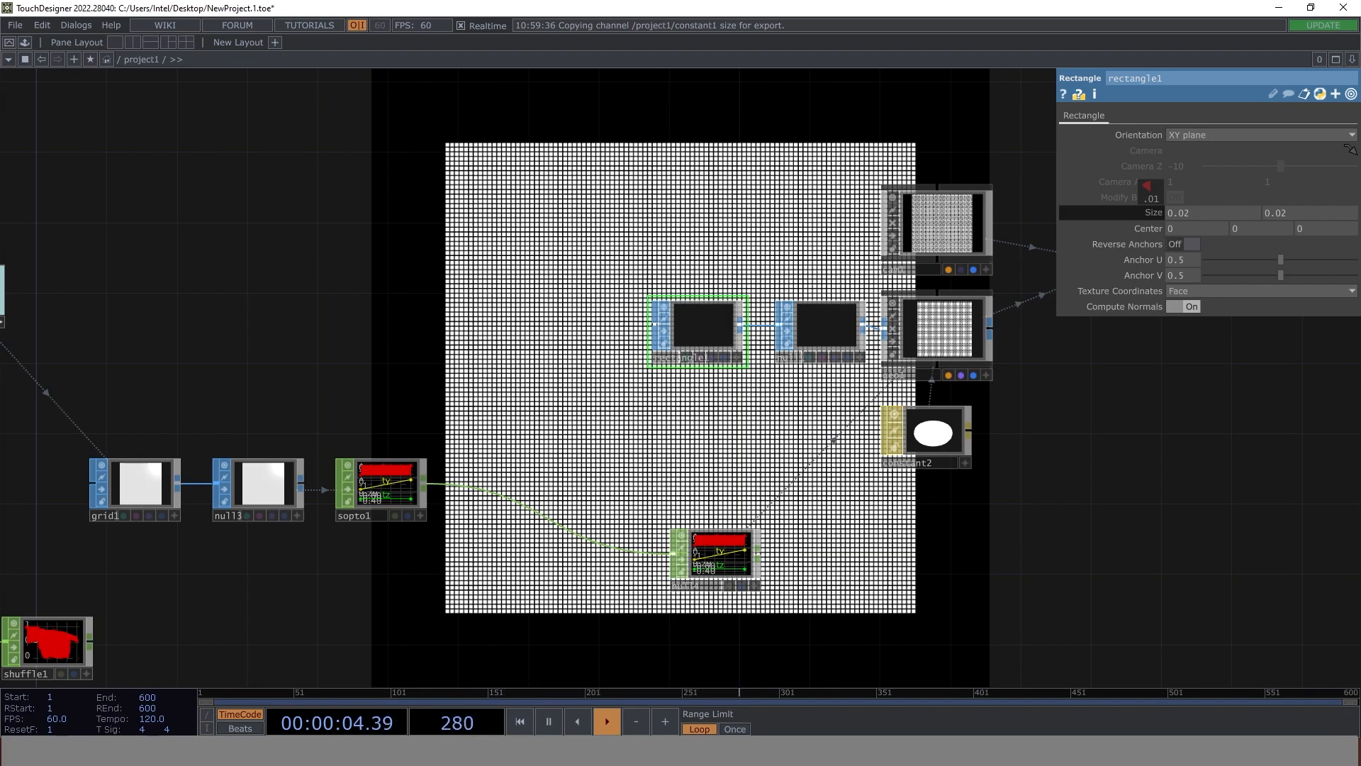
middle_drag(1127, 223, 1154, 223)
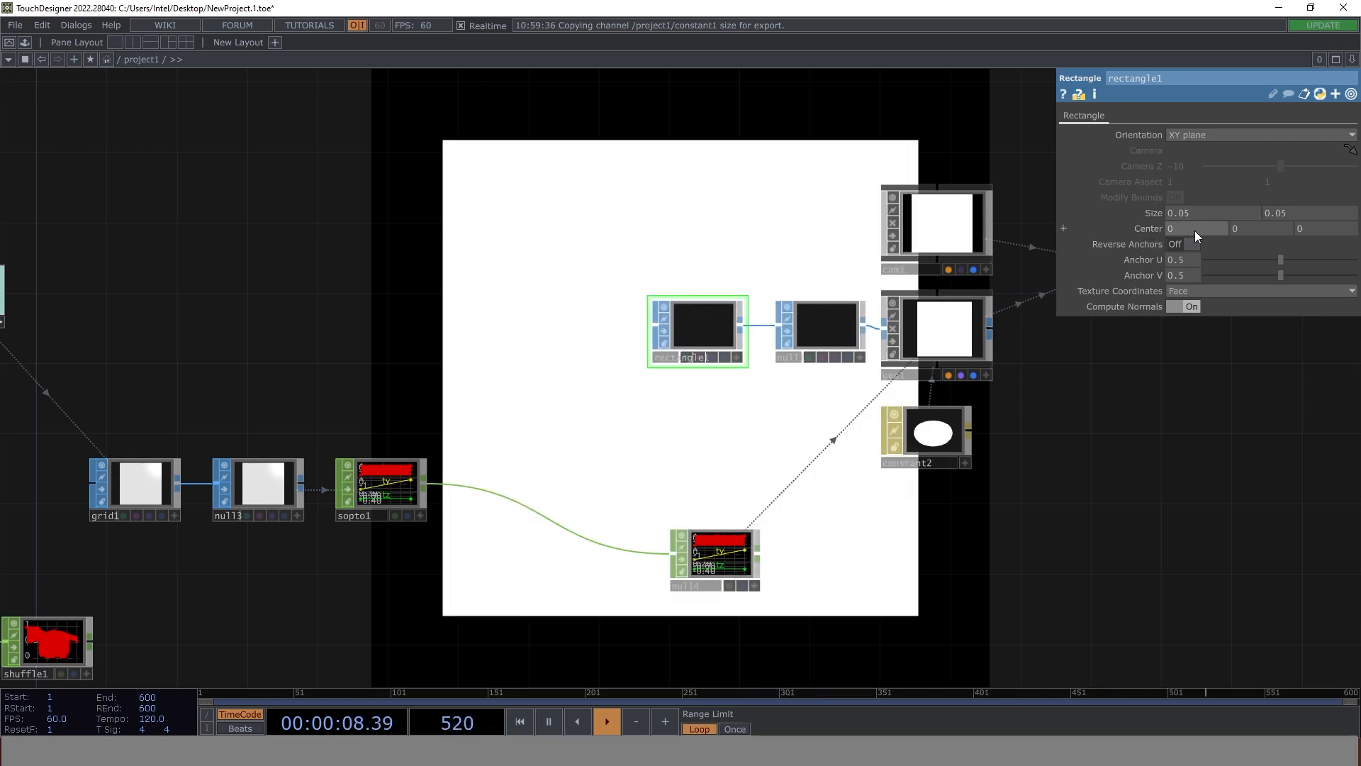
drag(146, 611, 381, 526)
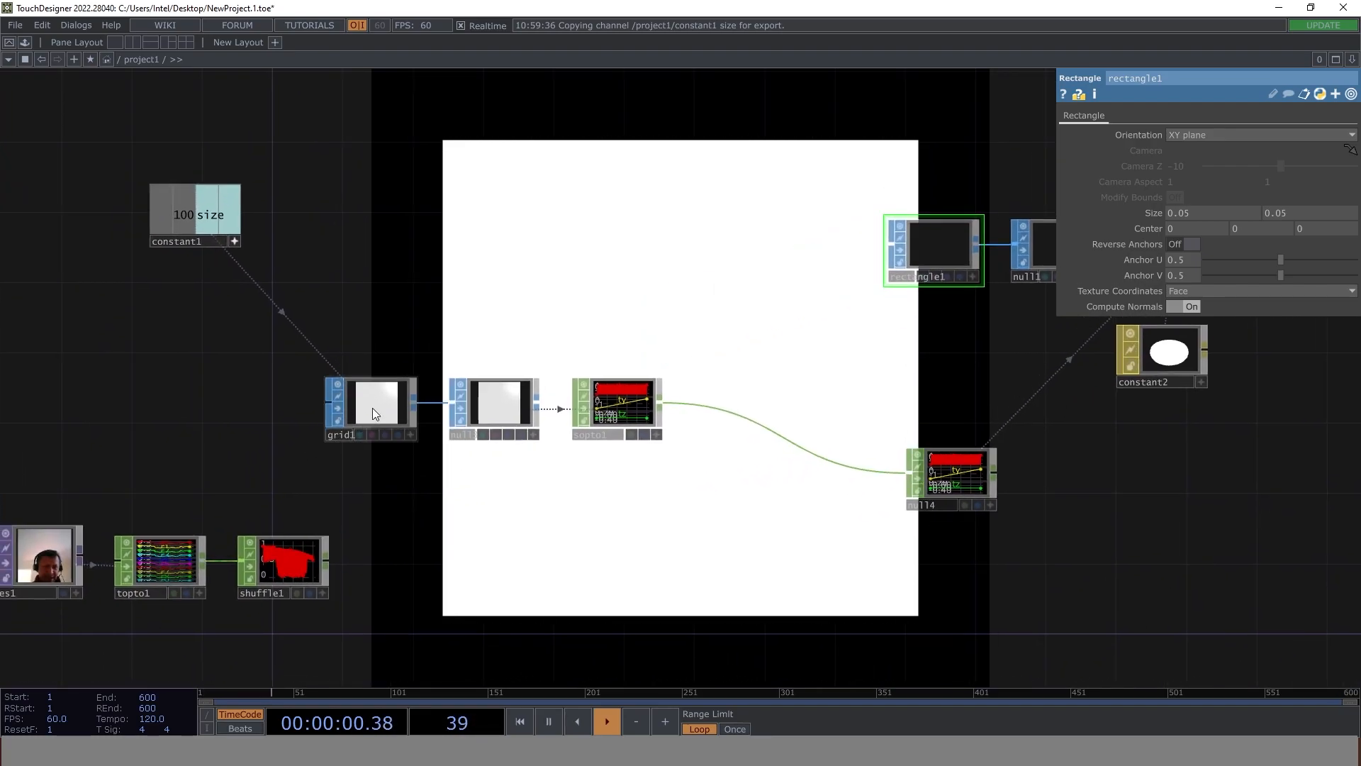
- Set the Size of grid1 to 5 by 5
click(371, 404)
mouse_move(1175, 201)
middle_down()
mouse_move(1234, 201)
mouse_move(1174, 175)
mouse_move(1195, 201)
mouse_move(1168, 176)
middle_up()
- Move camera cam1 back to a Translate Z of 6.2
drag(875, 378, 433, 378)
click(750, 136)
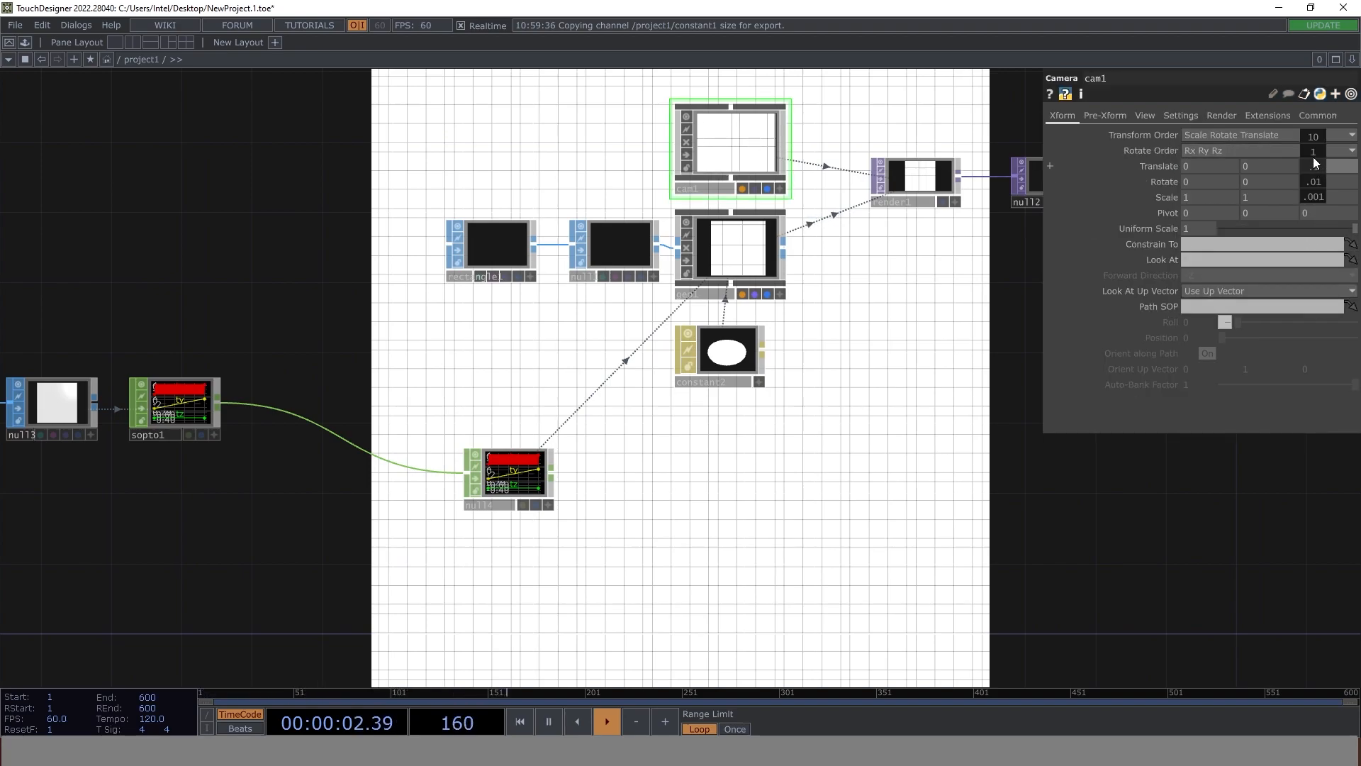
mouse_move(1316, 150)
middle_down()
mouse_move(1351, 151)
mouse_move(1292, 177)
mouse_move(1308, 143)
middle_up()
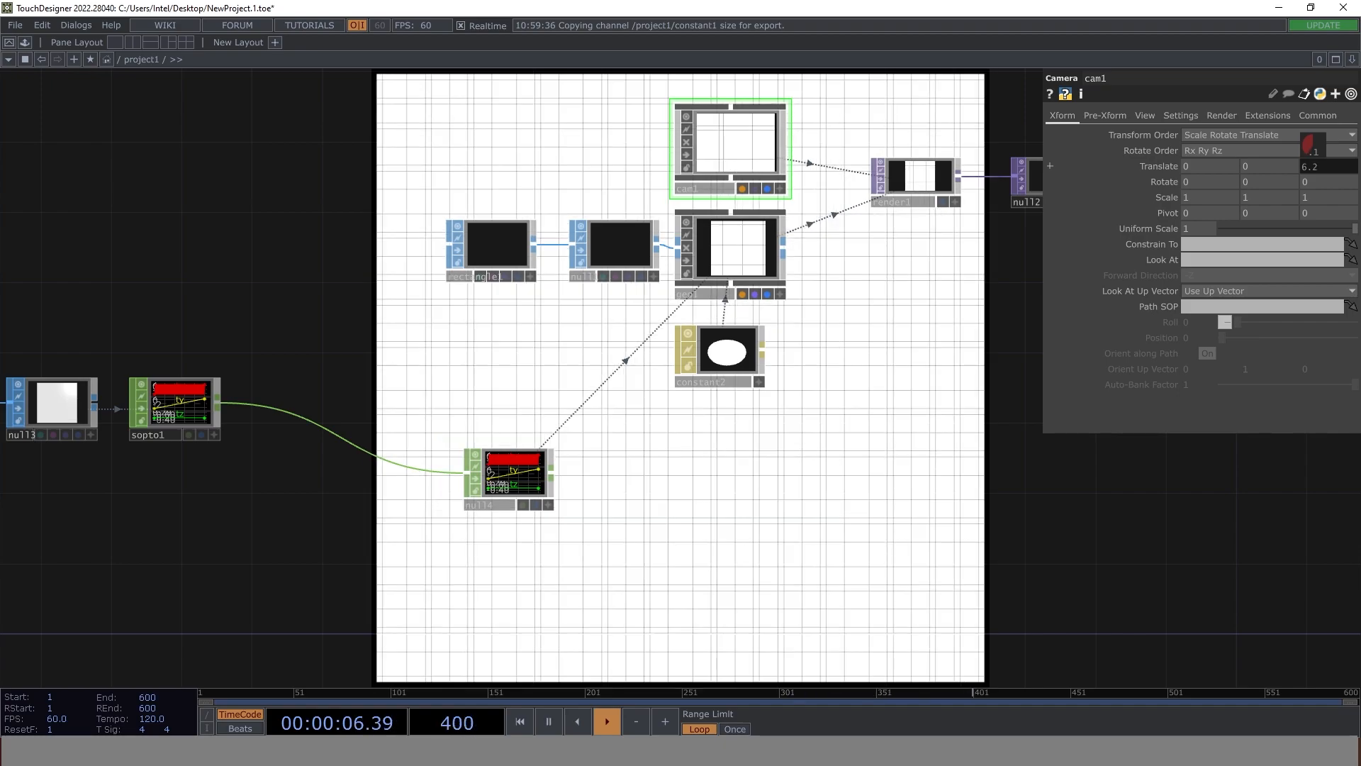
middle_drag(1310, 145, 1310, 146)
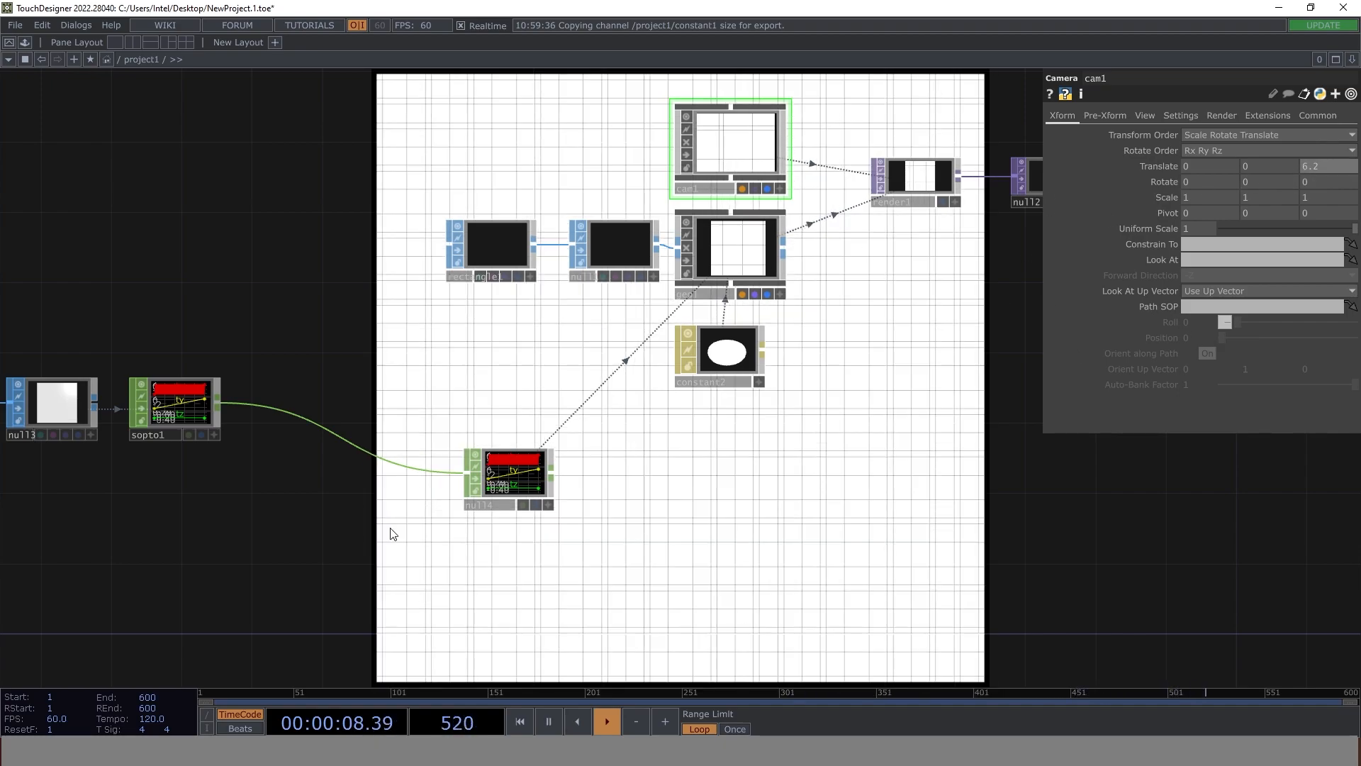
- Reduce the Size of rectangle1 to 0.04 by 0.04
drag(62, 517, 523, 464)
click(395, 348)
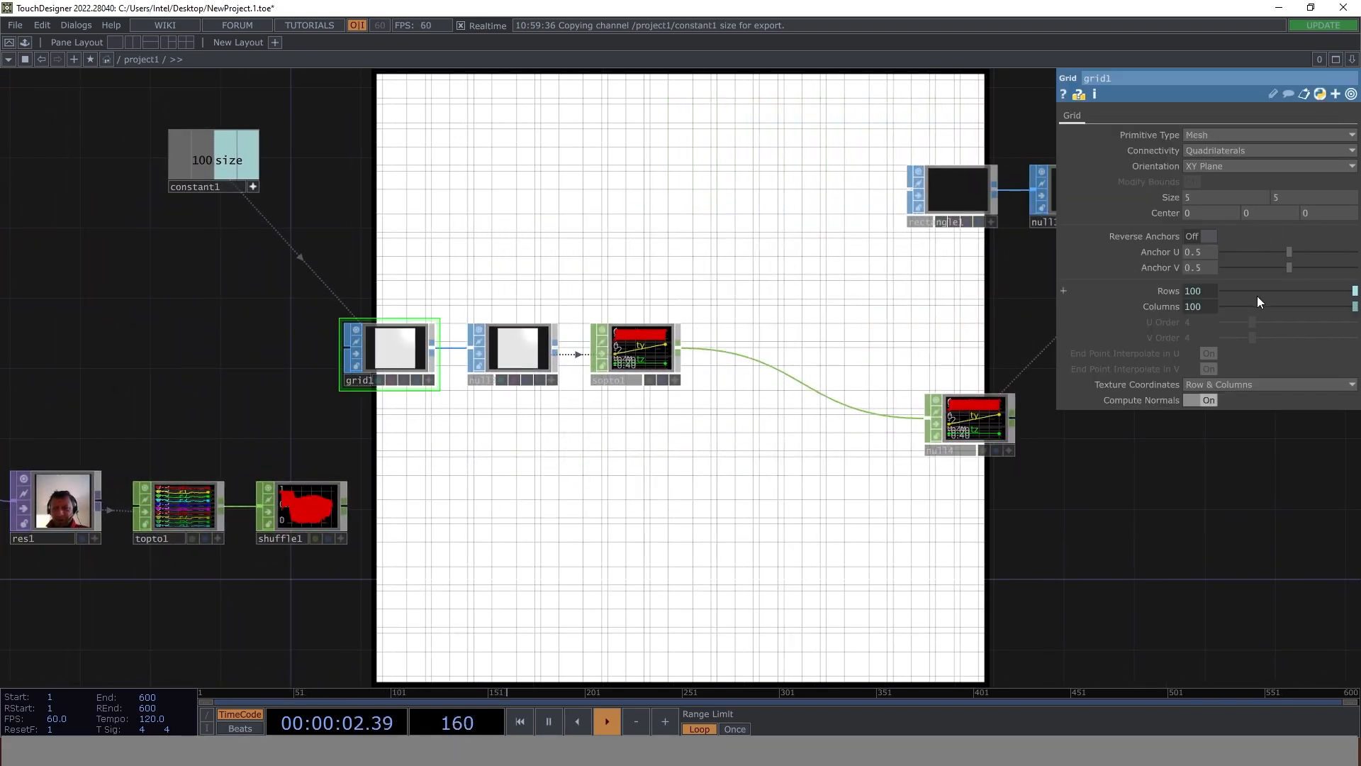
click(962, 192)
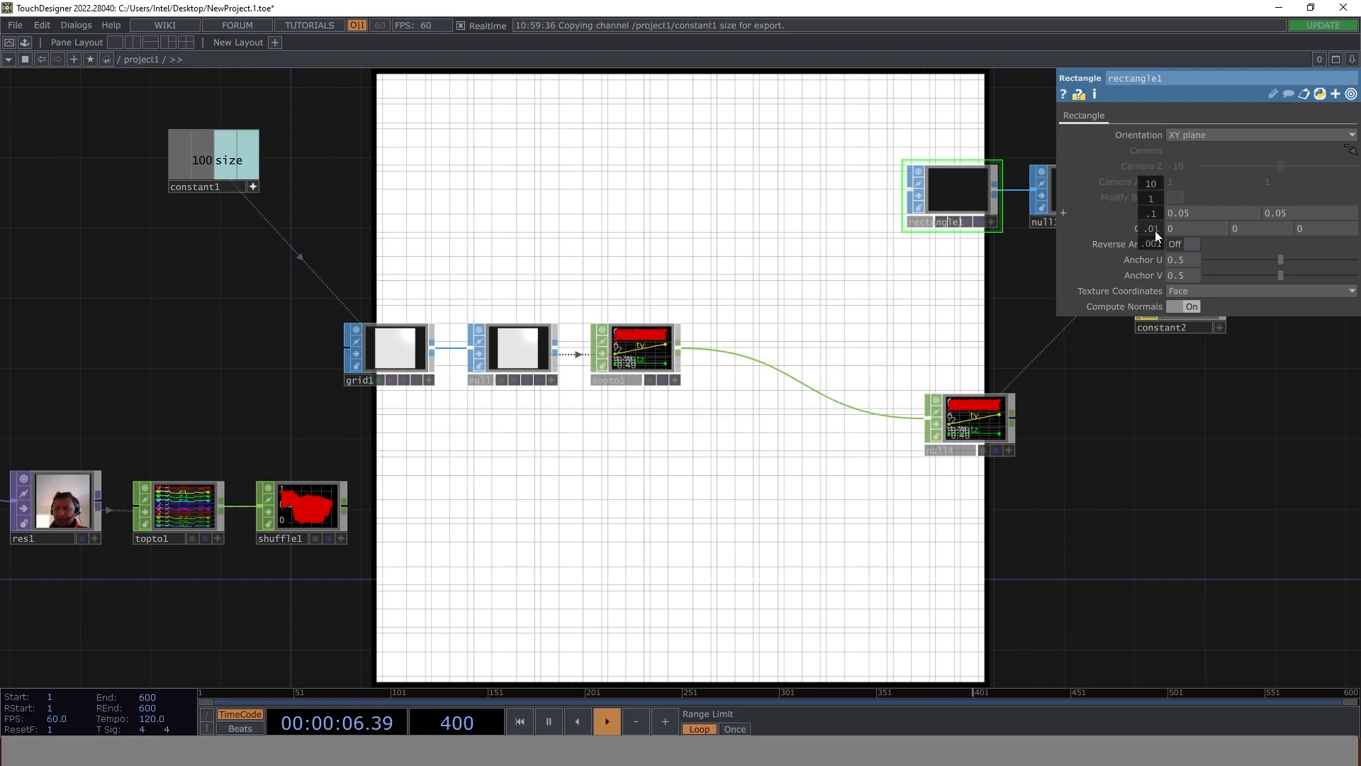
middle_drag(1163, 228, 1124, 226)
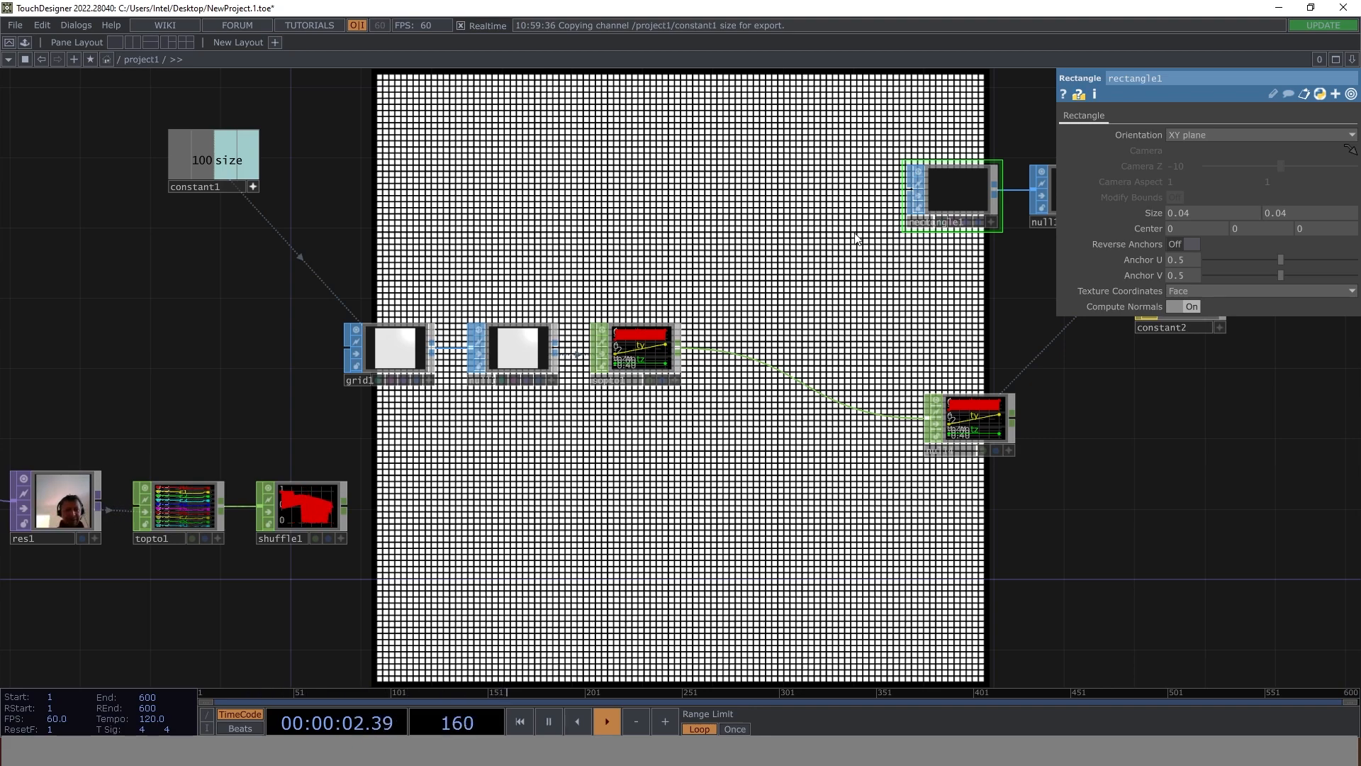
- Examine the channel and sample information of sopto1 and the sample graph of shuffle1
scroll(426, 440, up, 2)
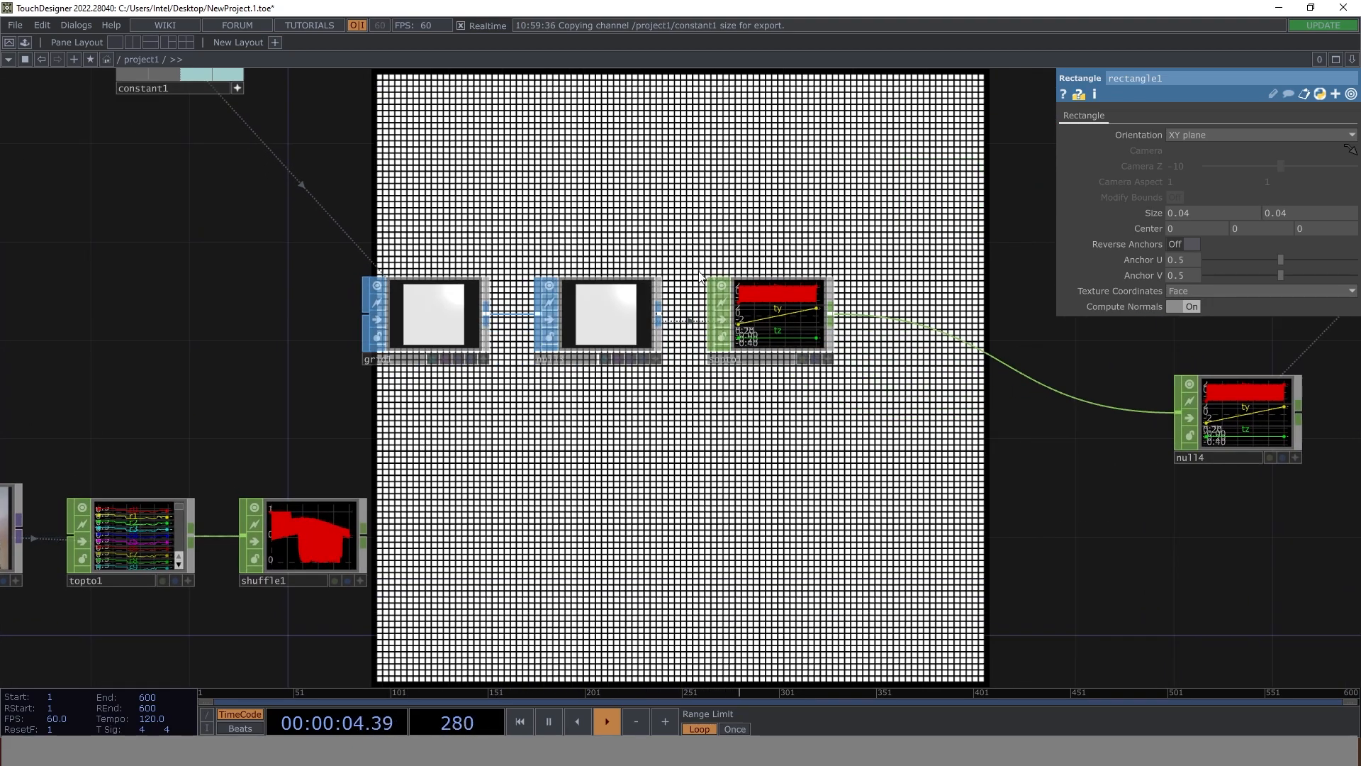
scroll(785, 314, up, 3)
middle_drag(787, 359, 836, 336)
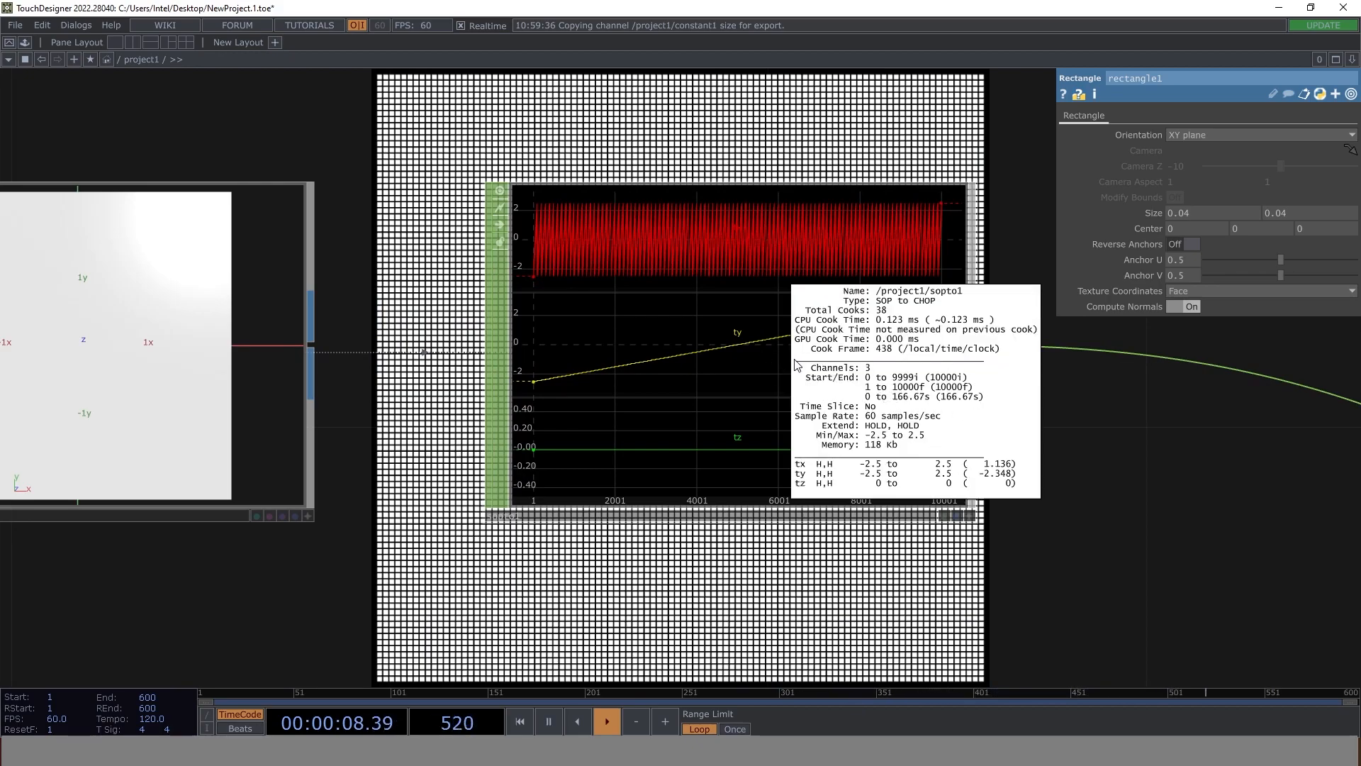
scroll(425, 518, down, 6)
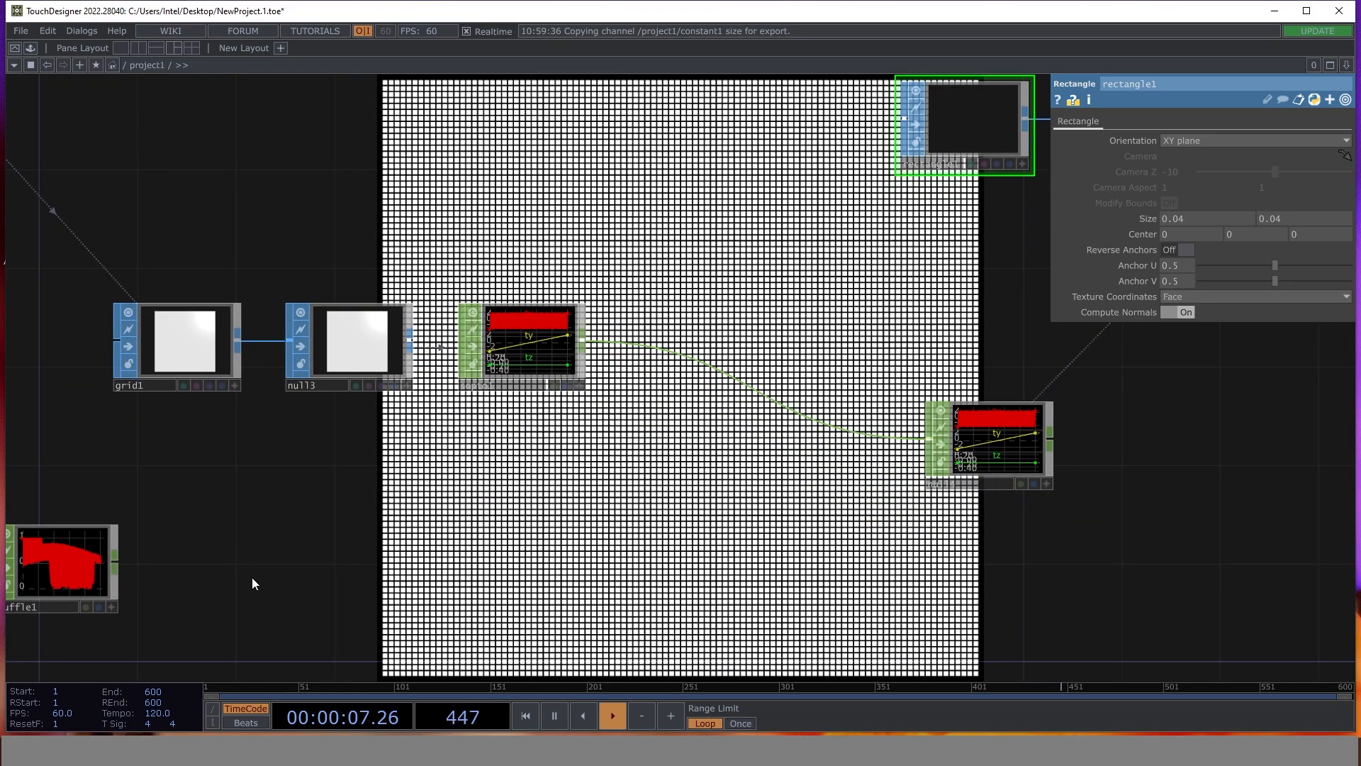
middle_drag(300, 576, 289, 445)
scroll(305, 426, up, 5)
scroll(441, 404, down, 3)
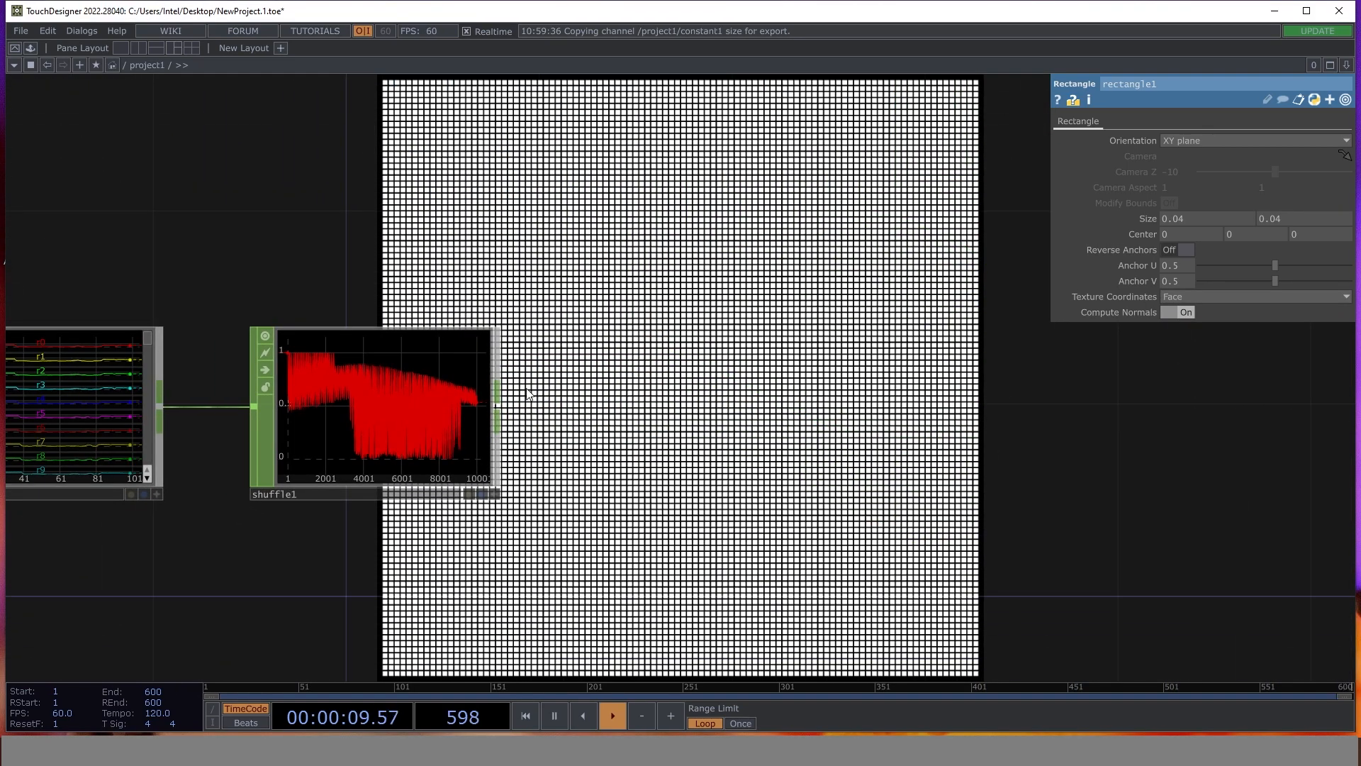
- Add a Select CHOP after shuffle1 and rename its channel to textureIndex
right_click(498, 400)
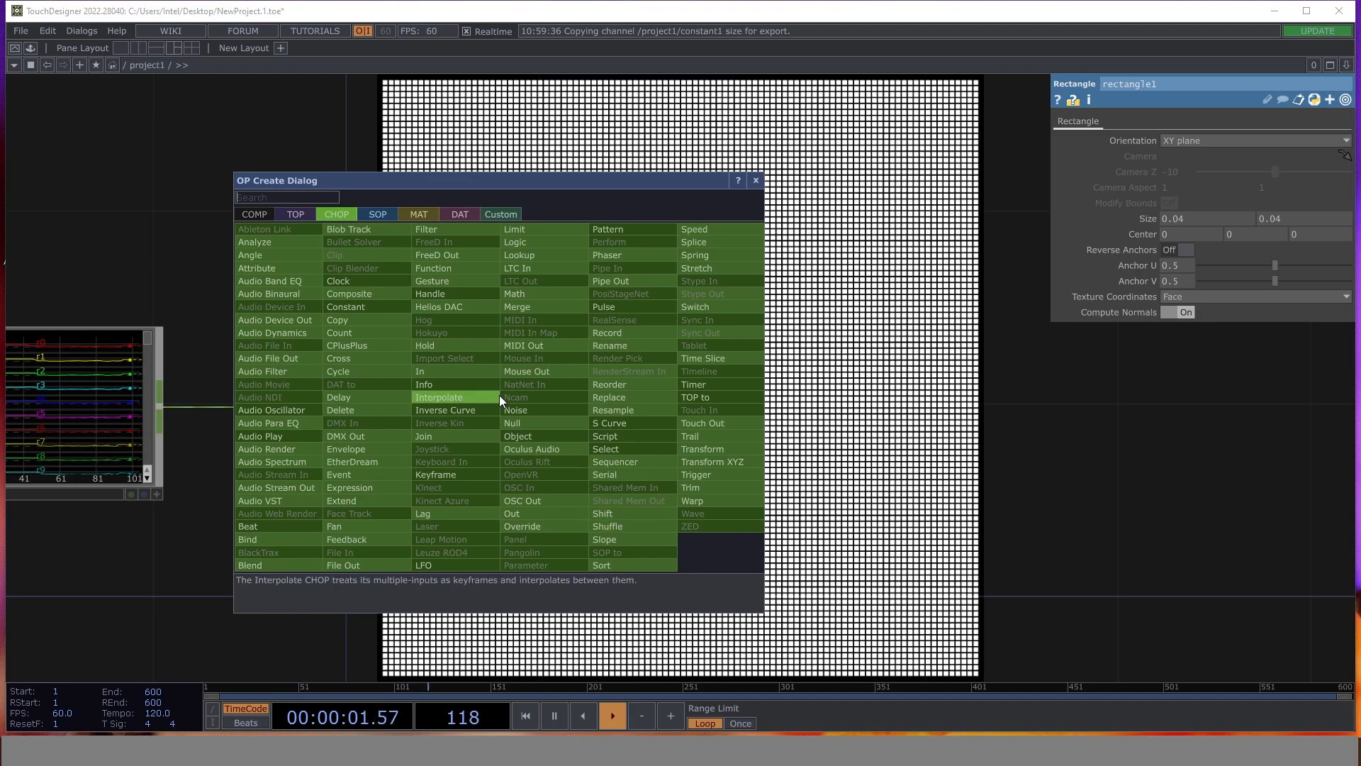
text(sel)
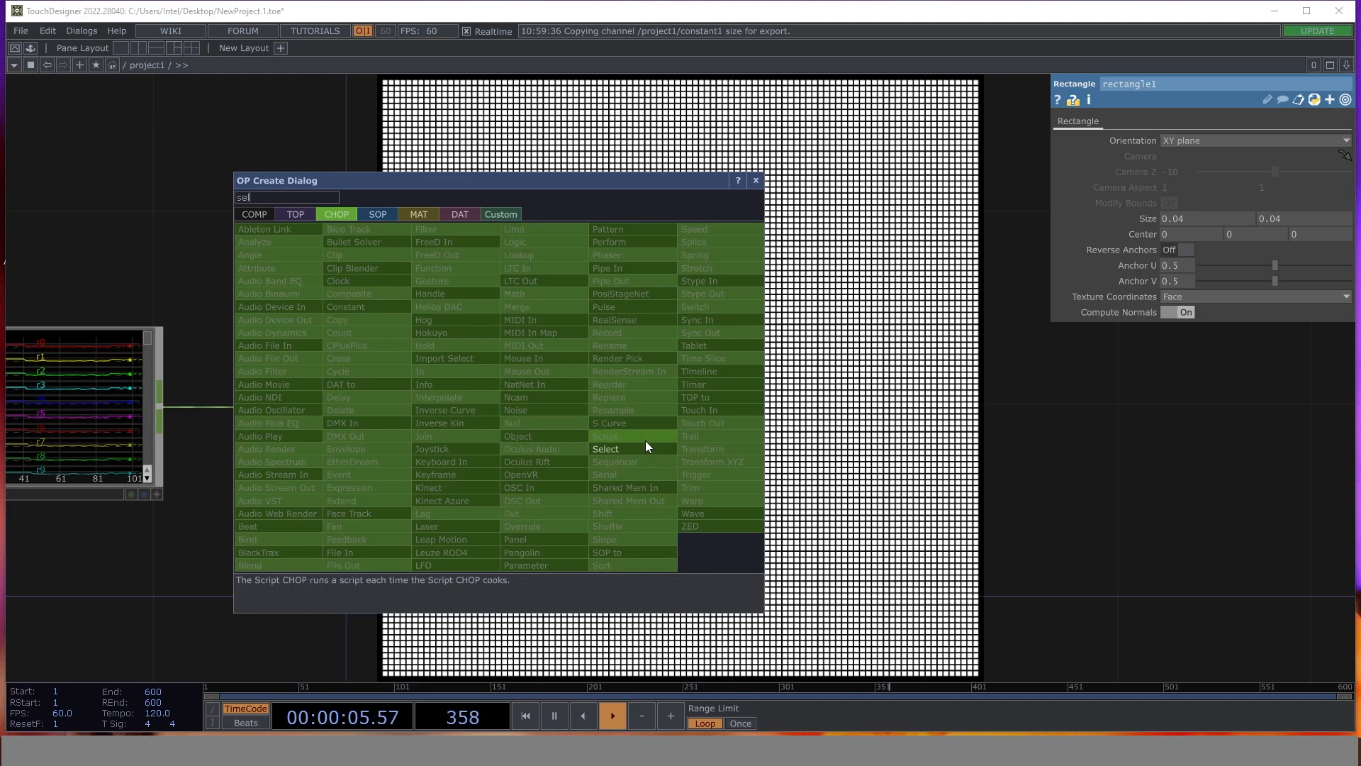
click(645, 448)
click(639, 401)
click(1196, 192)
text(textureIndex)
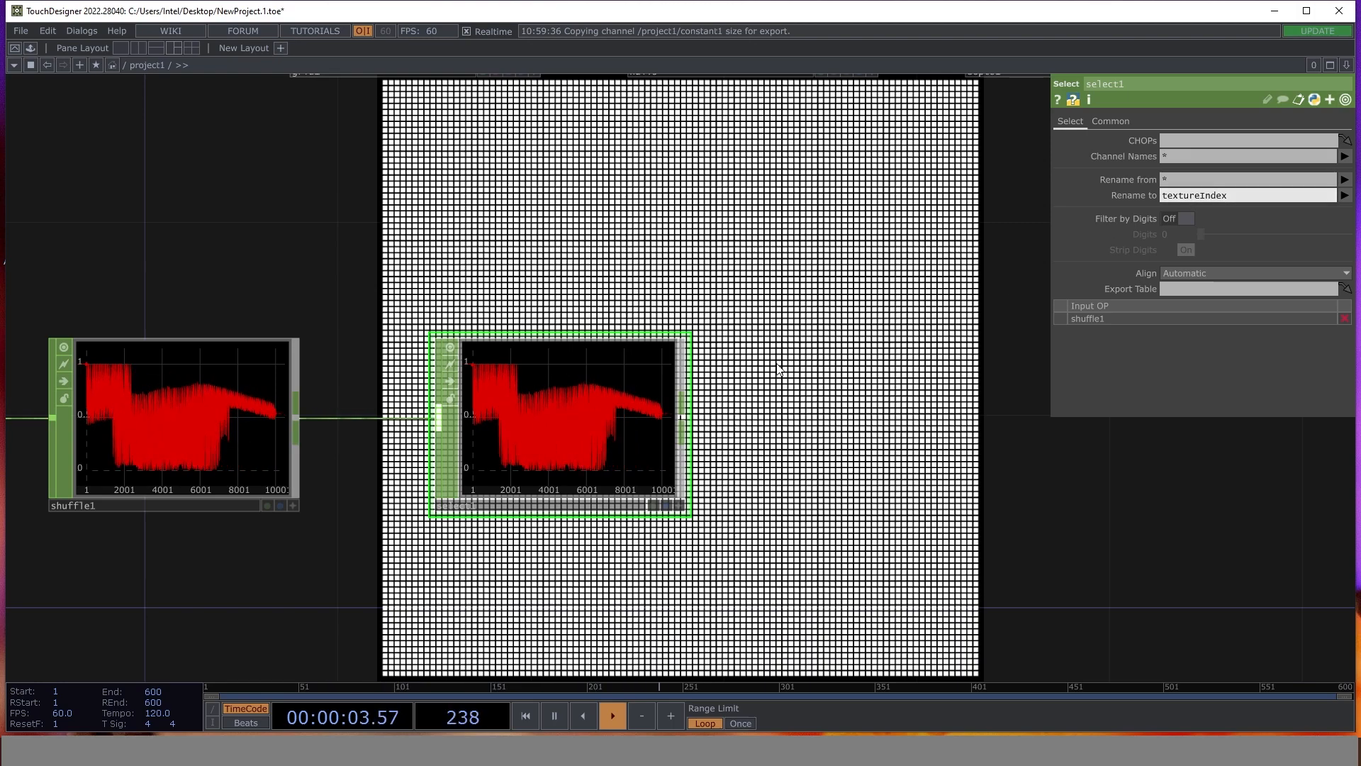
- Insert a Merge CHOP between sopto1 and null4 and connect select1 as its second input
drag(1015, 310, 529, 370)
scroll(729, 358, down, 5)
right_click(858, 266)
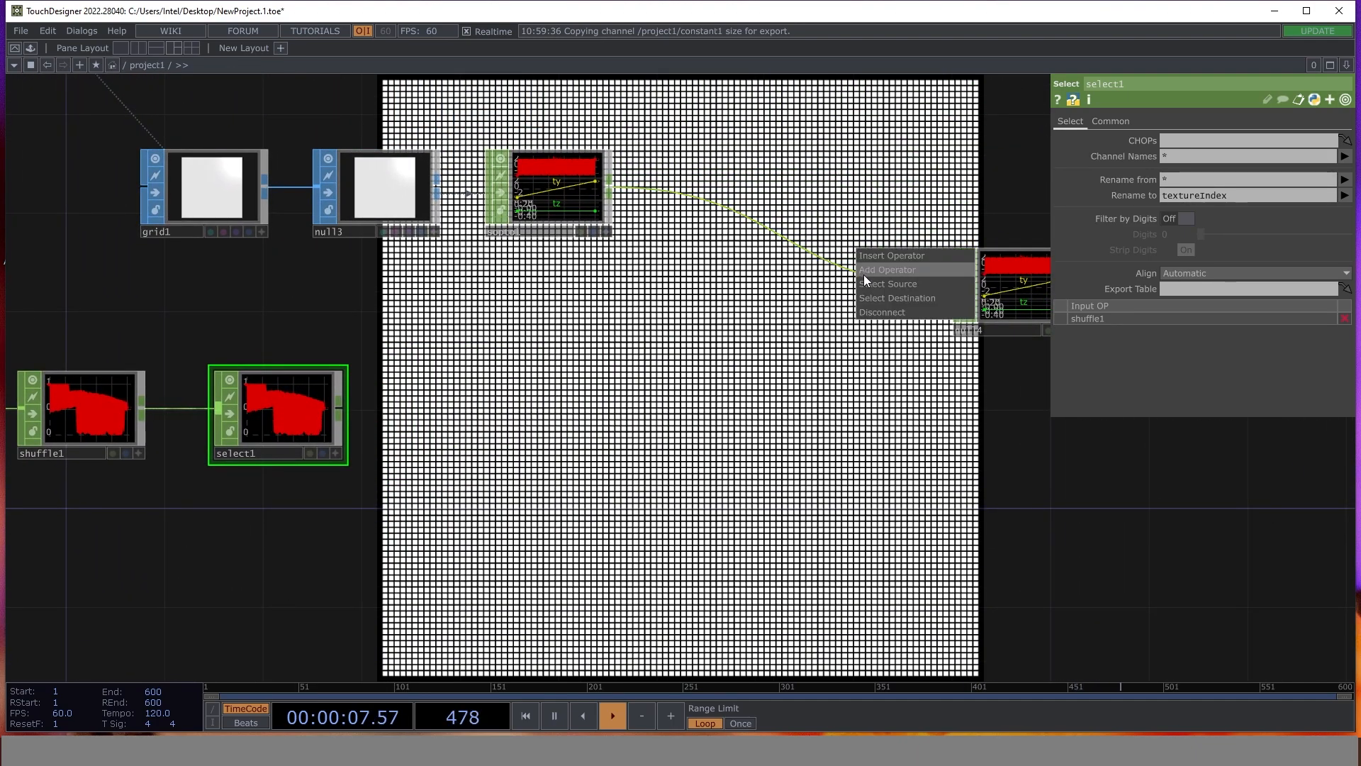
click(877, 256)
text(mer)
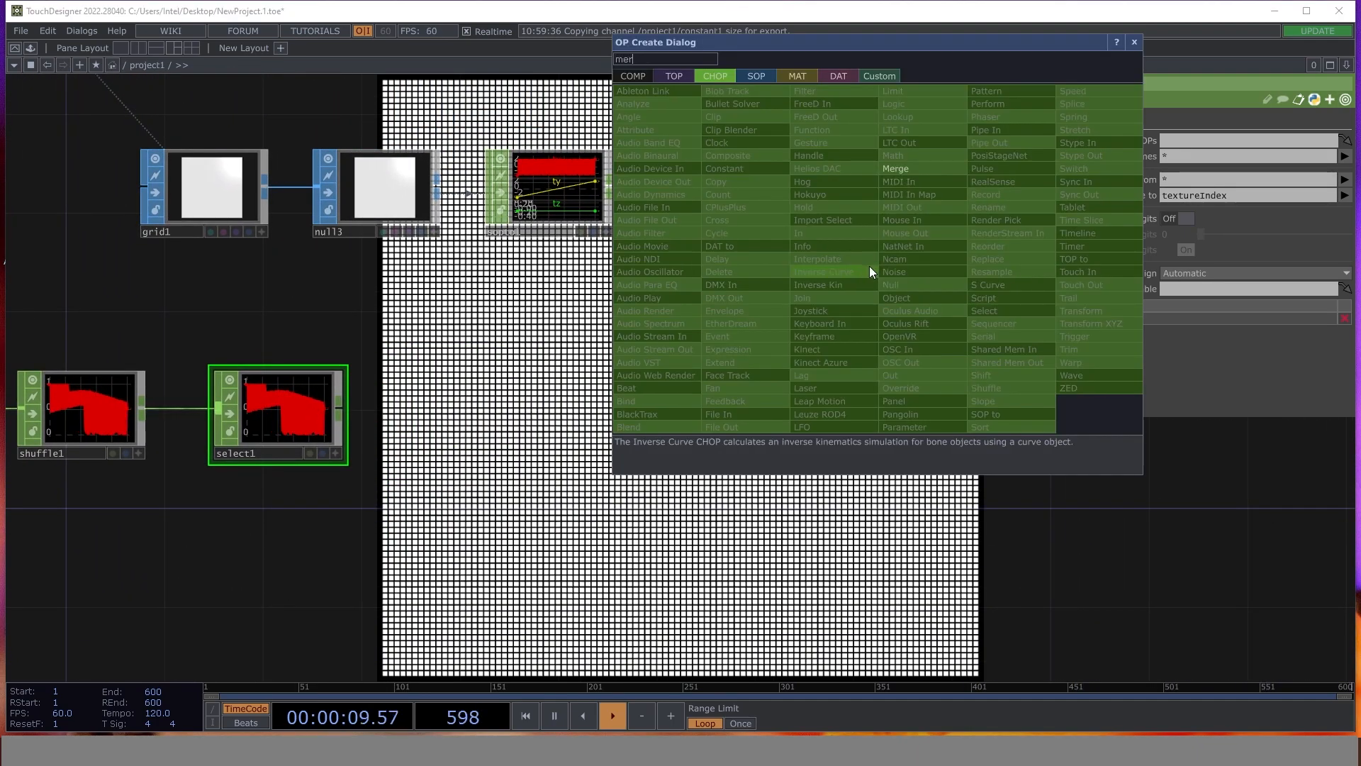
click(895, 168)
click(619, 370)
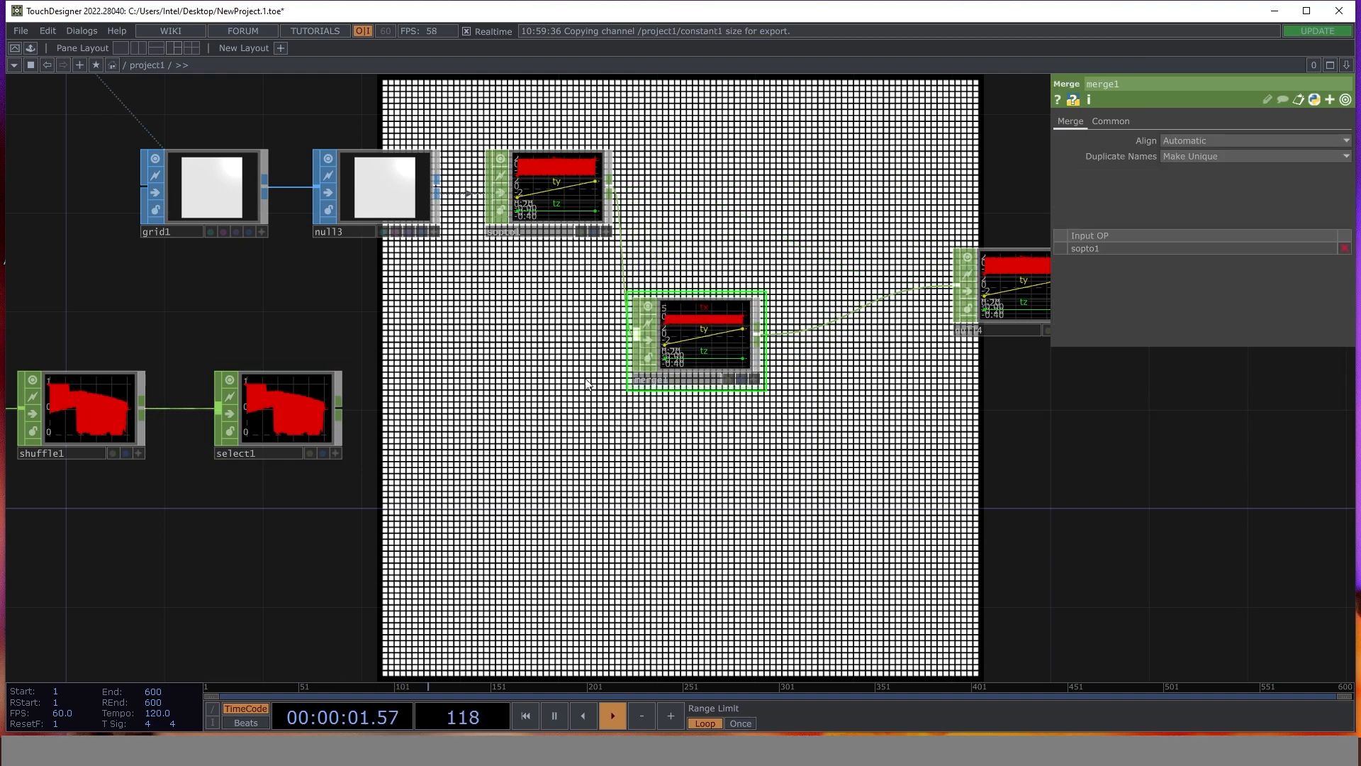
drag(339, 409, 633, 349)
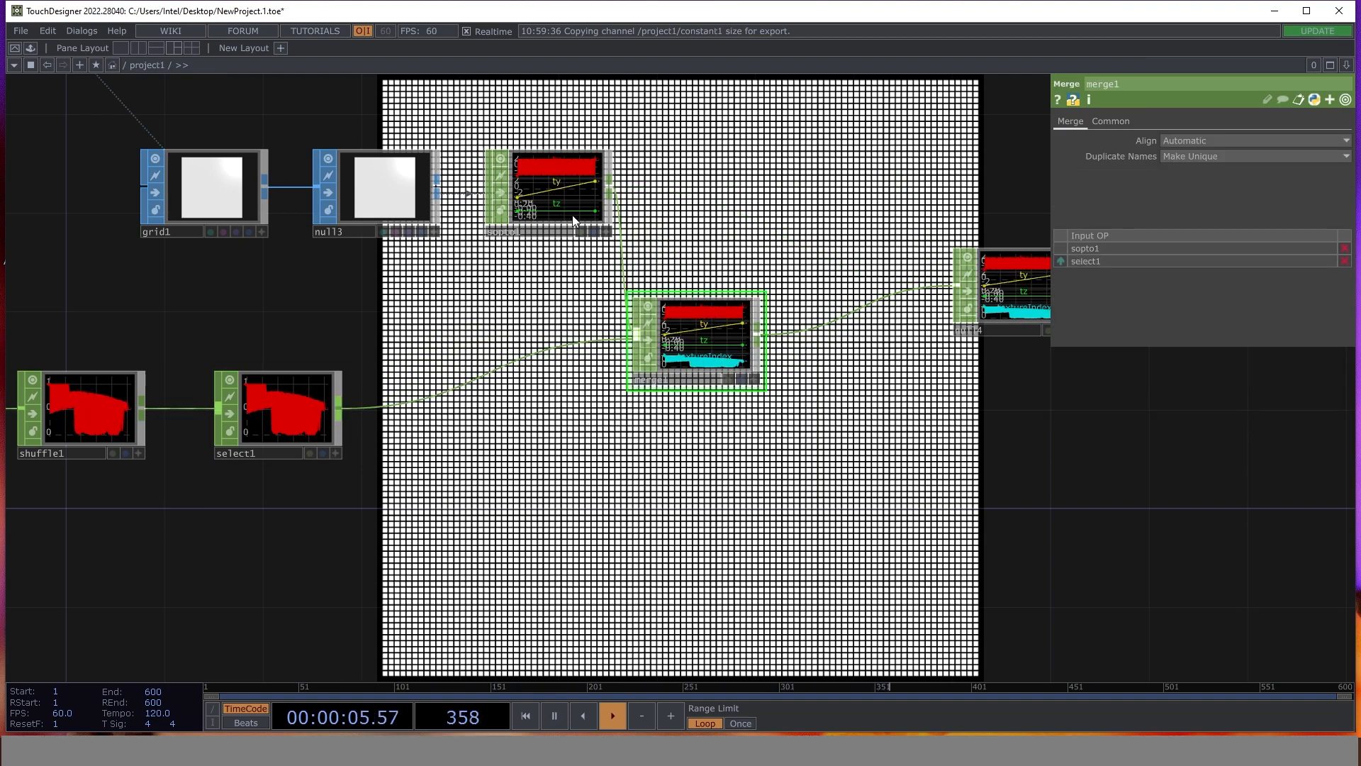
scroll(704, 348, up, 6)
scroll(646, 399, down, 3)
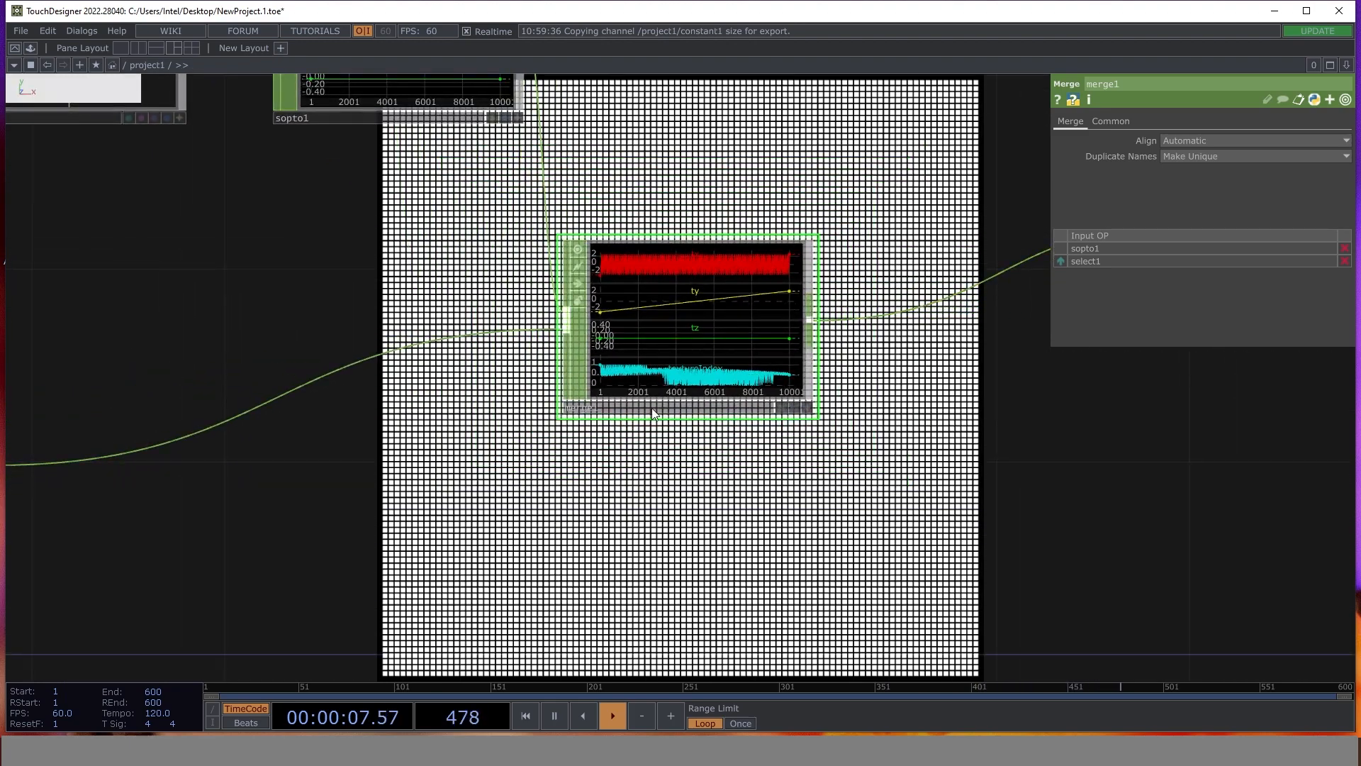
- Add a Table DAT in the empty network area below the webcam operators
scroll(645, 398, down, 6)
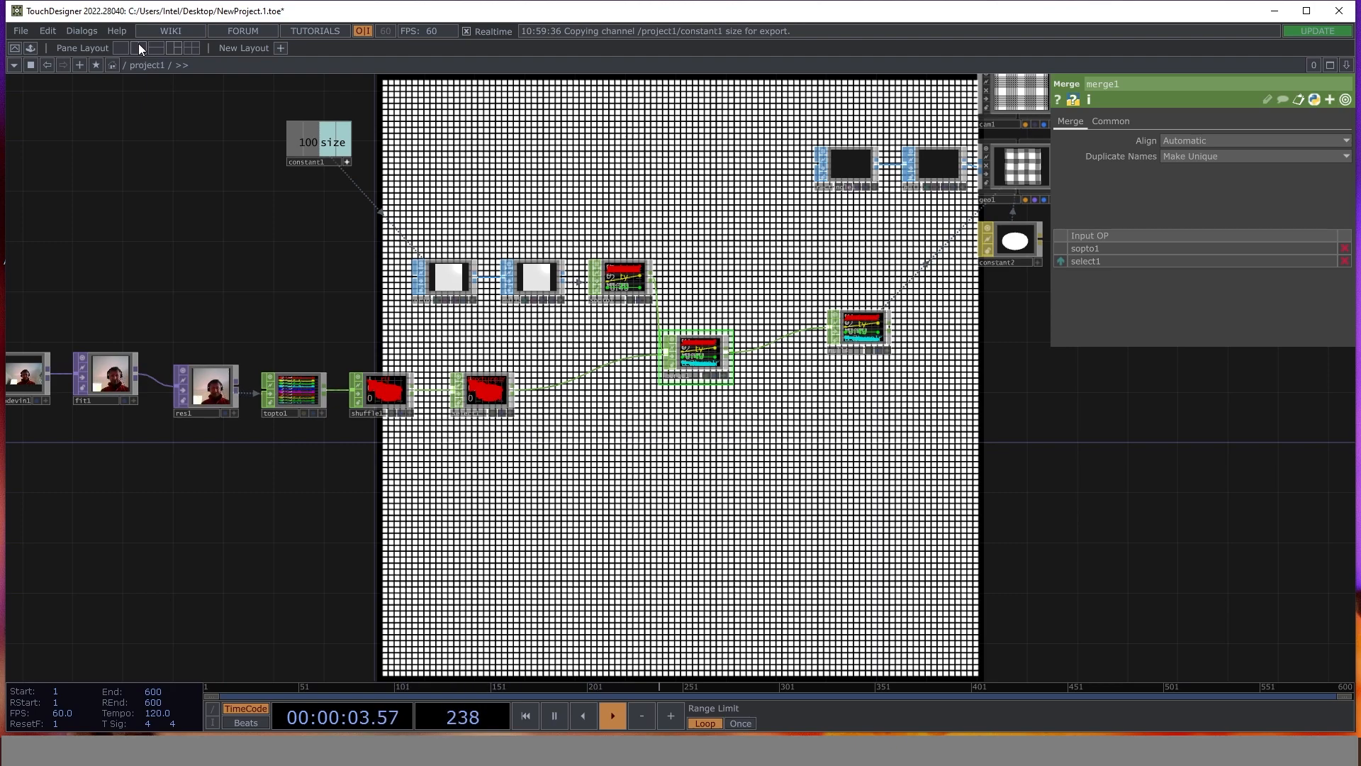
scroll(152, 219, down, 3)
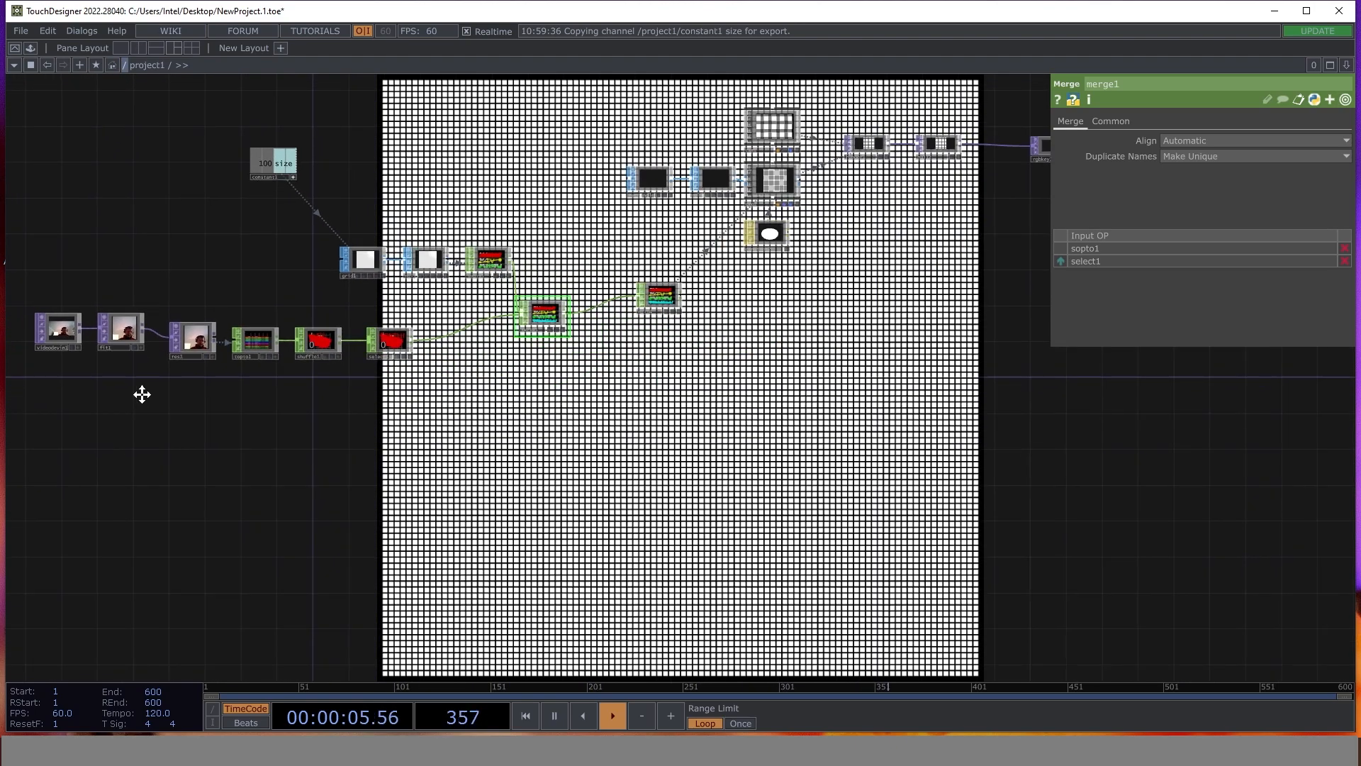
drag(138, 401, 237, 312)
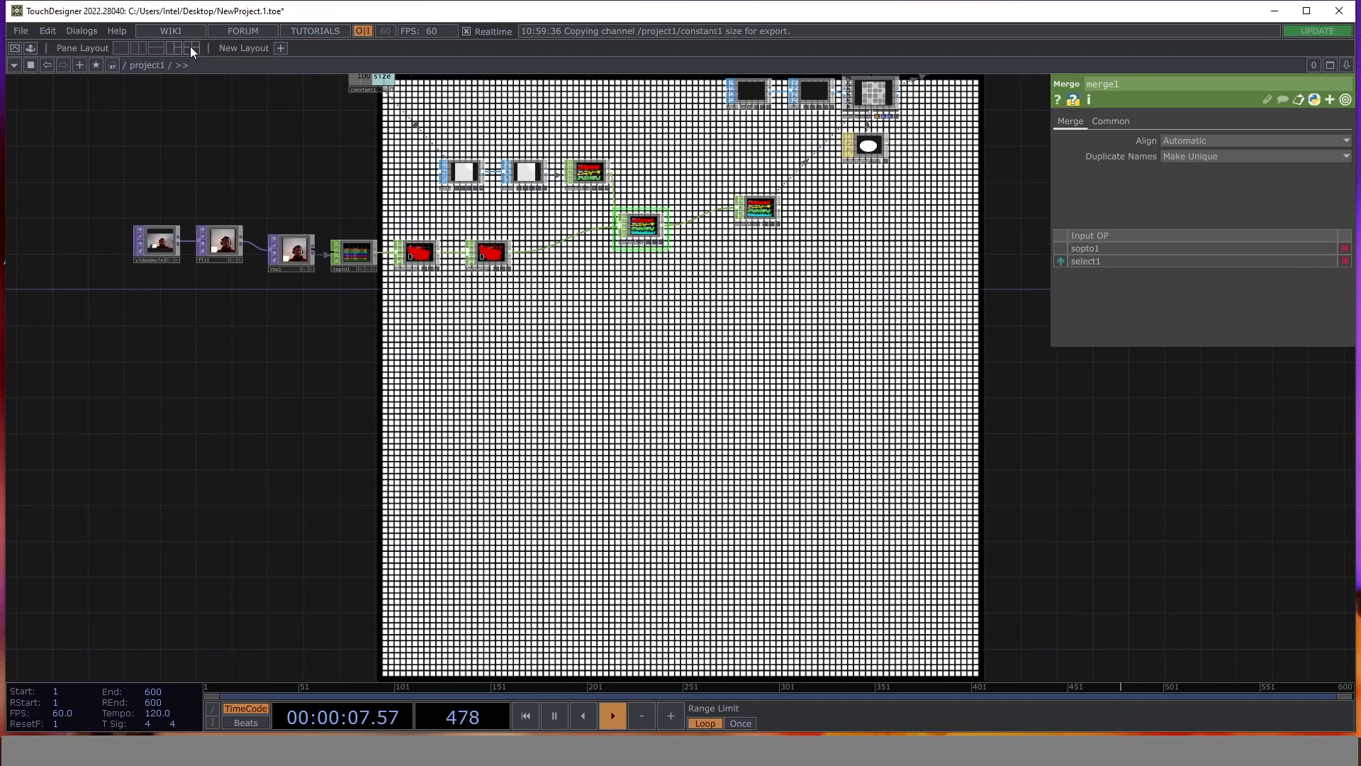
key(Tab)
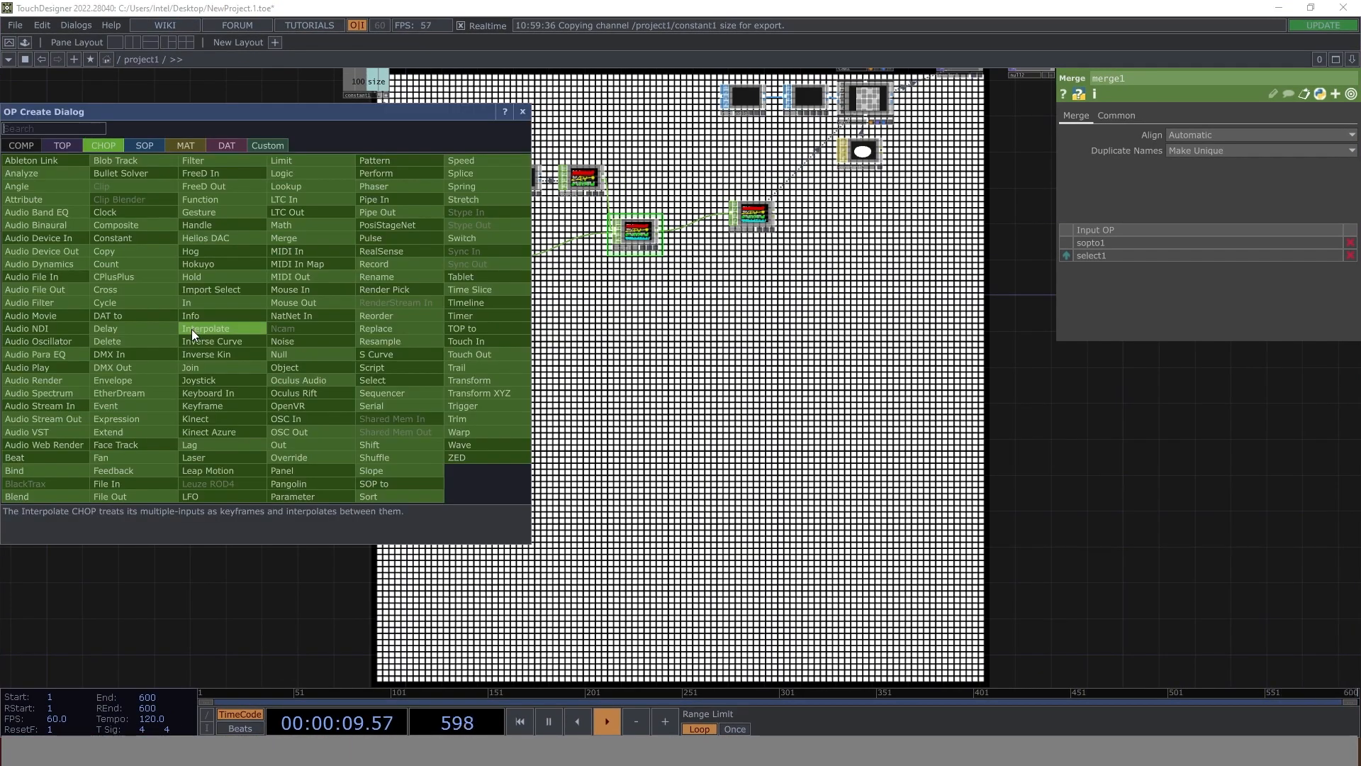
text(tabl)
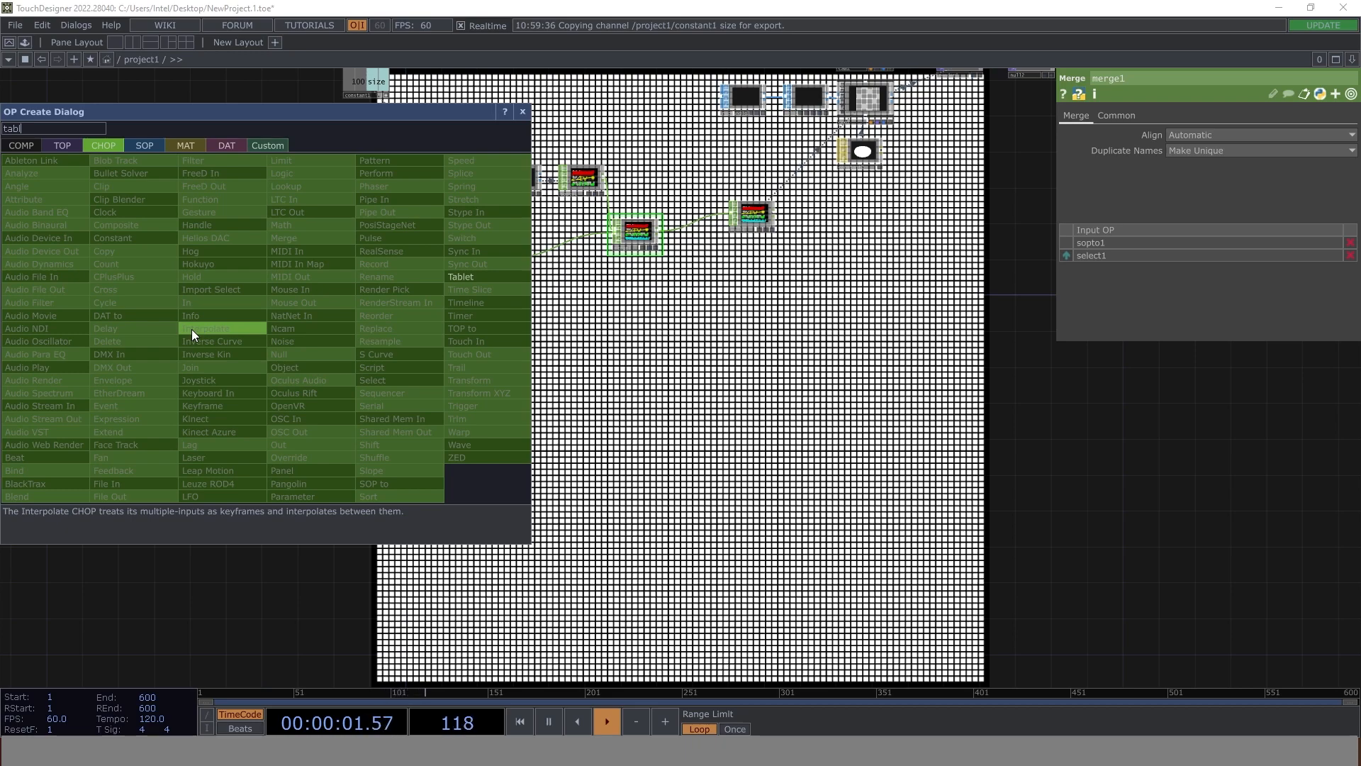
click(227, 145)
text(l)
click(110, 453)
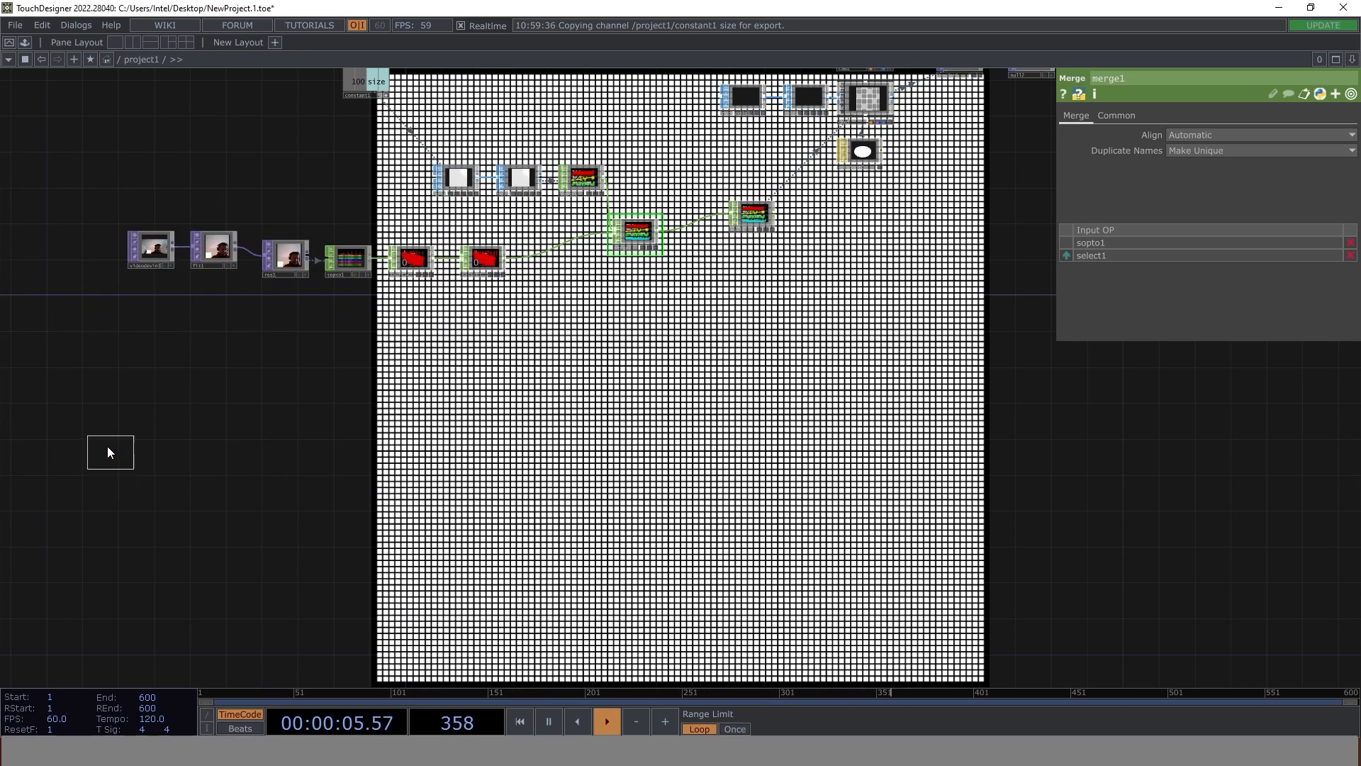
click(126, 342)
scroll(127, 337, up, 6)
drag(325, 373, 564, 362)
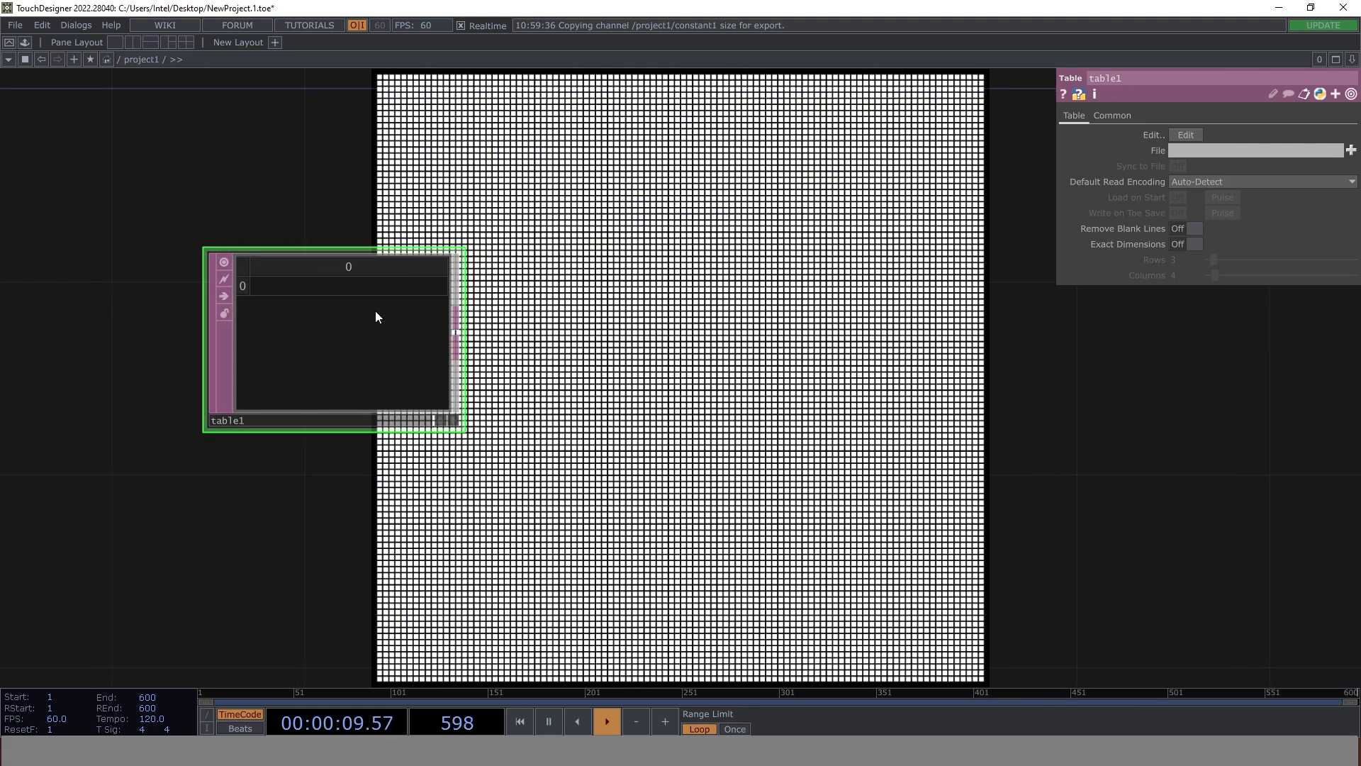
- Make table1 editable in its viewer and add four rows to it
click(454, 421)
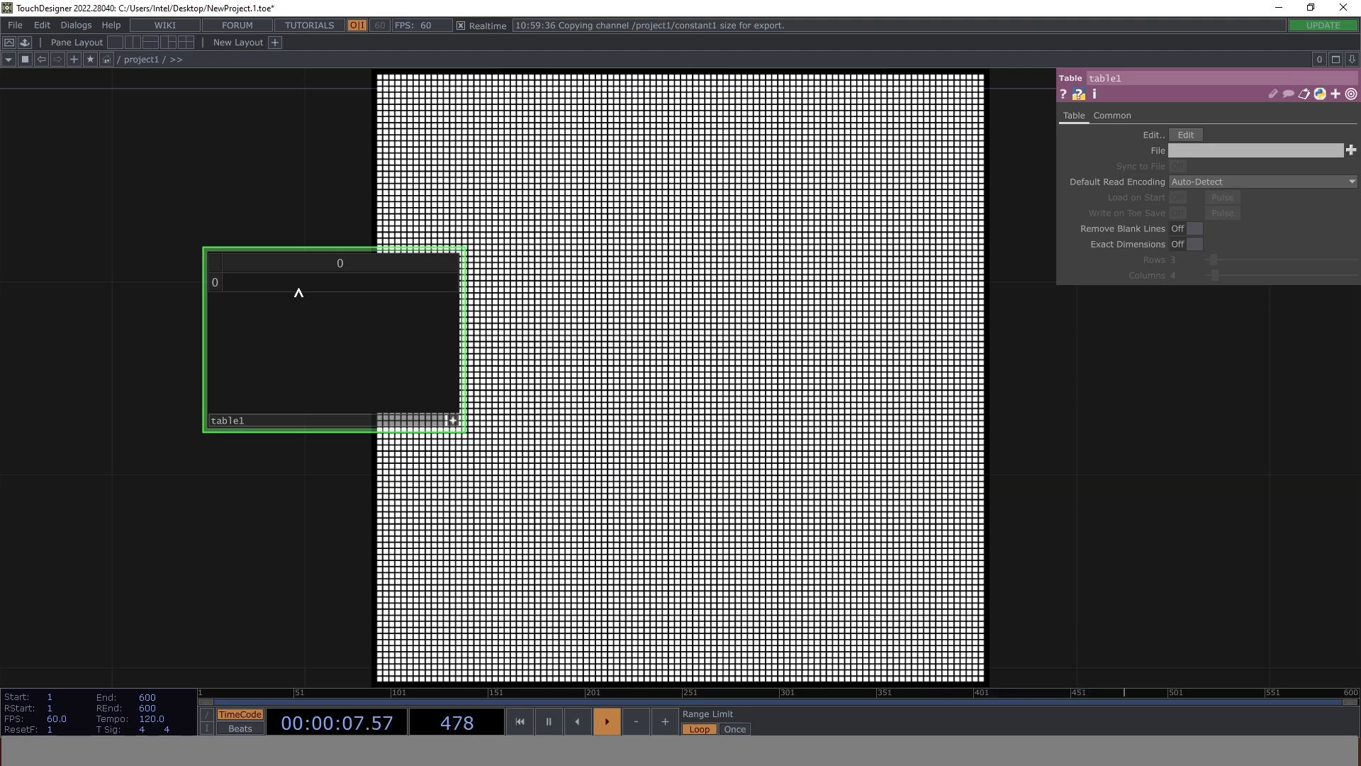
right_click(298, 287)
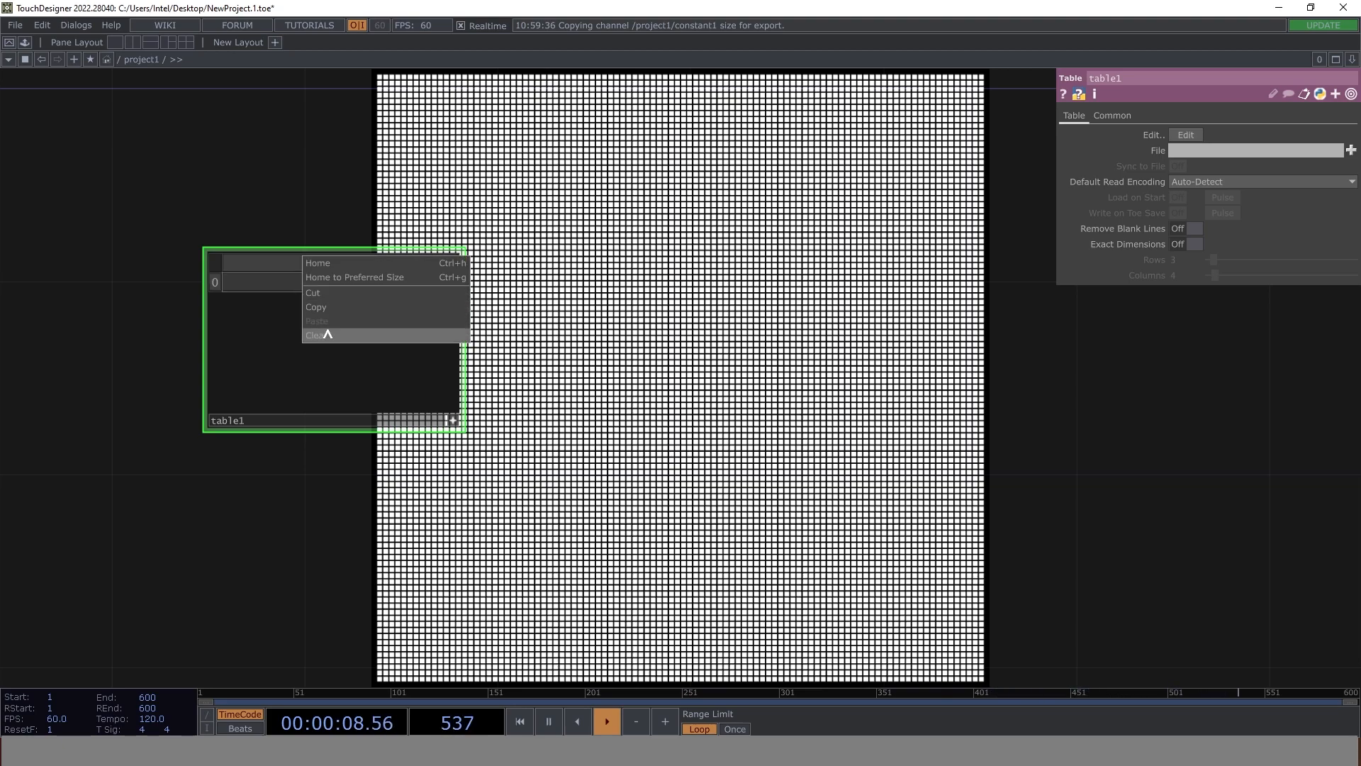
click(280, 336)
right_click(259, 303)
click(295, 334)
right_click(243, 317)
click(268, 346)
right_click(268, 394)
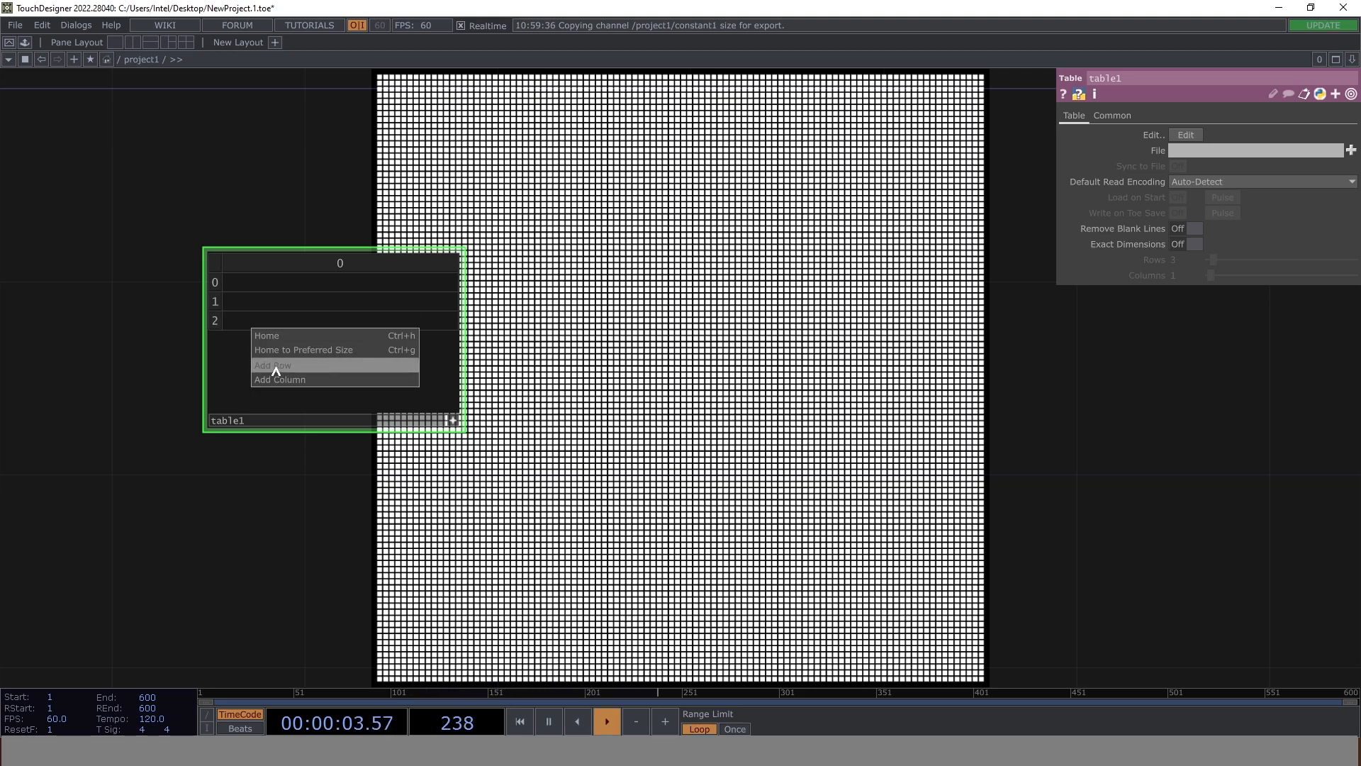
click(267, 365)
right_click(266, 385)
click(281, 392)
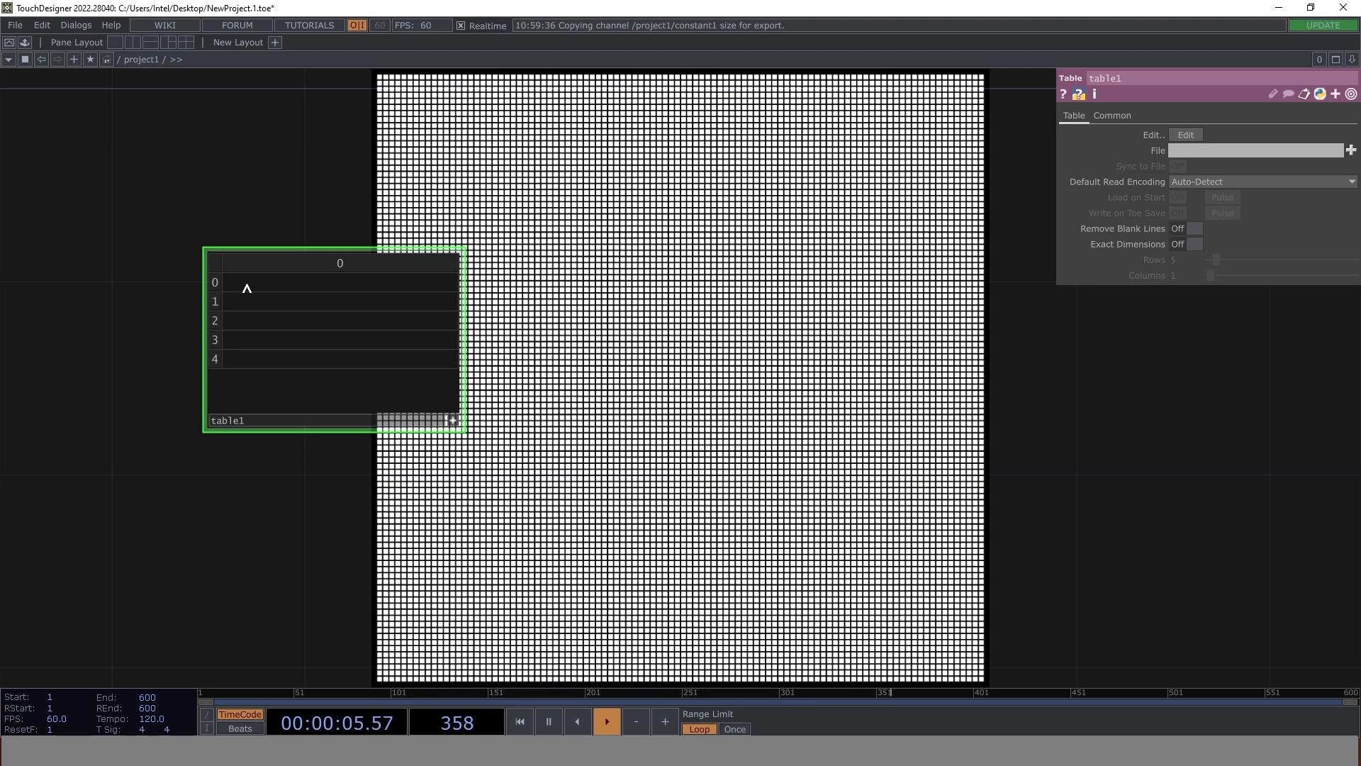
- Fill rows 0 to 4 of table1 with the characters . % @ ' and /, and leave the table's edit mode
click(247, 283)
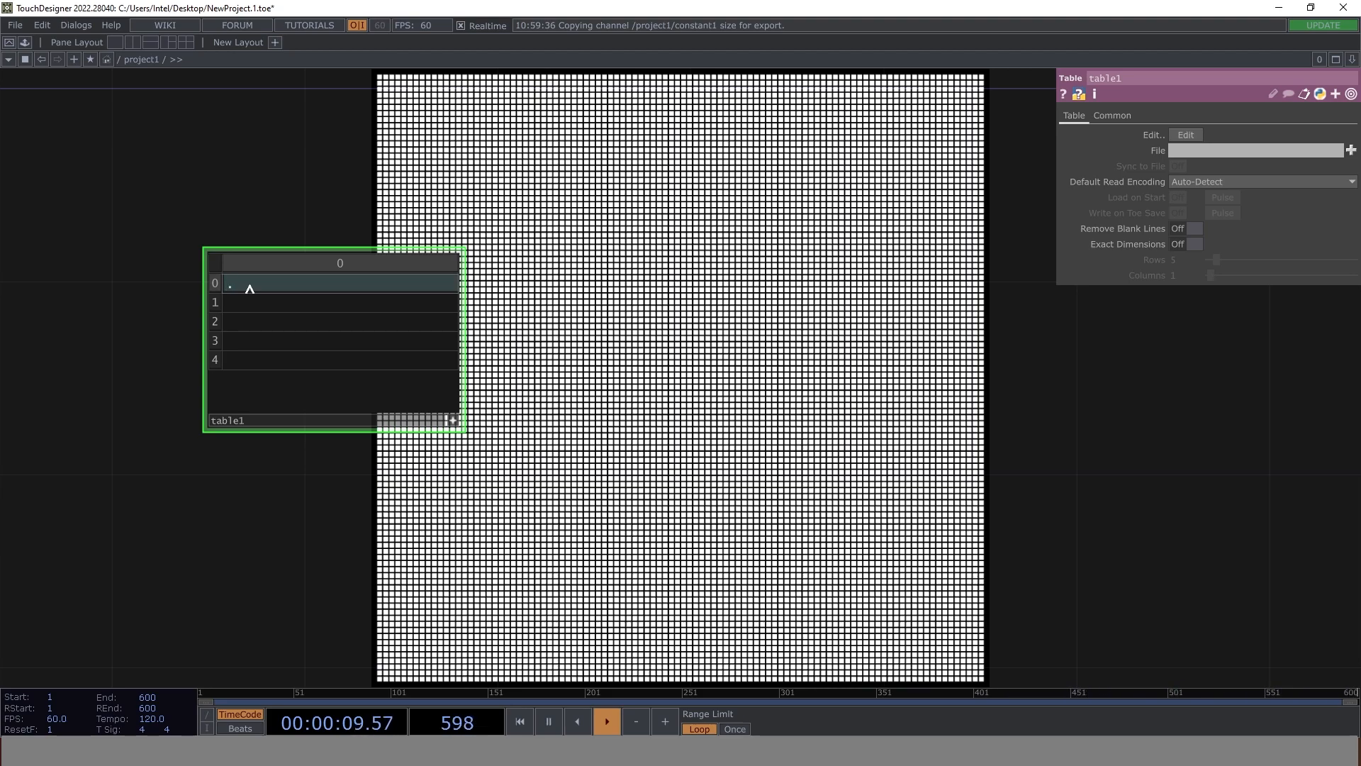
click(246, 307)
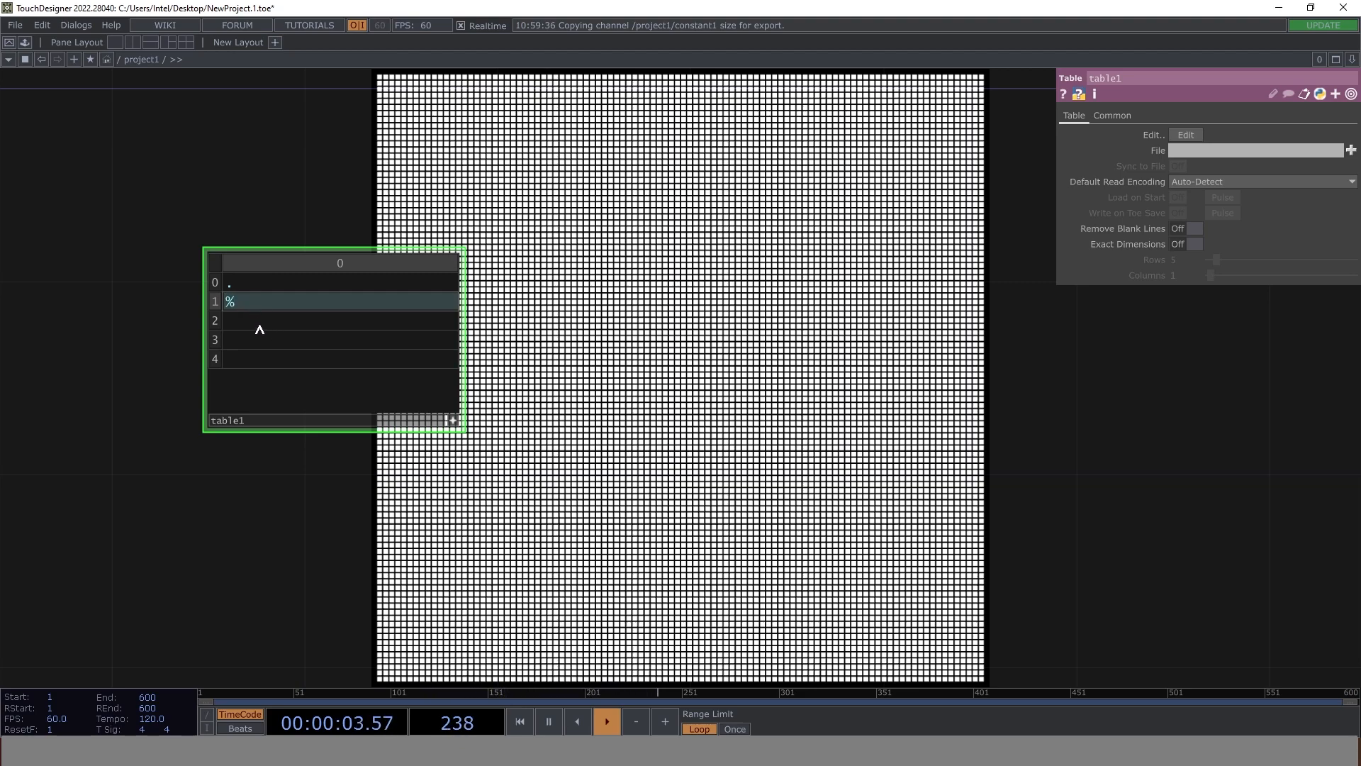
click(260, 327)
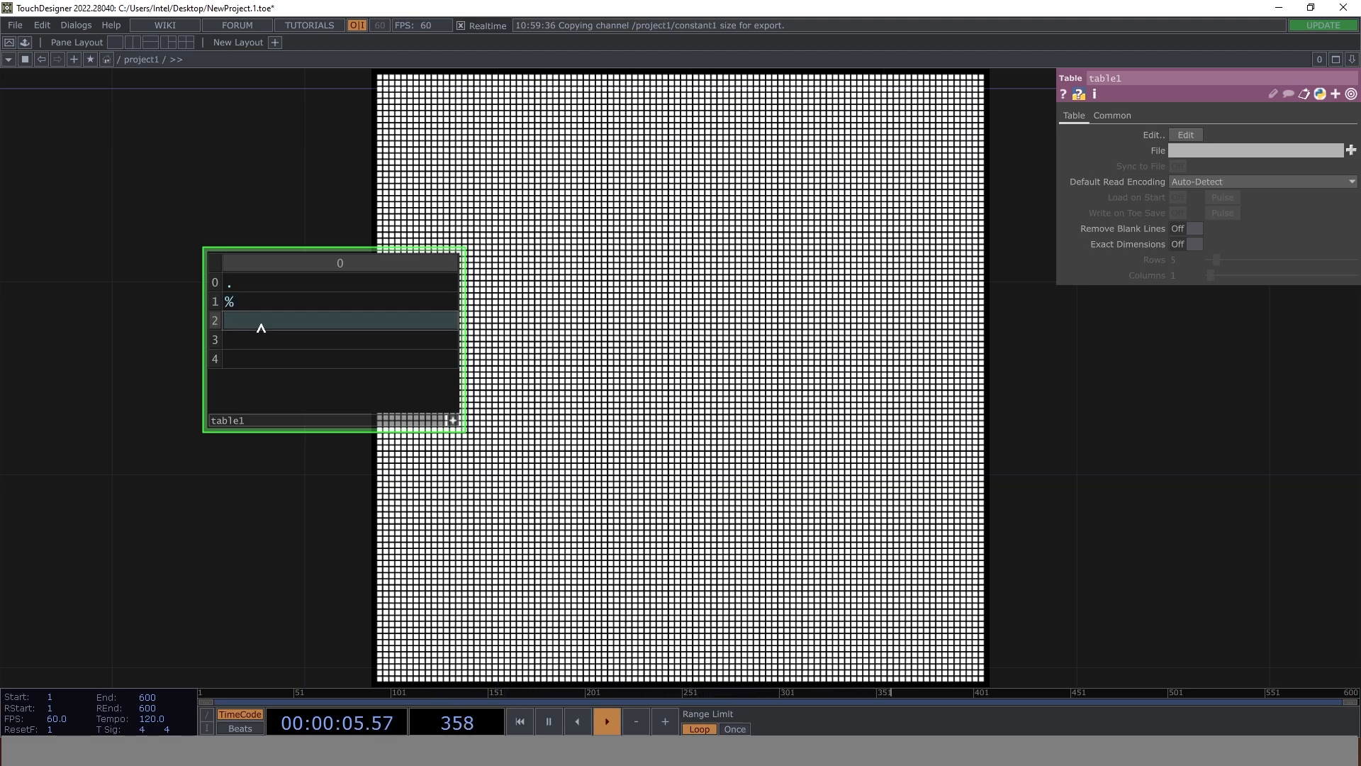
click(241, 342)
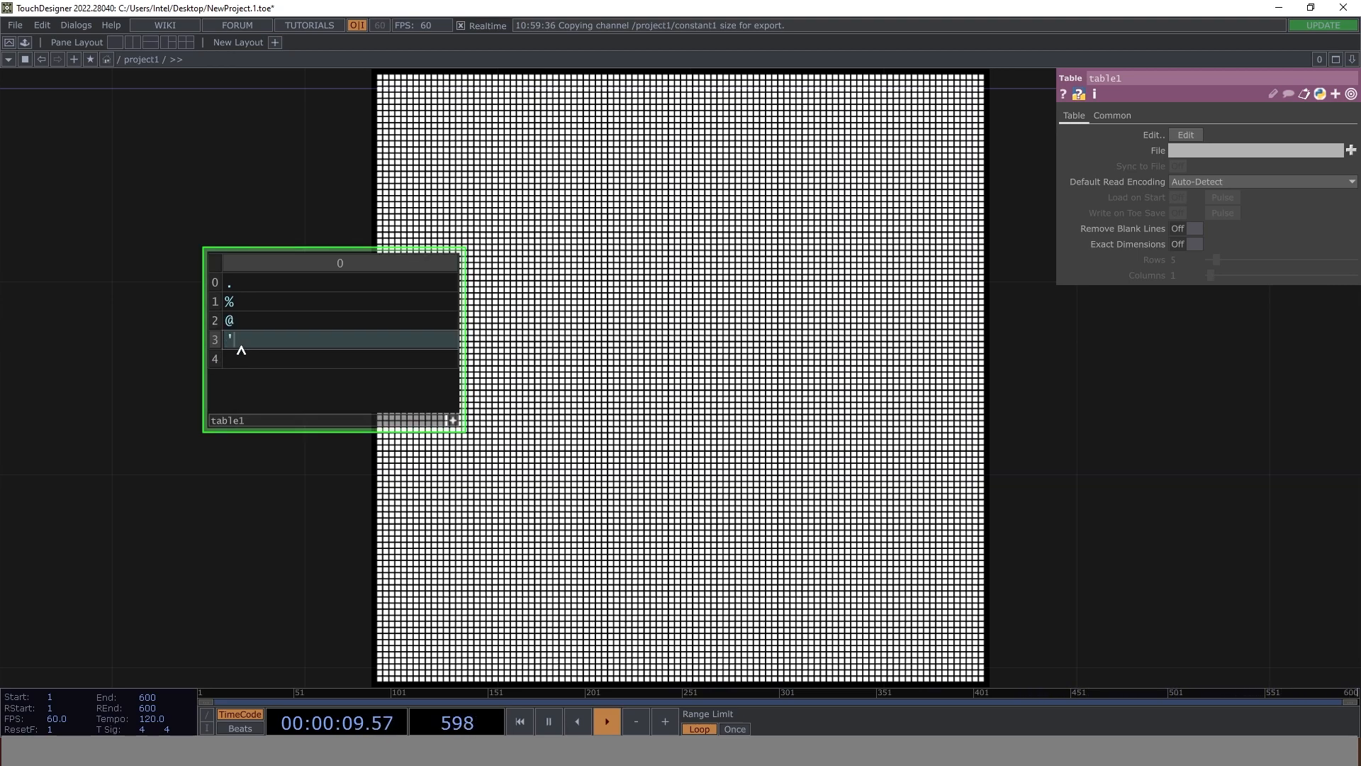
click(245, 362)
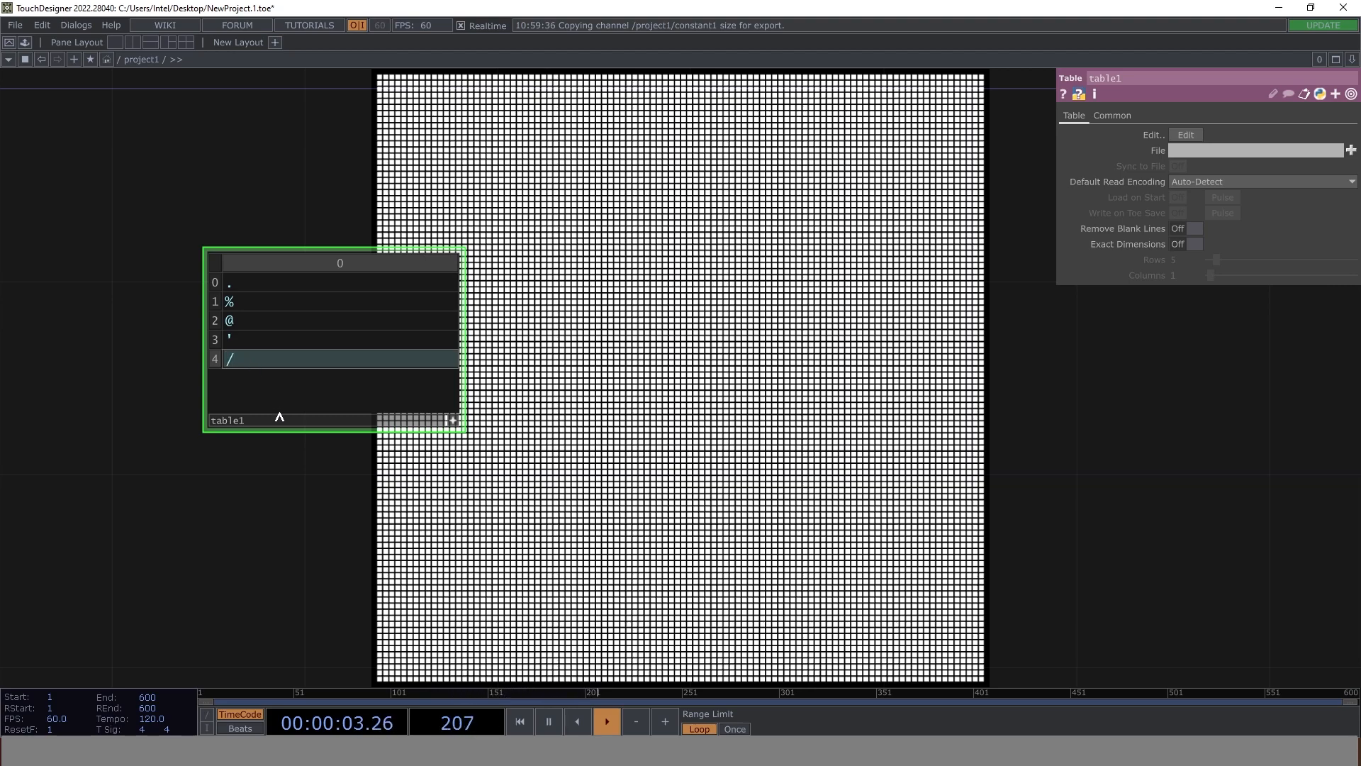
click(451, 419)
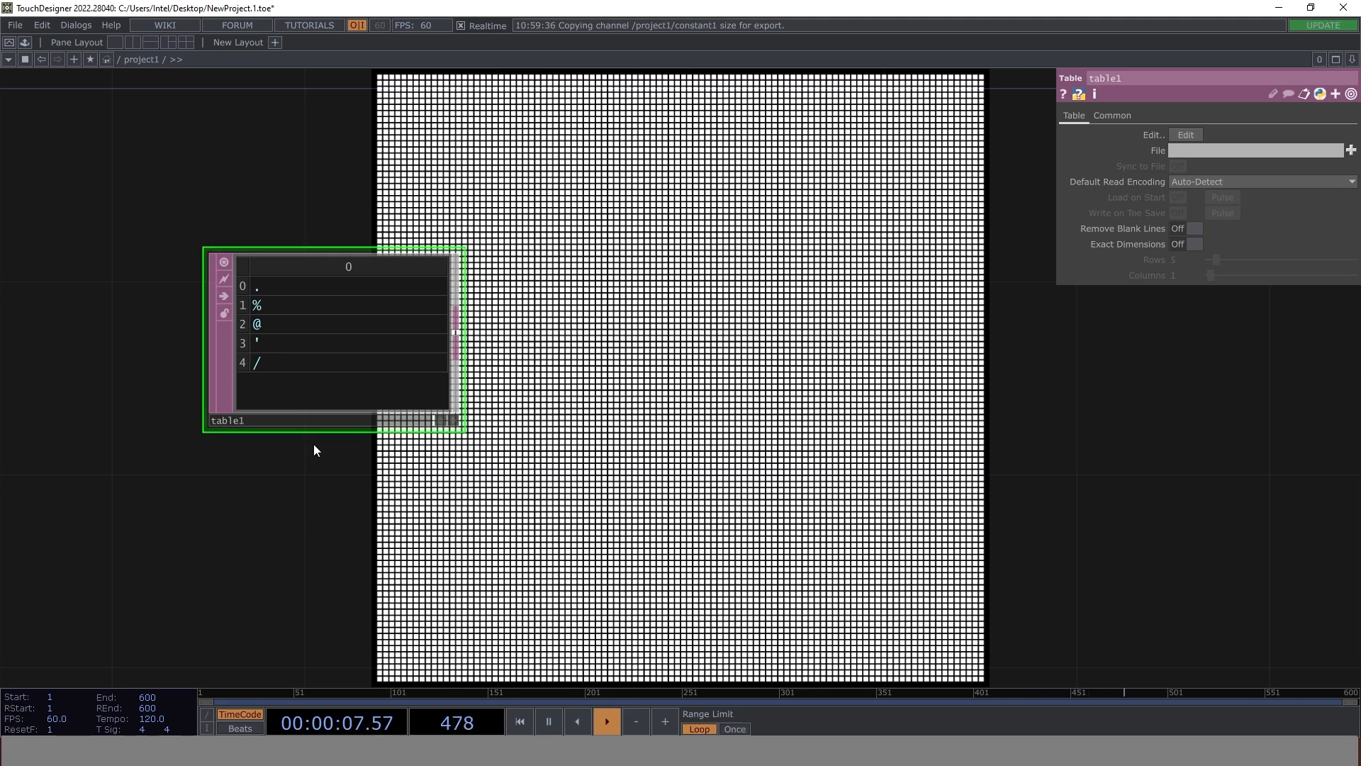
- Narrow the table1 node and add a Text TOP beside it
drag(465, 390, 375, 379)
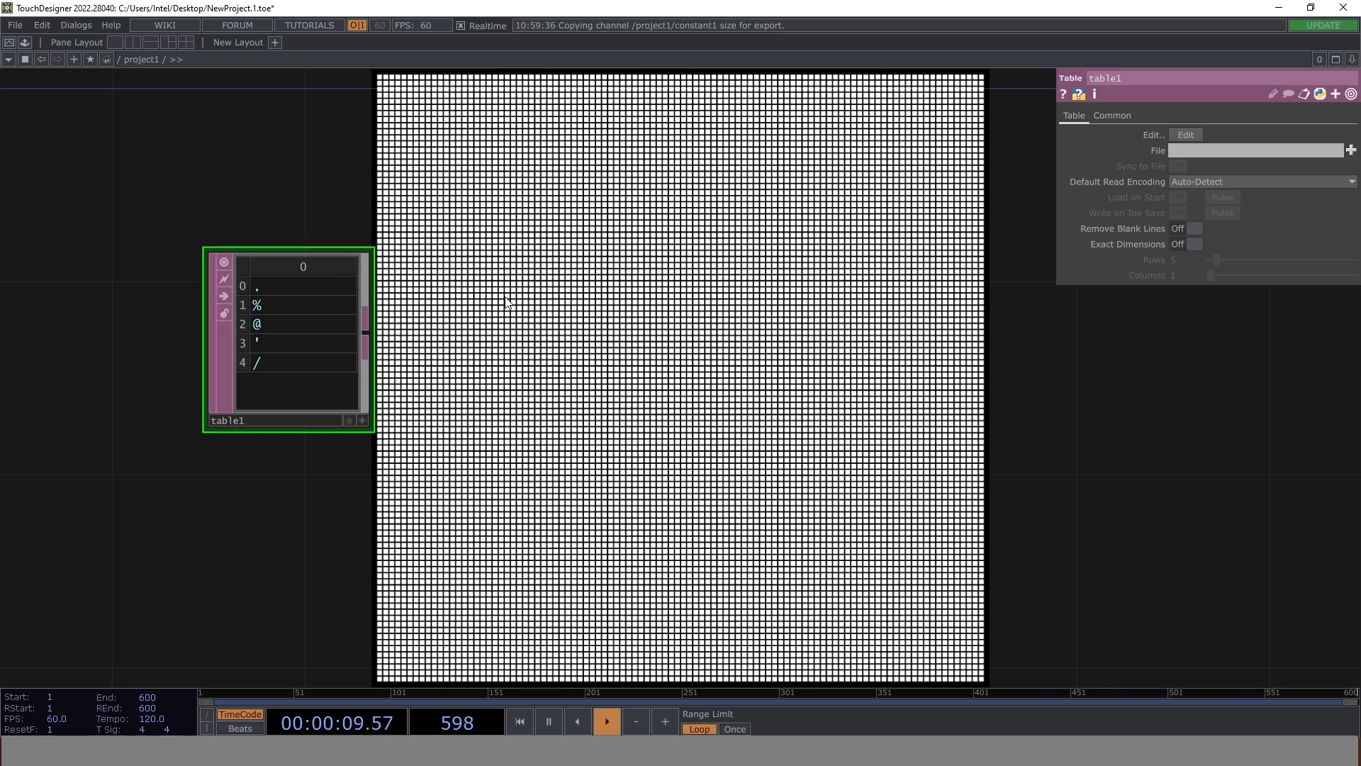
drag(480, 358, 380, 405)
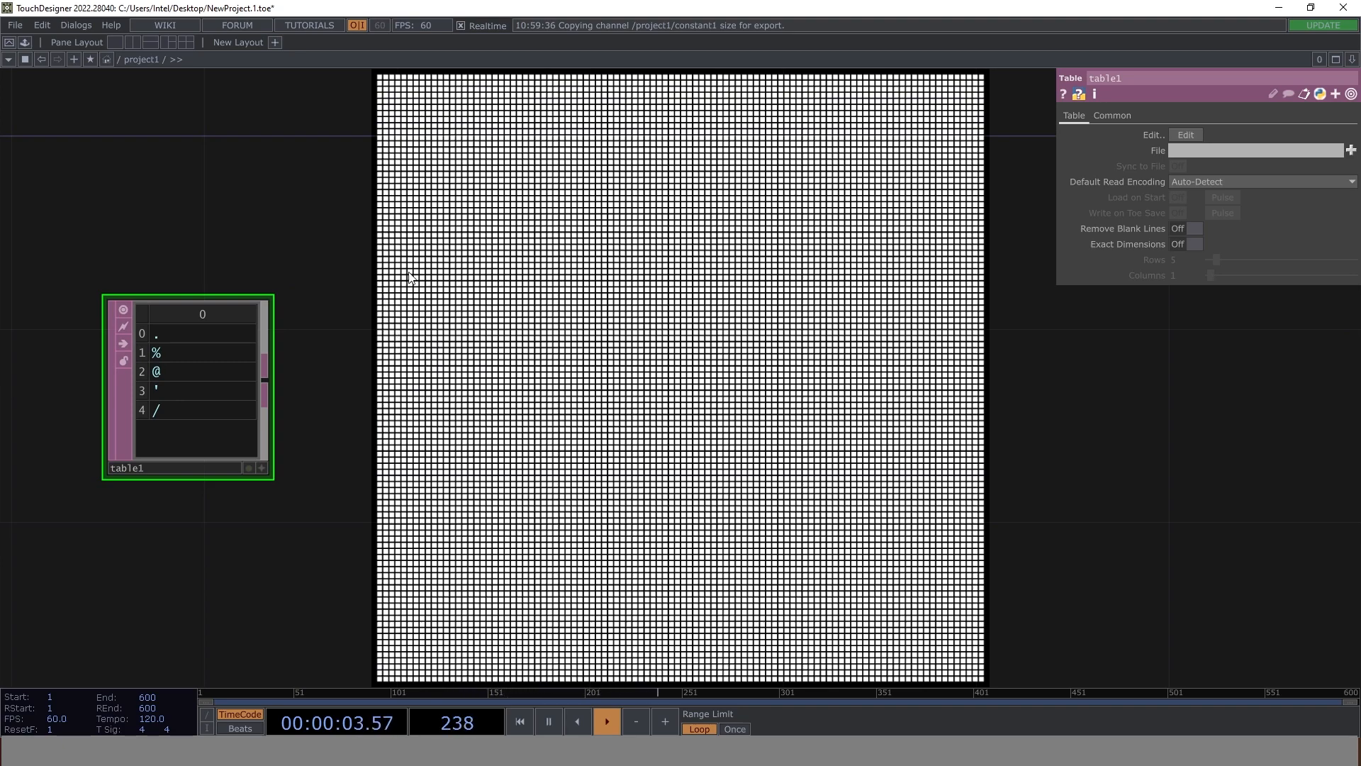
key(Tab)
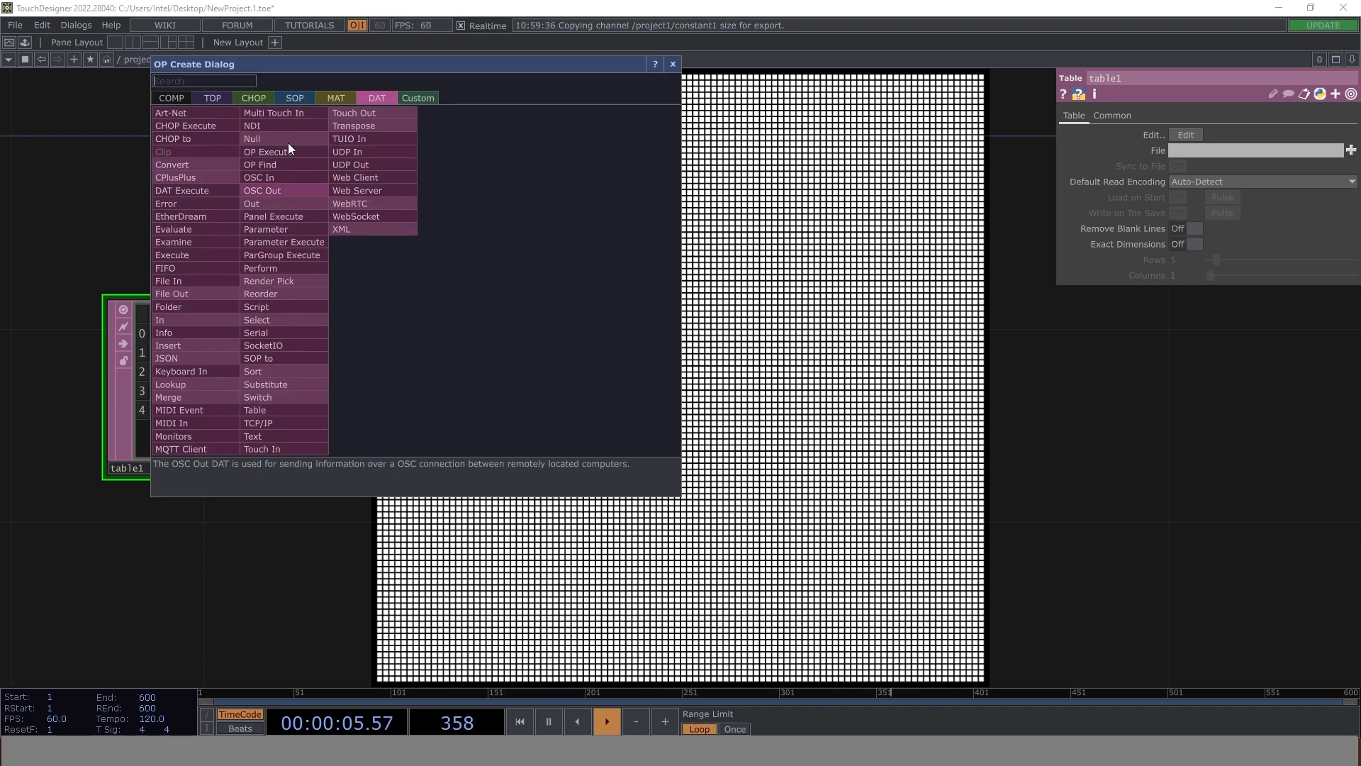
click(211, 97)
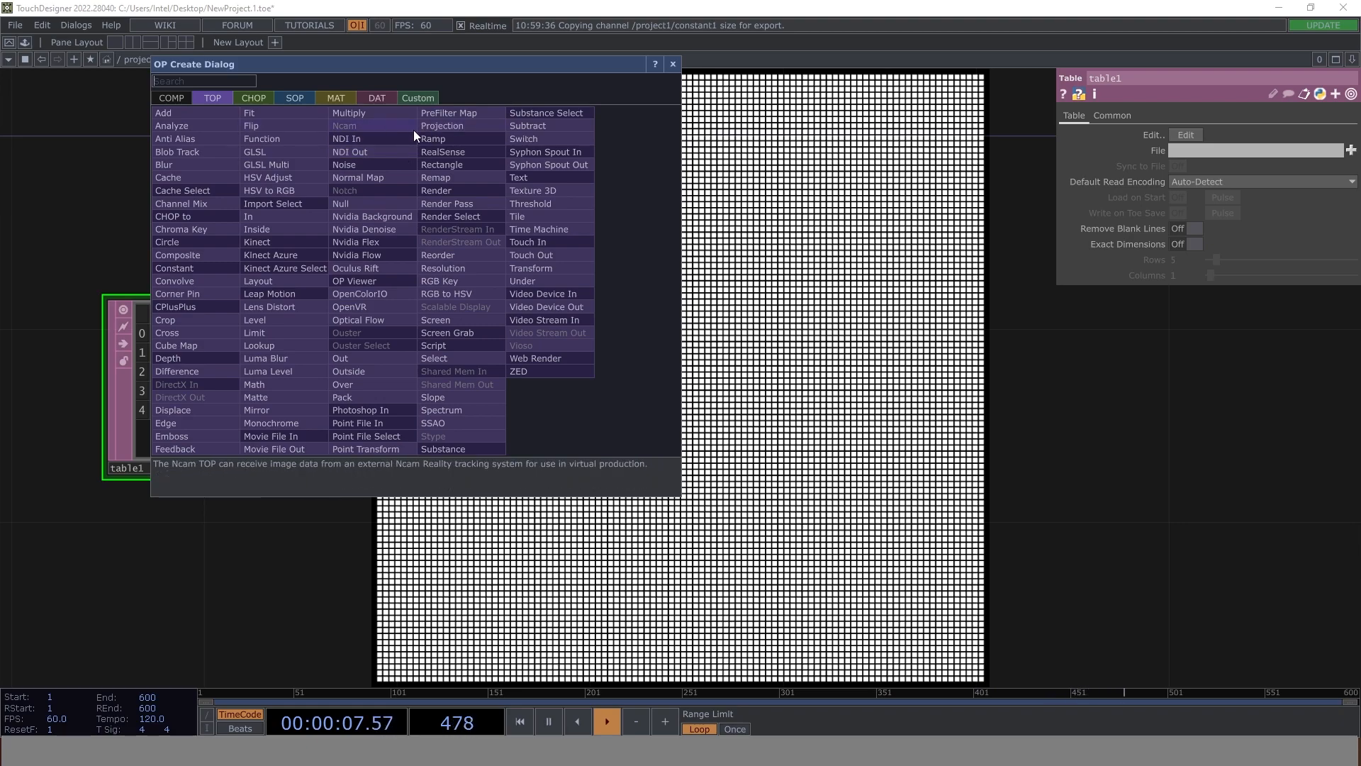
text(text)
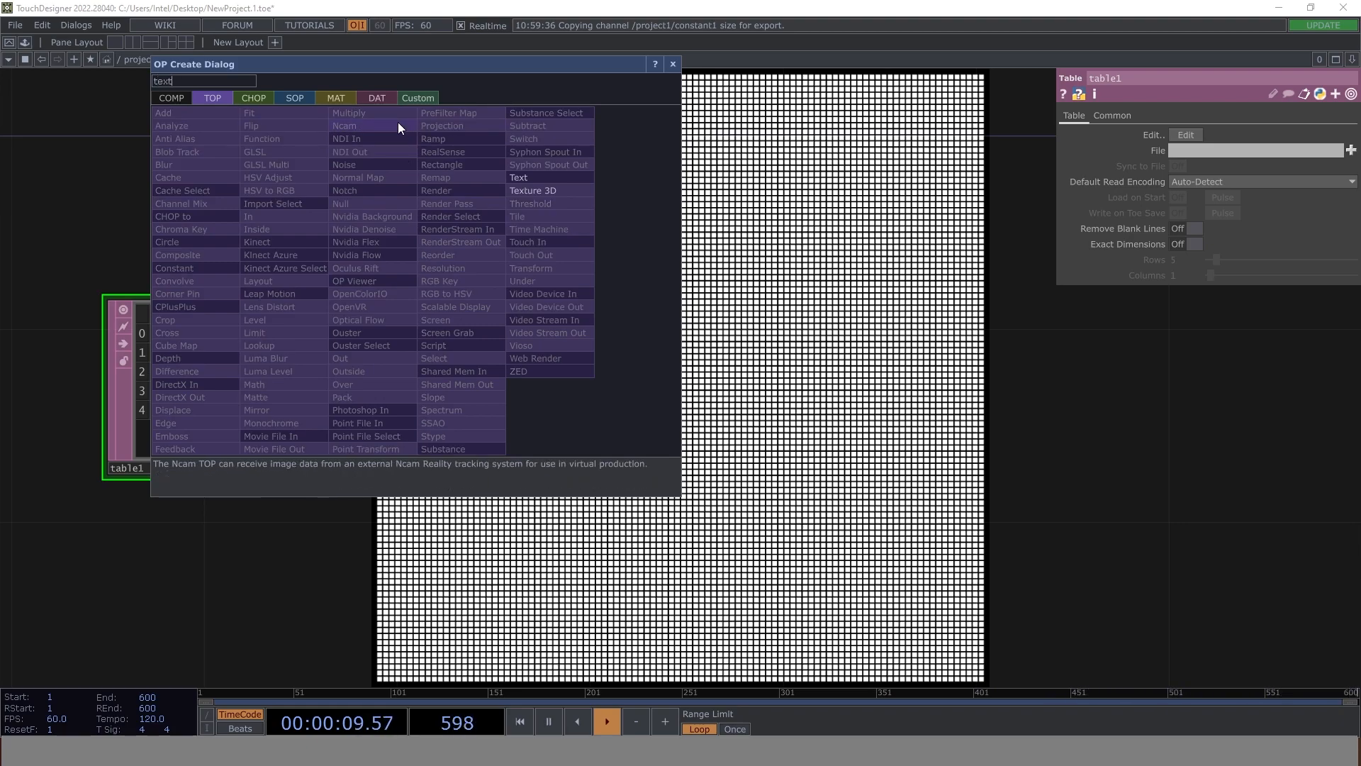
click(518, 177)
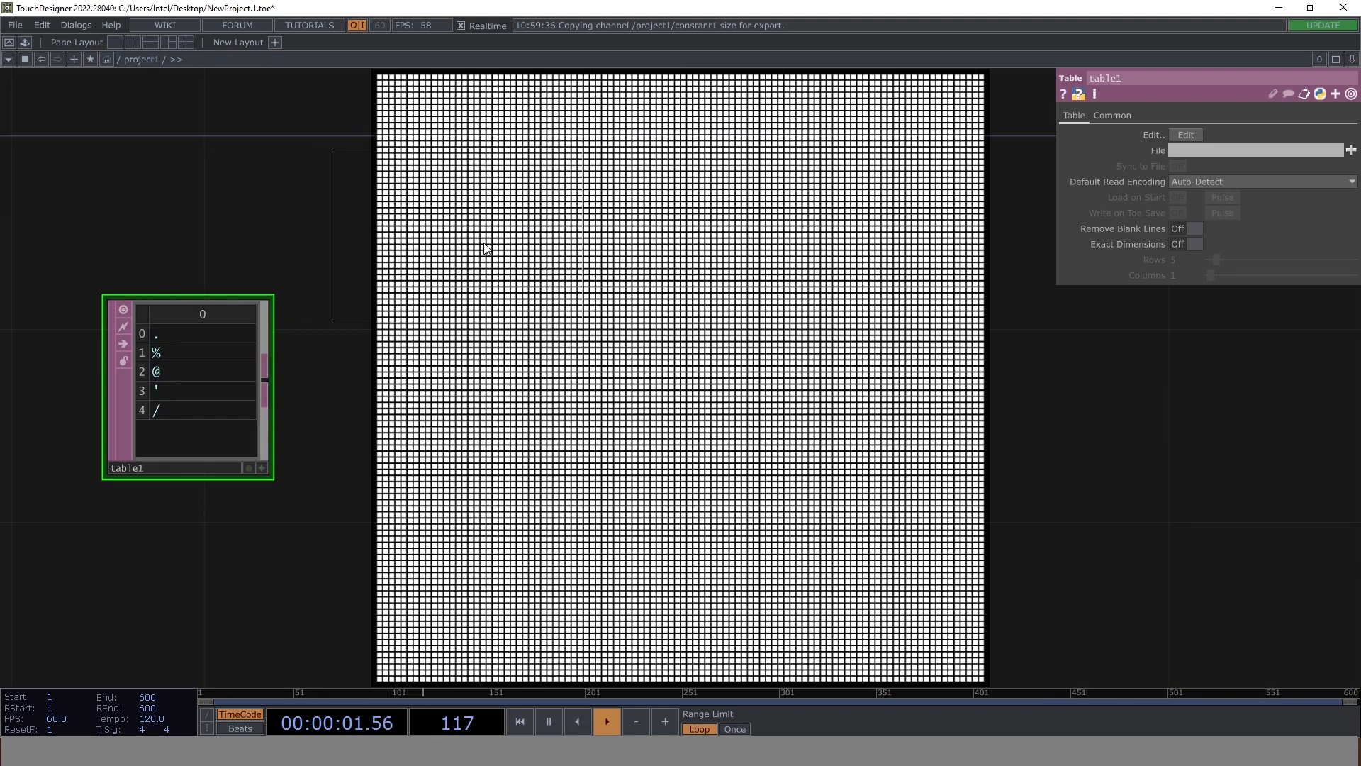
click(536, 226)
- Set the Text TOP's text to A and its Auto-Size Font option to Auto-Fit Always
click(1251, 213)
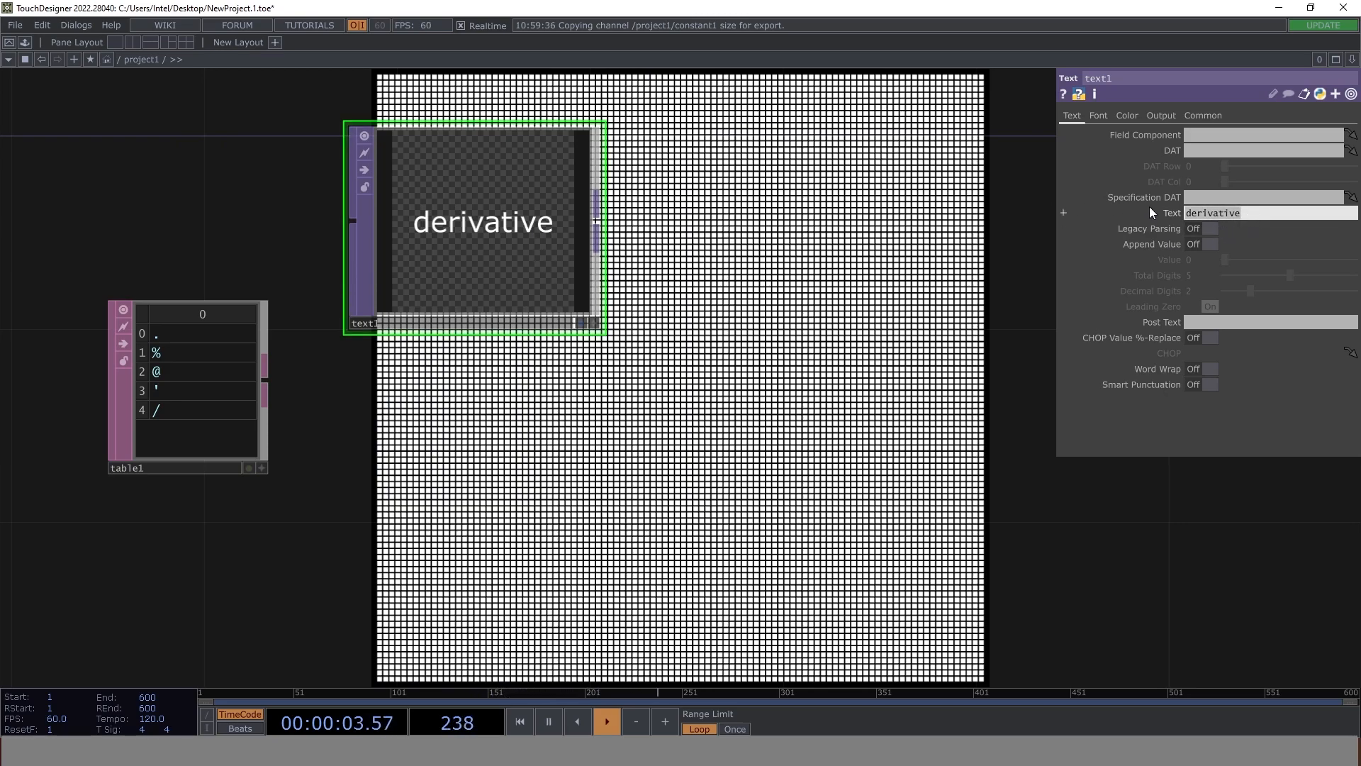
text(A)
key(Return)
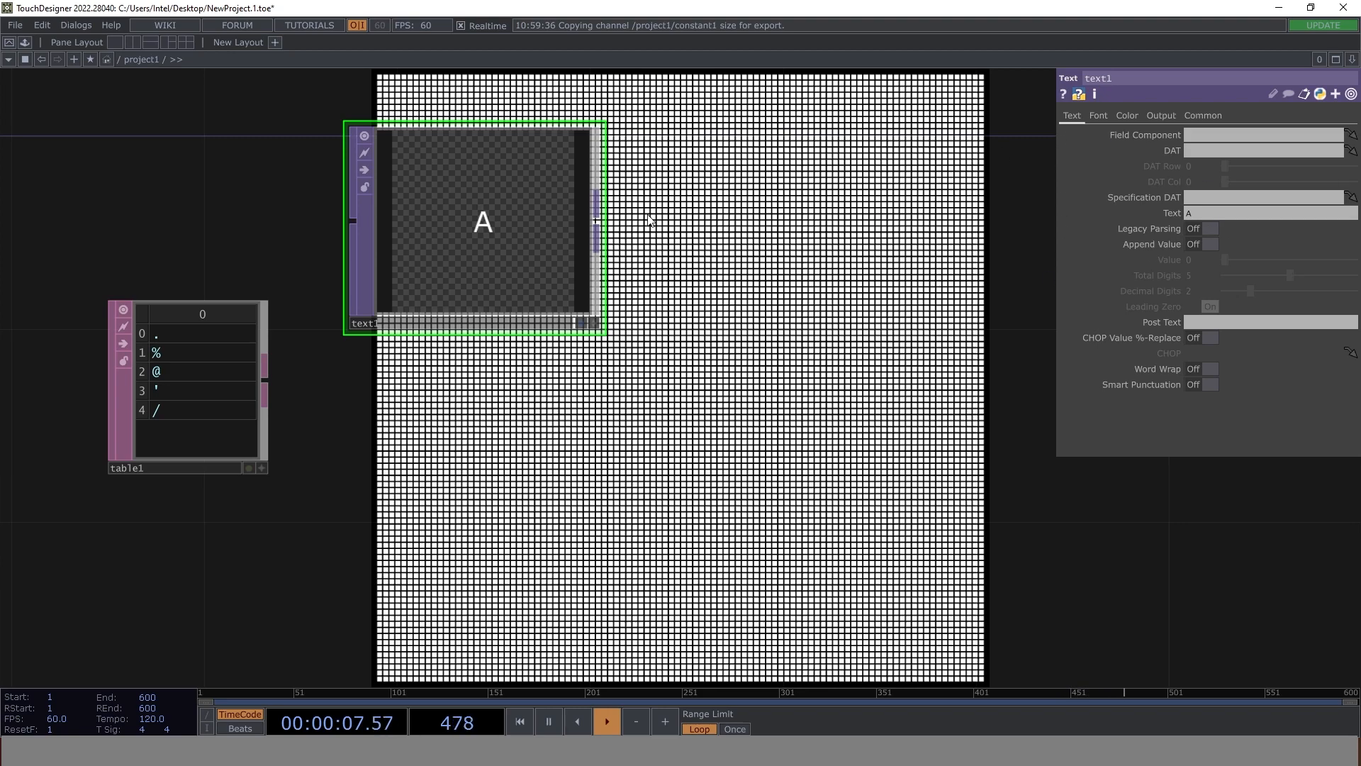
click(1100, 116)
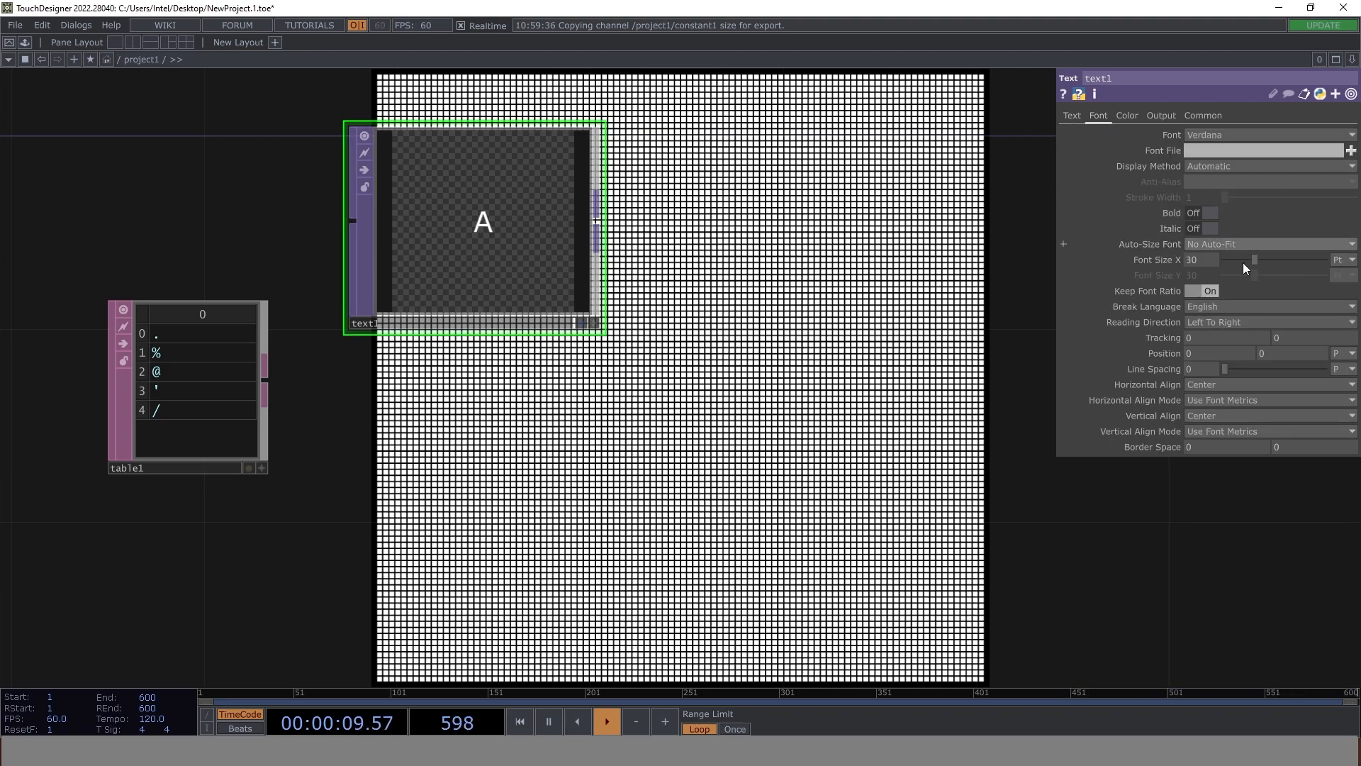
click(1074, 116)
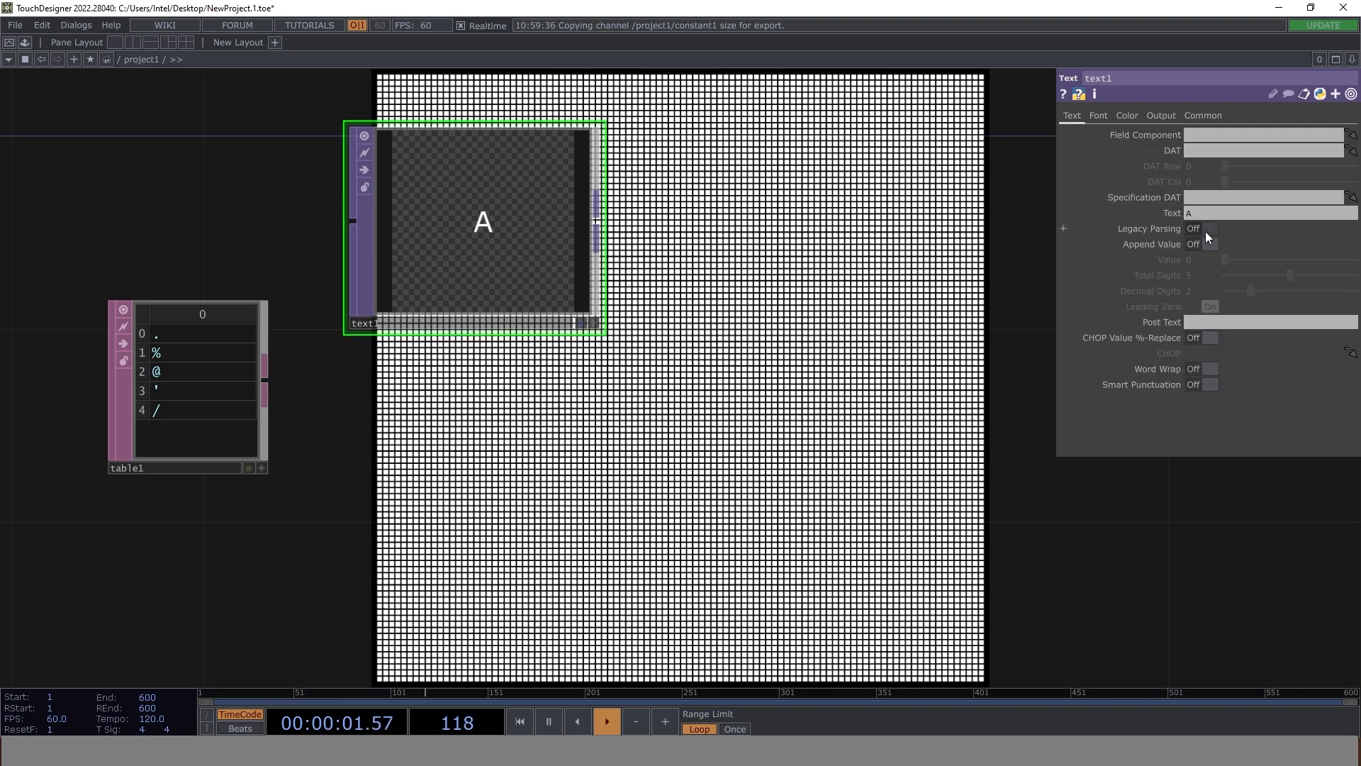
click(1095, 116)
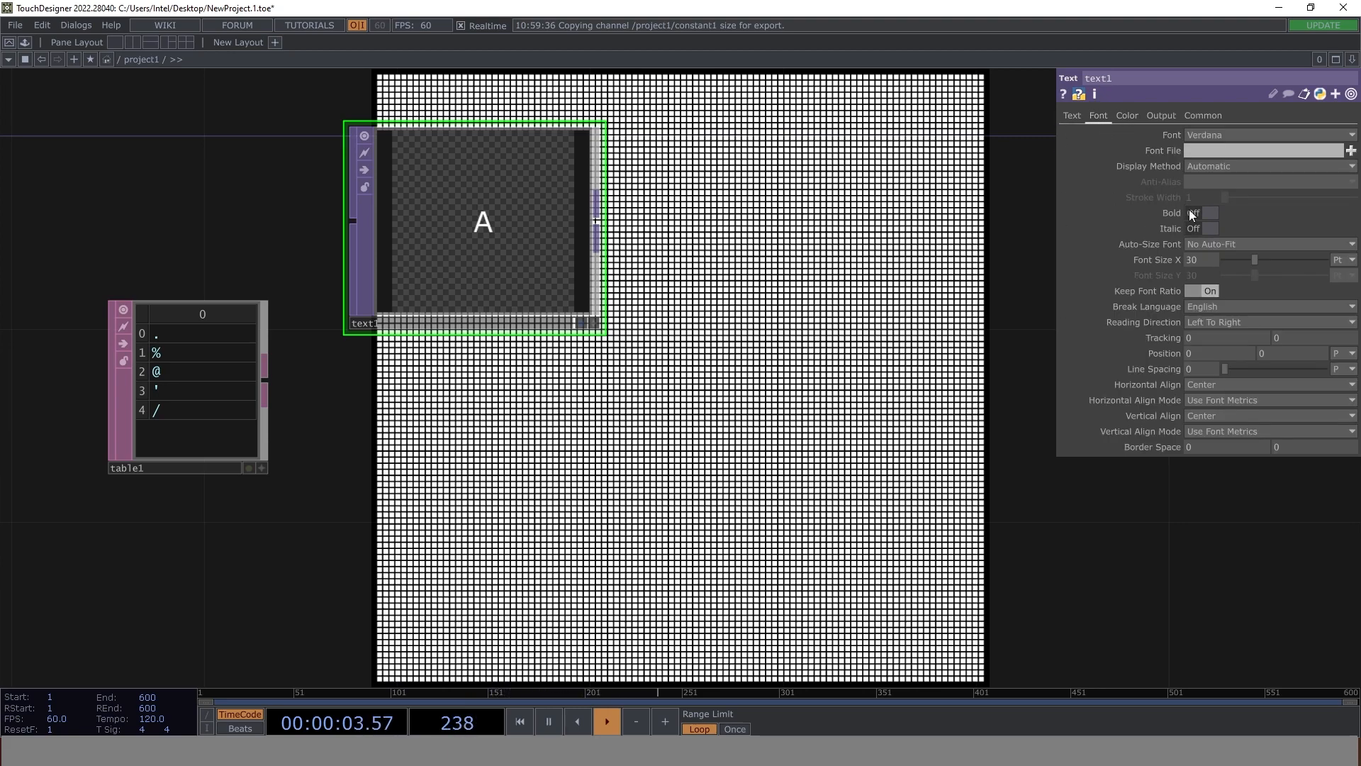
click(1225, 241)
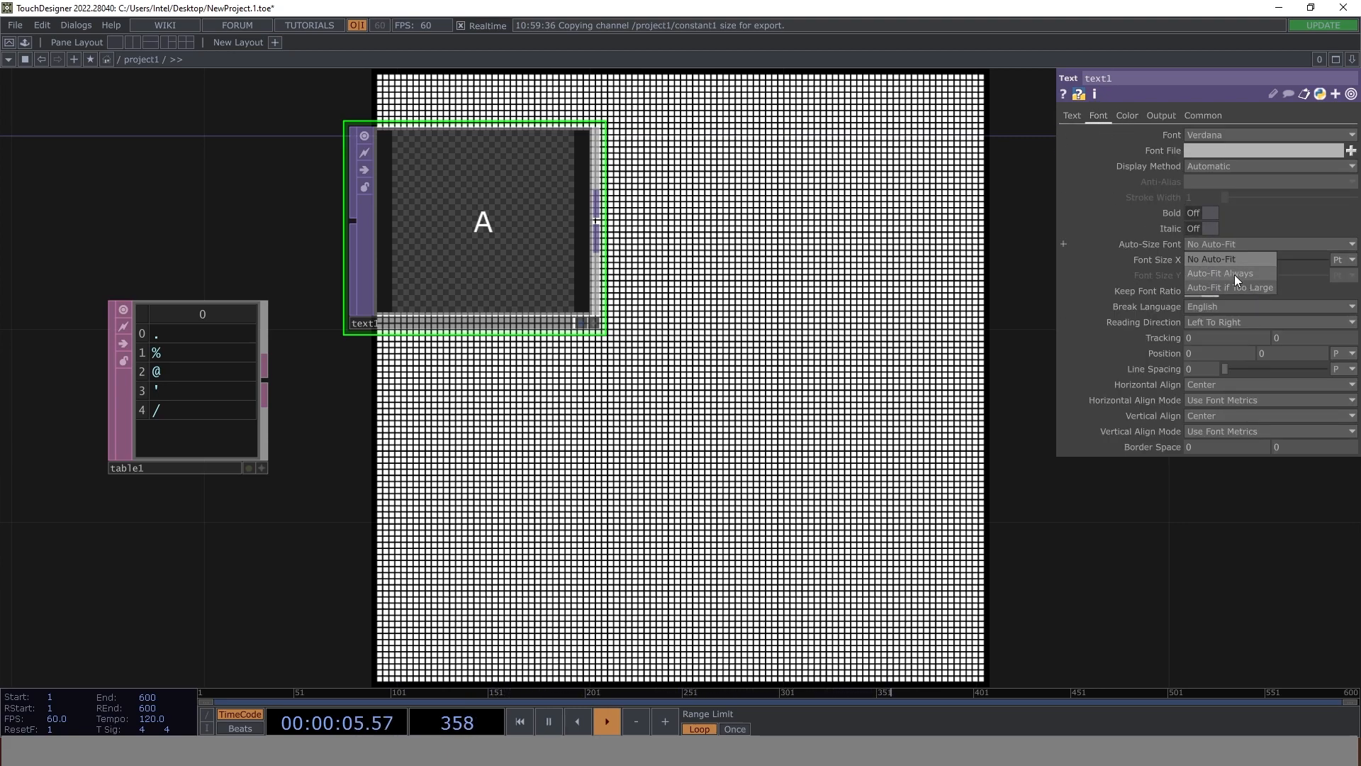
click(1235, 274)
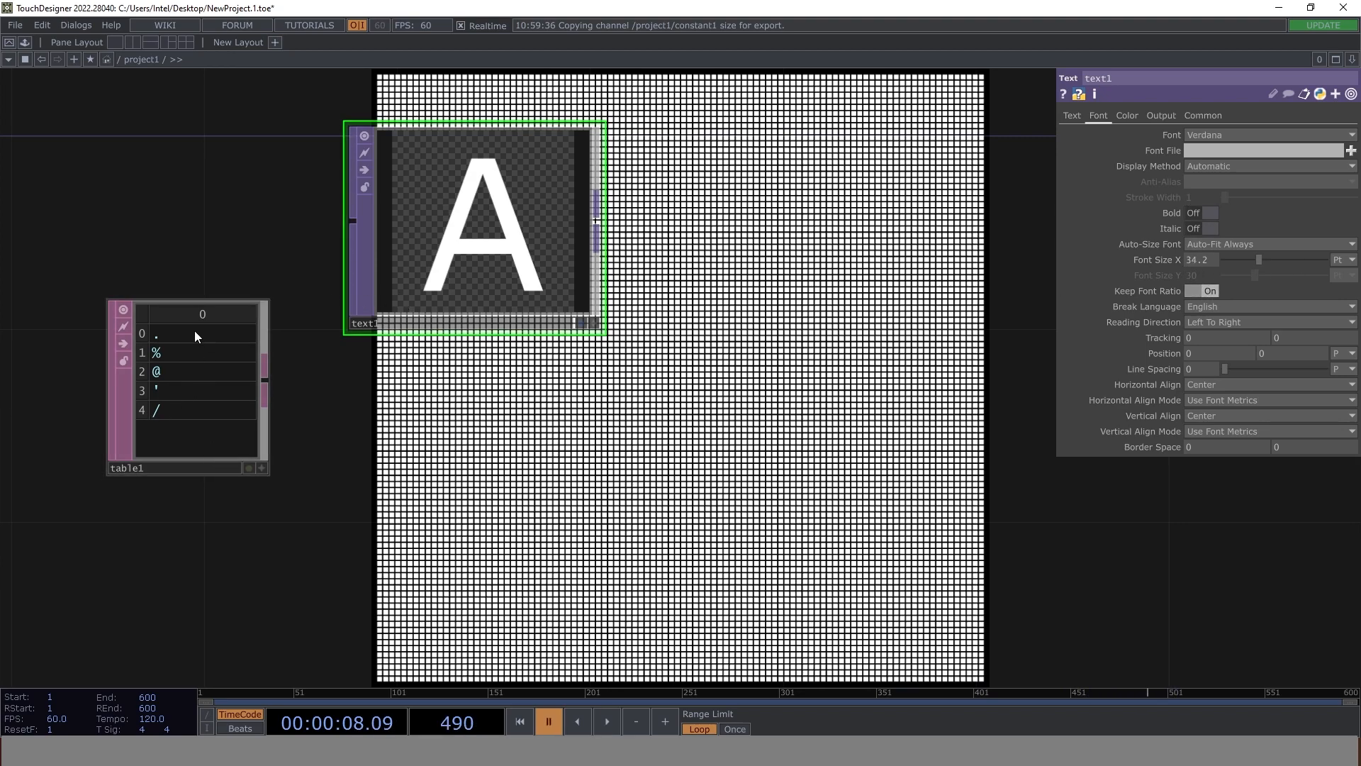
- Enter op('table1')[me.digits,0] as the constant value of text1's Text parameter
click(1079, 114)
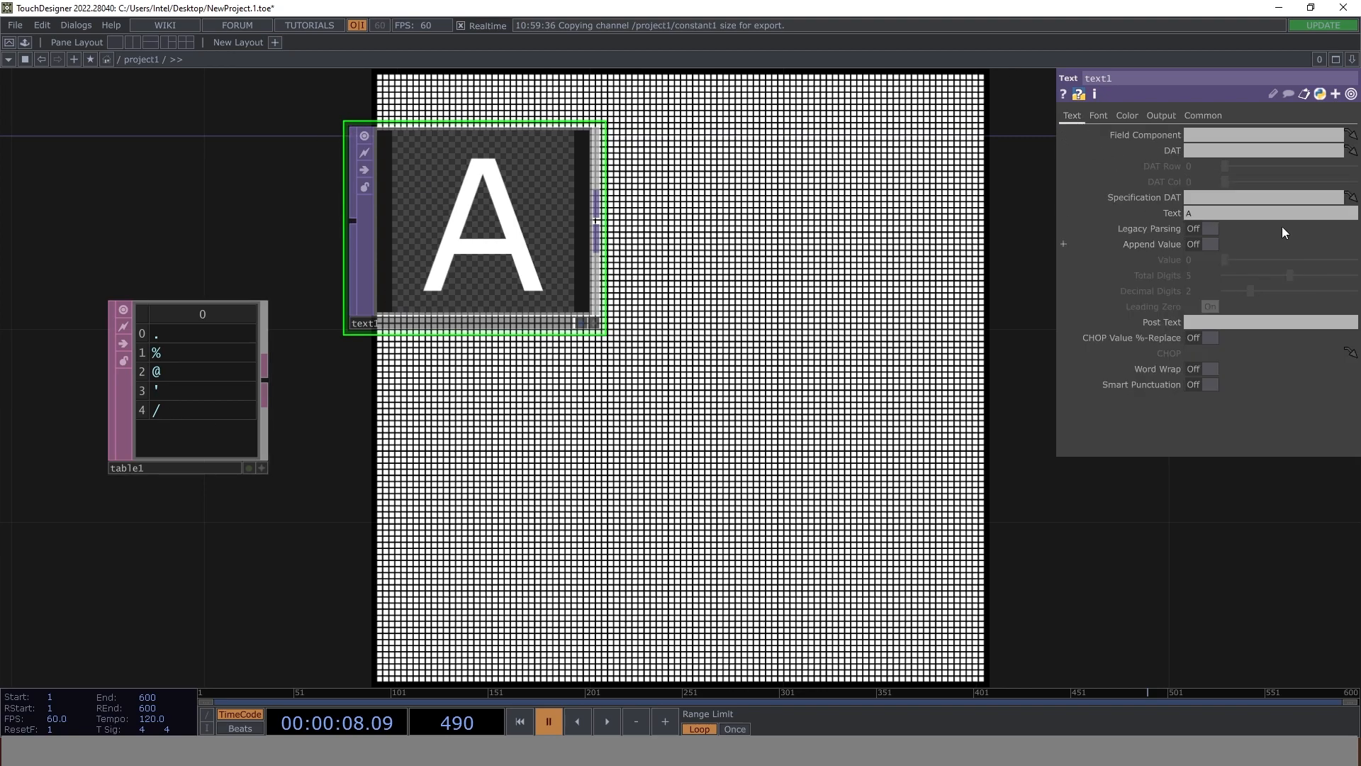
click(1177, 213)
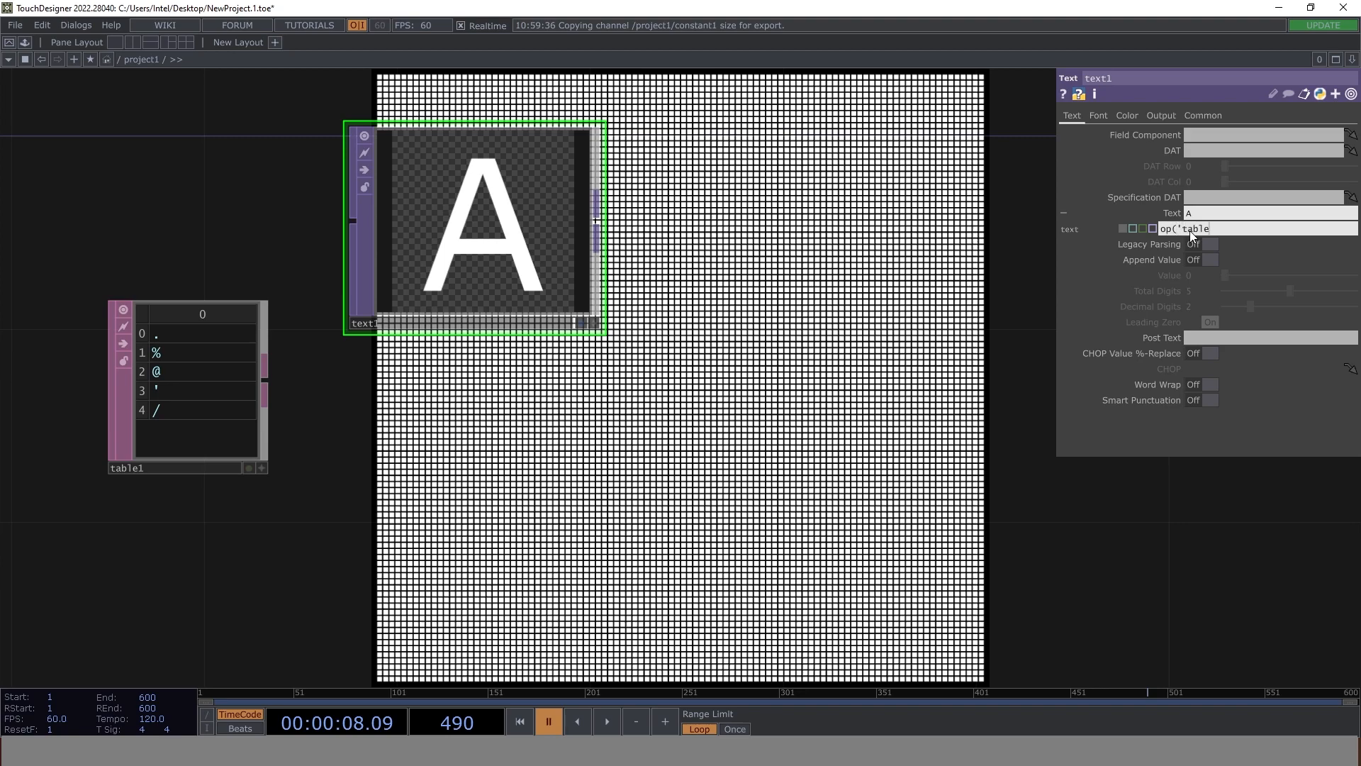
text(')[me.digits,0)
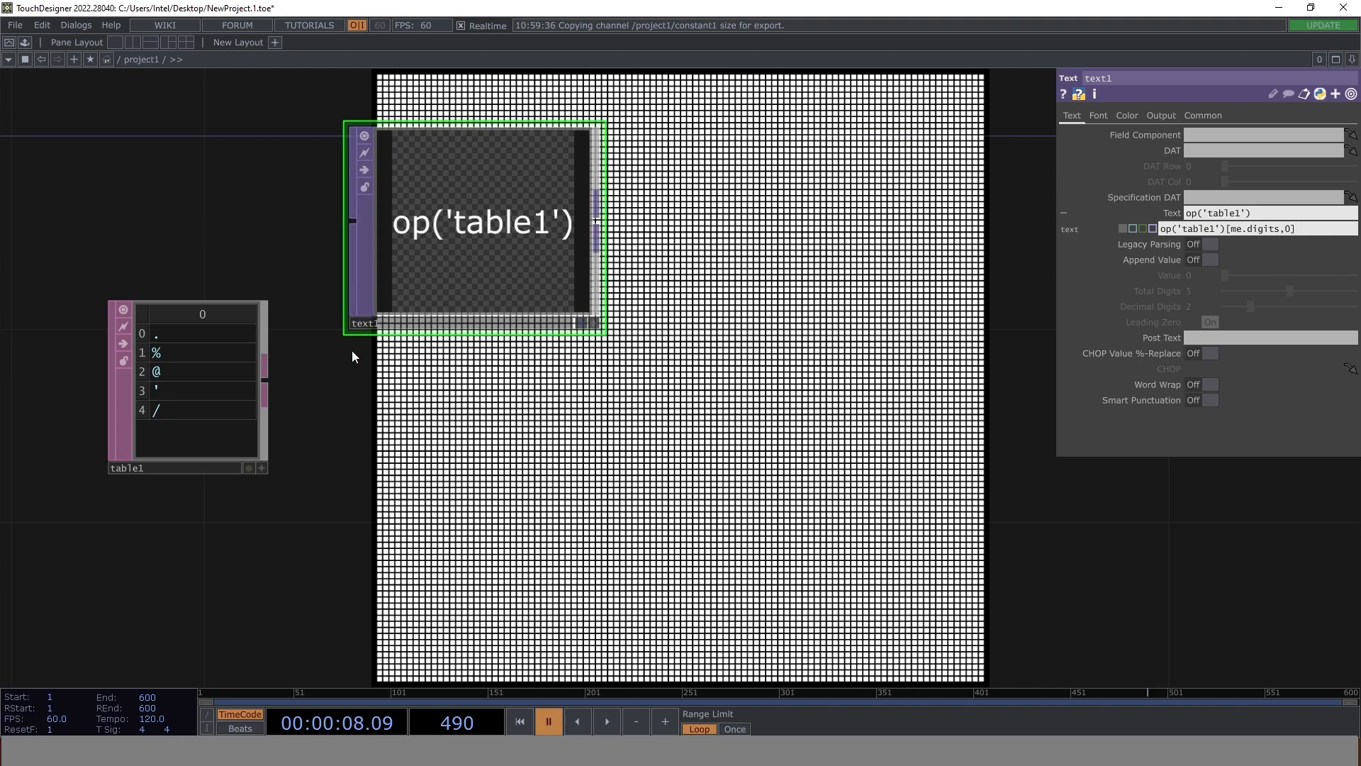
- Rename the Text TOP from text1 to text0
scroll(395, 313, up, 5)
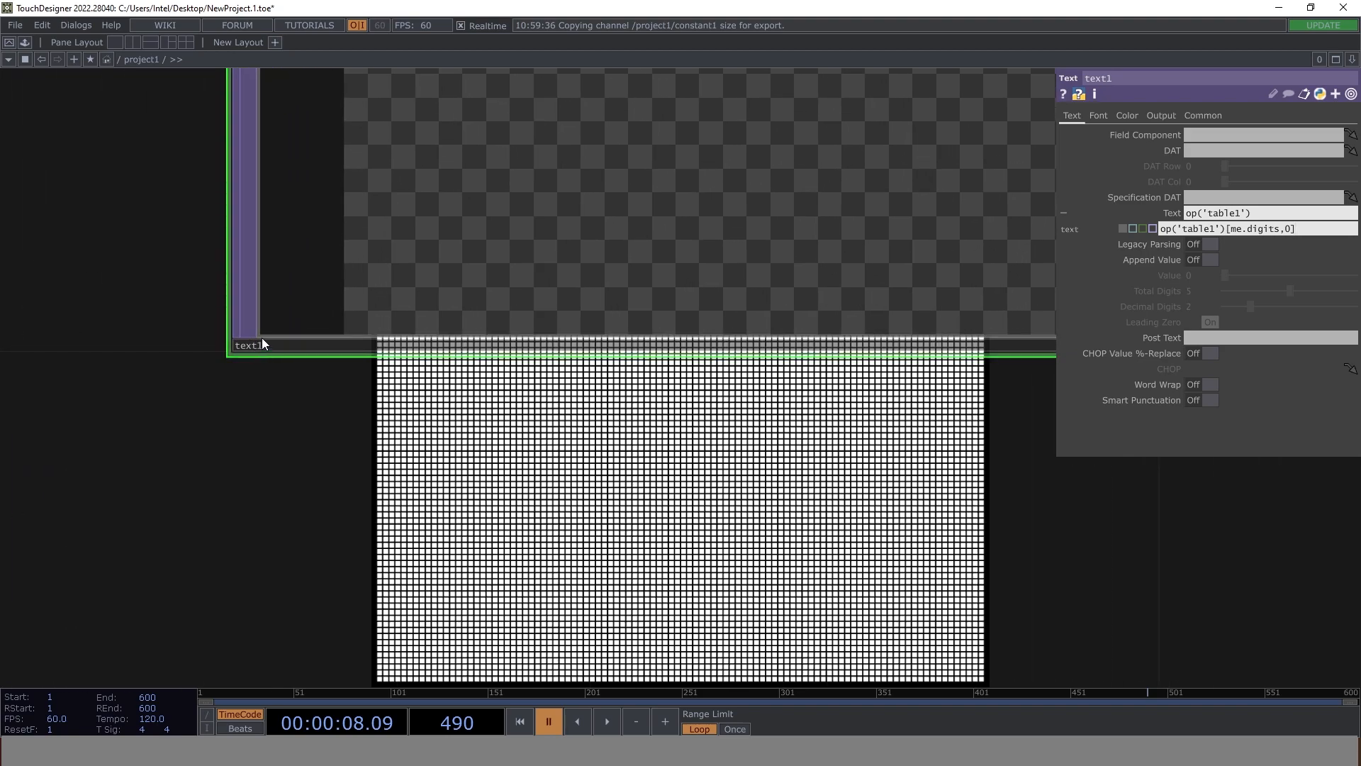
scroll(360, 248, down, 5)
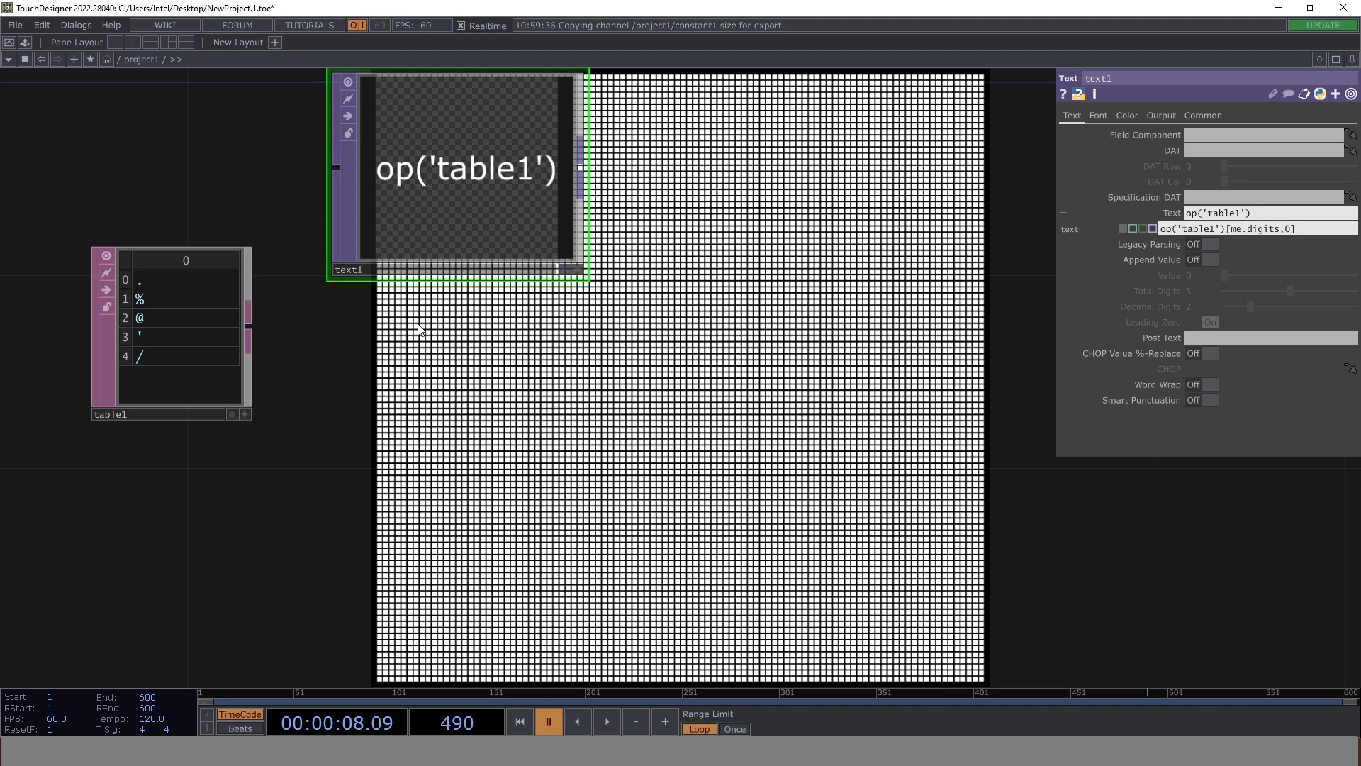
scroll(362, 280, up, 4)
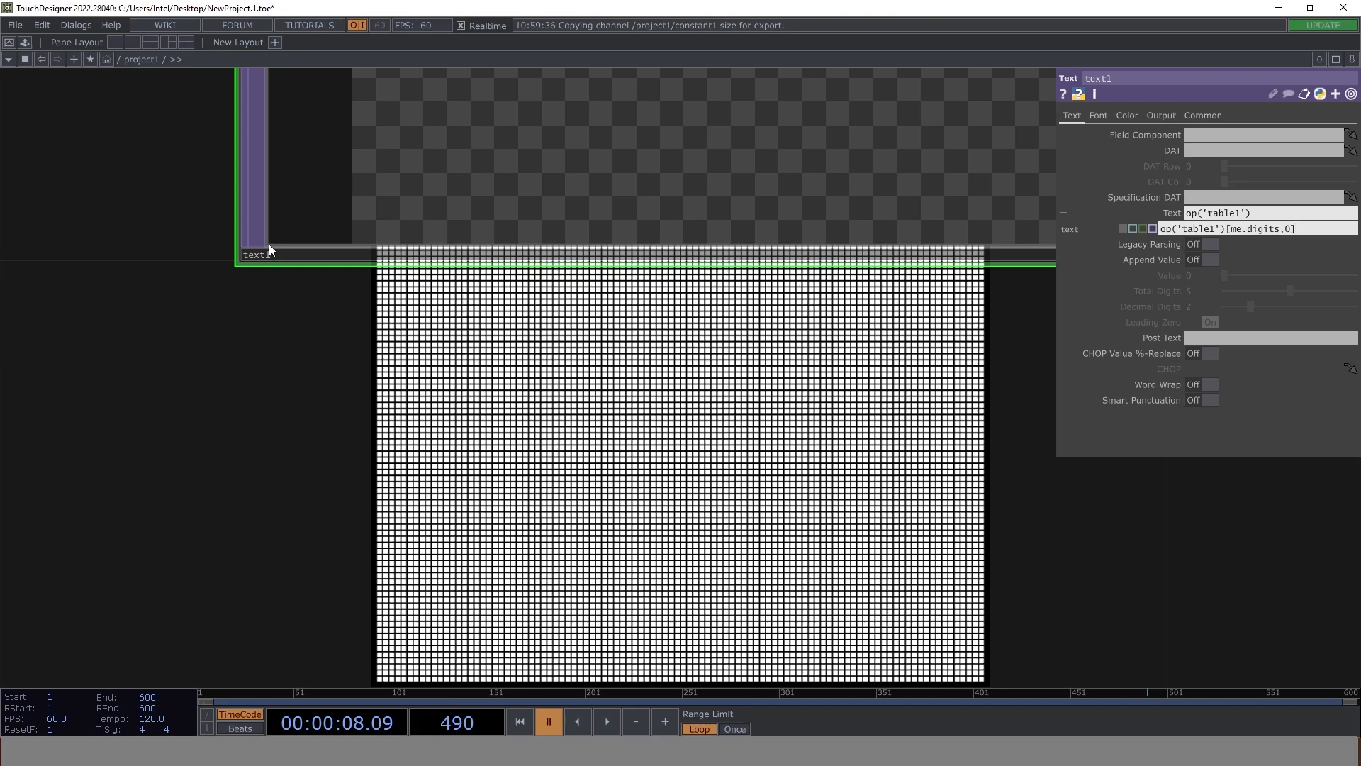
scroll(270, 245, down, 3)
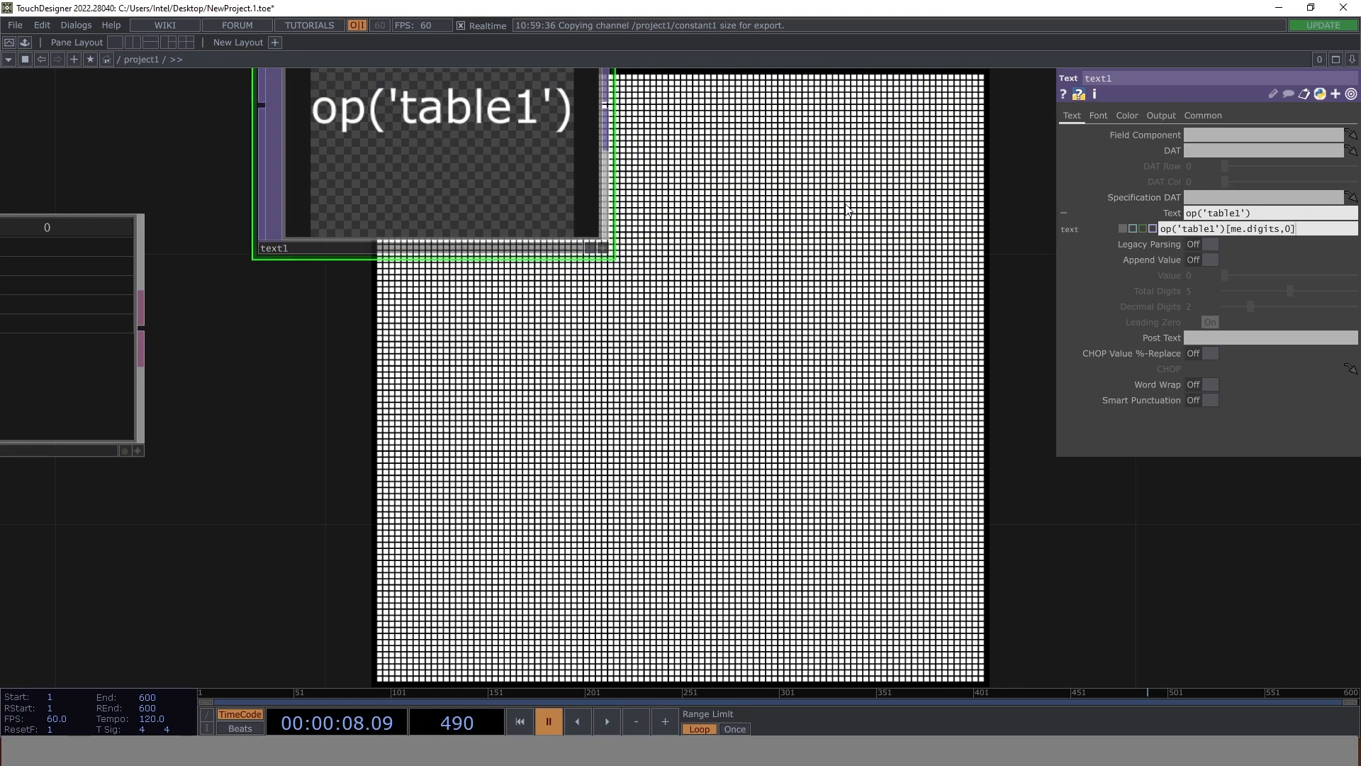
click(293, 249)
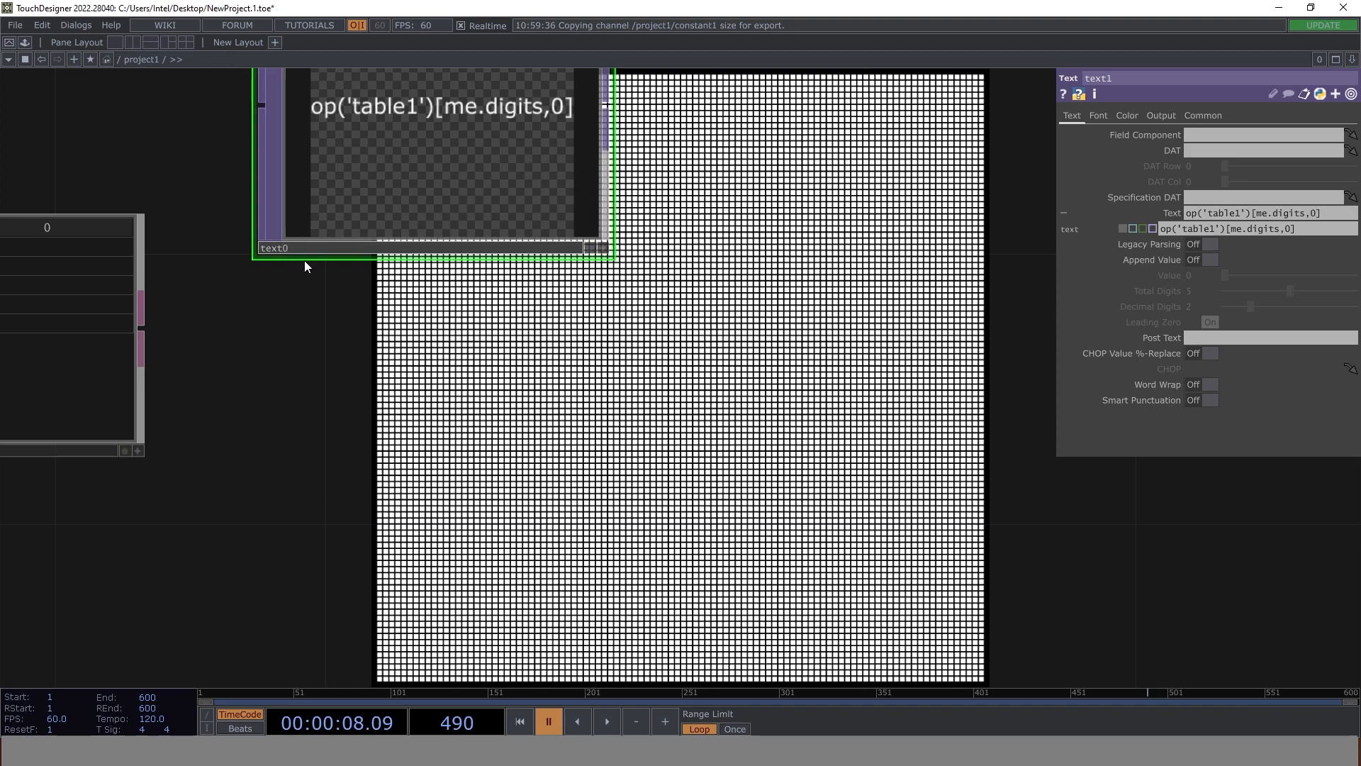
key(Return)
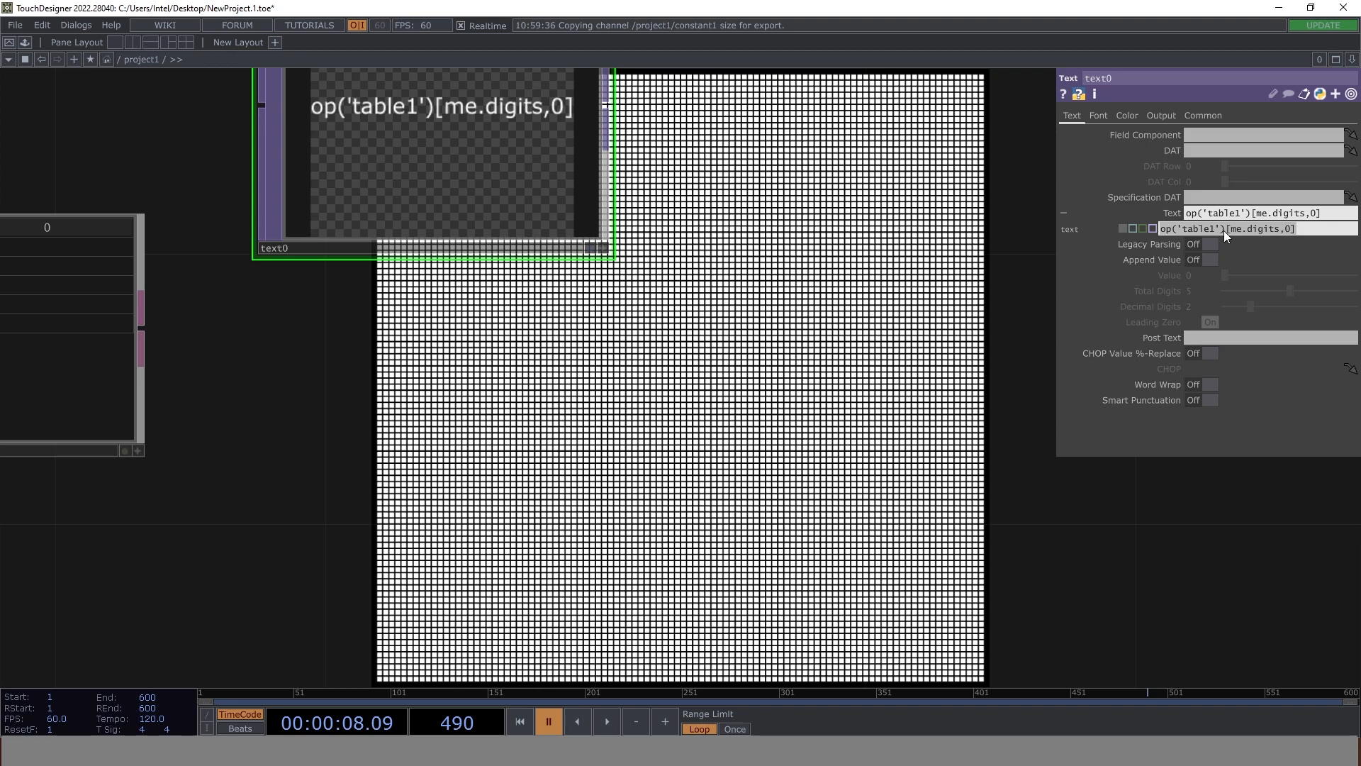
- Switch text0's Text parameter to expression mode and enter op('table1')[me.digits,0]
click(1134, 229)
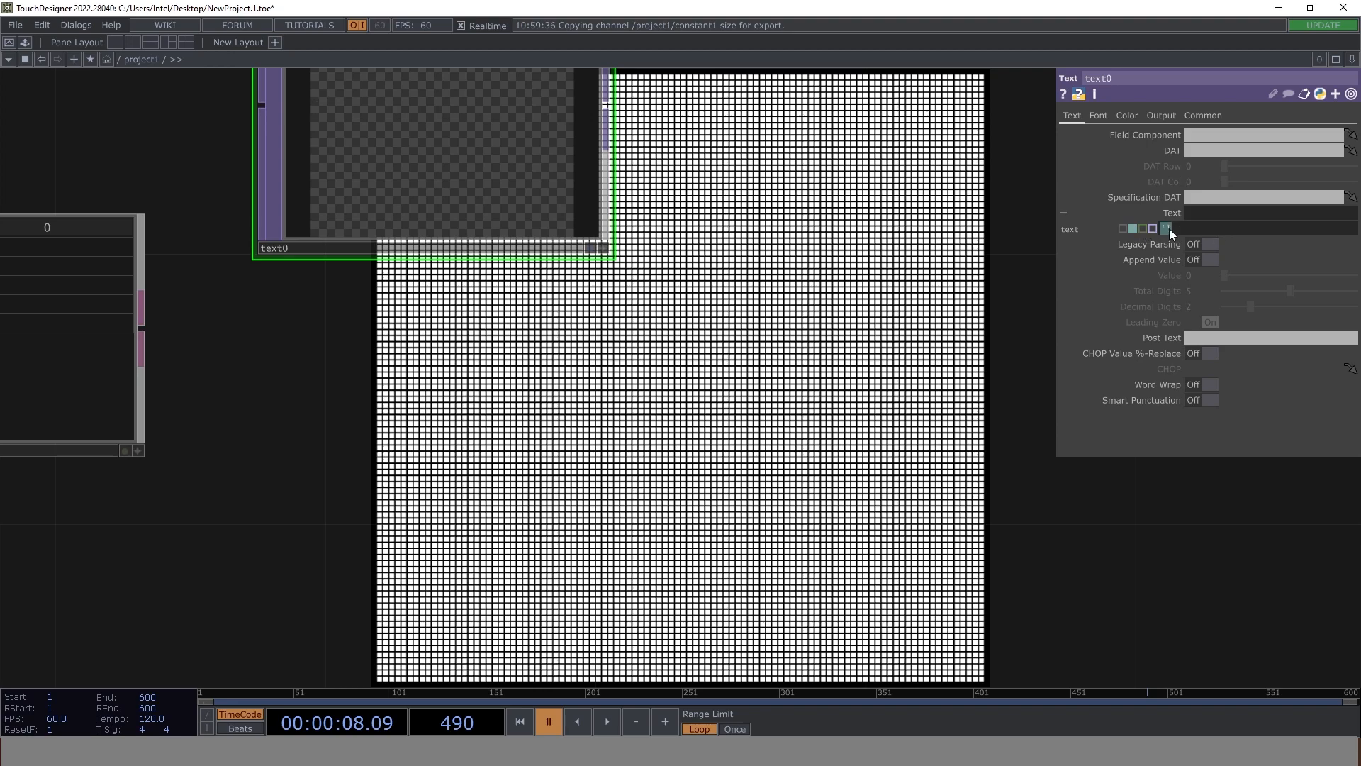
text(op('table1')[me.digits,0])
key(Return)
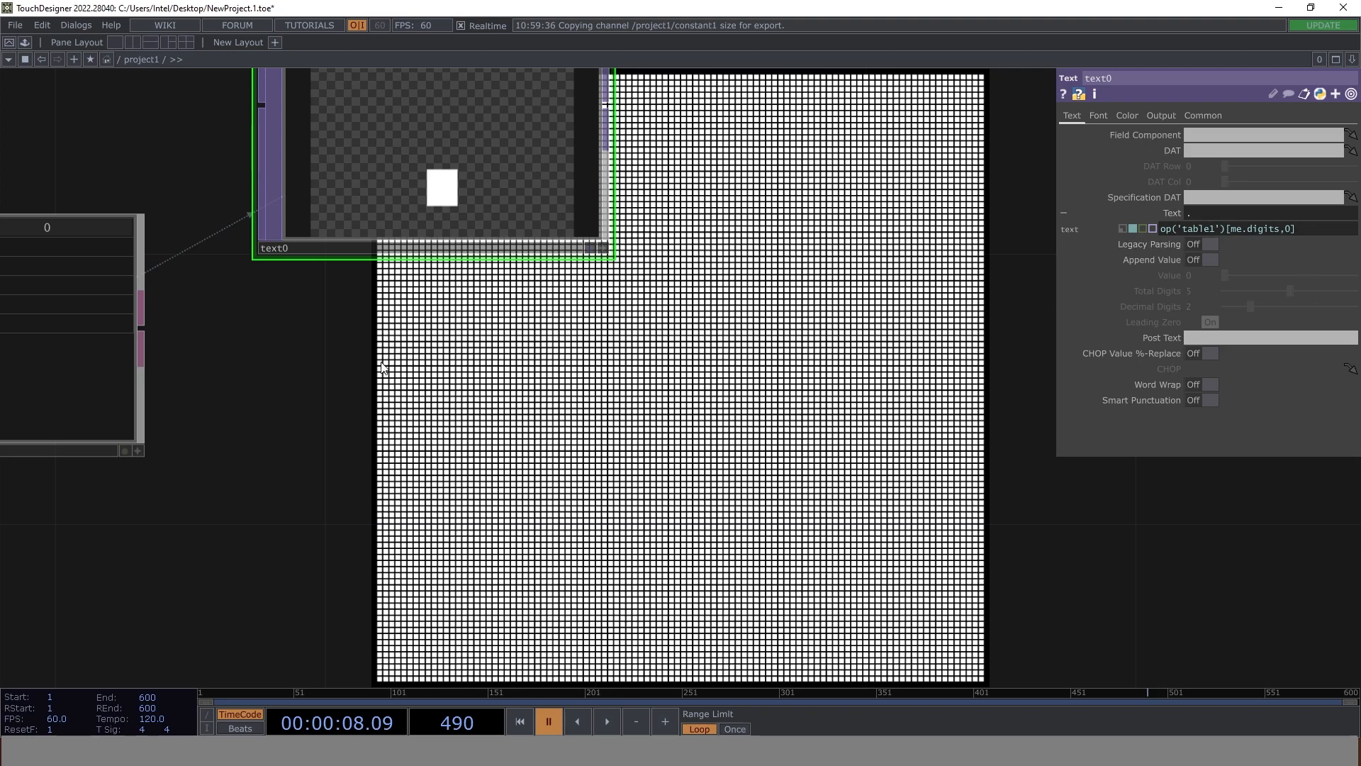
- Test the row lookup by renaming the Text TOP to text1 and text2, and restore the name text0
drag(271, 297, 550, 372)
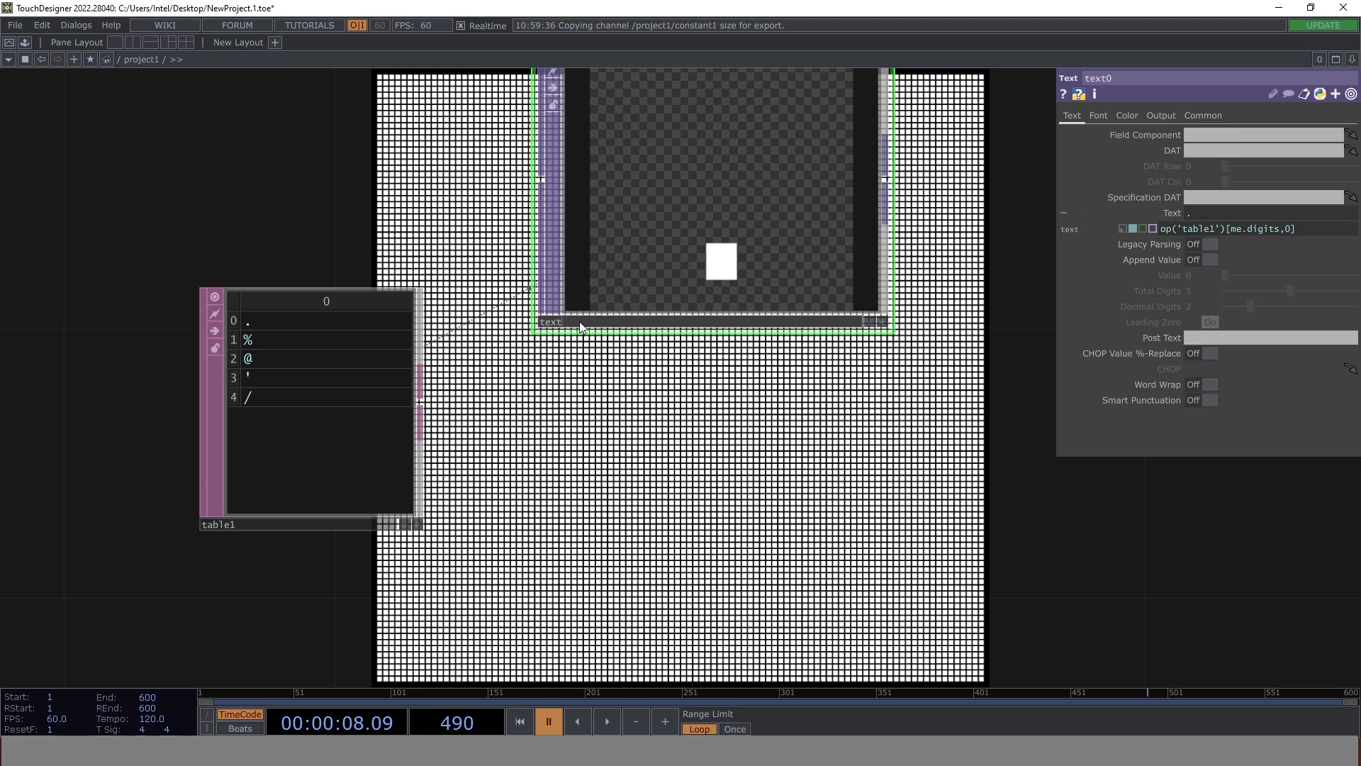
text(1)
key(Return)
drag(563, 387, 214, 375)
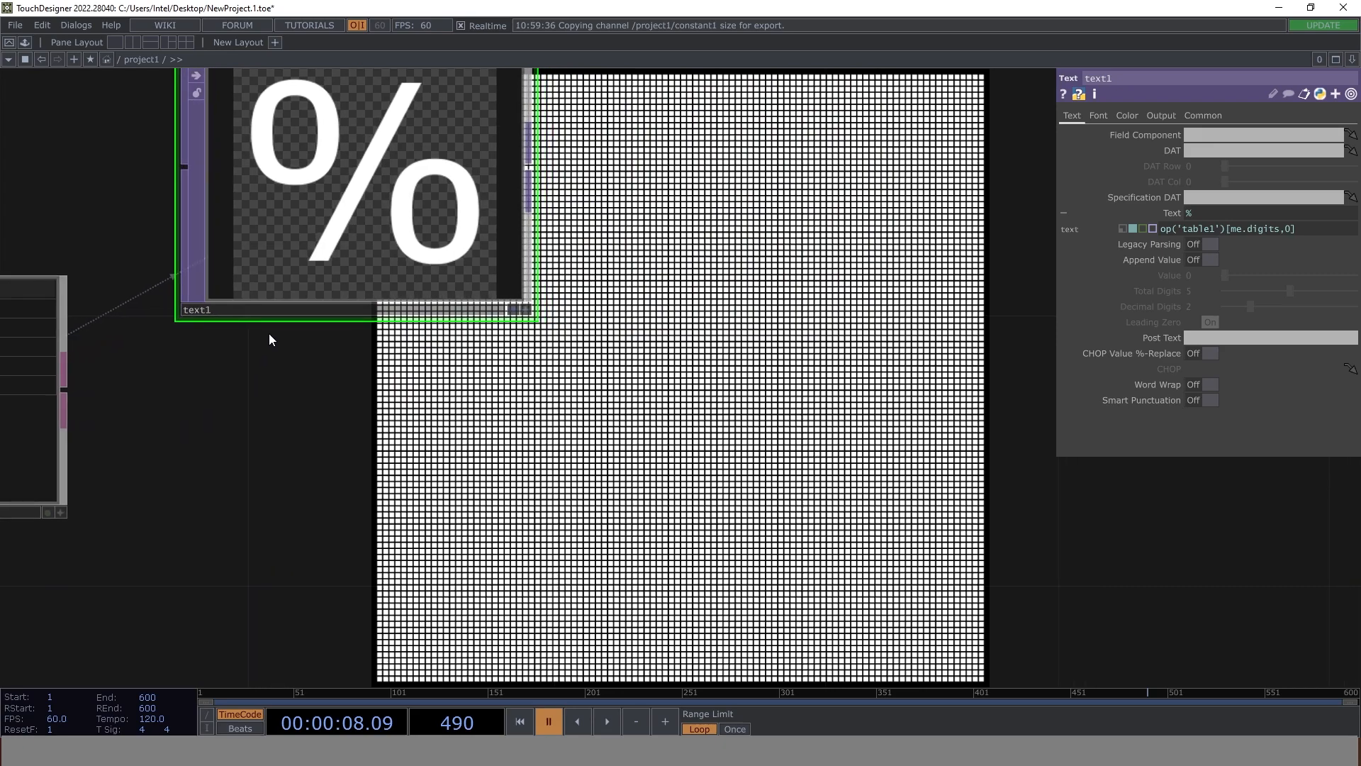
click(229, 310)
key(BackSpace)
text(2)
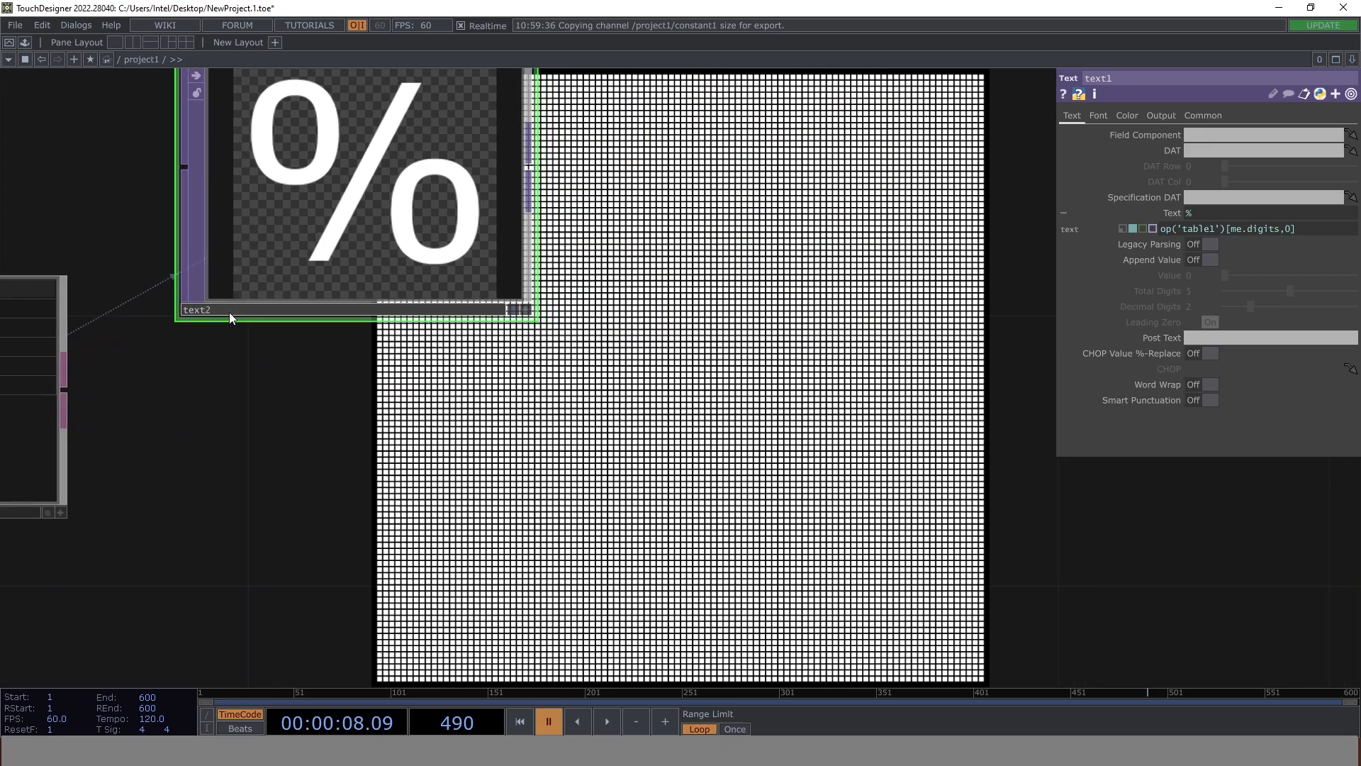
key(Return)
drag(242, 519, 451, 527)
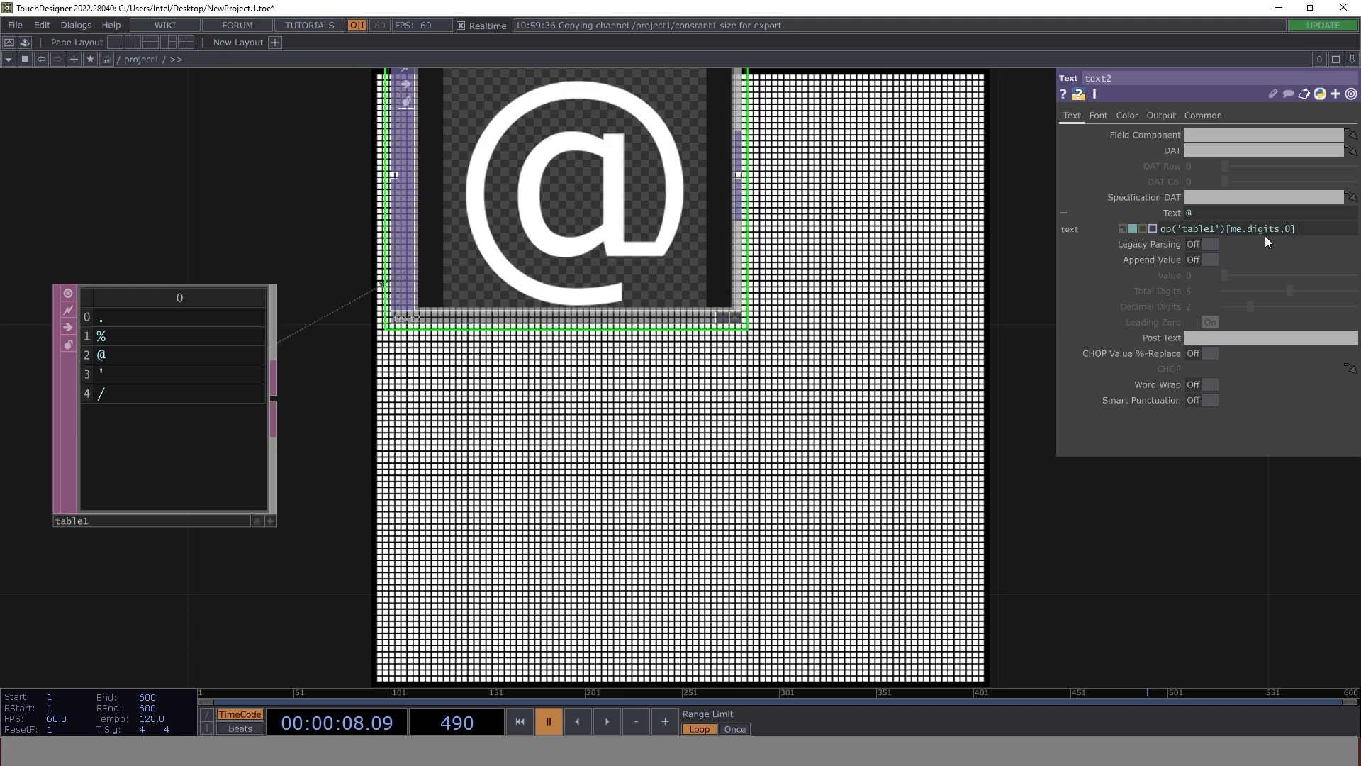
drag(317, 385, 254, 389)
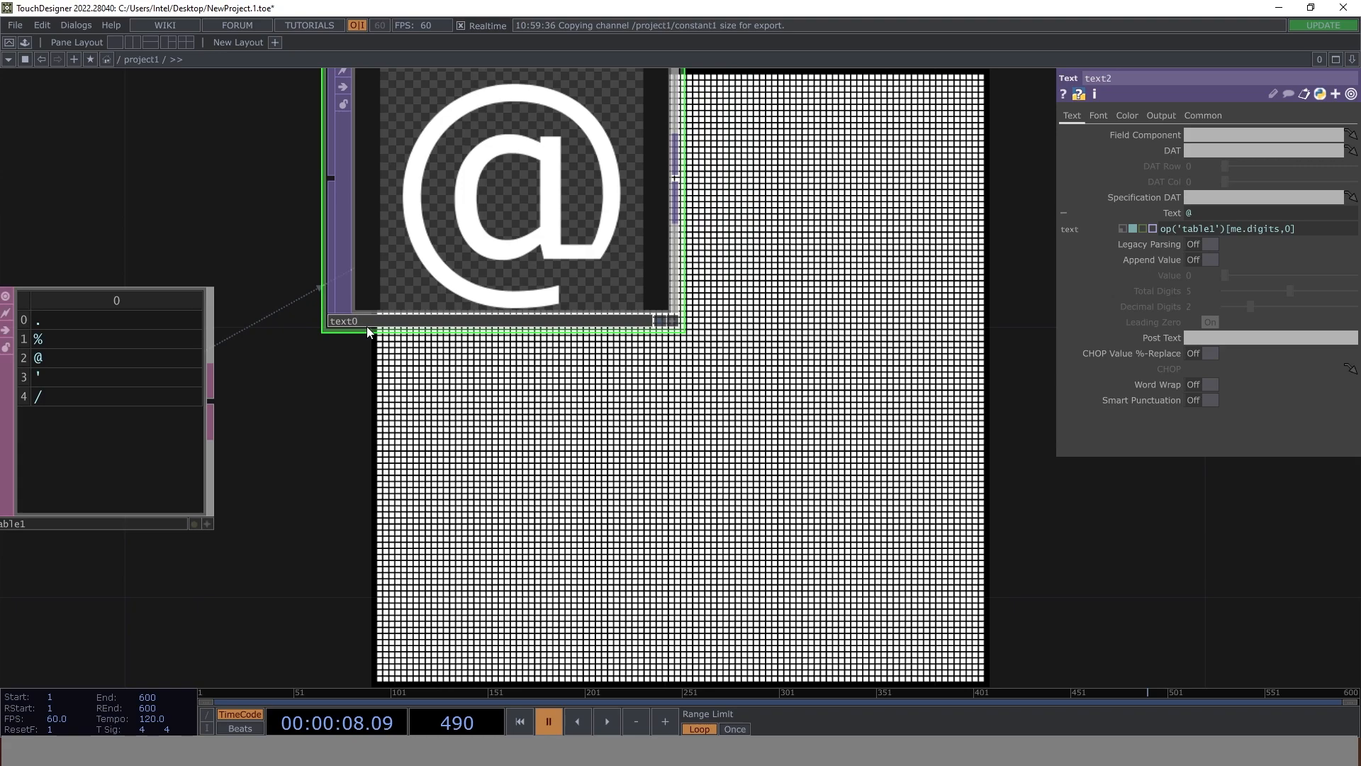
text(0)
key(Return)
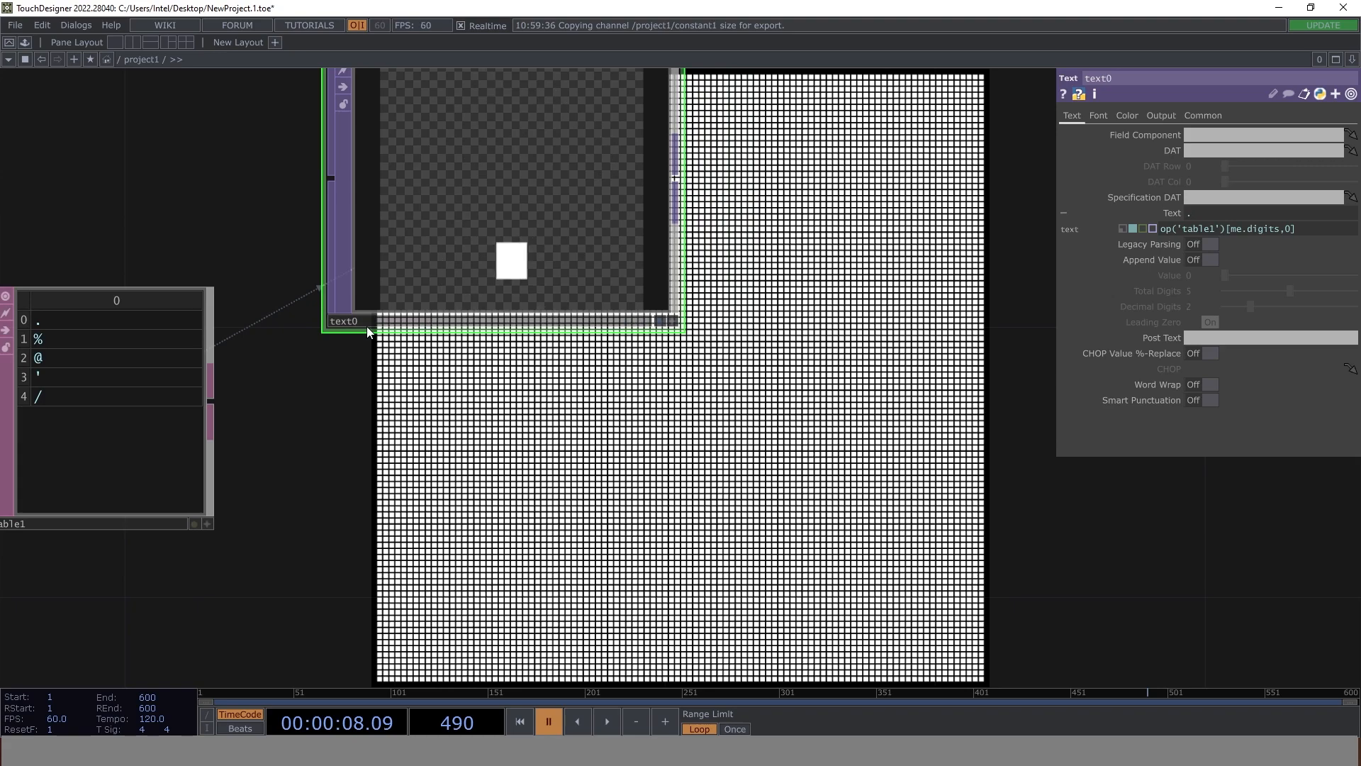
- Make table1 editable in its viewer and change row 0 to A
click(44, 326)
click(207, 523)
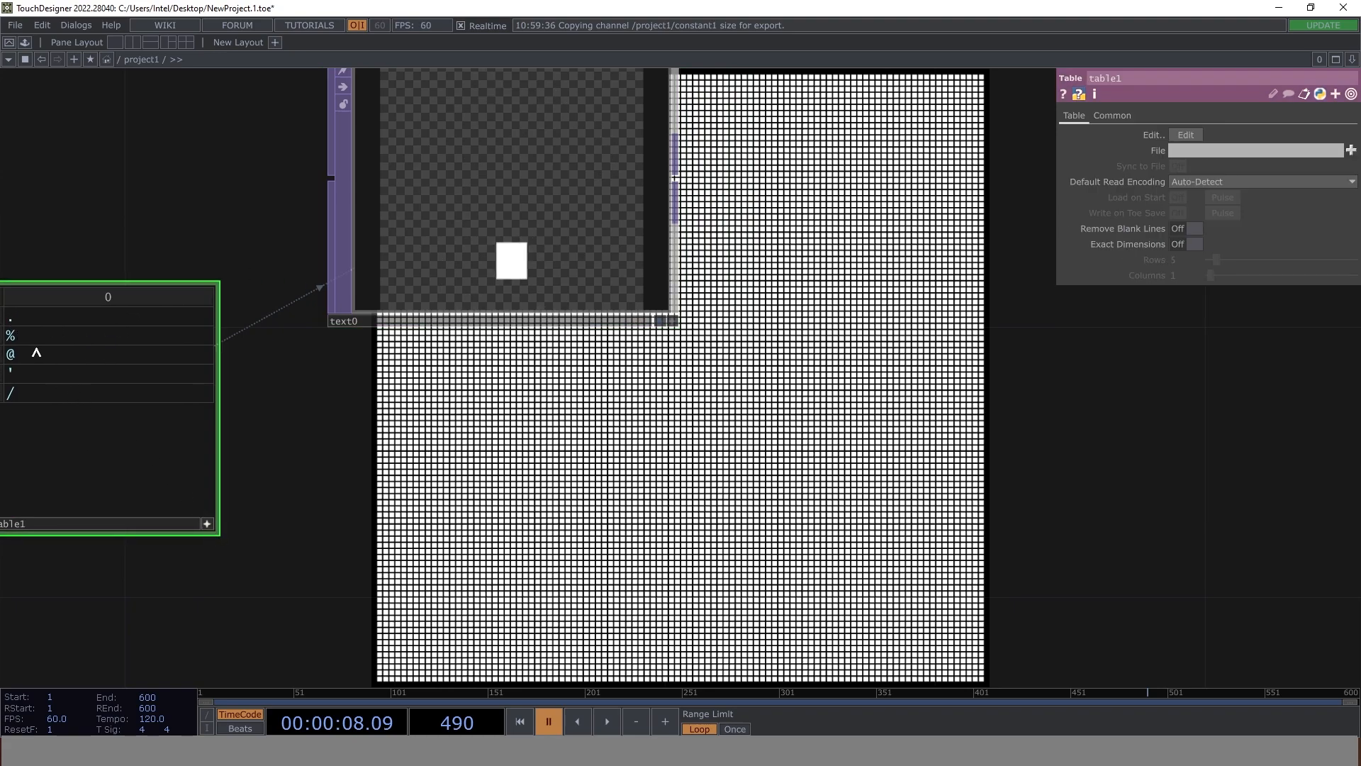
drag(160, 225, 245, 221)
click(114, 318)
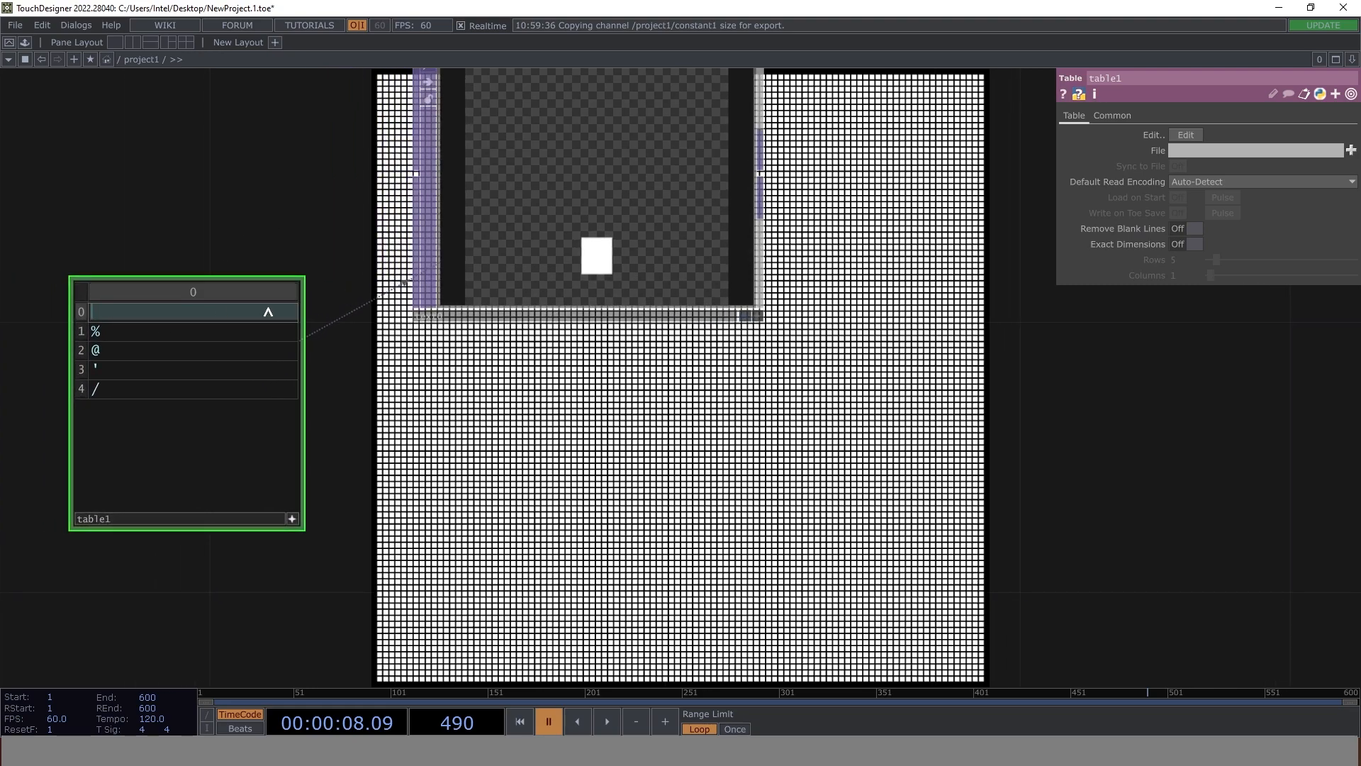
text(A)
click(160, 130)
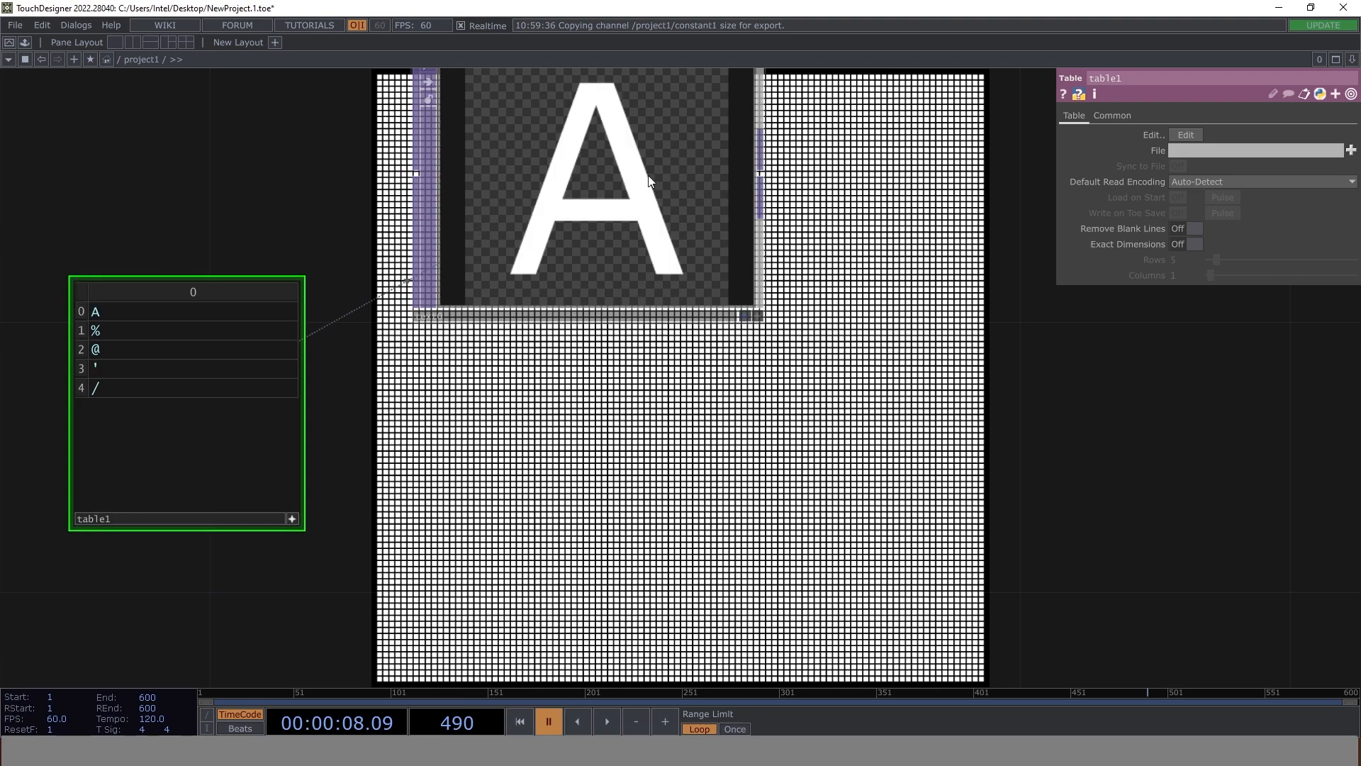
- Replace the character in row 0 of table1 with 9
click(98, 318)
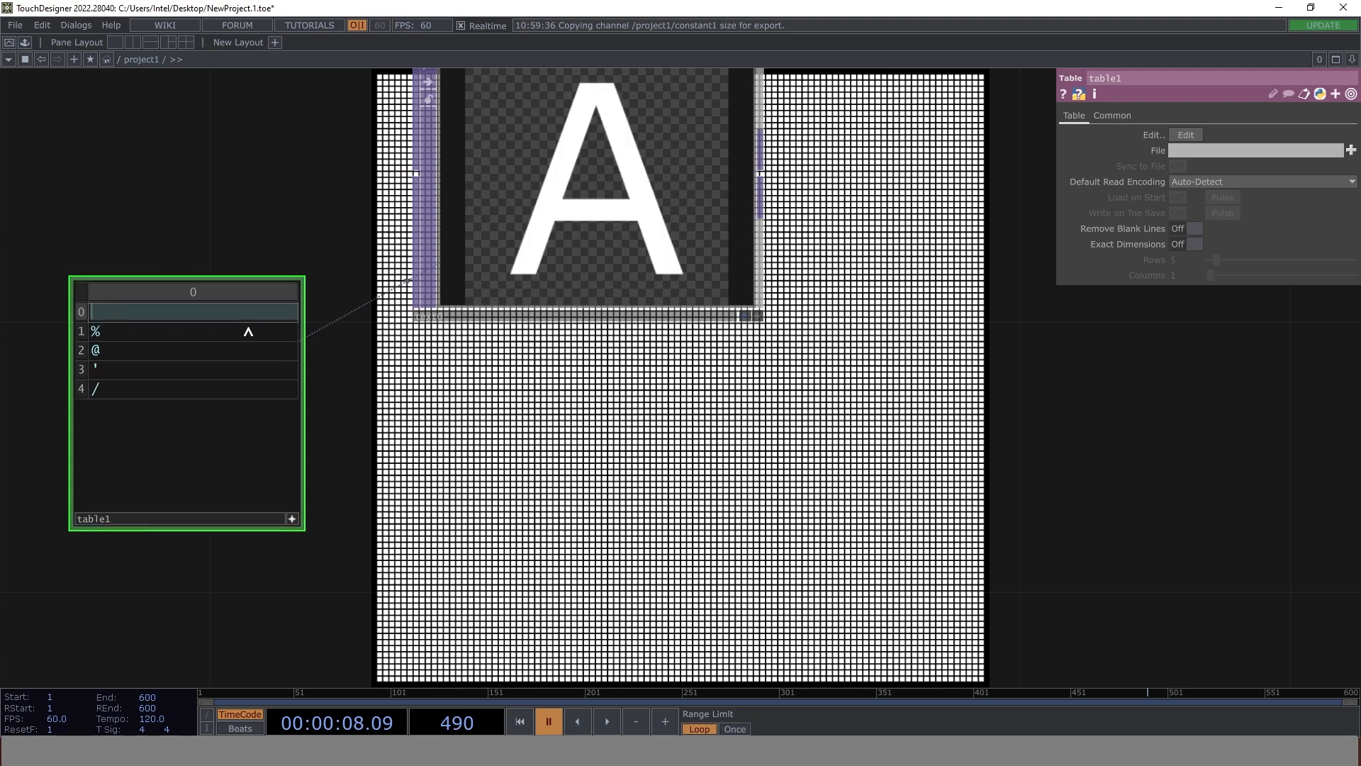
text(9)
click(142, 195)
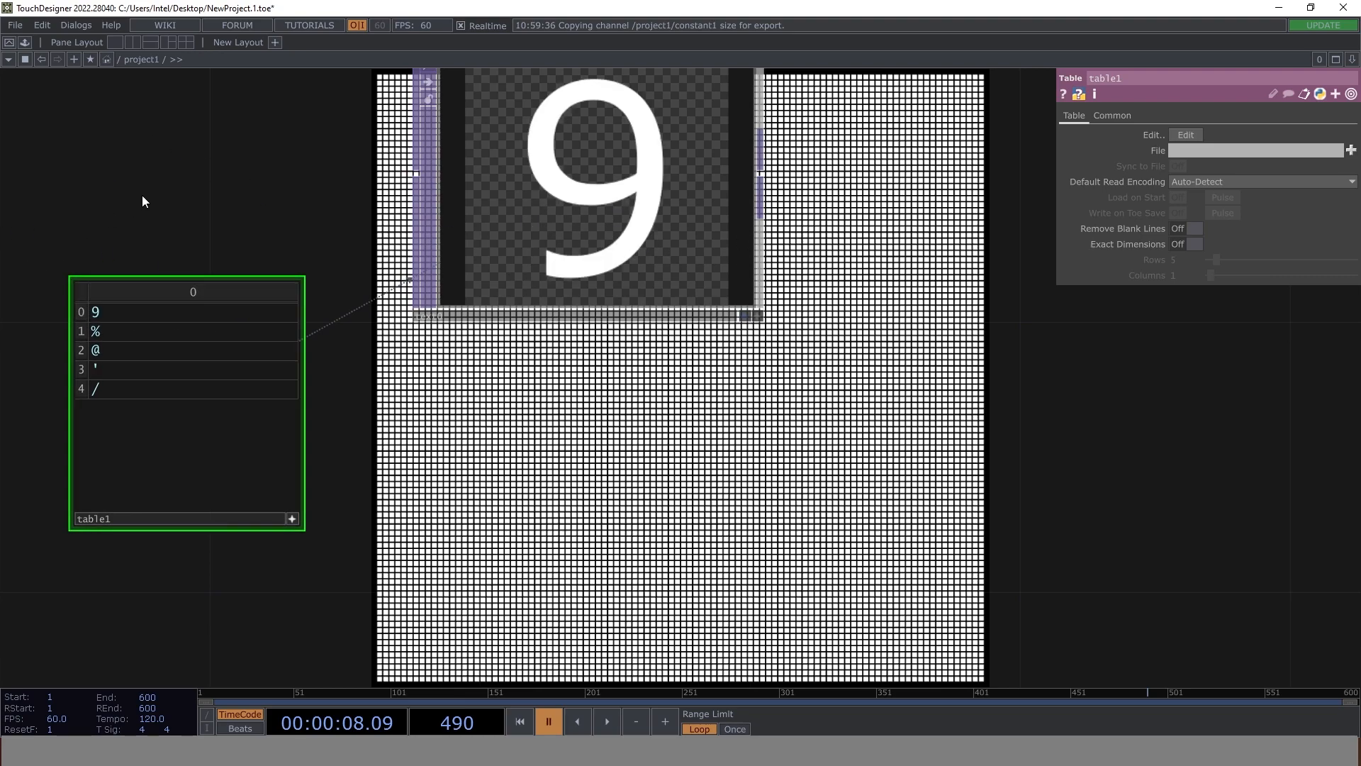
- Replace the character in row 0 of table1 with a period and make the table's viewer inactive again
drag(114, 316, 67, 303)
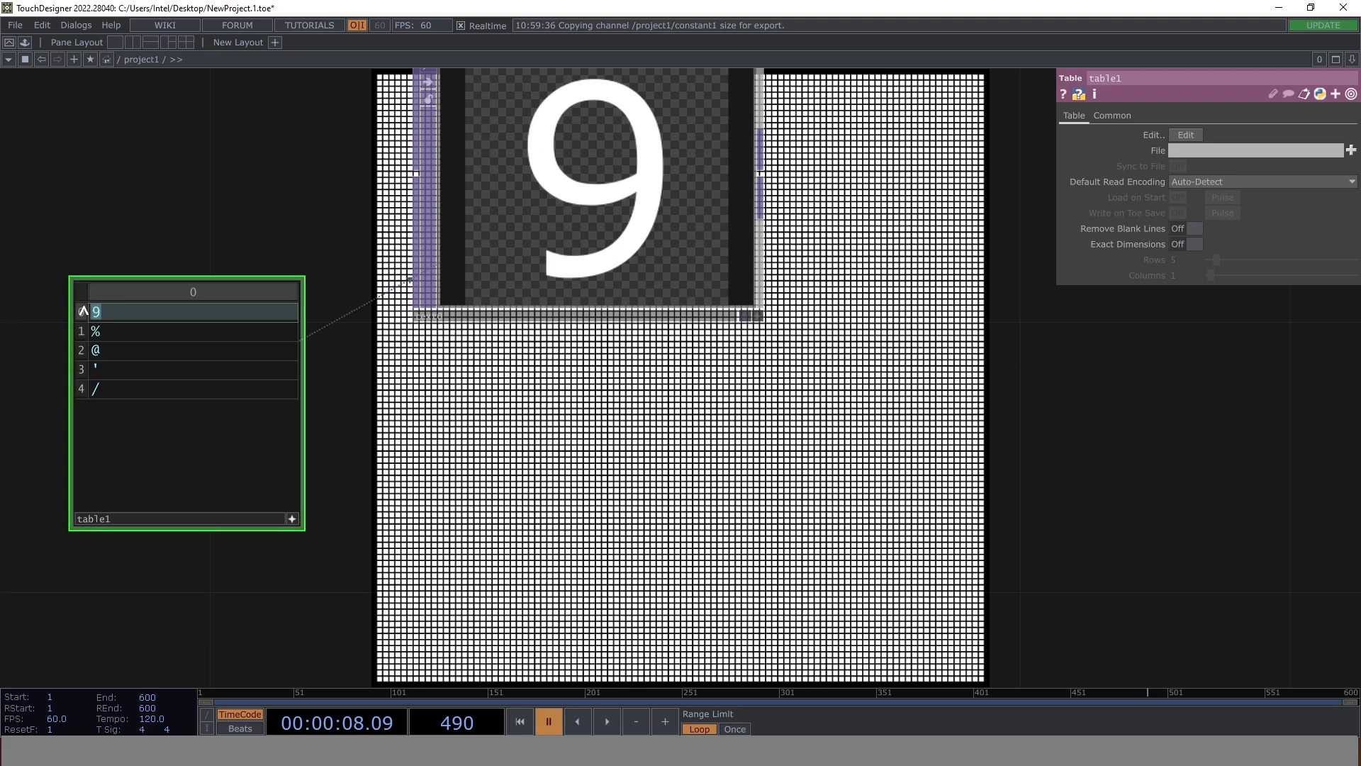
text(.)
click(164, 218)
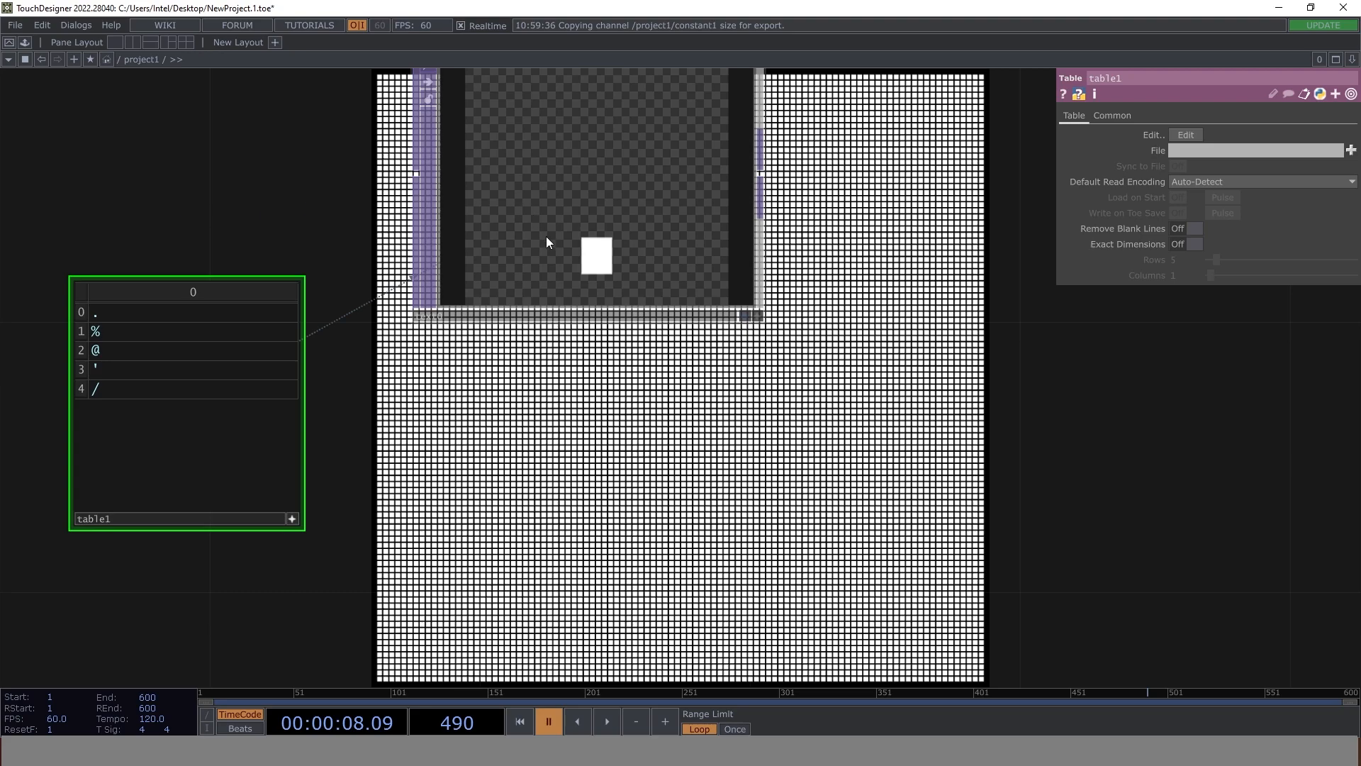
scroll(545, 239, down, 2)
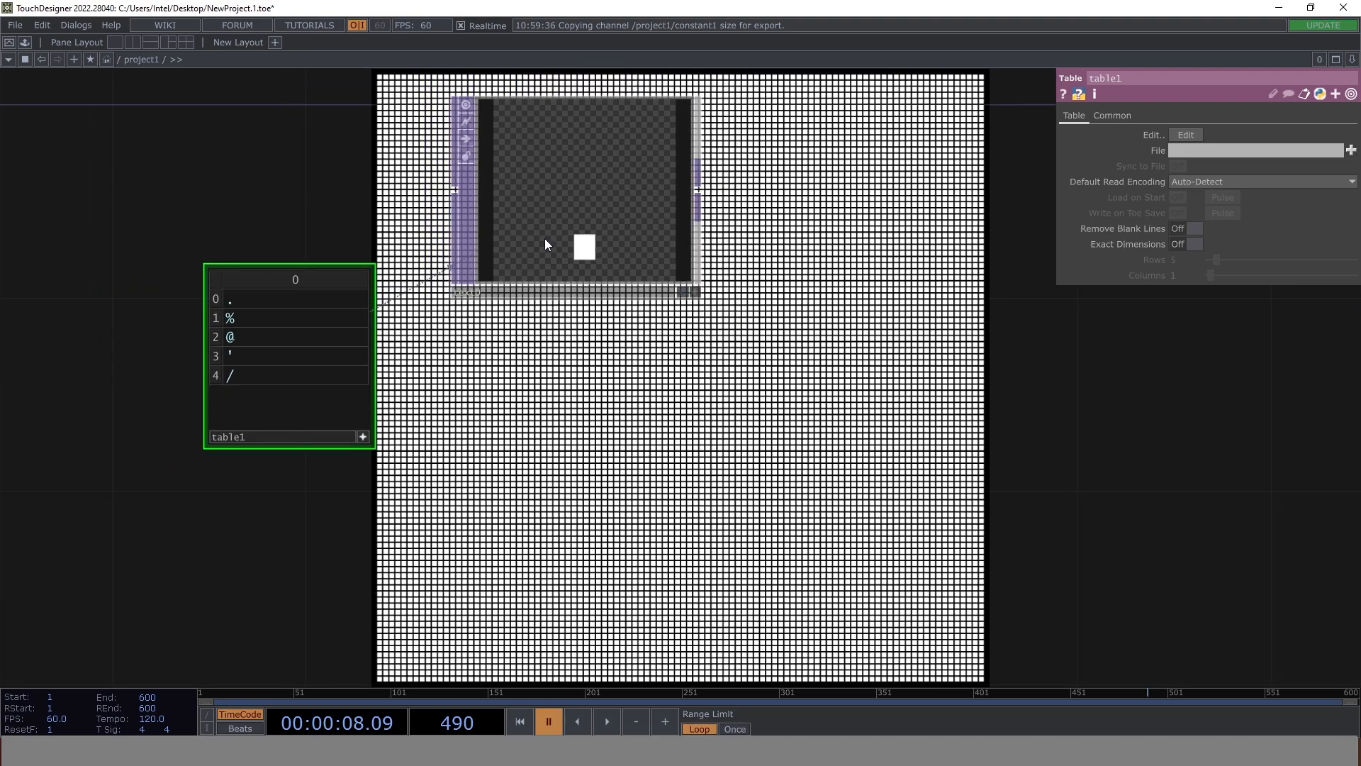
click(363, 437)
- Add a Replicator COMP to the network just below the text0 TOP
key(Tab)
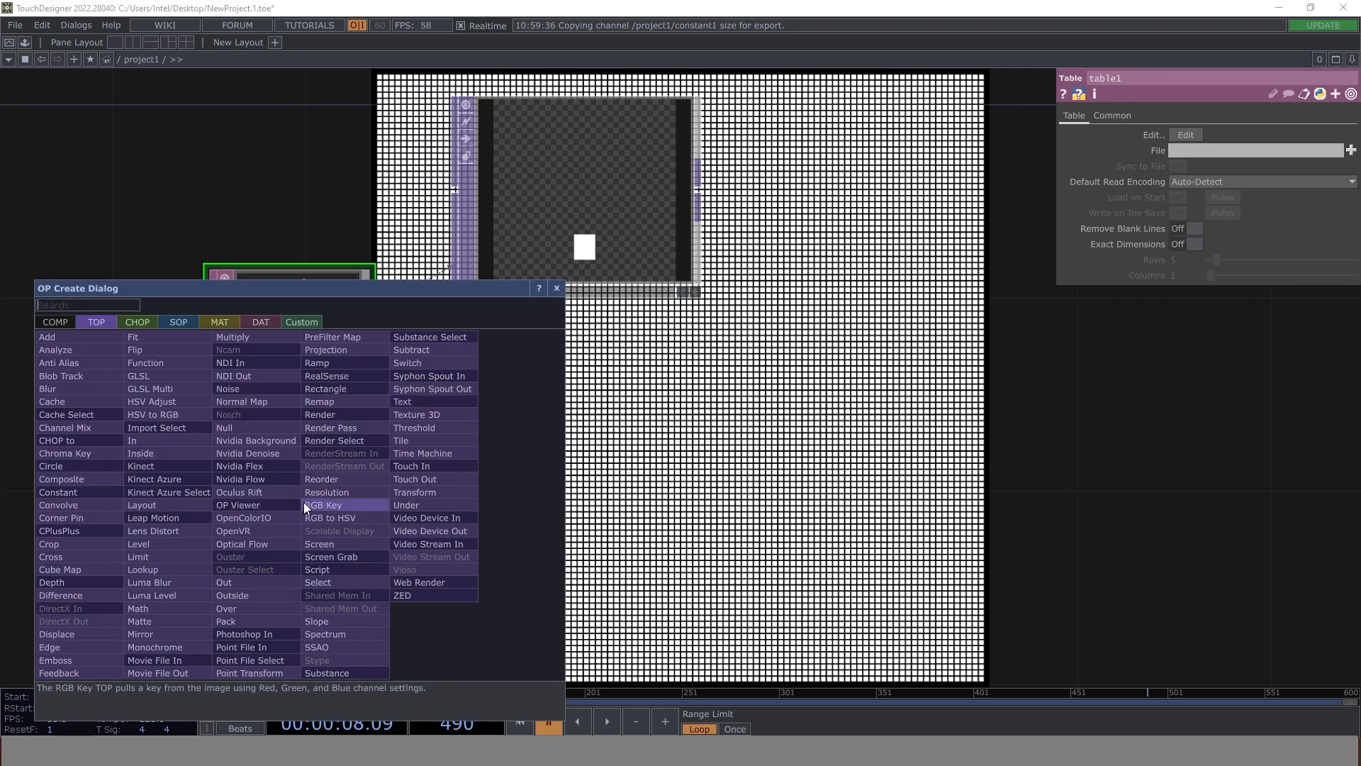
text(re)
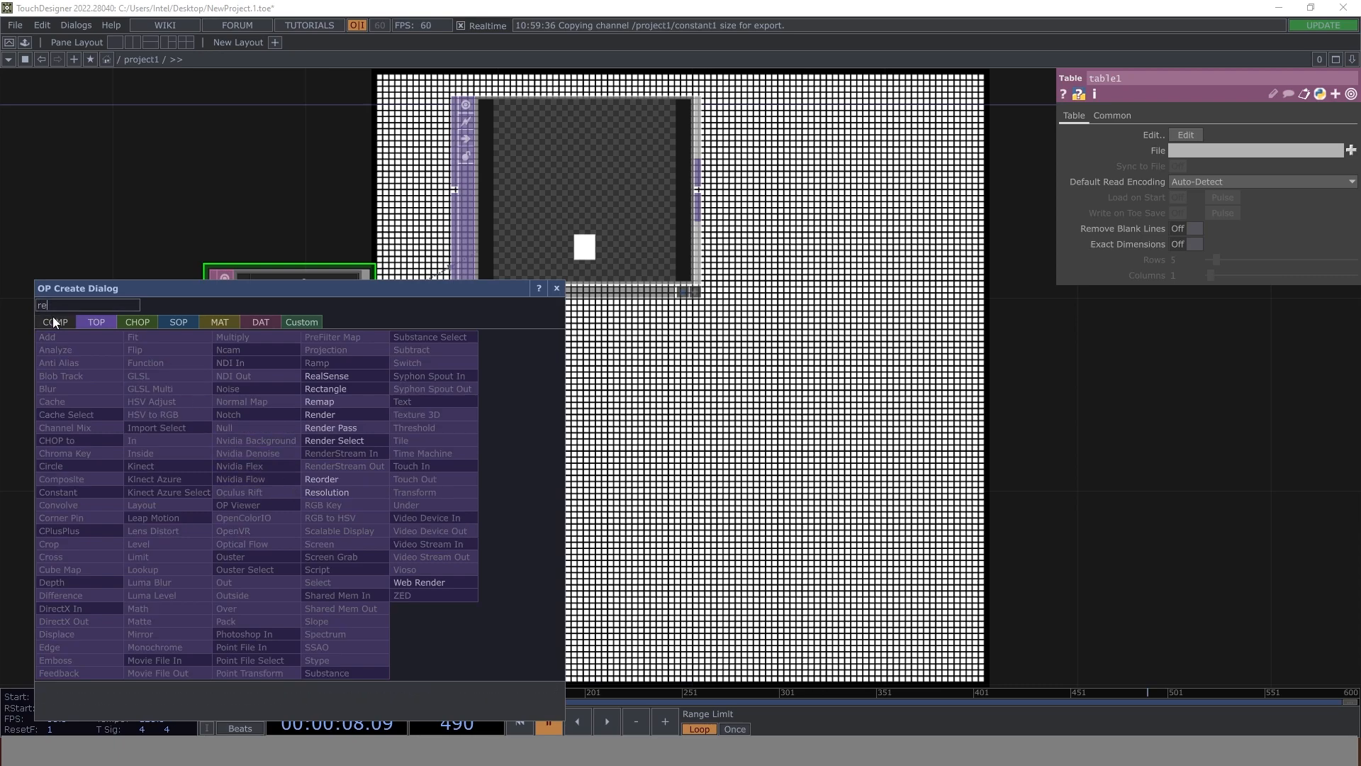
click(53, 317)
click(236, 414)
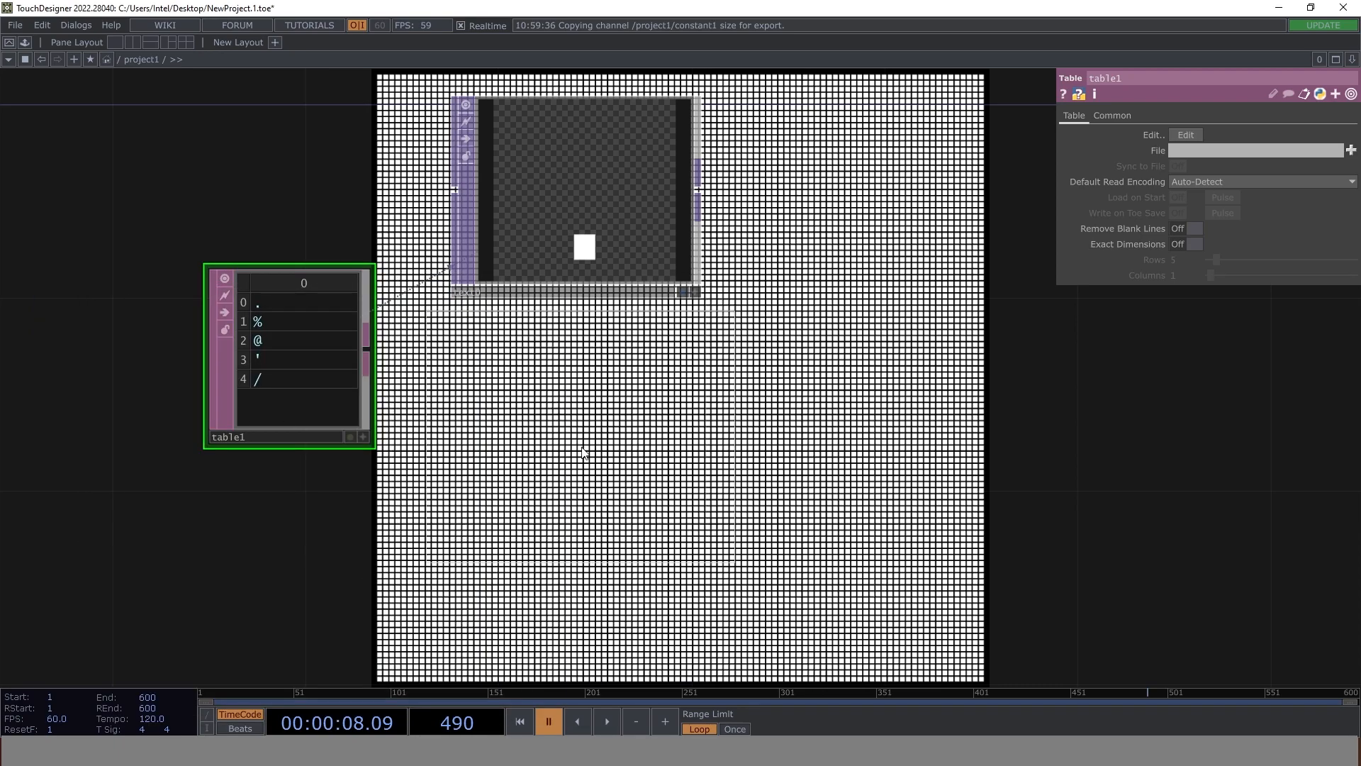
click(583, 449)
- Turn off the background display of rgbkey1 at the end of the render chain
scroll(680, 295, down, 5)
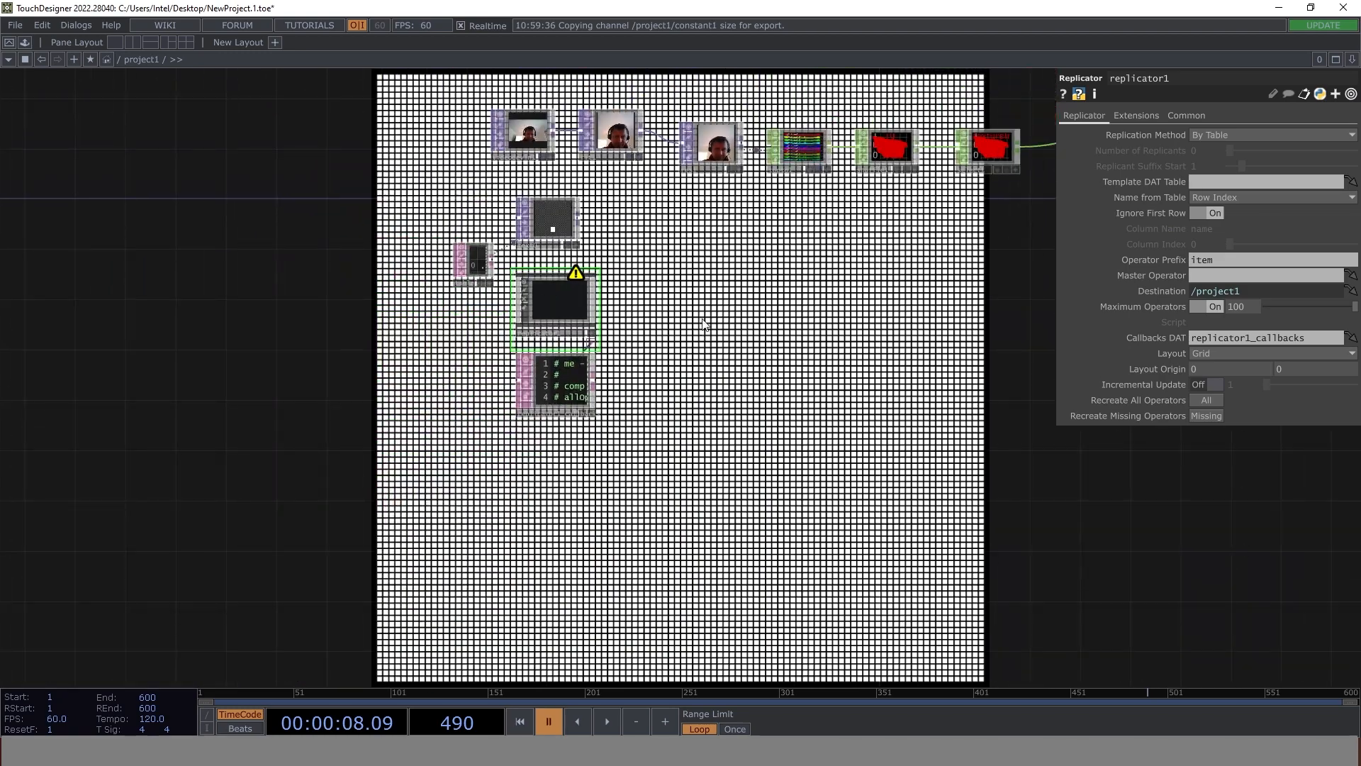
scroll(702, 330, right, 10)
scroll(722, 363, right, 4)
scroll(912, 258, right, 8)
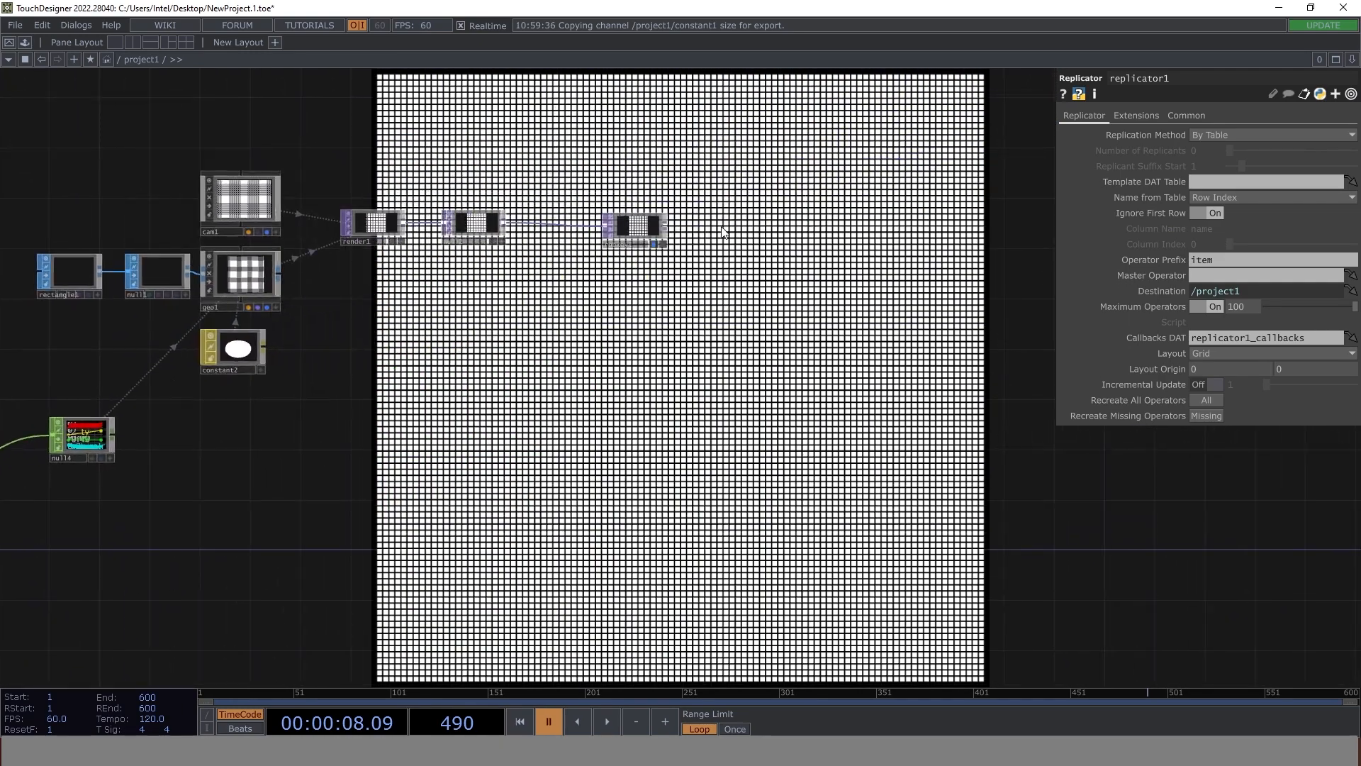
click(654, 244)
scroll(706, 360, left, 8)
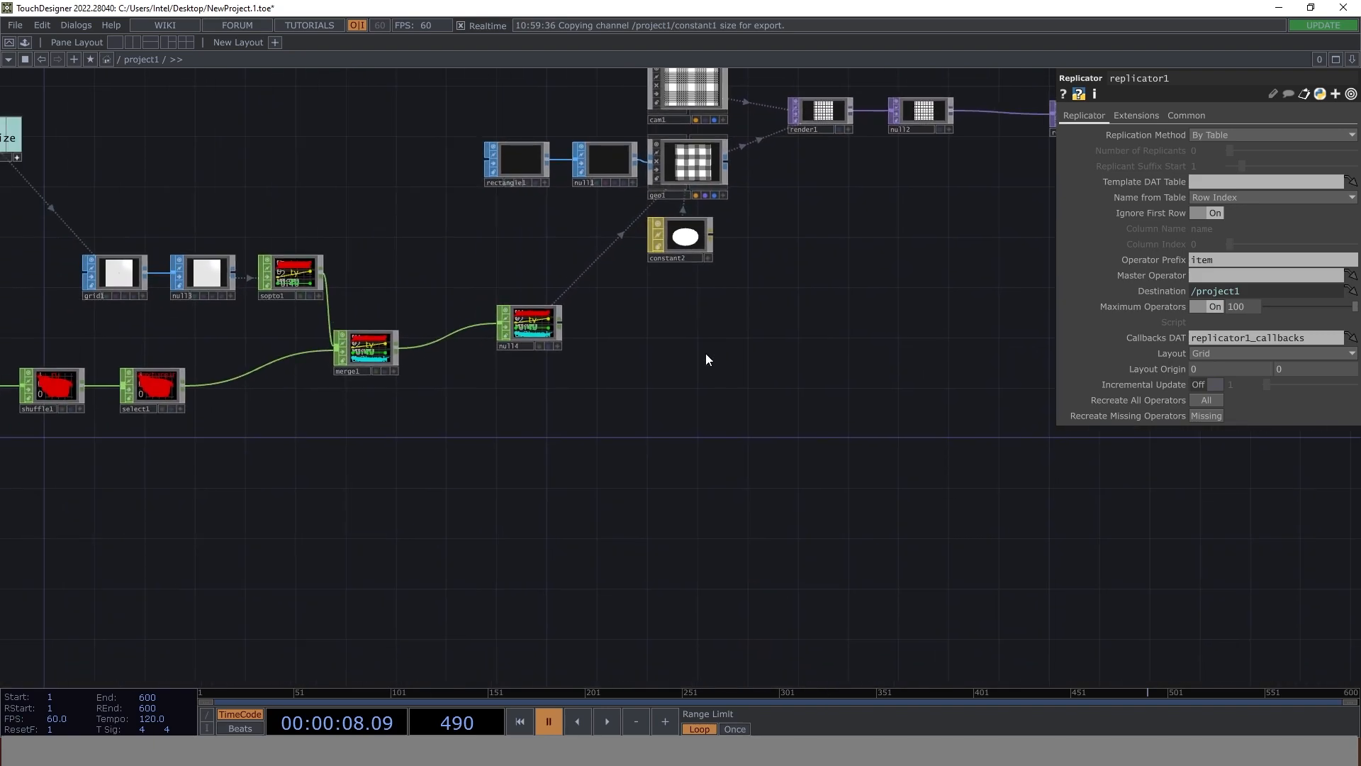
- Assign table1 as the Template DAT Table of replicator1
scroll(283, 404, left, 6)
scroll(219, 473, down, 2)
drag(362, 442, 624, 319)
scroll(538, 298, up, 3)
drag(783, 314, 741, 313)
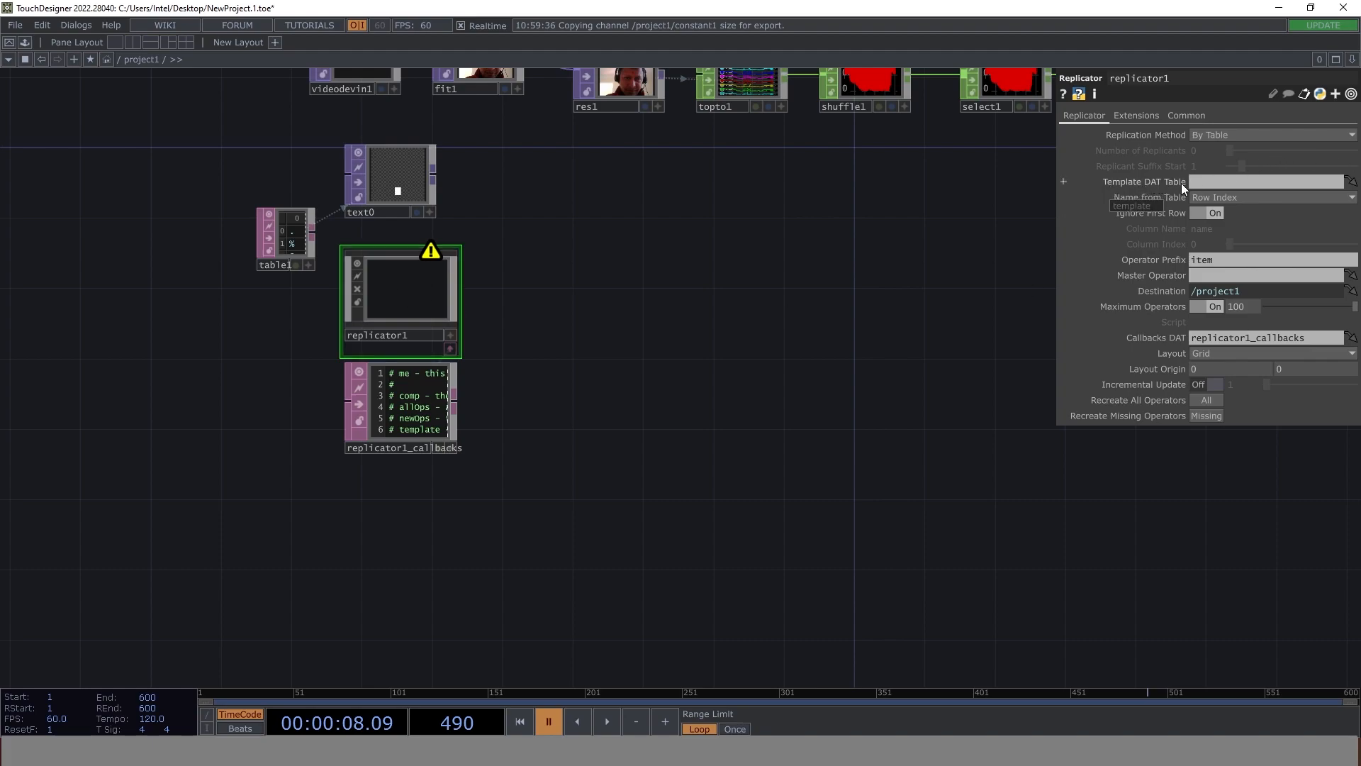
scroll(282, 255, up, 3)
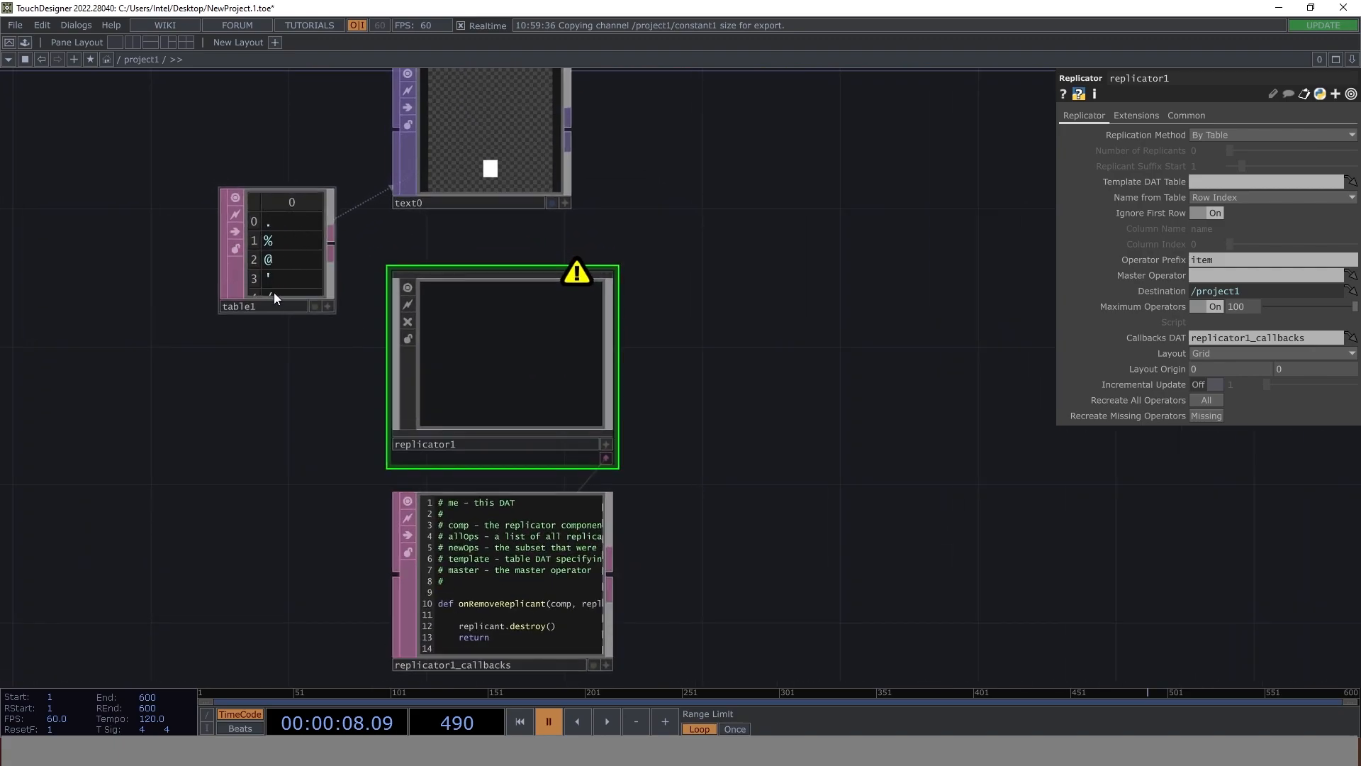
drag(285, 237, 1214, 183)
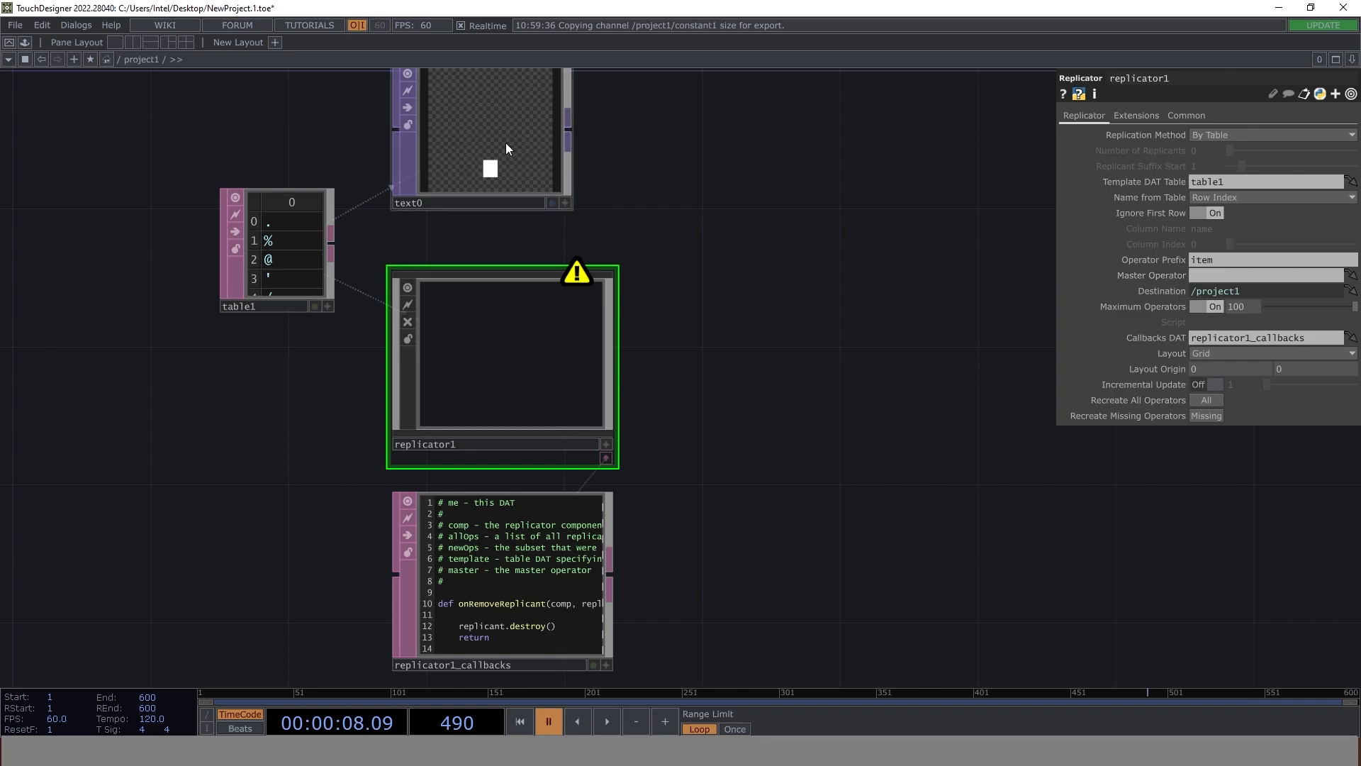
- Assign text0 as the Master Operator of replicator1 to generate a Text TOP for each table row
click(488, 130)
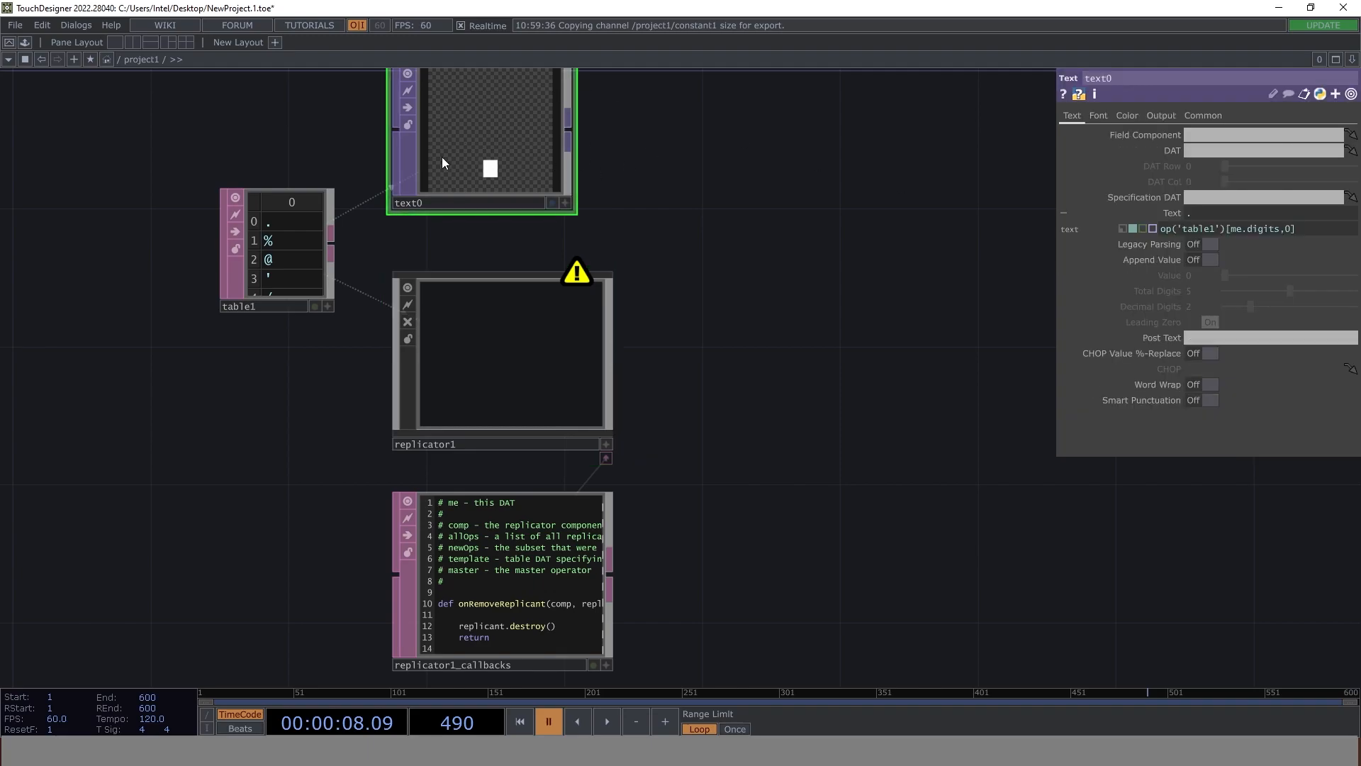
click(521, 332)
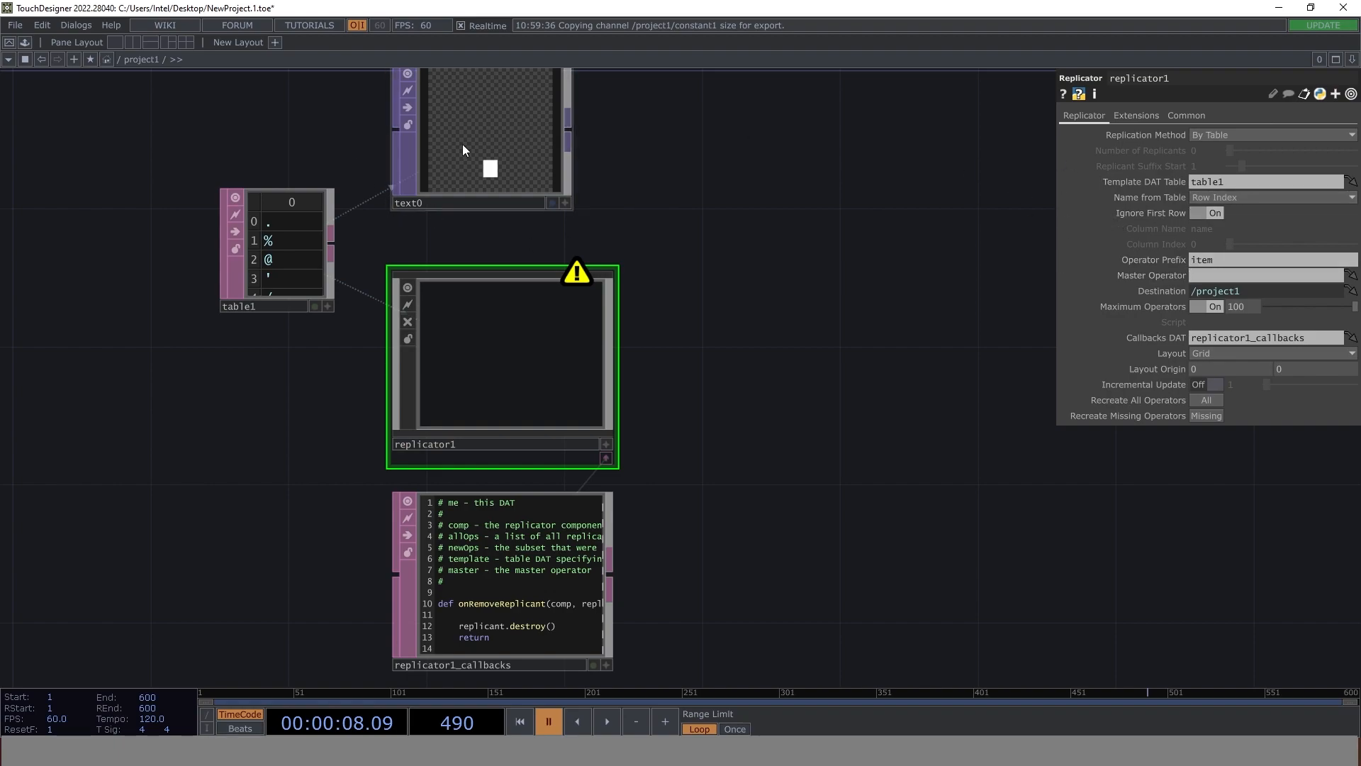
mouse_move(463, 147)
mouse_down()
mouse_move(539, 185)
mouse_move(790, 222)
mouse_move(1027, 300)
mouse_move(1205, 275)
mouse_up()
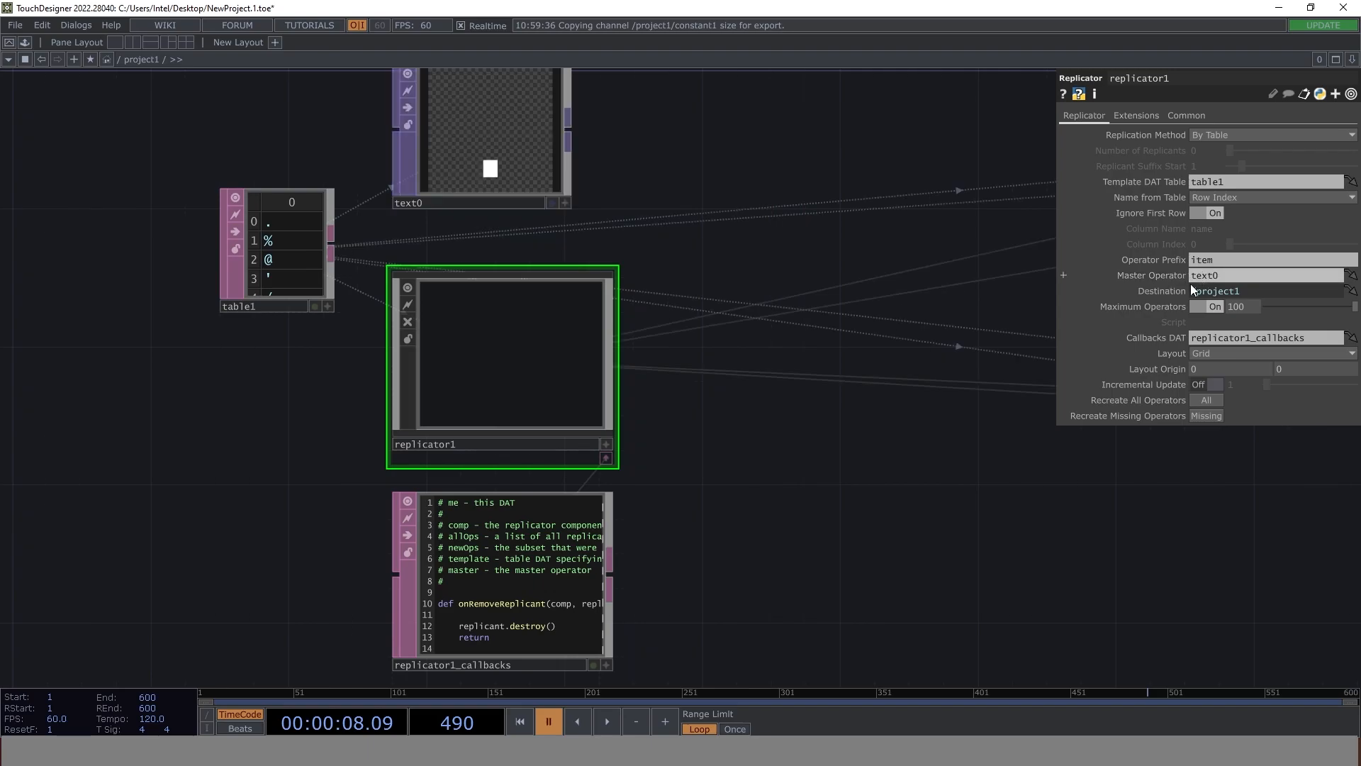
- Move the replicated item Text TOPs beside the replicator, below the webcam processing chain
drag(1010, 496, 534, 358)
scroll(781, 337, down, 2)
drag(599, 466, 142, 497)
scroll(647, 314, down, 1)
scroll(647, 315, down, 1)
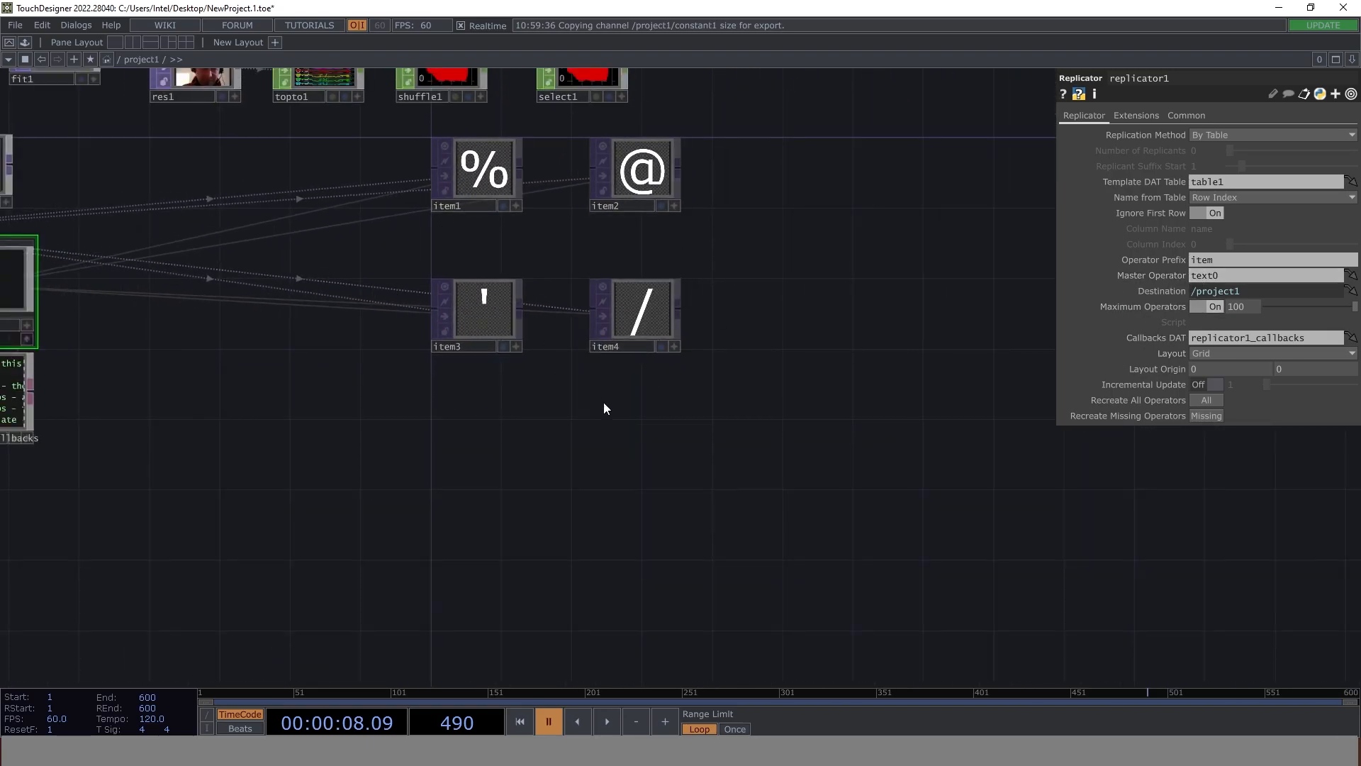
drag(667, 422, 133, 414)
drag(300, 307, 684, 279)
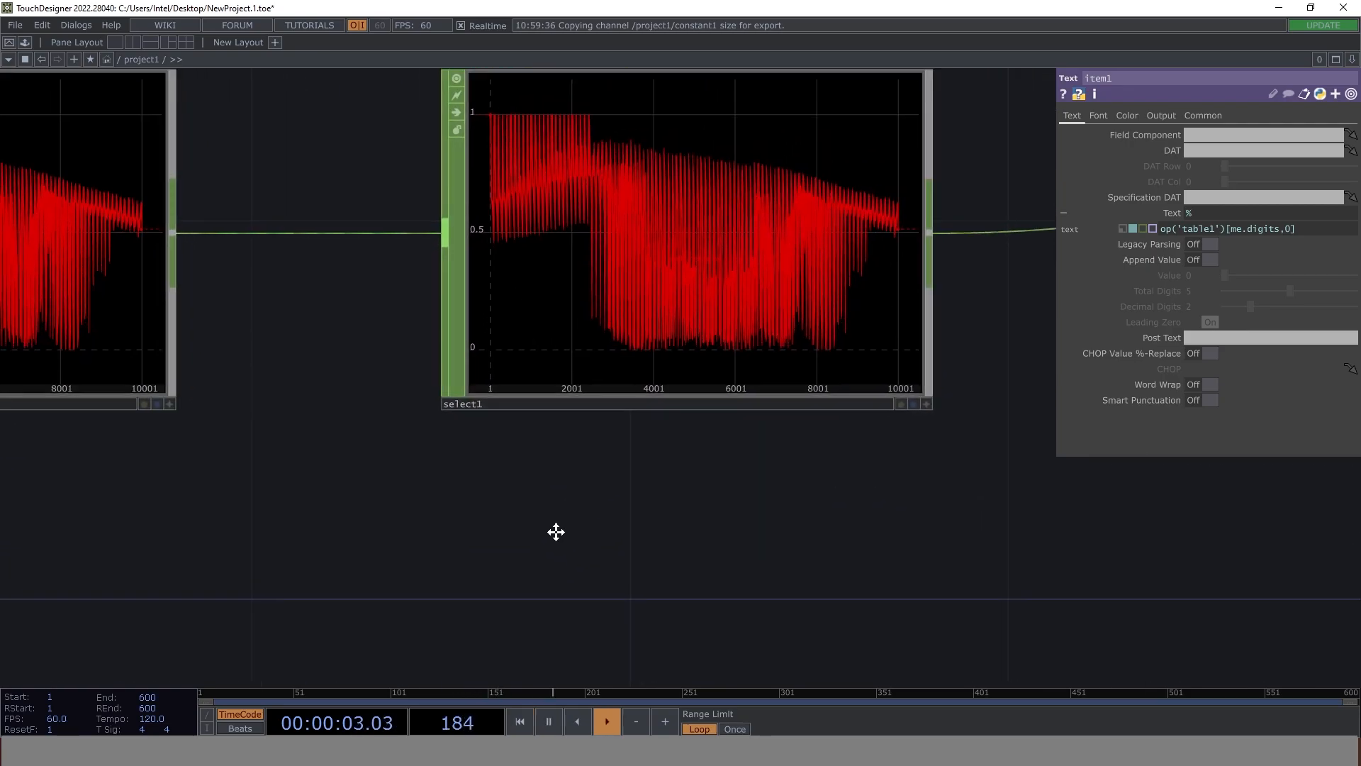
- Compare the value range of the select1 brightness channel with the row indices of table1
scroll(664, 333, down, 2)
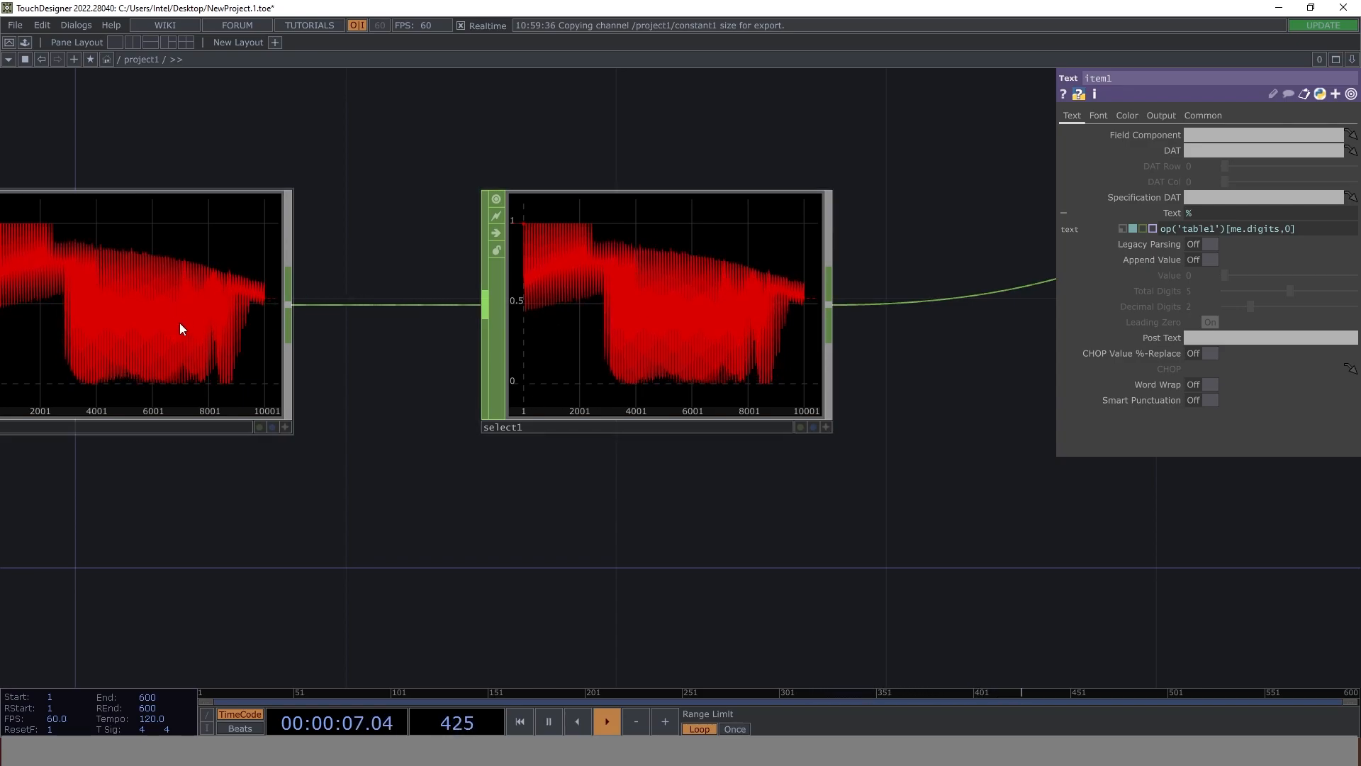
scroll(177, 325, down, 3)
drag(131, 408, 194, 433)
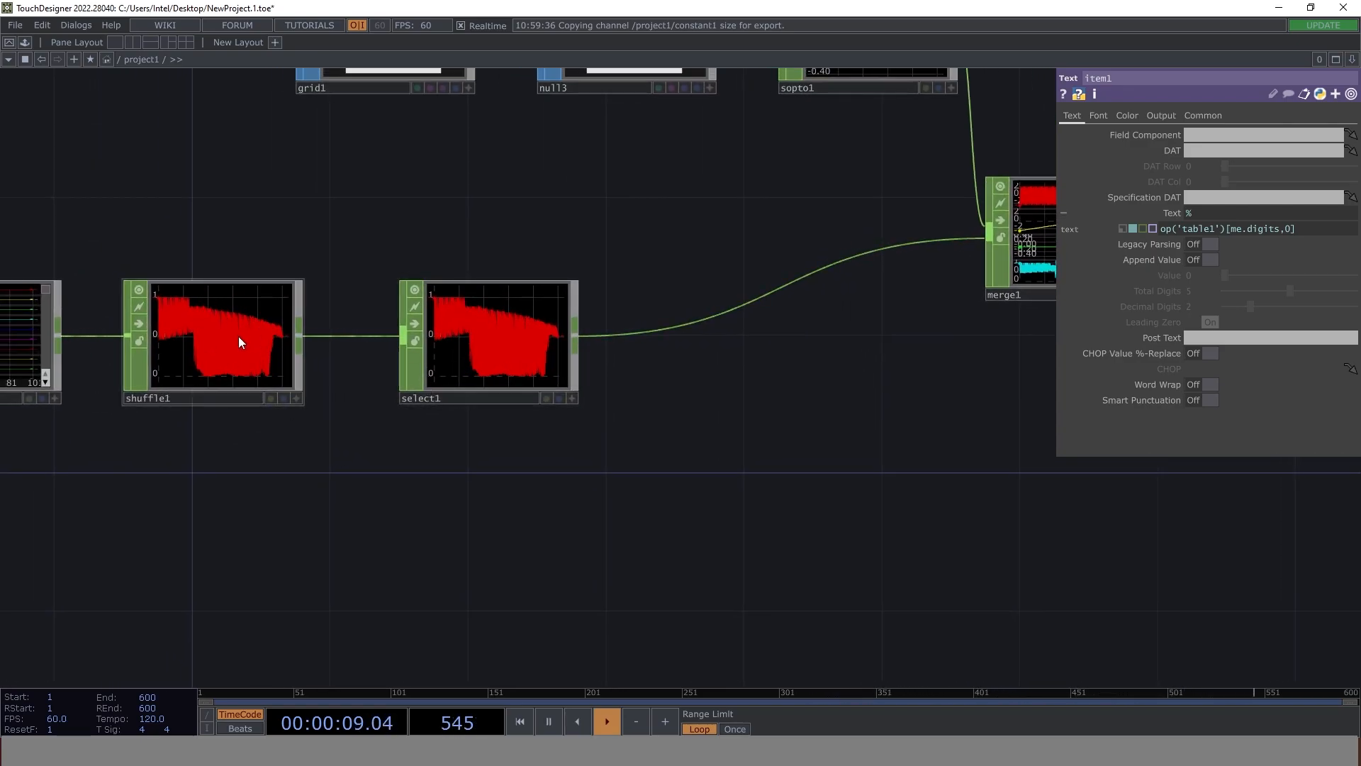
scroll(489, 386, up, 2)
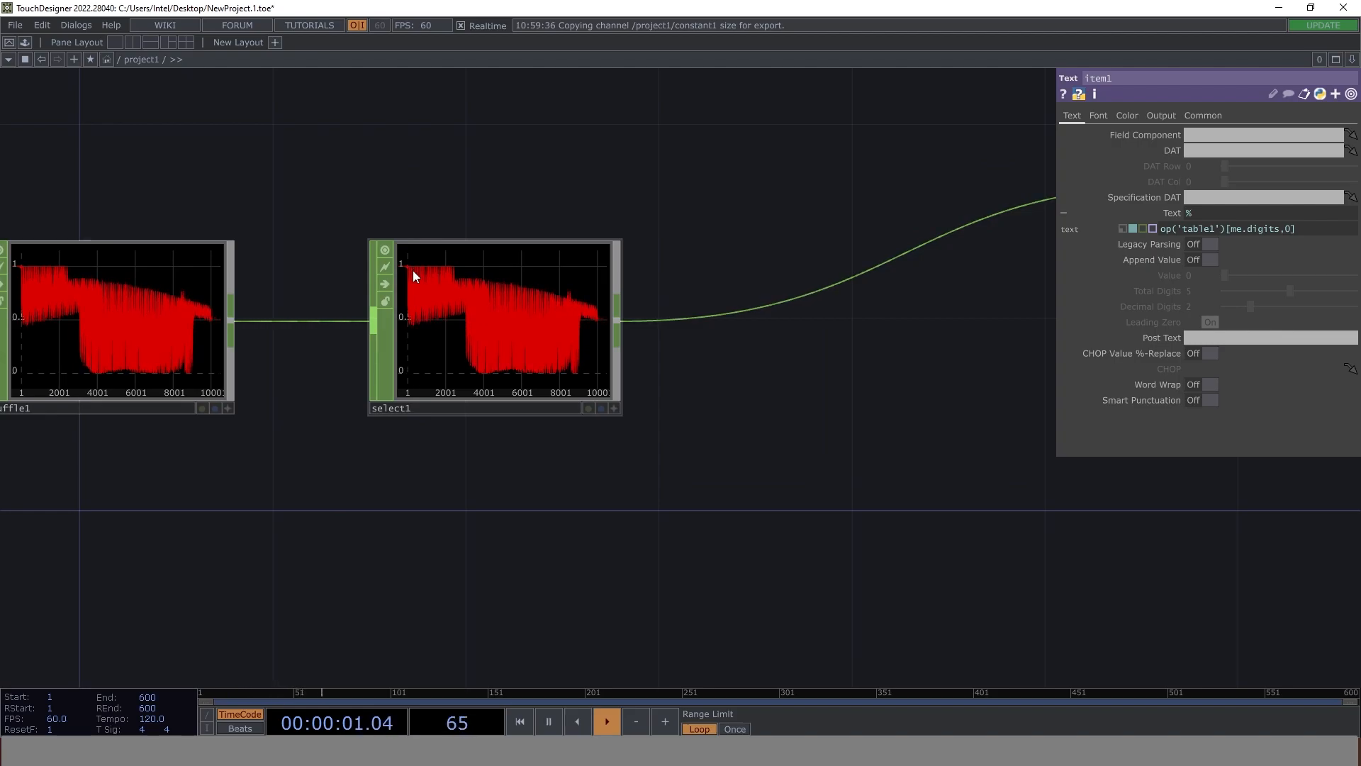
key(h)
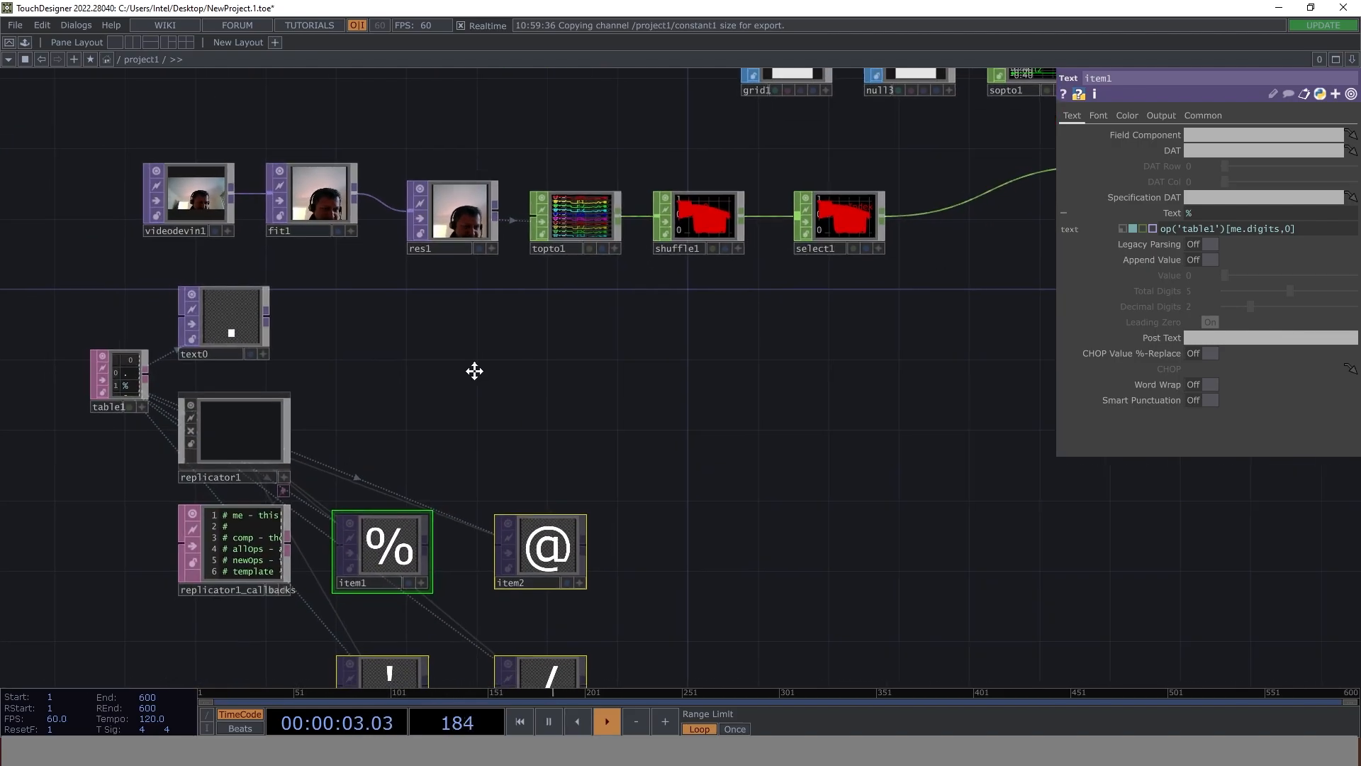
scroll(244, 334, up, 5)
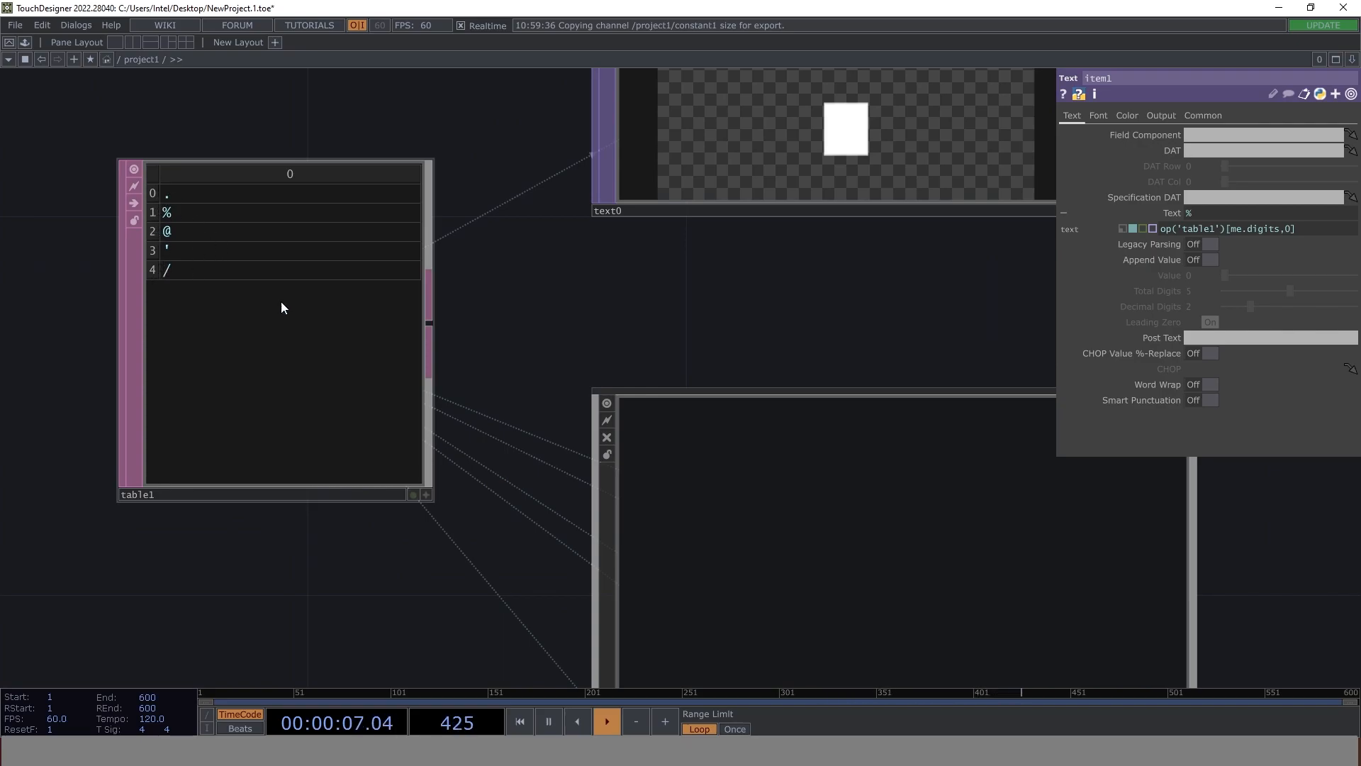
drag(884, 286, 385, 361)
scroll(523, 276, down, 5)
drag(653, 301, 605, 375)
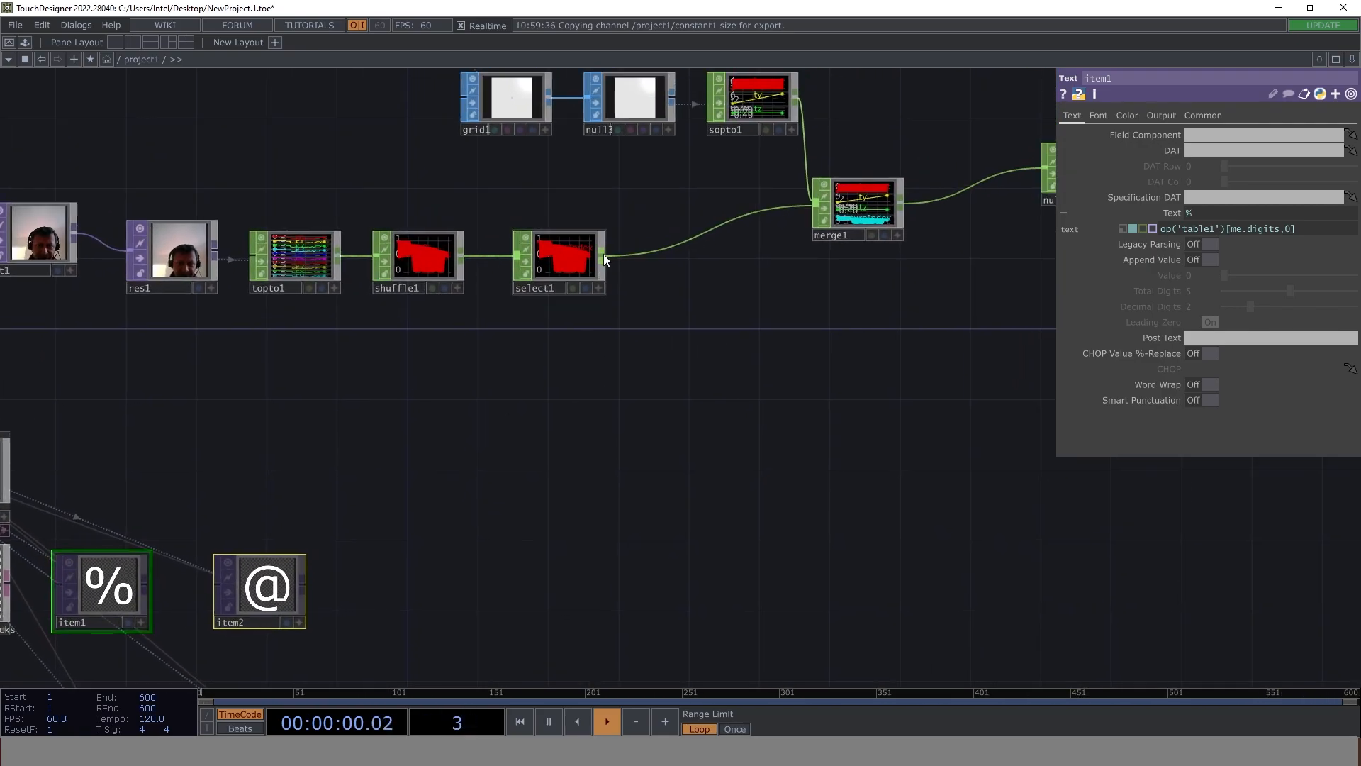
- Insert a Math CHOP between select1 and merge1
right_click(648, 252)
click(662, 237)
text(mat)
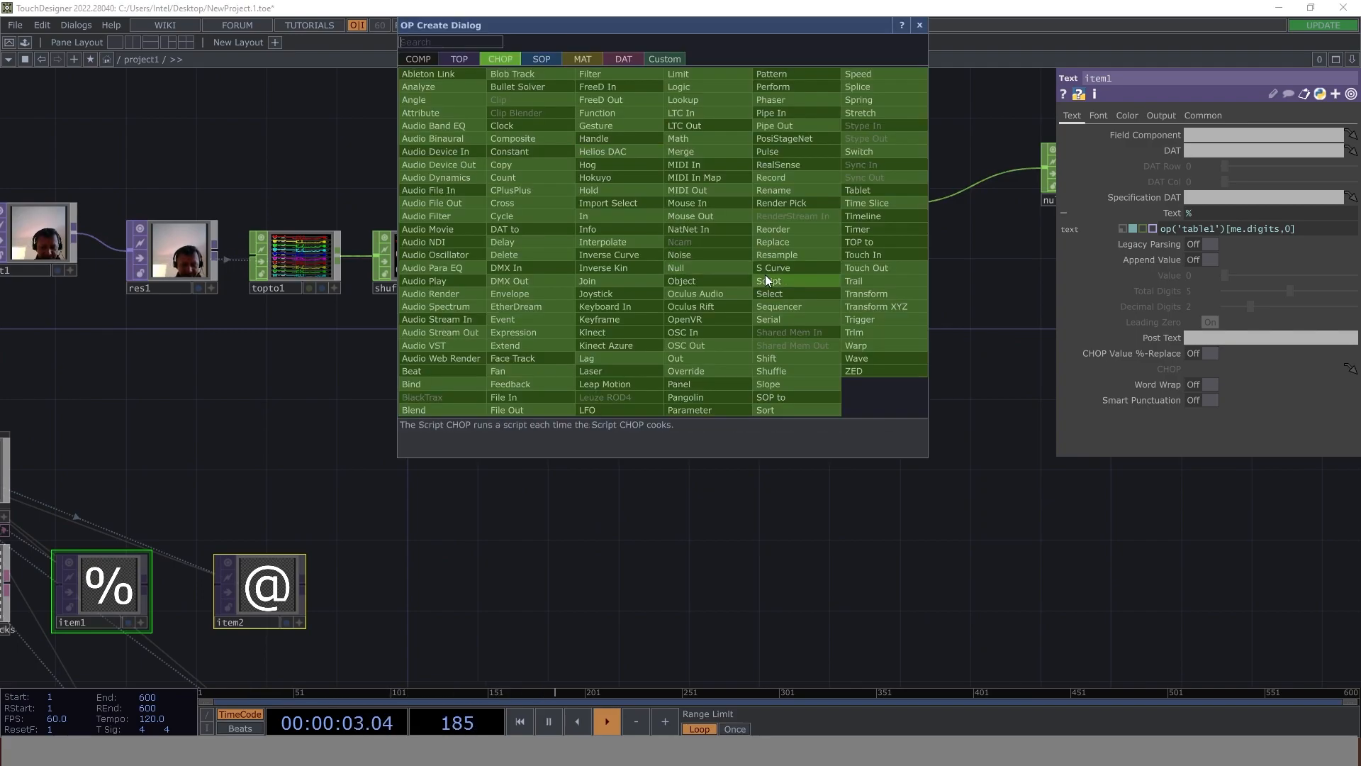
click(697, 136)
click(663, 262)
drag(673, 314, 575, 350)
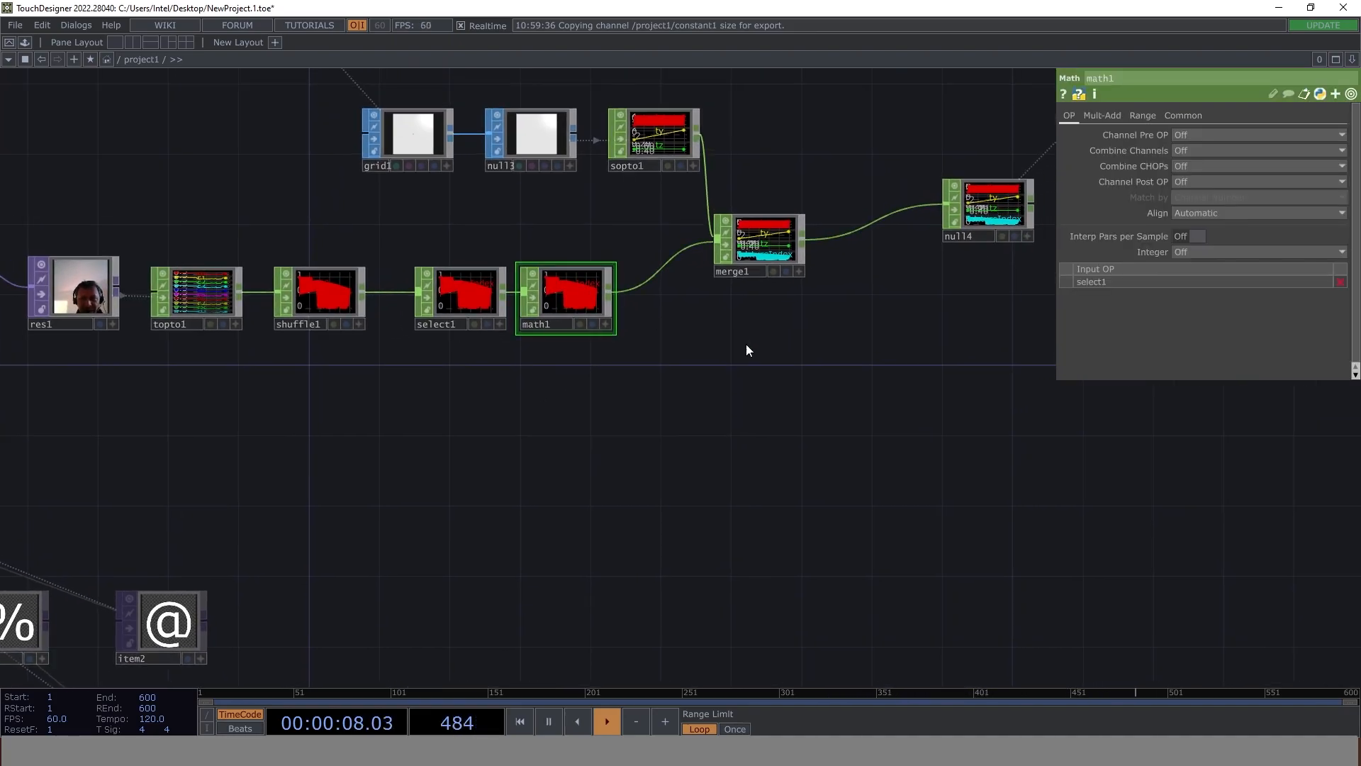
- Set the upper To Range value of math1 to 4 and check its channel graph
click(1142, 115)
drag(1282, 149, 1188, 147)
text(4)
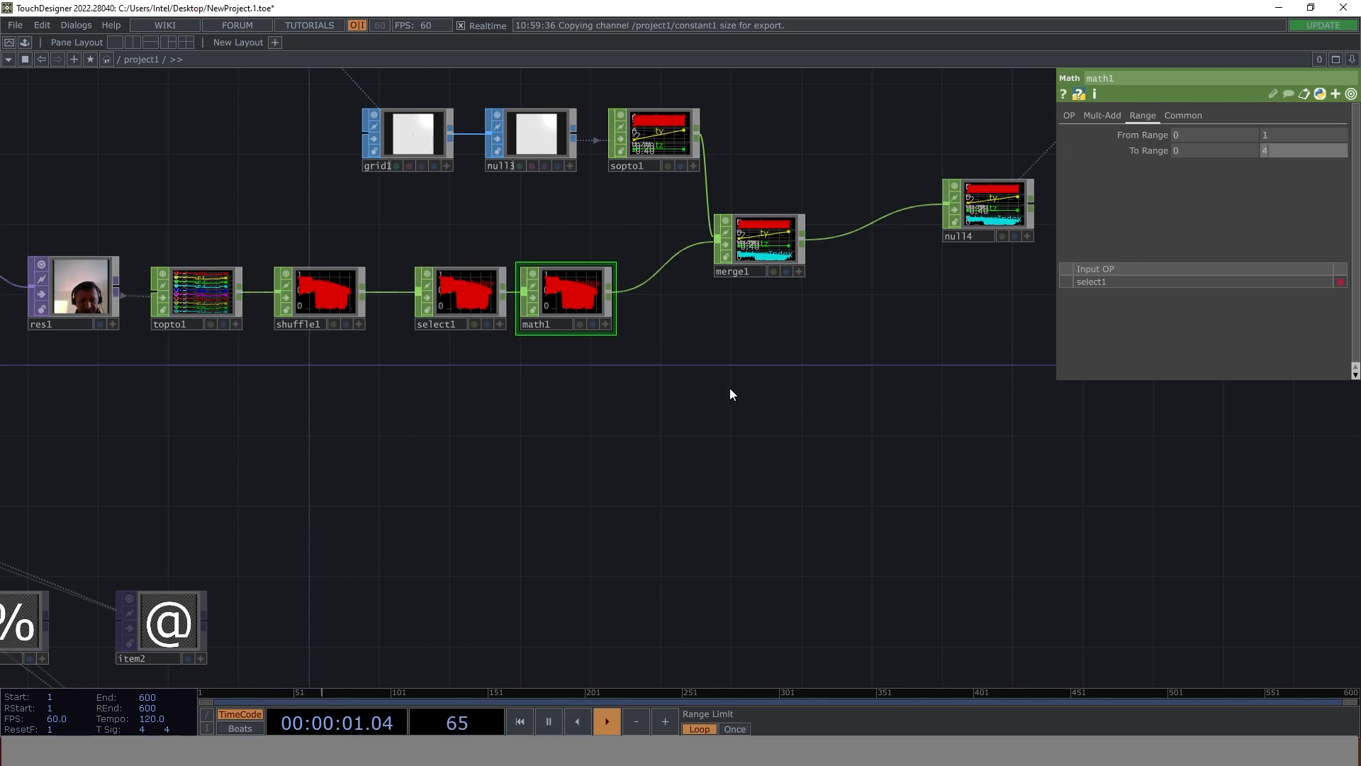
key(Return)
scroll(568, 316, up, 8)
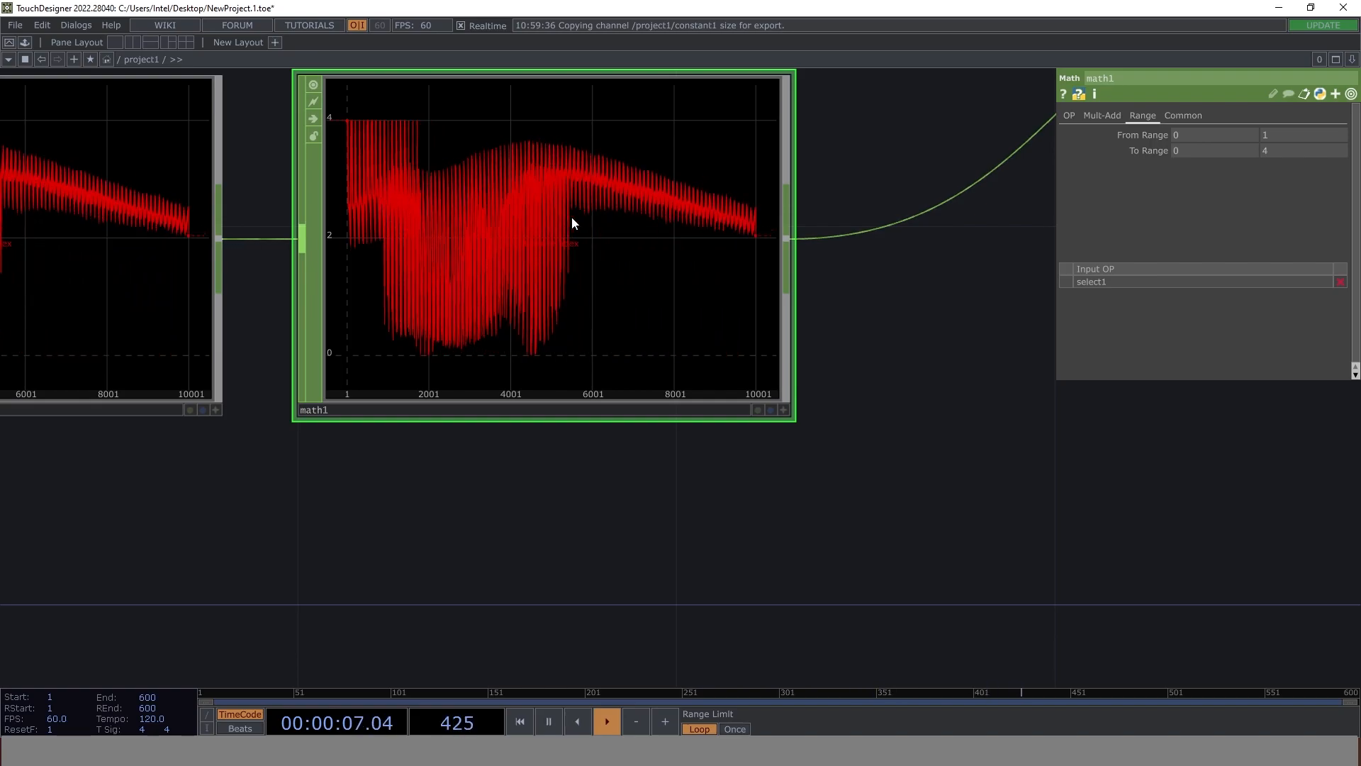
scroll(572, 217, down, 10)
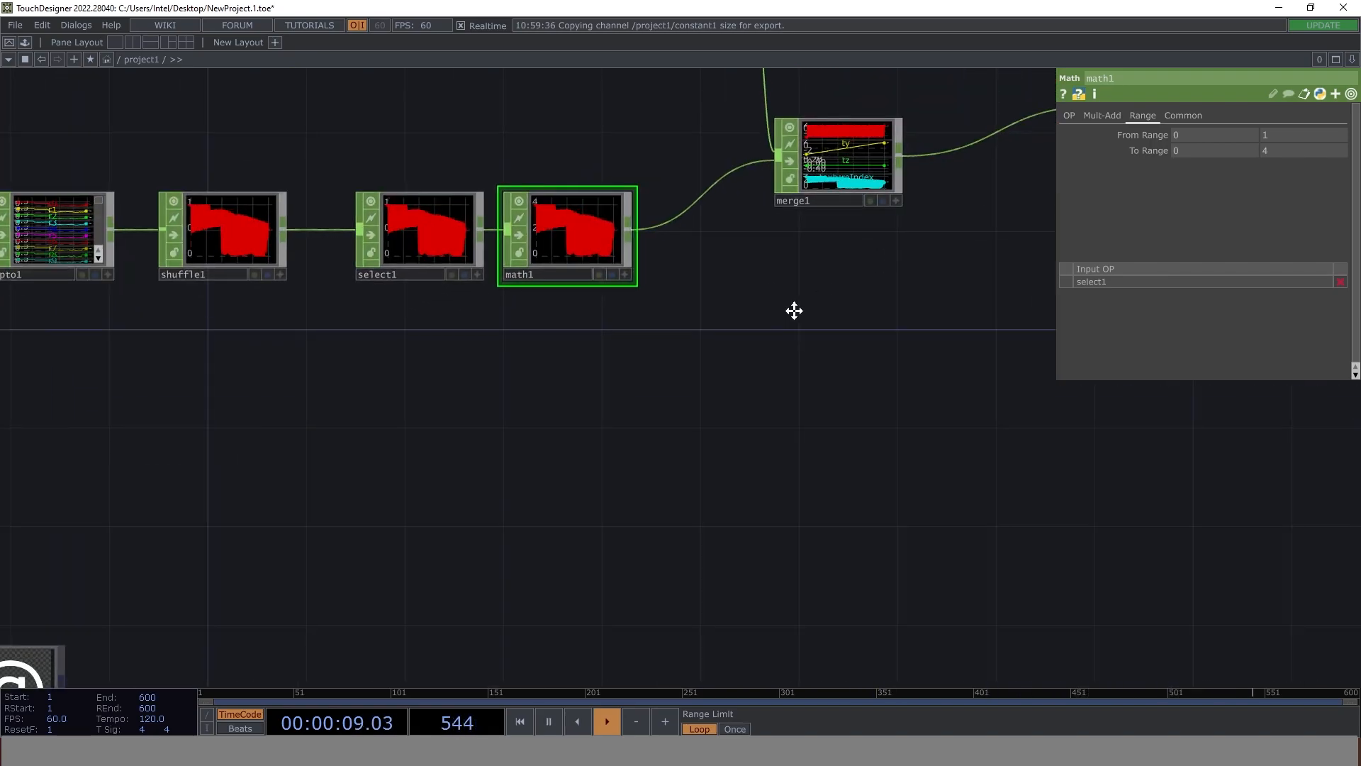
- Turn on the background display of rgbkey1
drag(830, 336, 541, 434)
scroll(864, 304, down, 5)
drag(885, 322, 800, 364)
drag(899, 385, 491, 498)
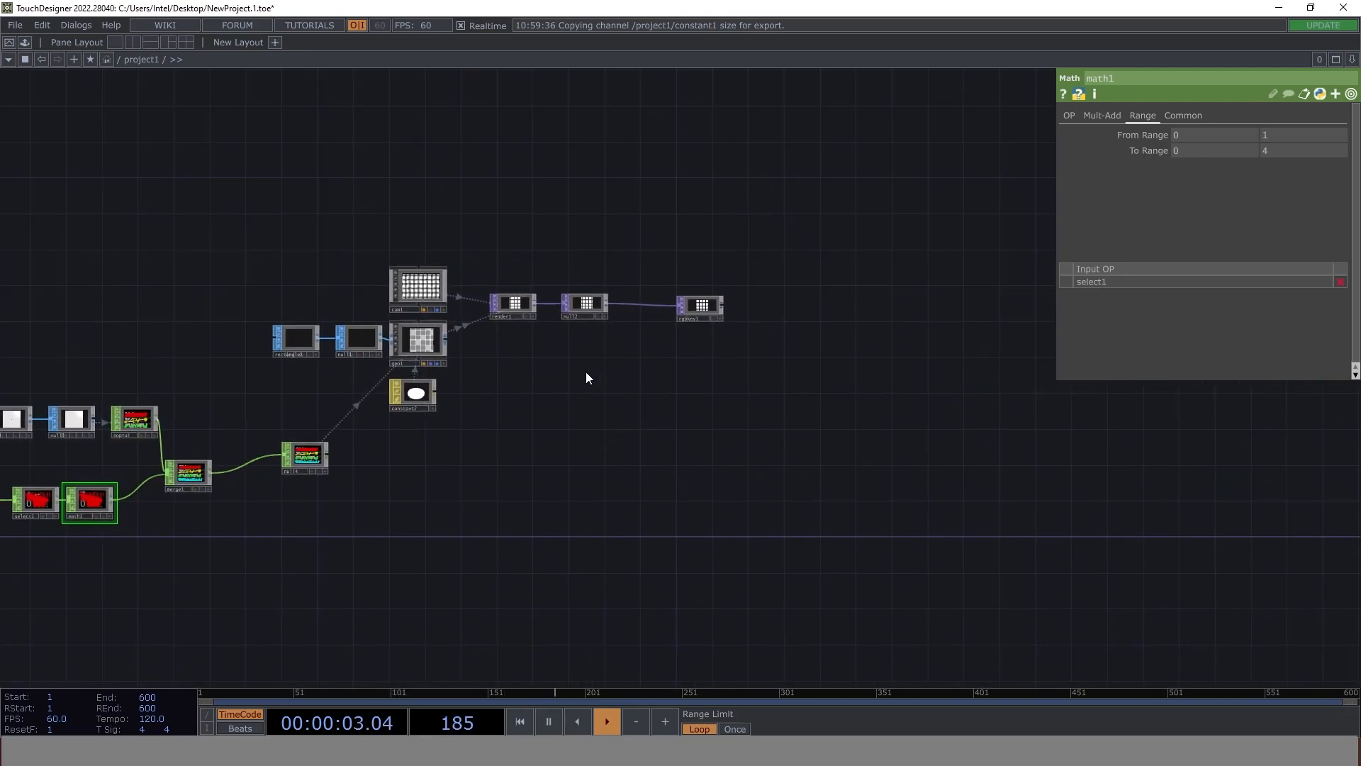
scroll(707, 298, up, 3)
click(723, 299)
drag(277, 439, 478, 391)
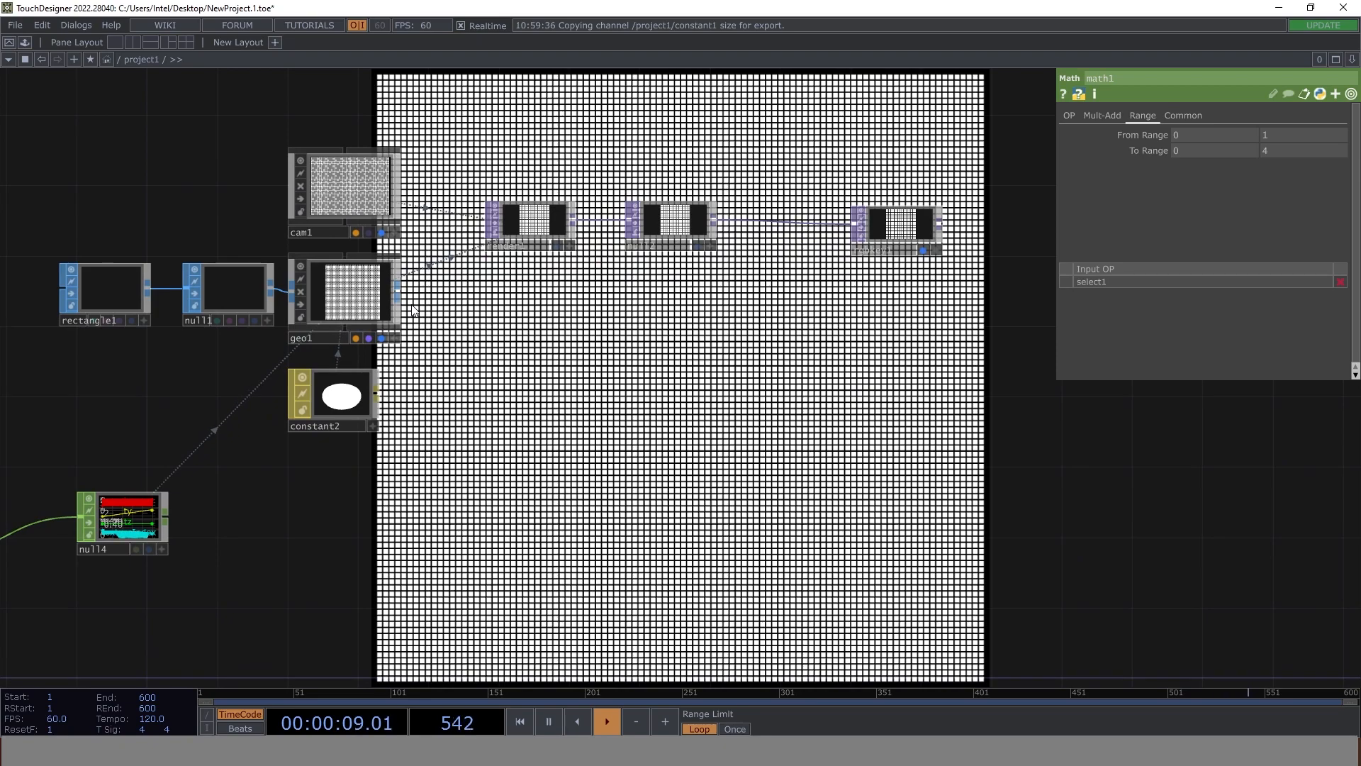
- On geo1's second instancing page, set Instance Textures to item* and Texture Index OP to null4
click(325, 291)
click(1161, 115)
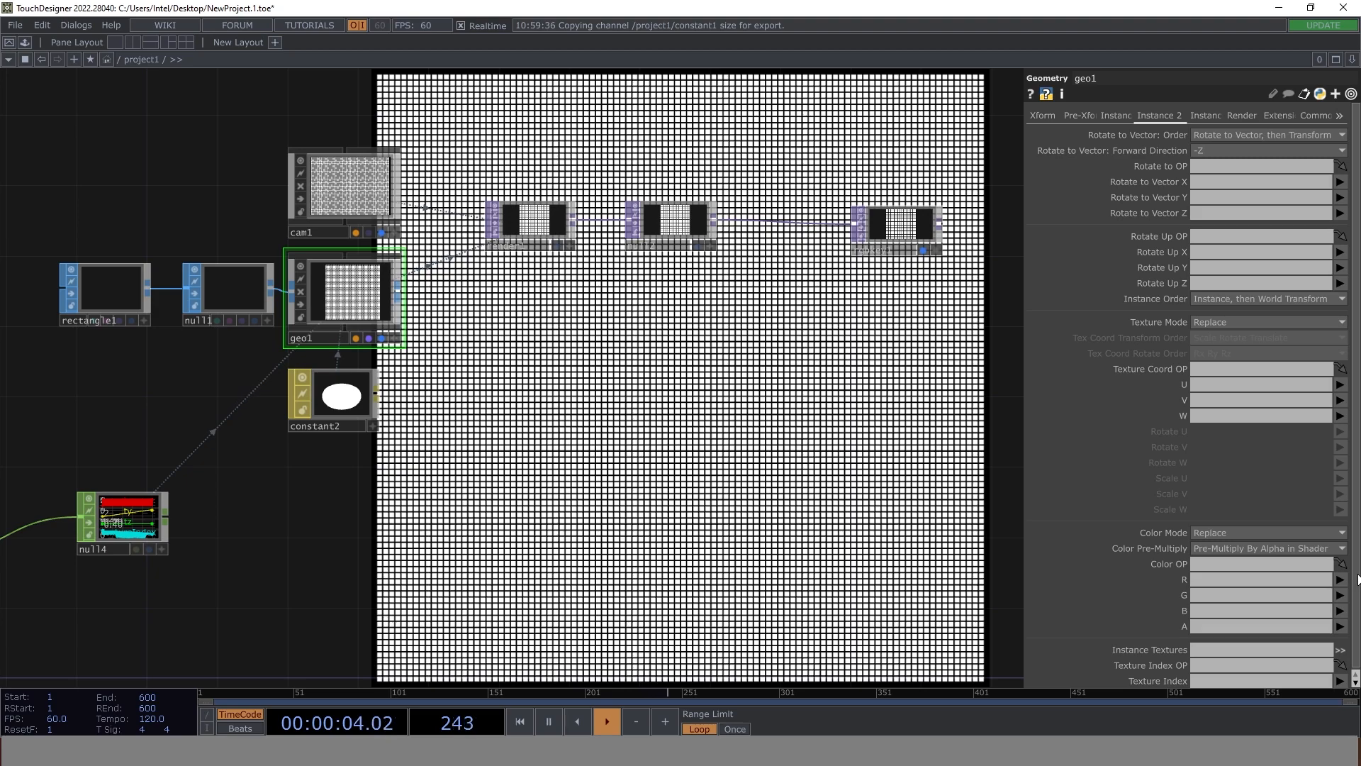
drag(1357, 547, 1359, 566)
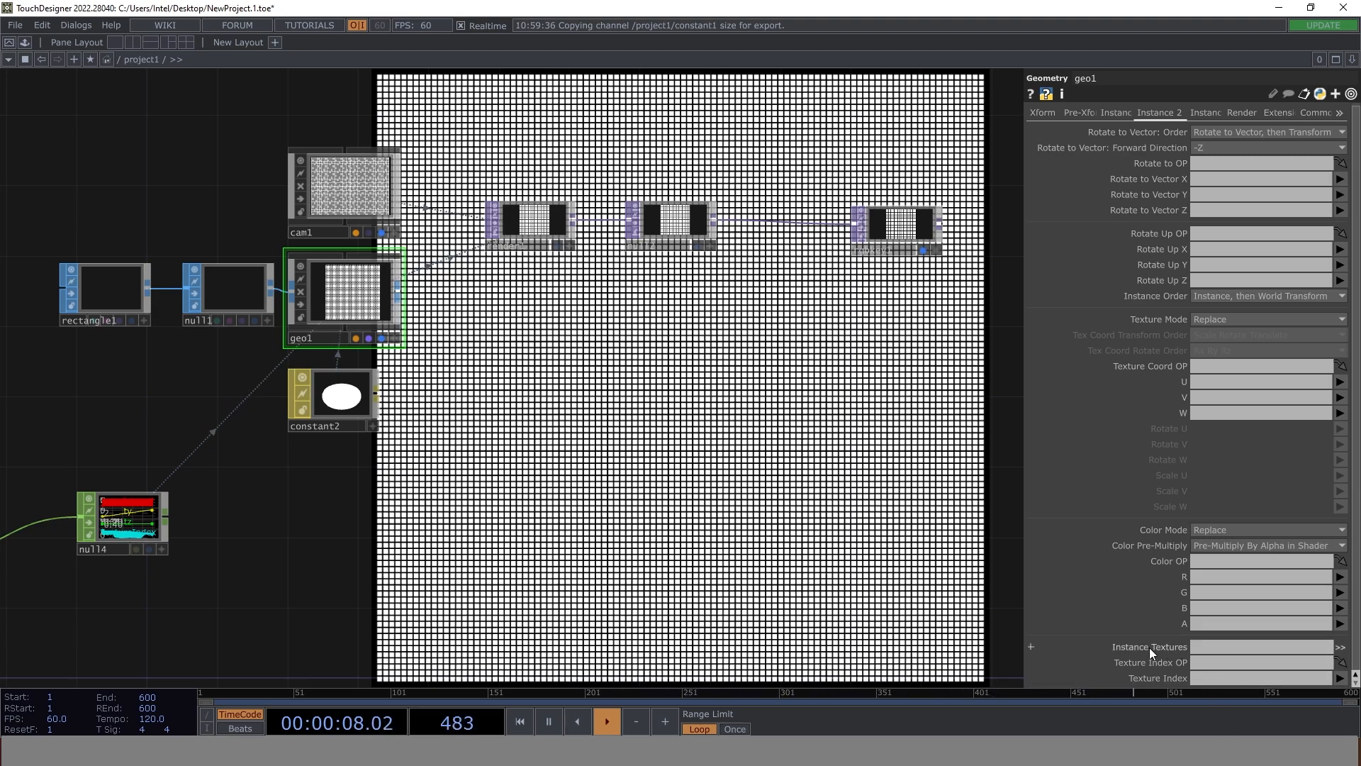
click(1219, 647)
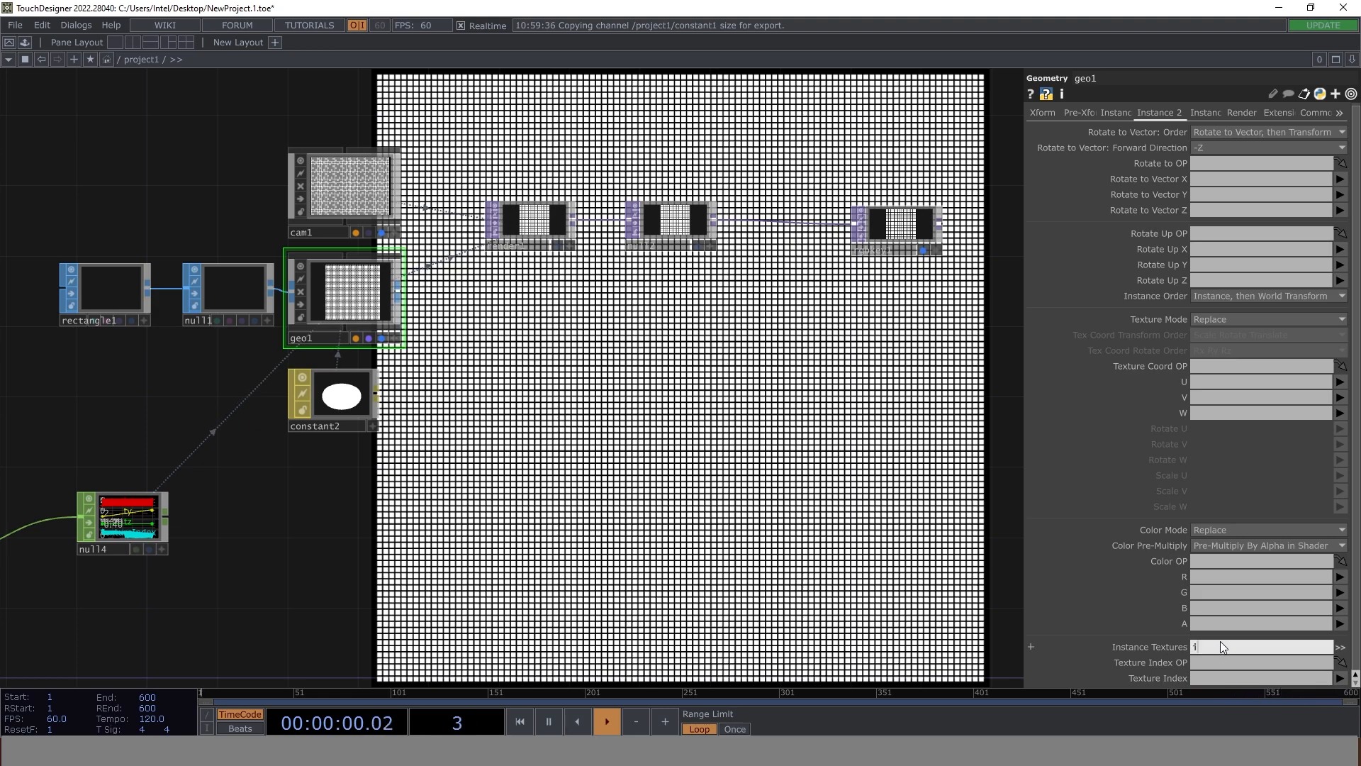
text(item*)
key(Return)
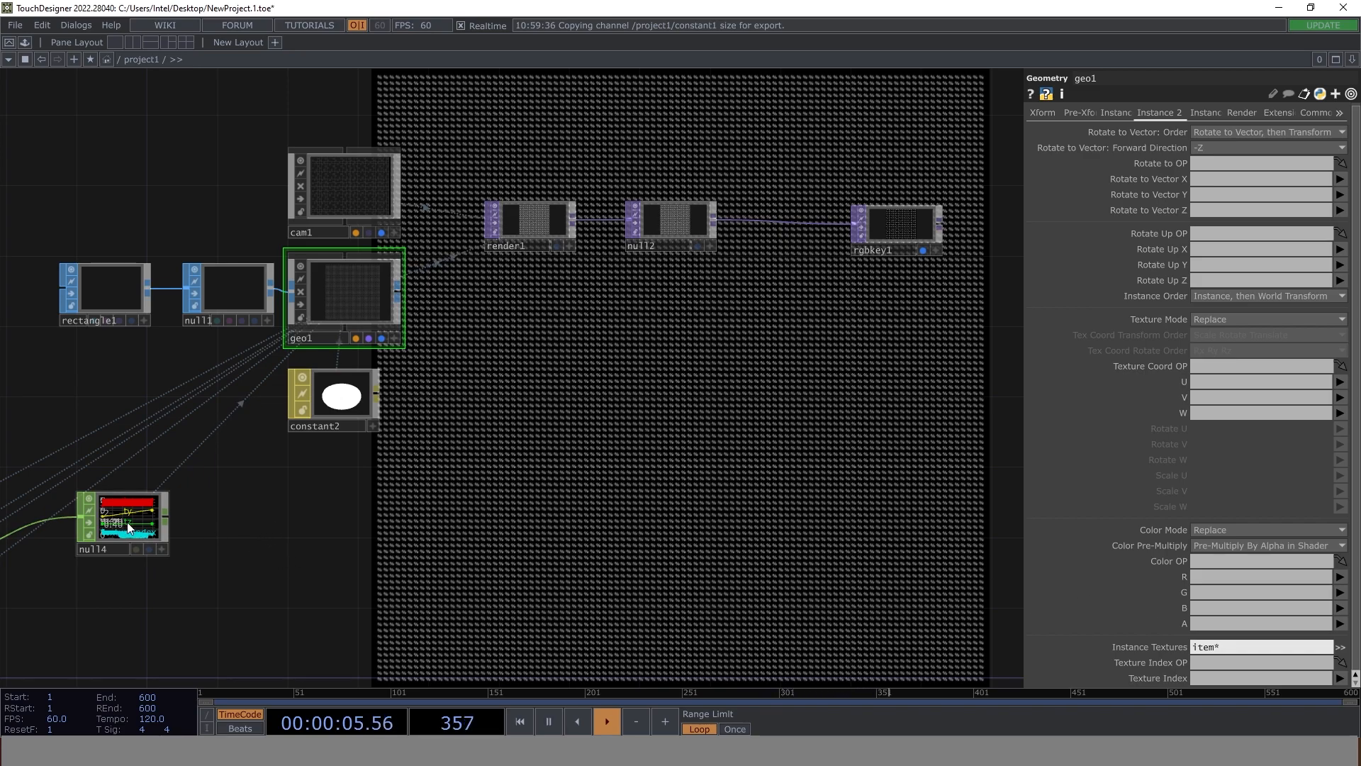
drag(122, 520, 1206, 662)
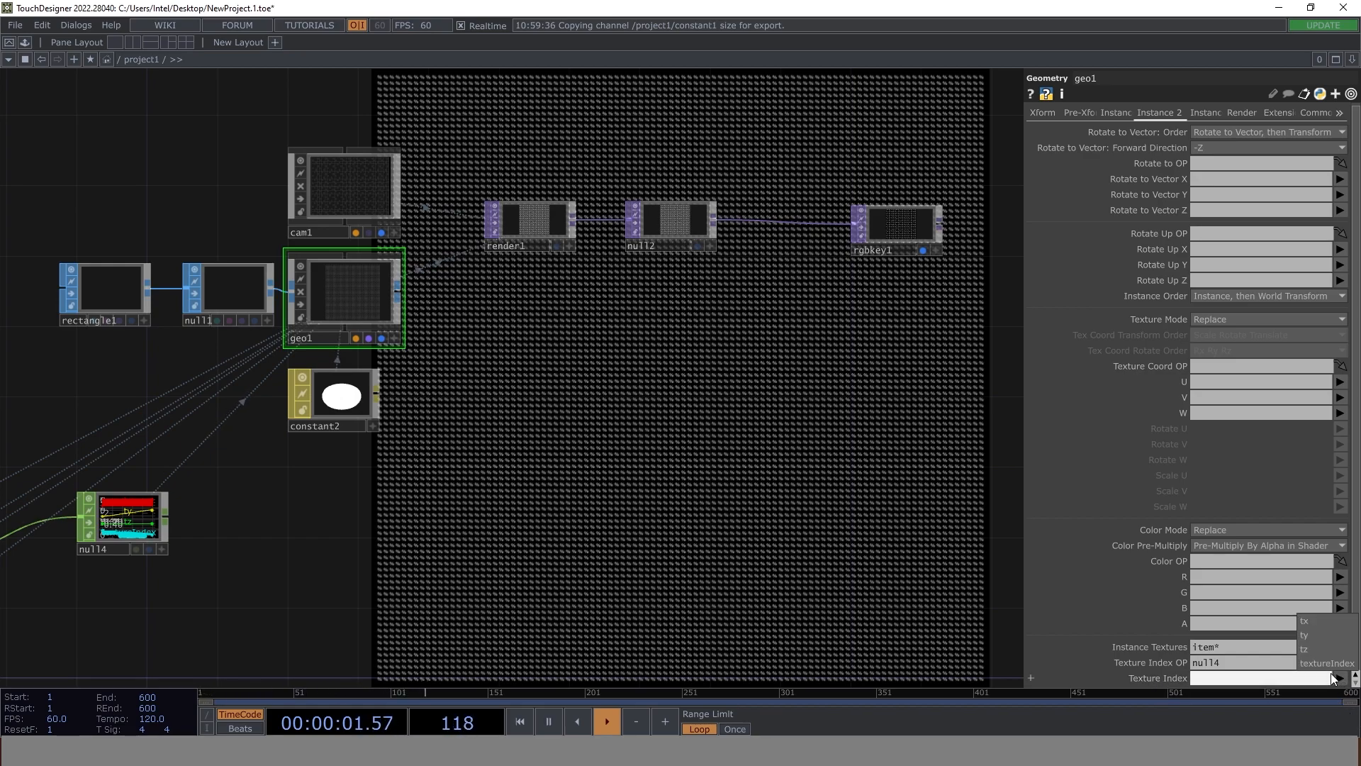
- Assign the textureIndex channel to geo1's Texture Index
click(1327, 663)
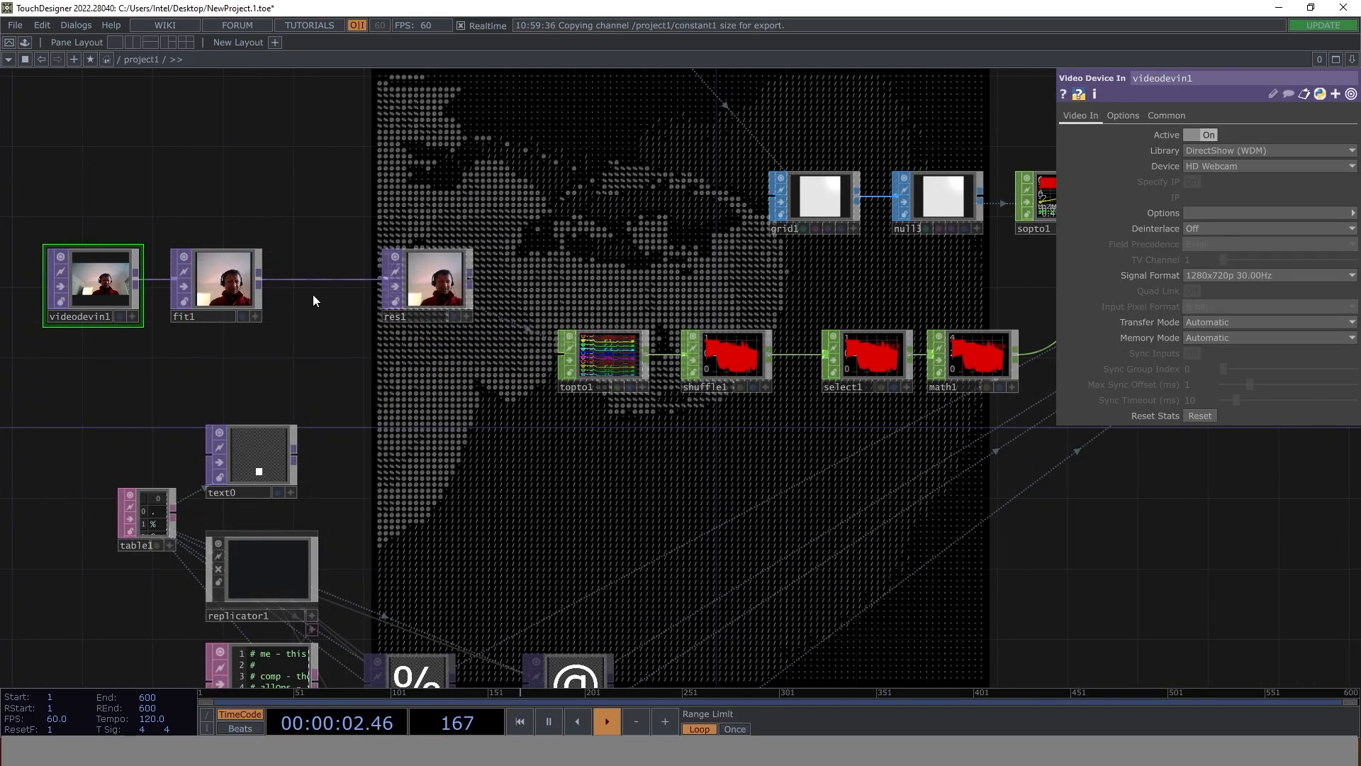
- Insert a Transform TOP between fit1 and res1 and set its rotation to -90
right_click(289, 280)
click(323, 266)
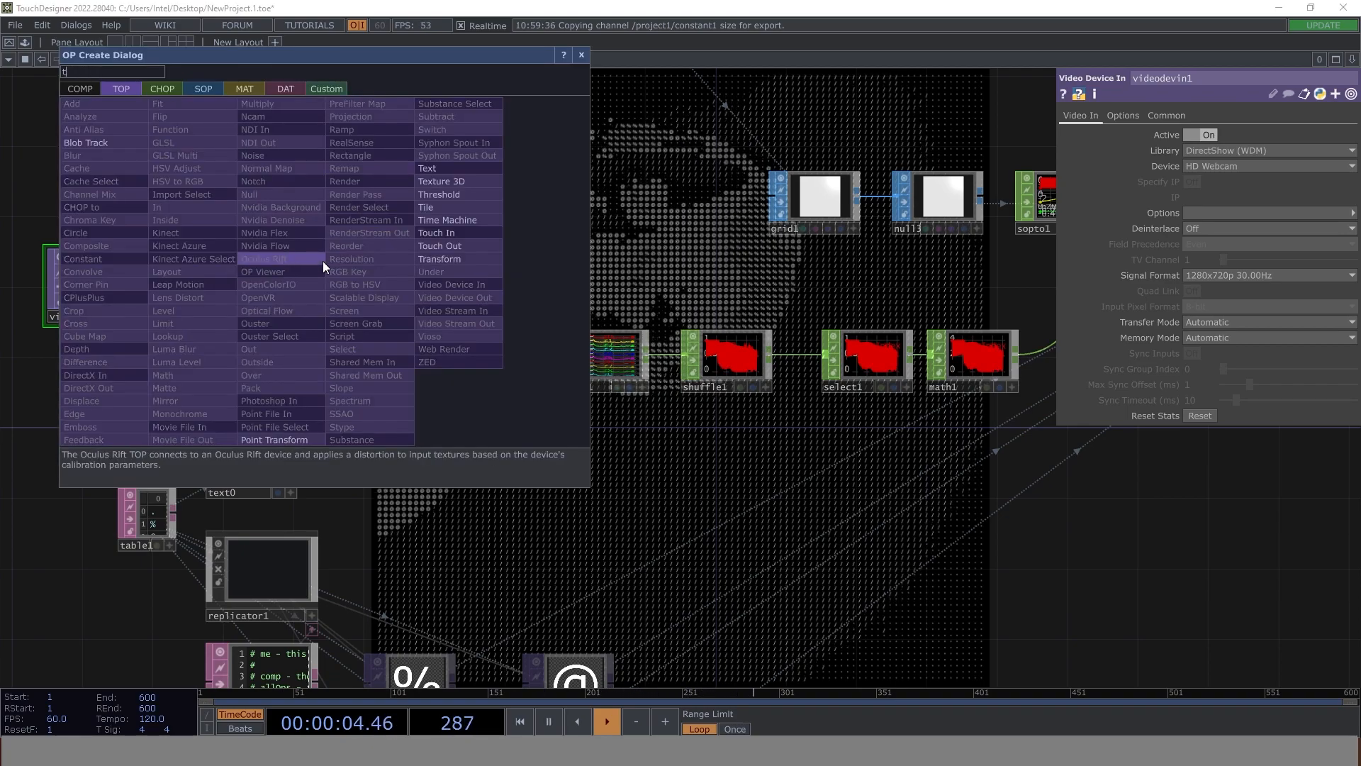
click(498, 271)
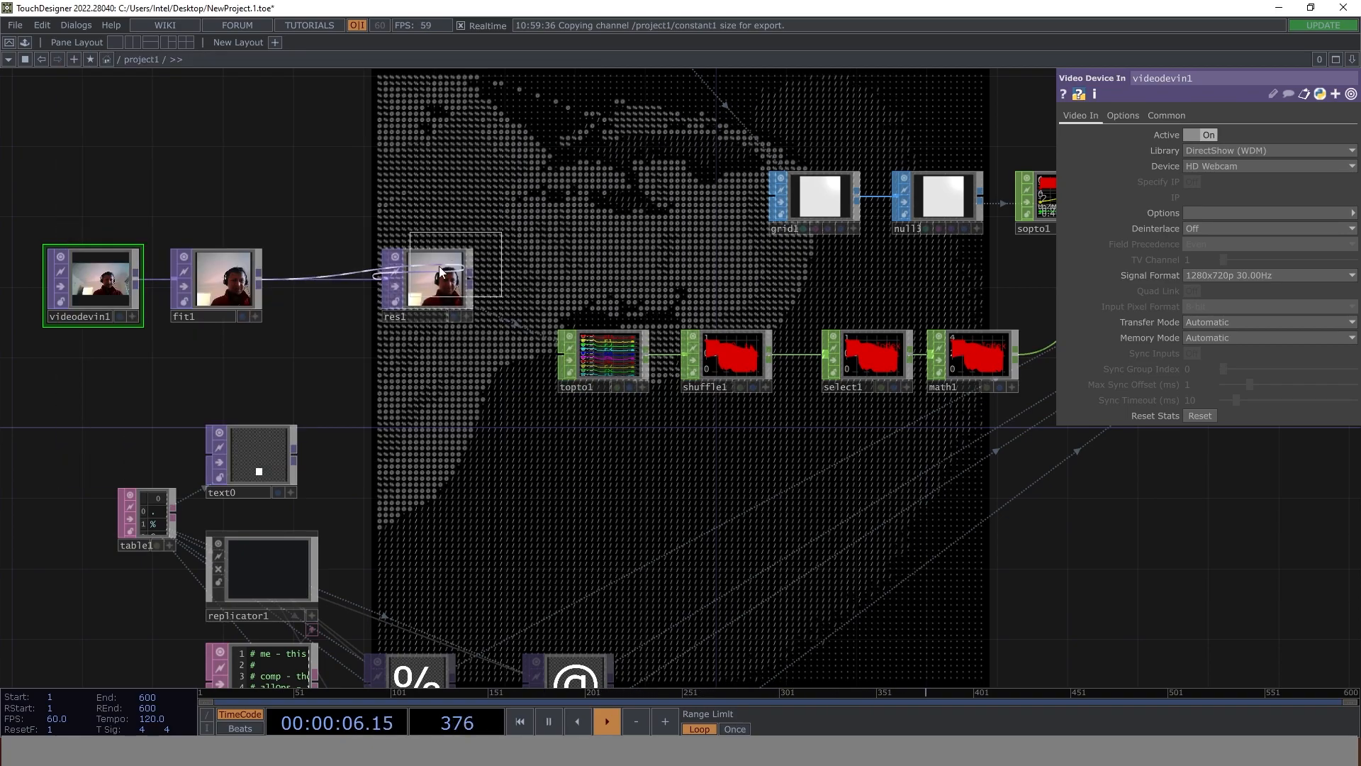
click(328, 280)
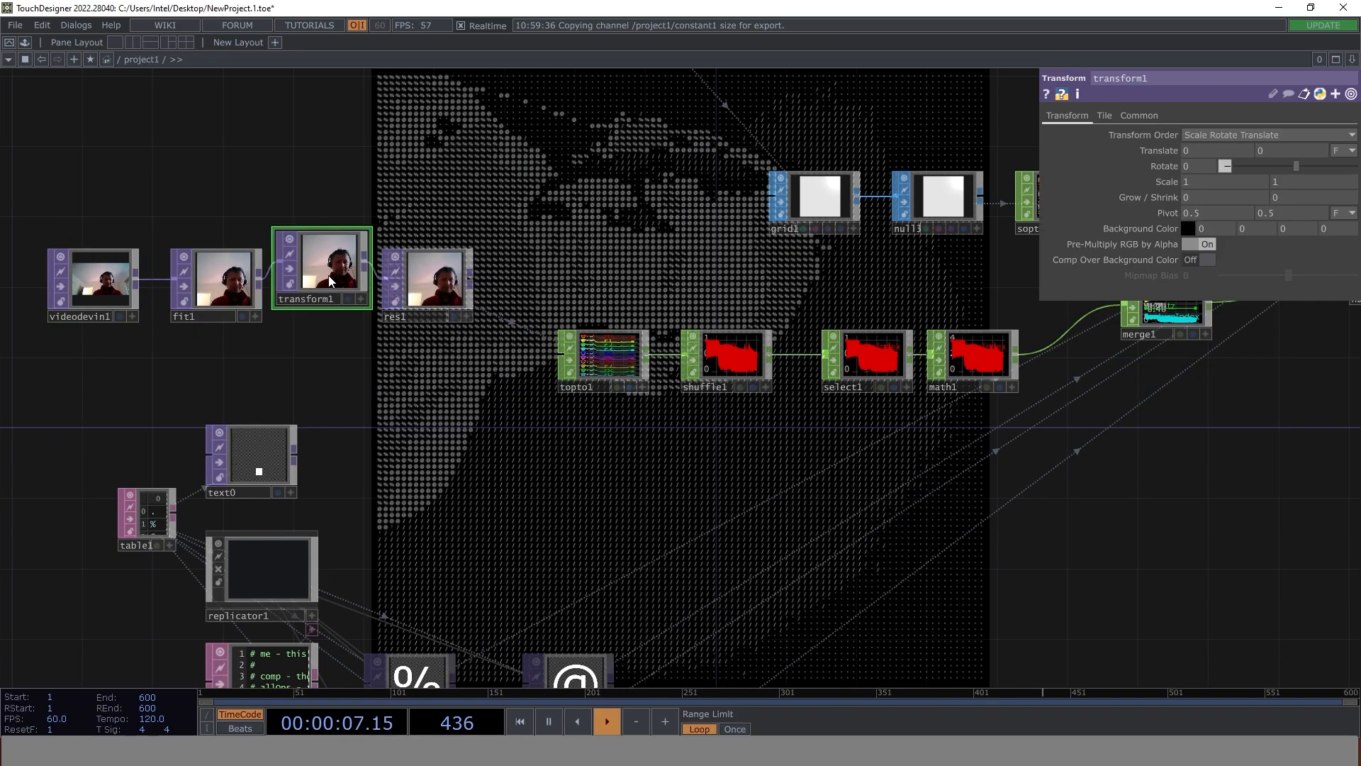
click(1185, 169)
text(-9)
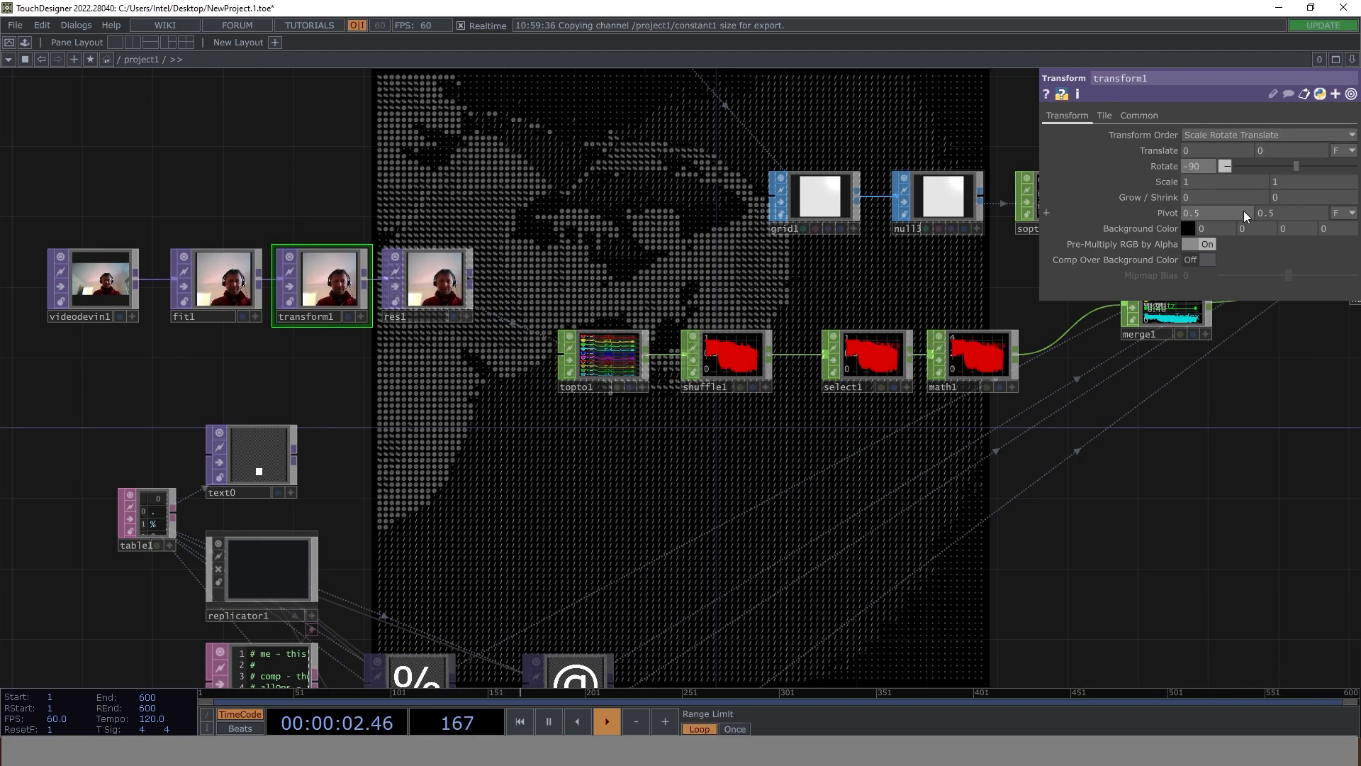
key(Return)
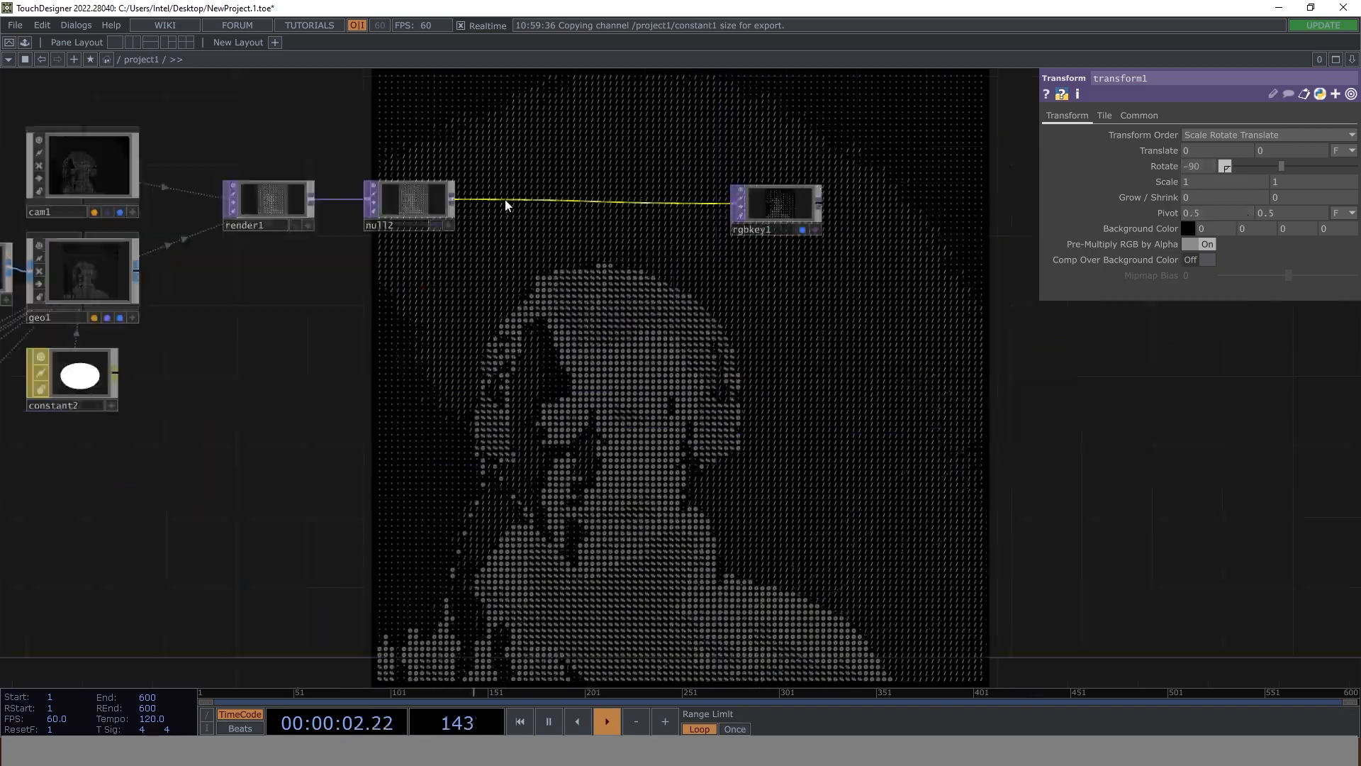
- Insert a Level TOP between null2 and rgbkey1 with Brightness 1.36, Gamma 1.51 and Contrast 2.14
right_click(514, 179)
click(532, 187)
text(leve)
click(411, 262)
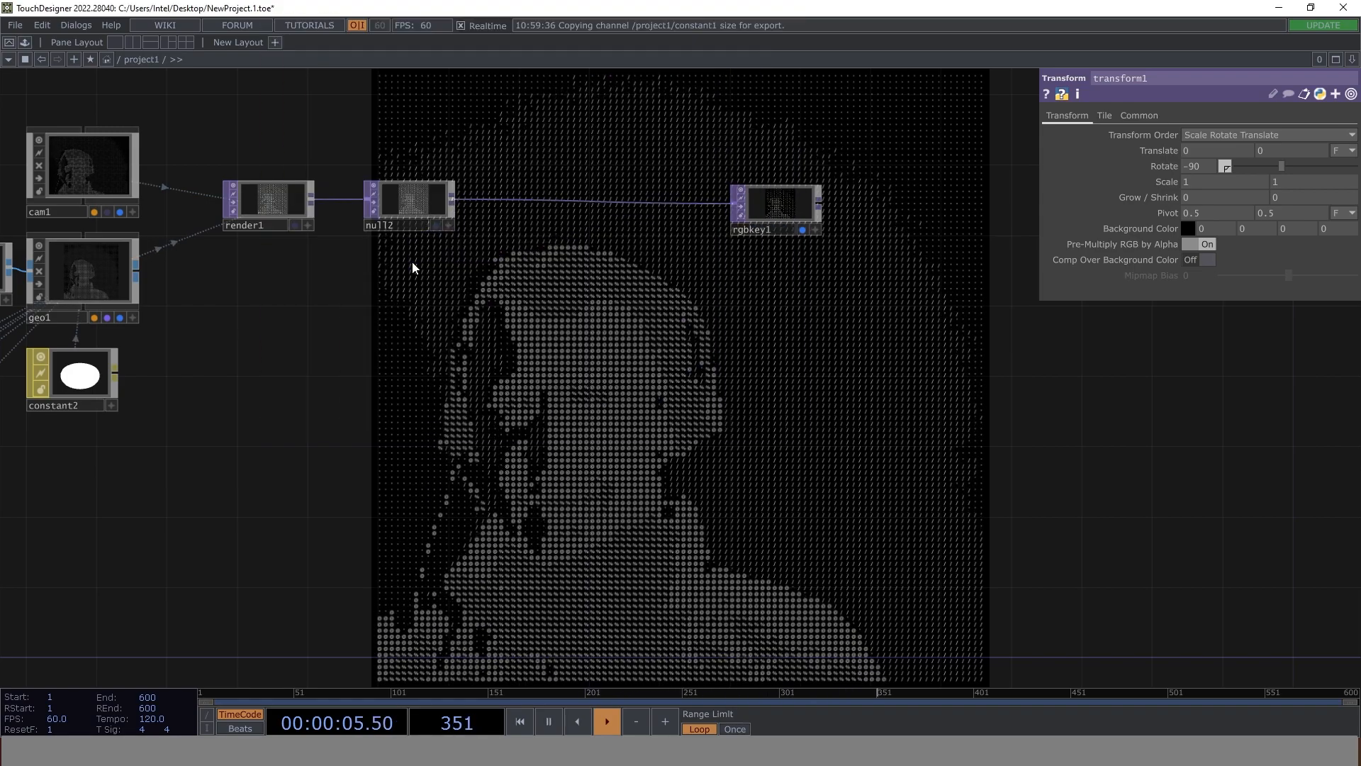
click(547, 197)
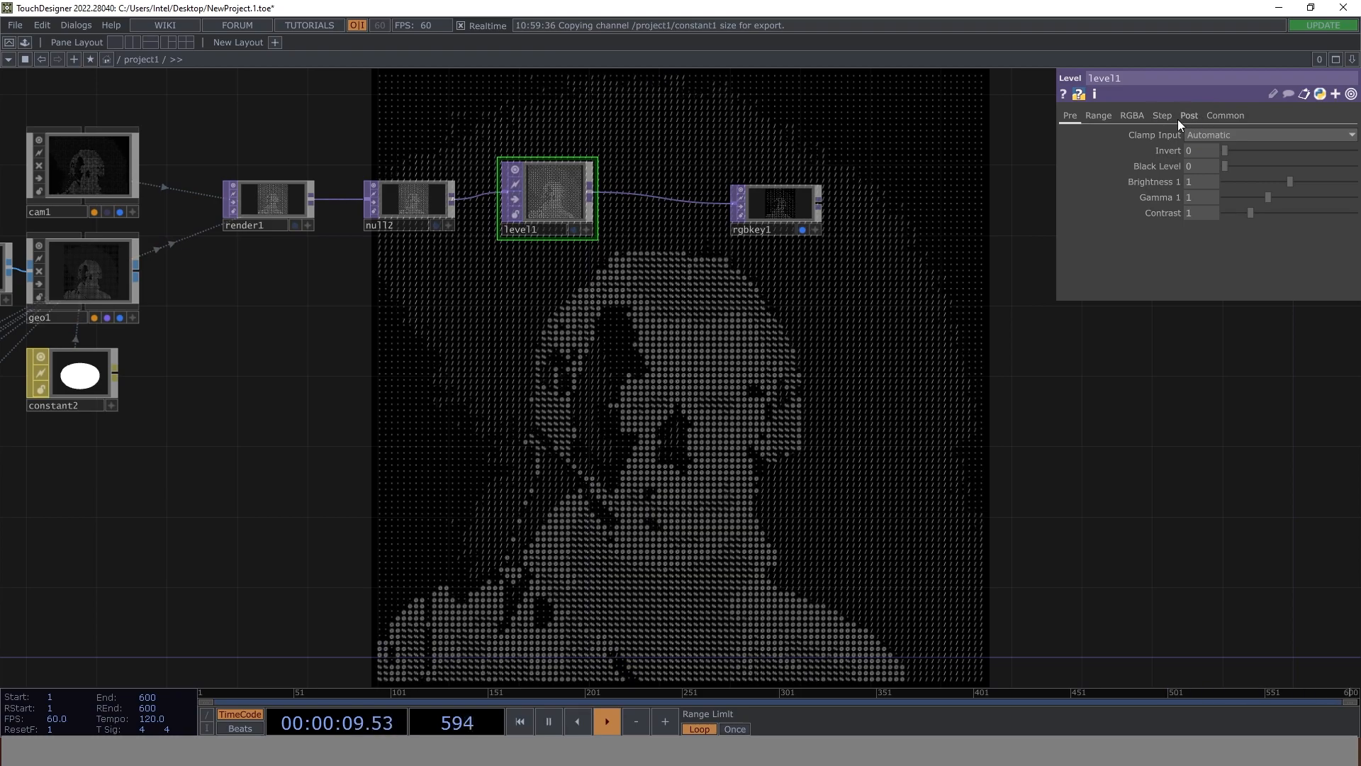
drag(1294, 180, 1281, 214)
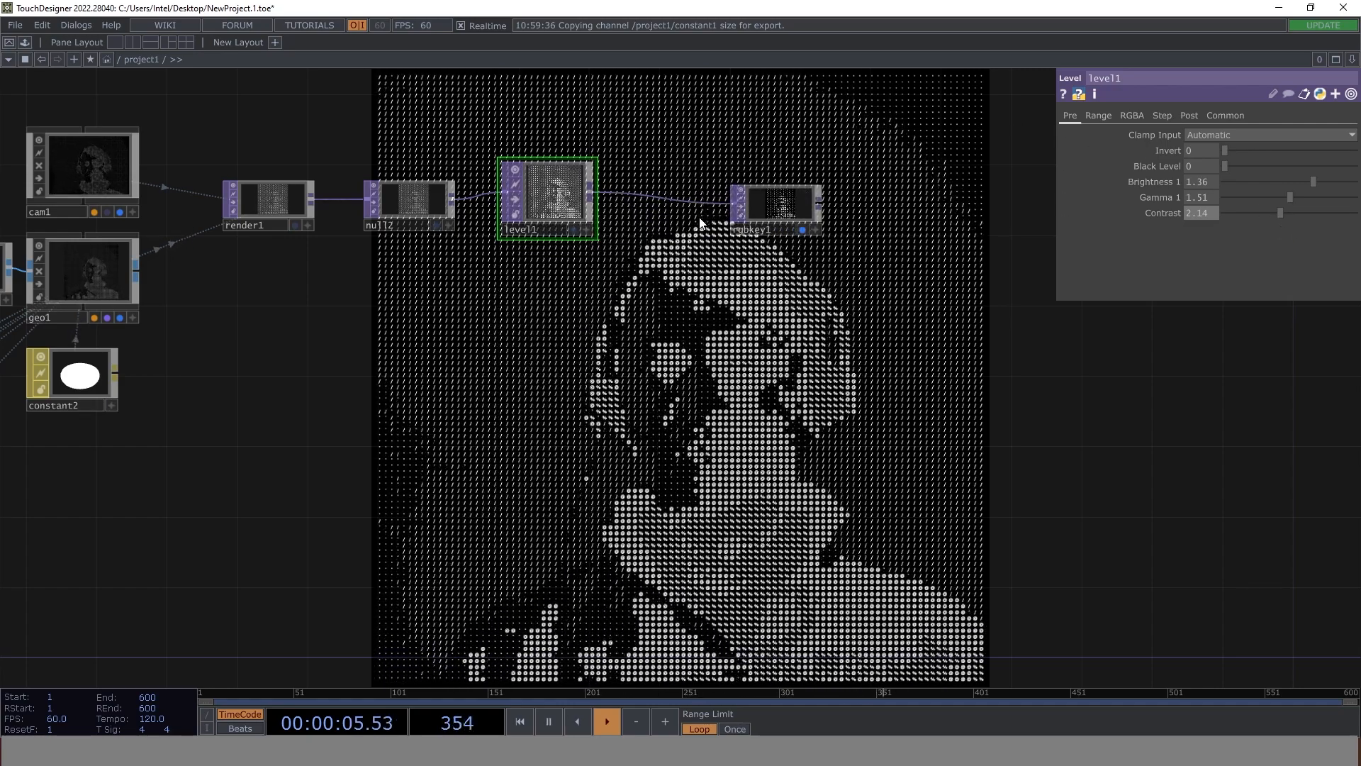
- Move table1 into open space farther left of text0 and replicator1
drag(233, 397, 1200, 313)
drag(91, 306, 846, 196)
drag(295, 376, 365, 258)
scroll(372, 453, up, 6)
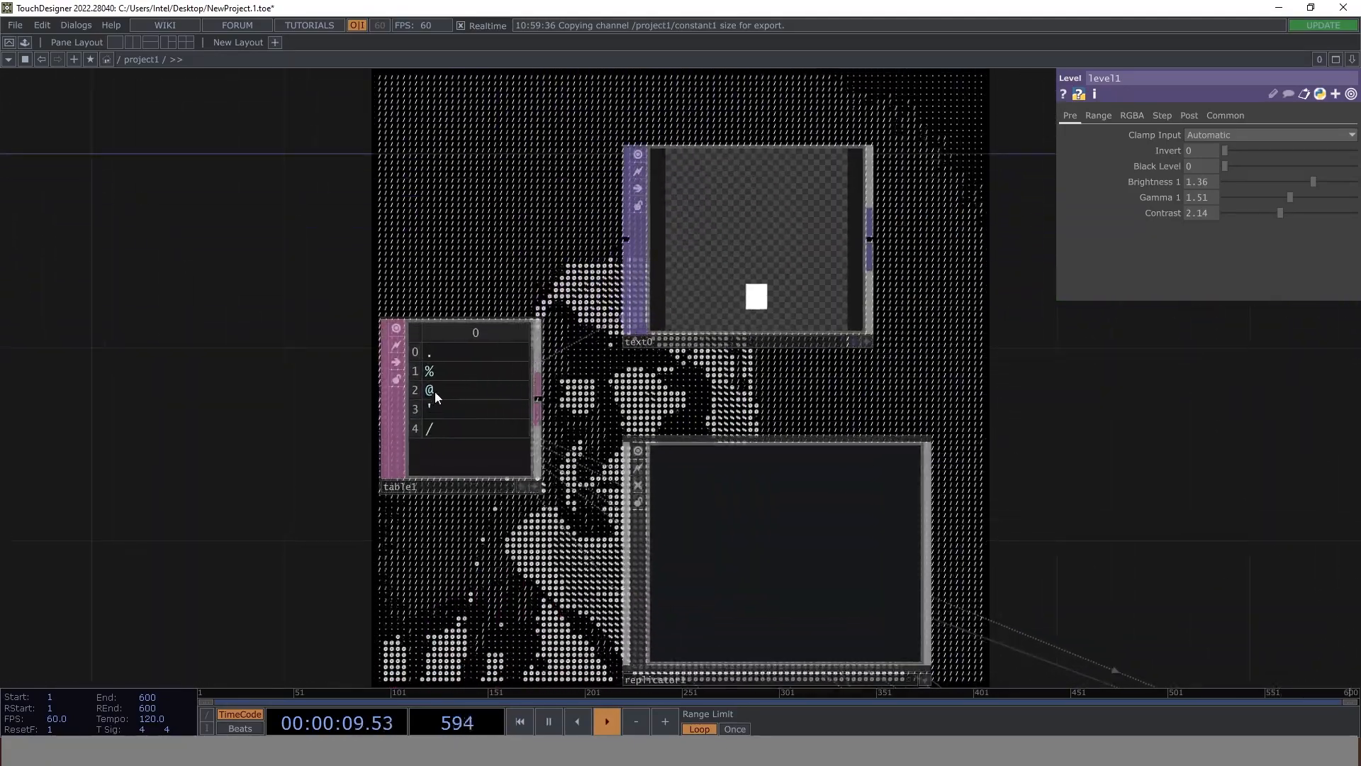
drag(489, 348, 148, 192)
drag(357, 275, 509, 378)
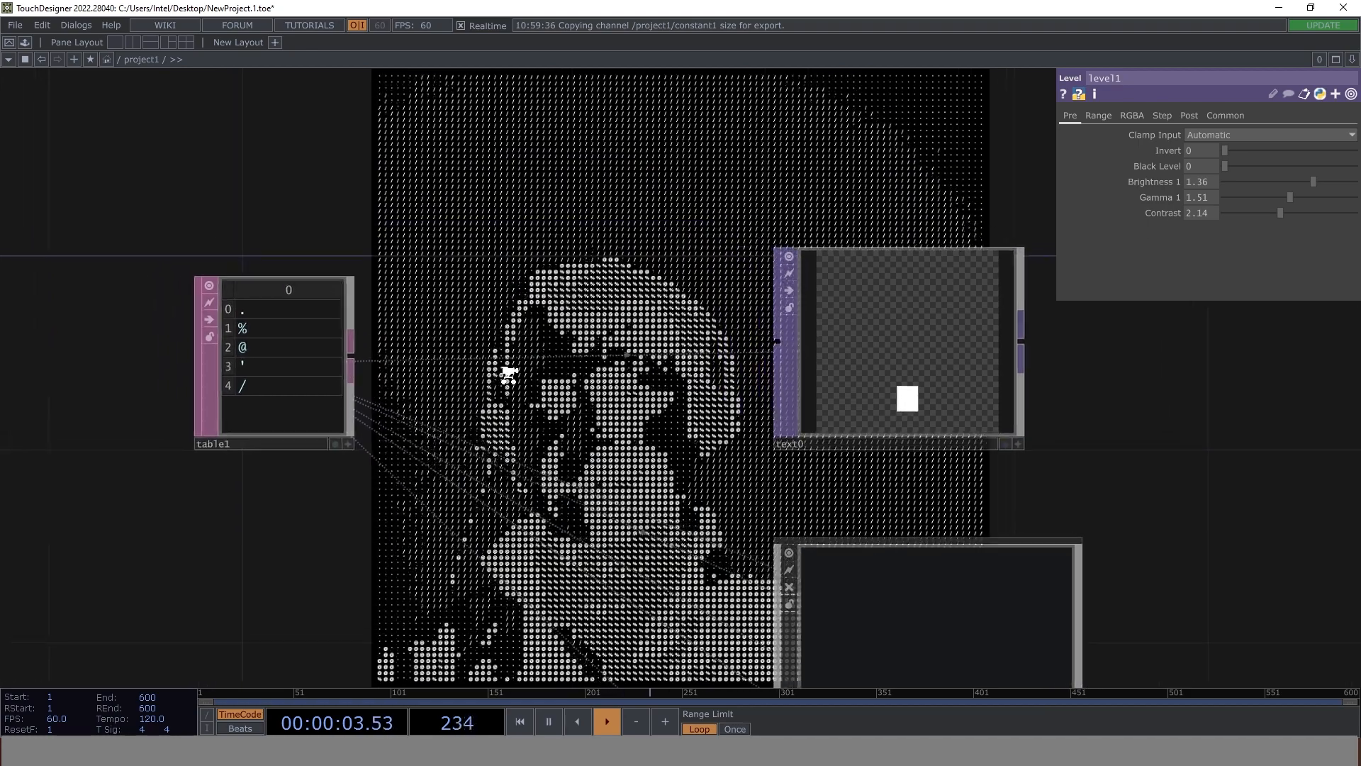
scroll(508, 378, down, 4)
drag(399, 342, 268, 257)
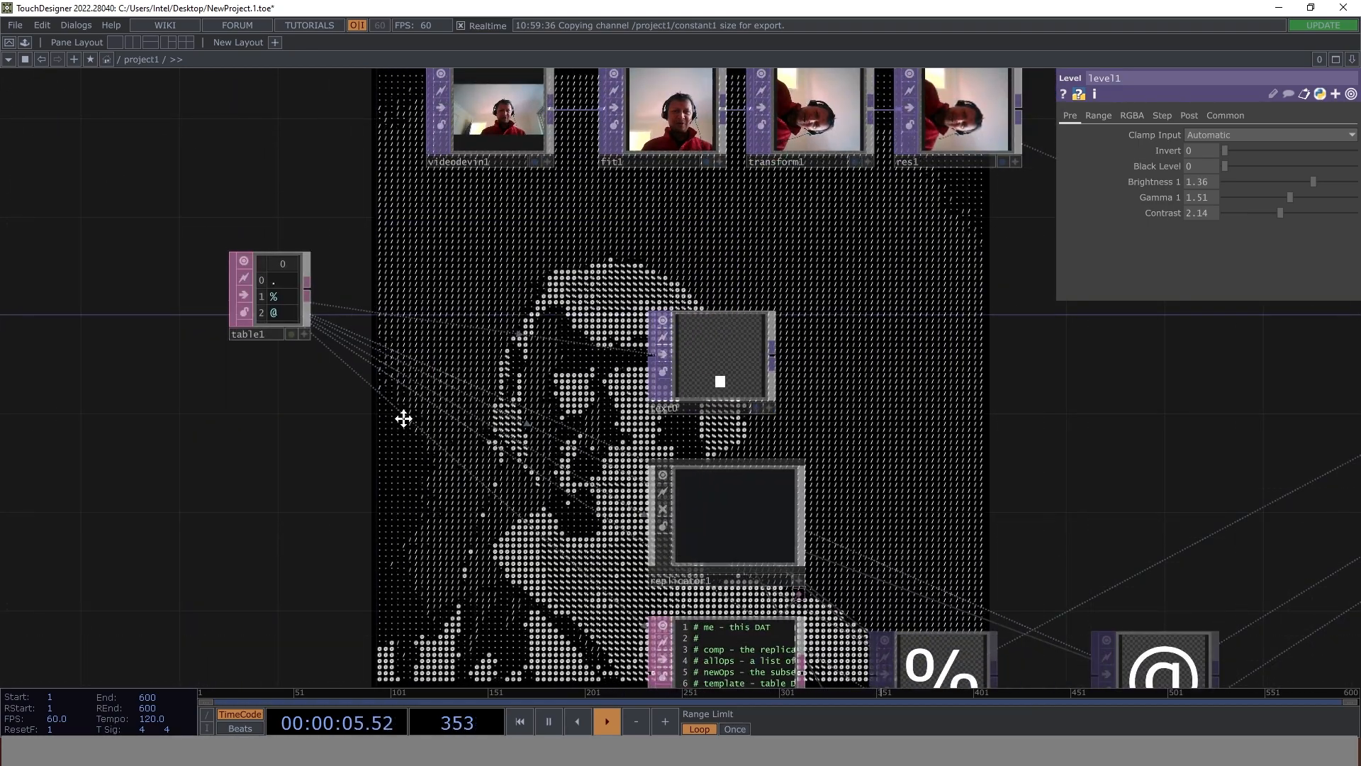
drag(401, 425, 505, 308)
drag(388, 145, 283, 189)
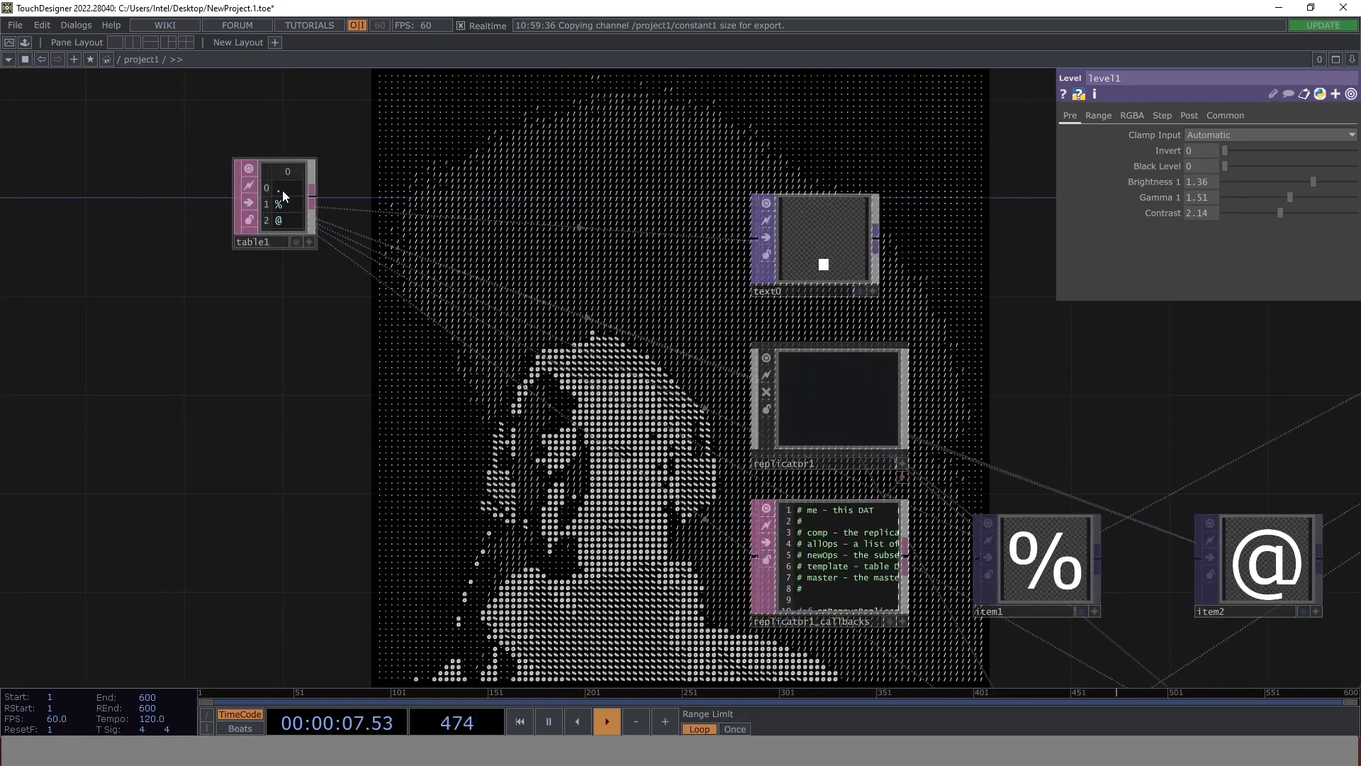
- Swap the first and last characters in table1, setting row 4 to "." and row 0 to "/"
scroll(284, 189, up, 8)
drag(311, 411, 250, 487)
scroll(213, 411, down, 2)
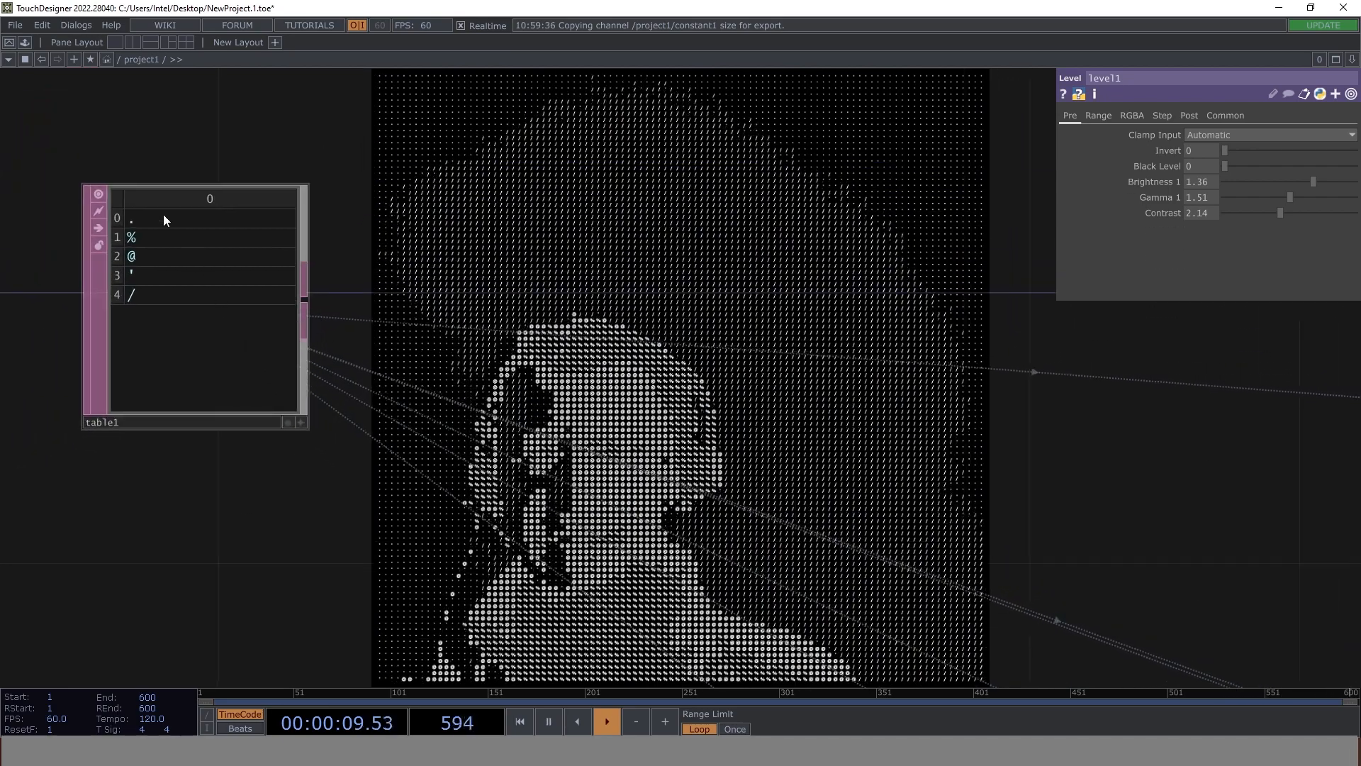
click(299, 423)
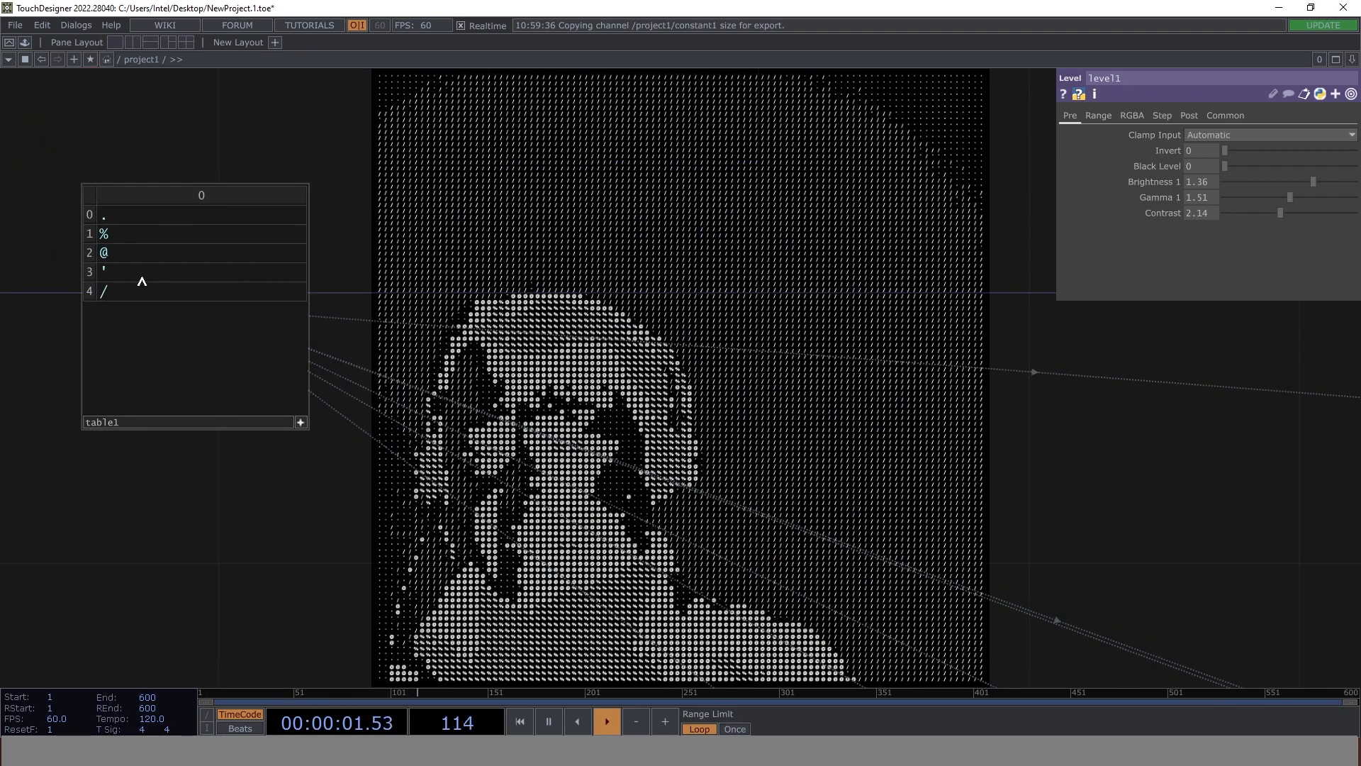
click(106, 291)
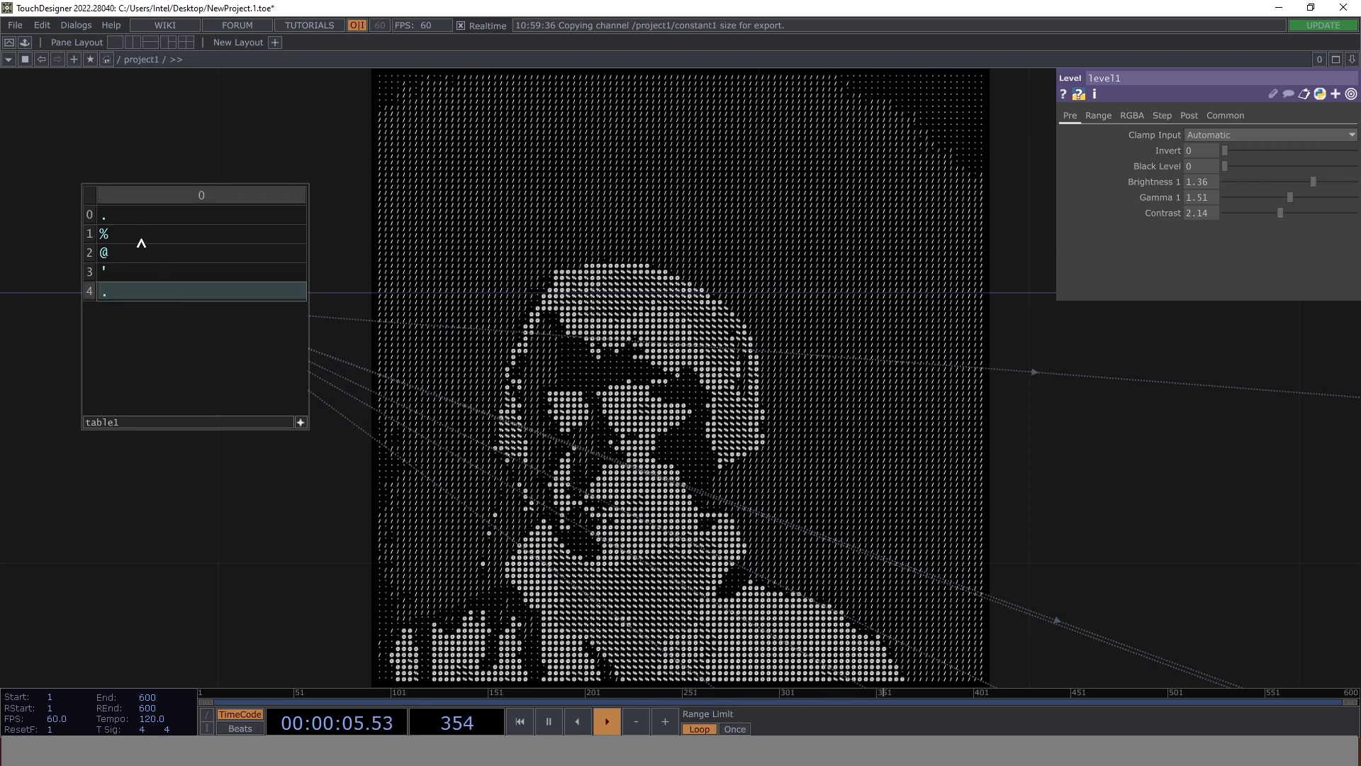
click(108, 217)
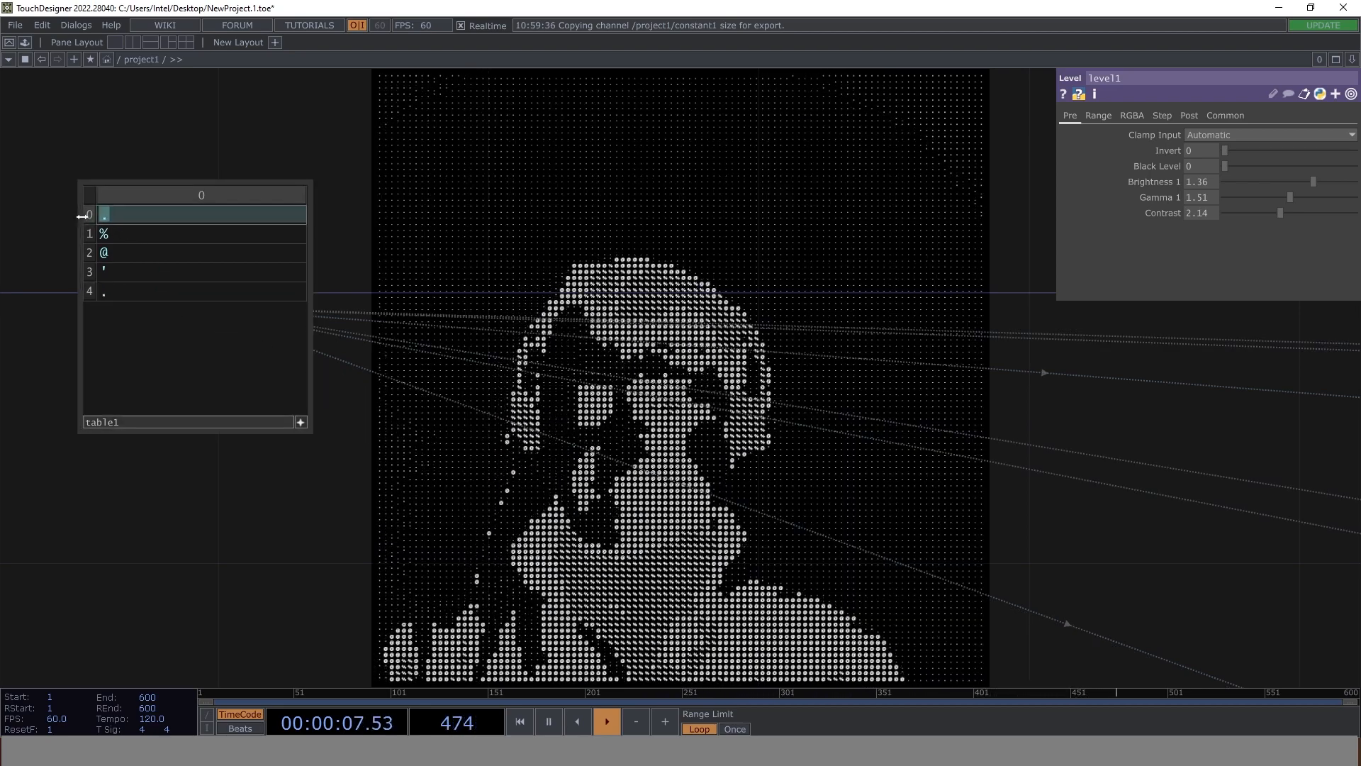
text(/)
key(Return)
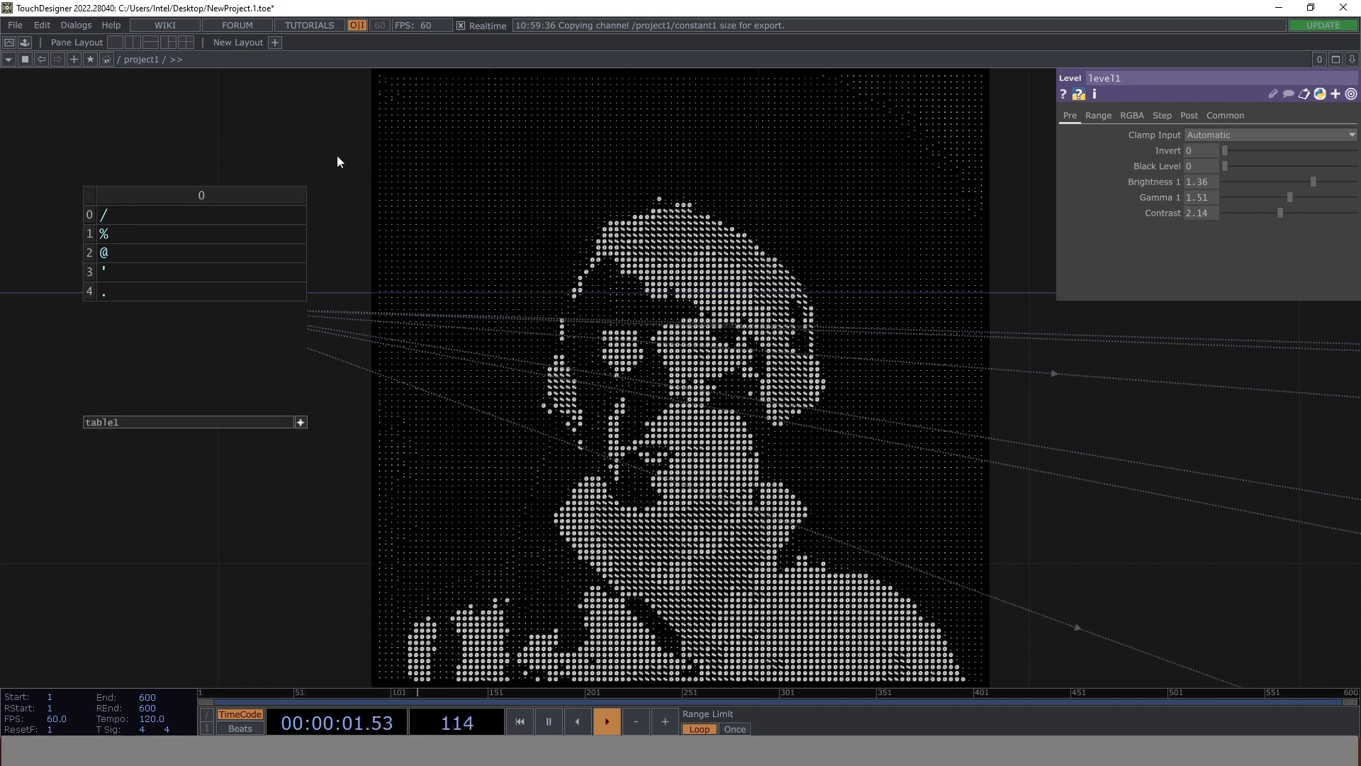
click(301, 422)
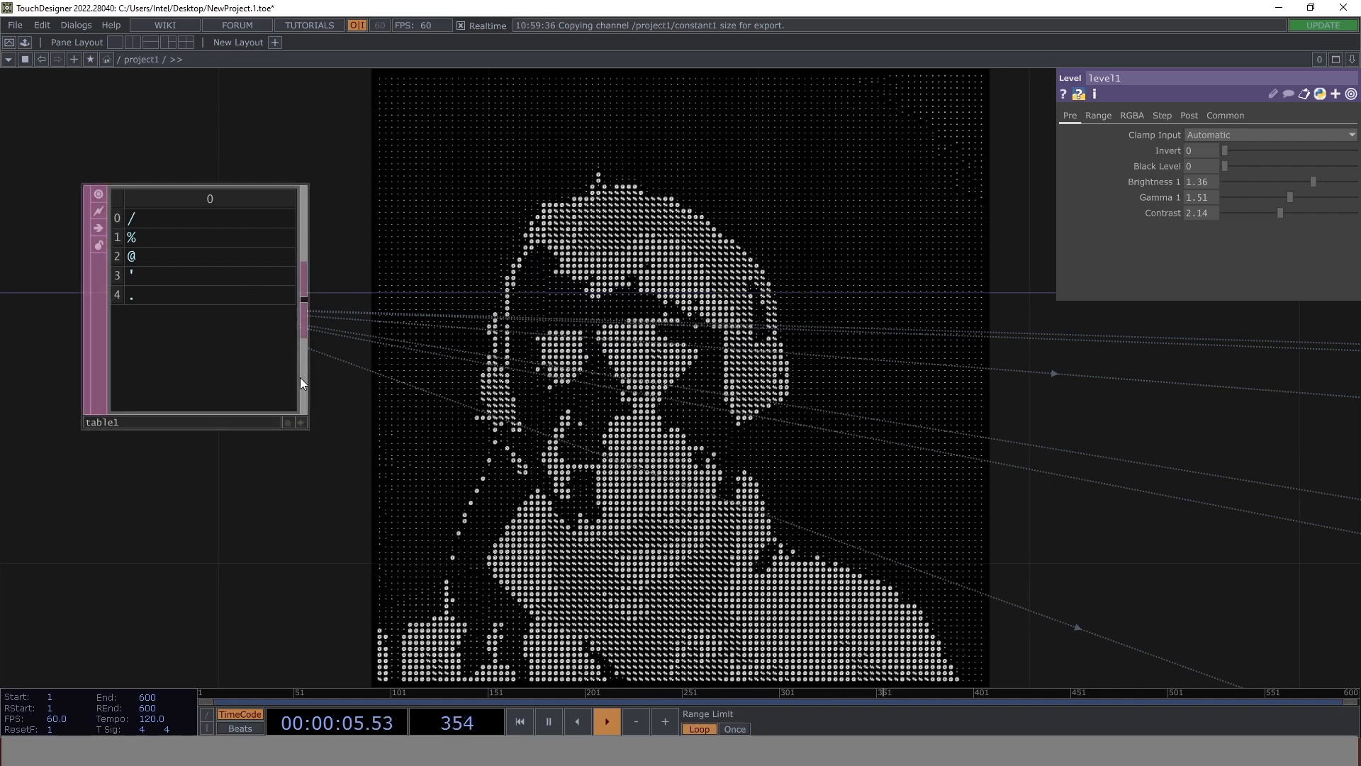
- Replace the character in row 2 of table1 with "#"
click(300, 422)
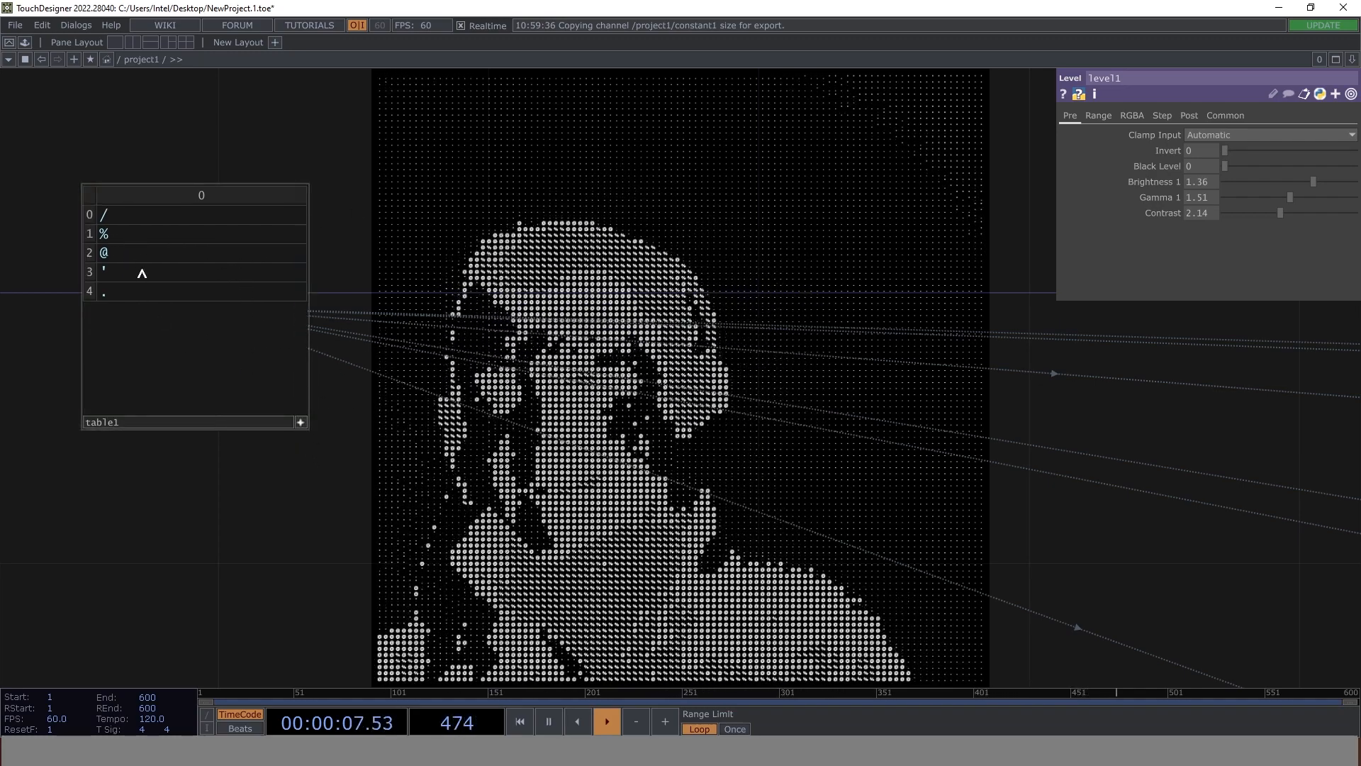
click(87, 252)
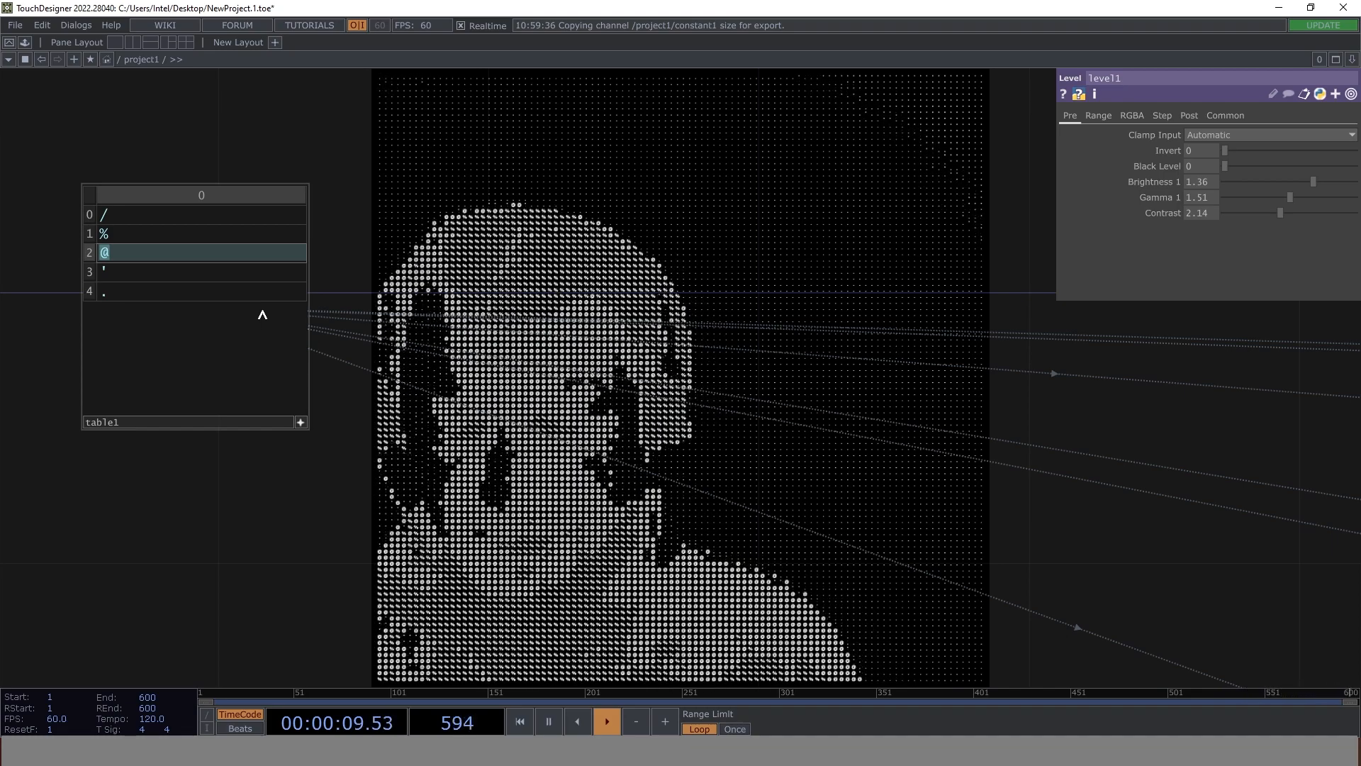
text(#)
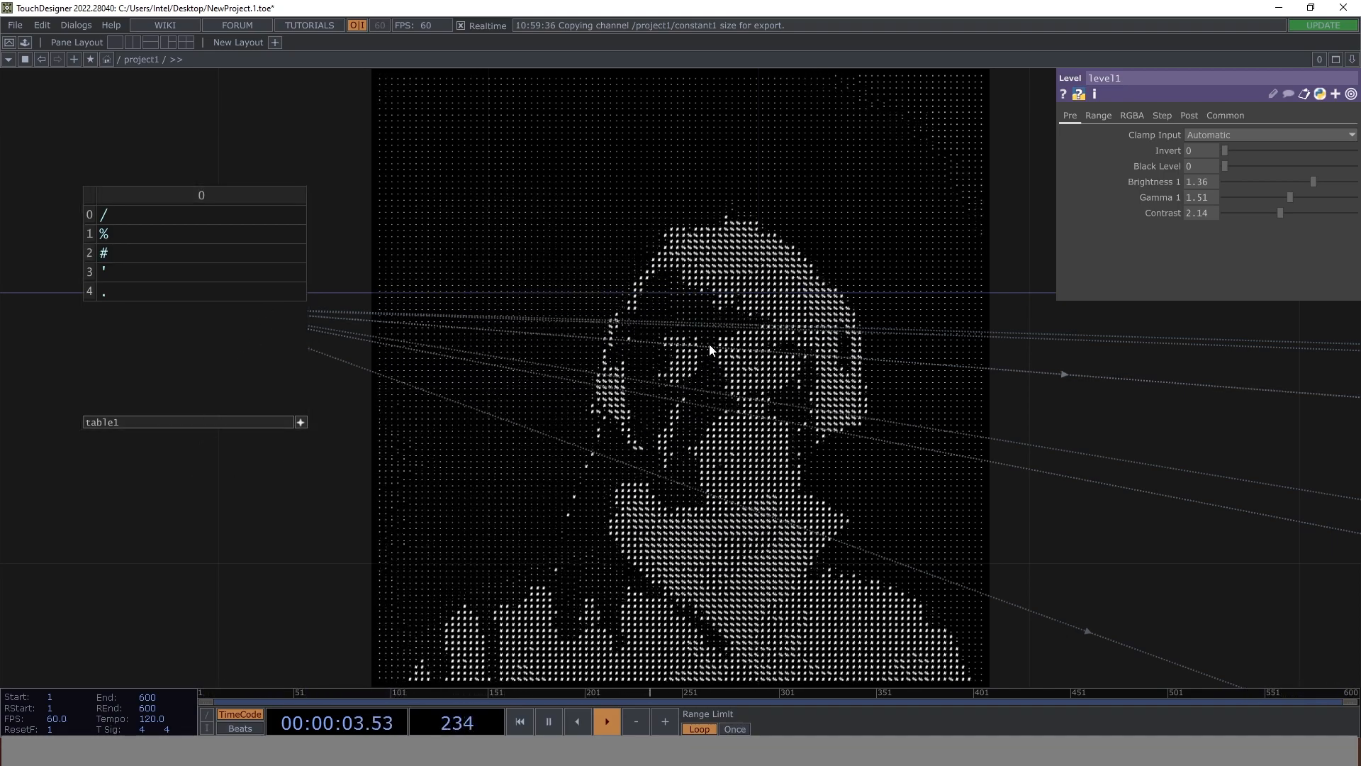
click(300, 422)
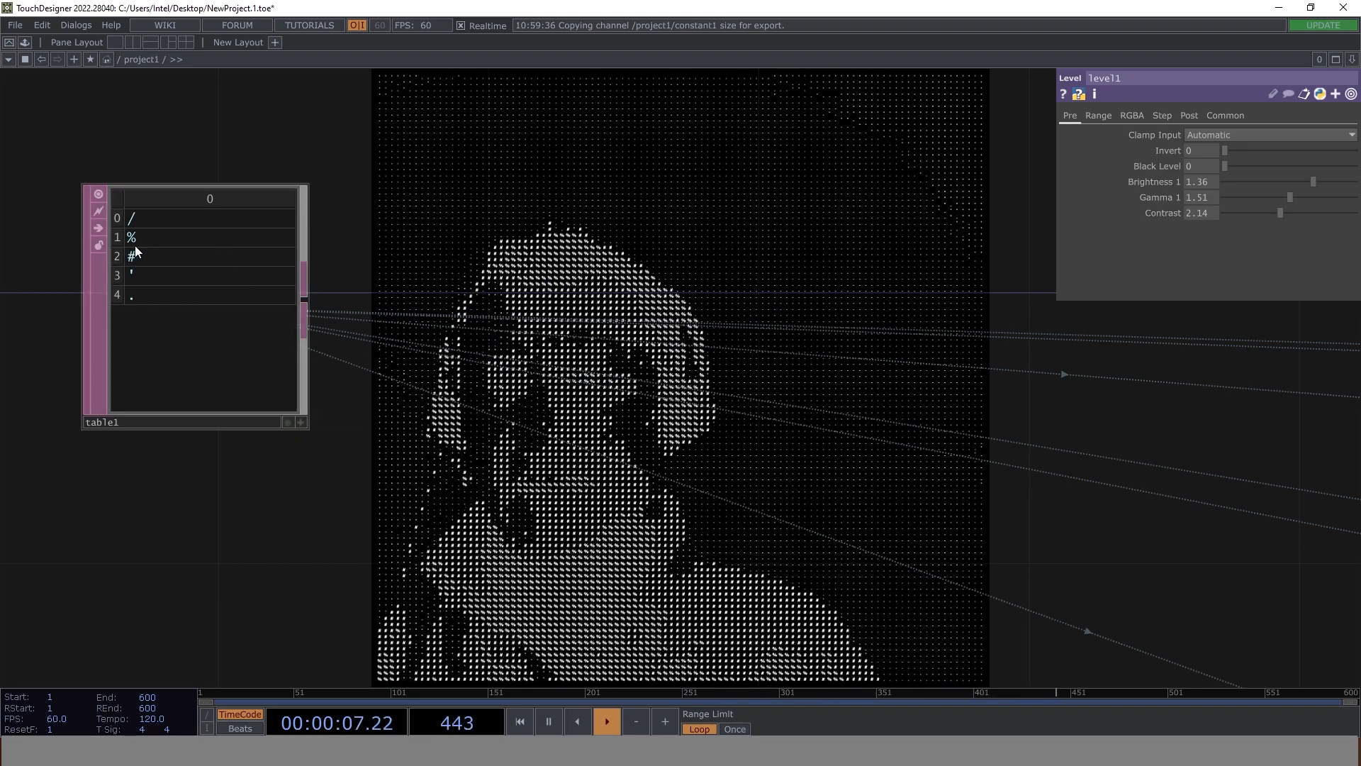
- Try "+" as the character in row 3 of table1
click(302, 422)
click(106, 275)
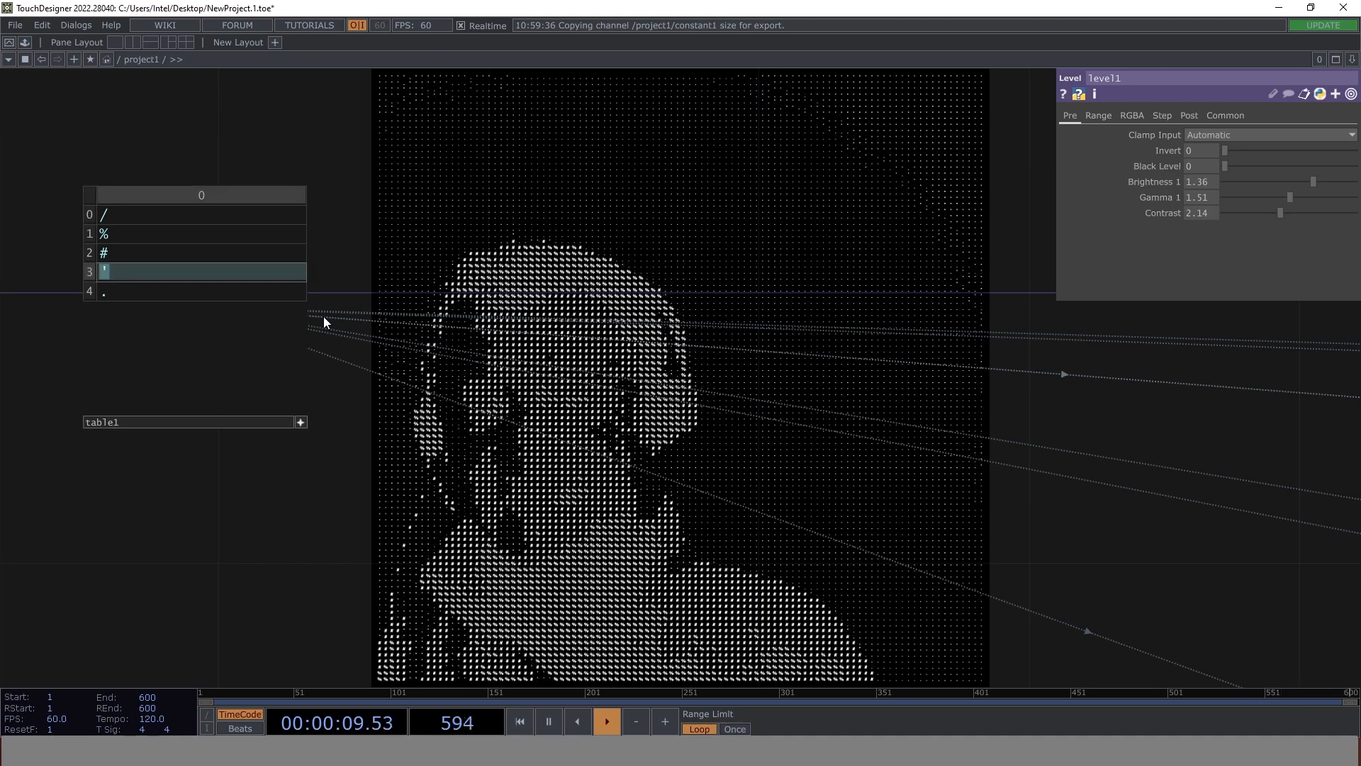
text(+)
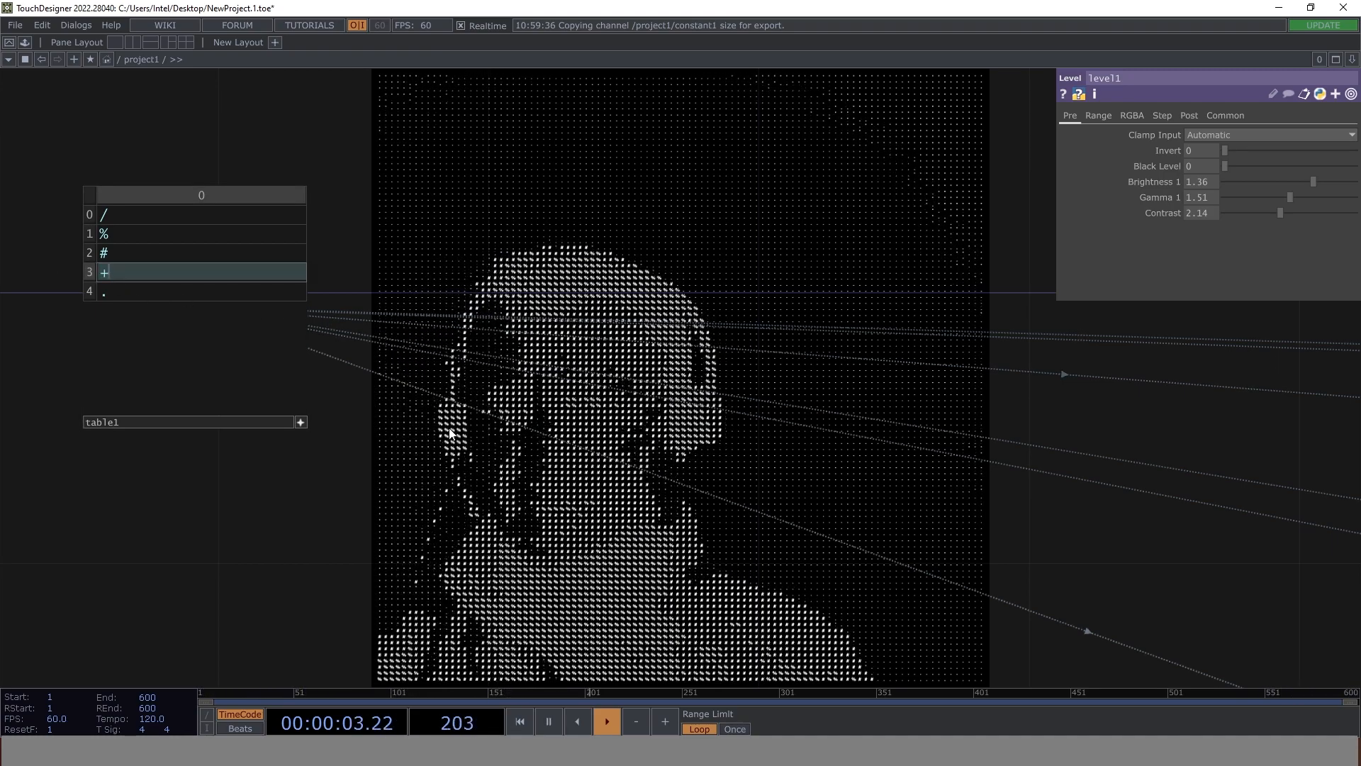
click(286, 537)
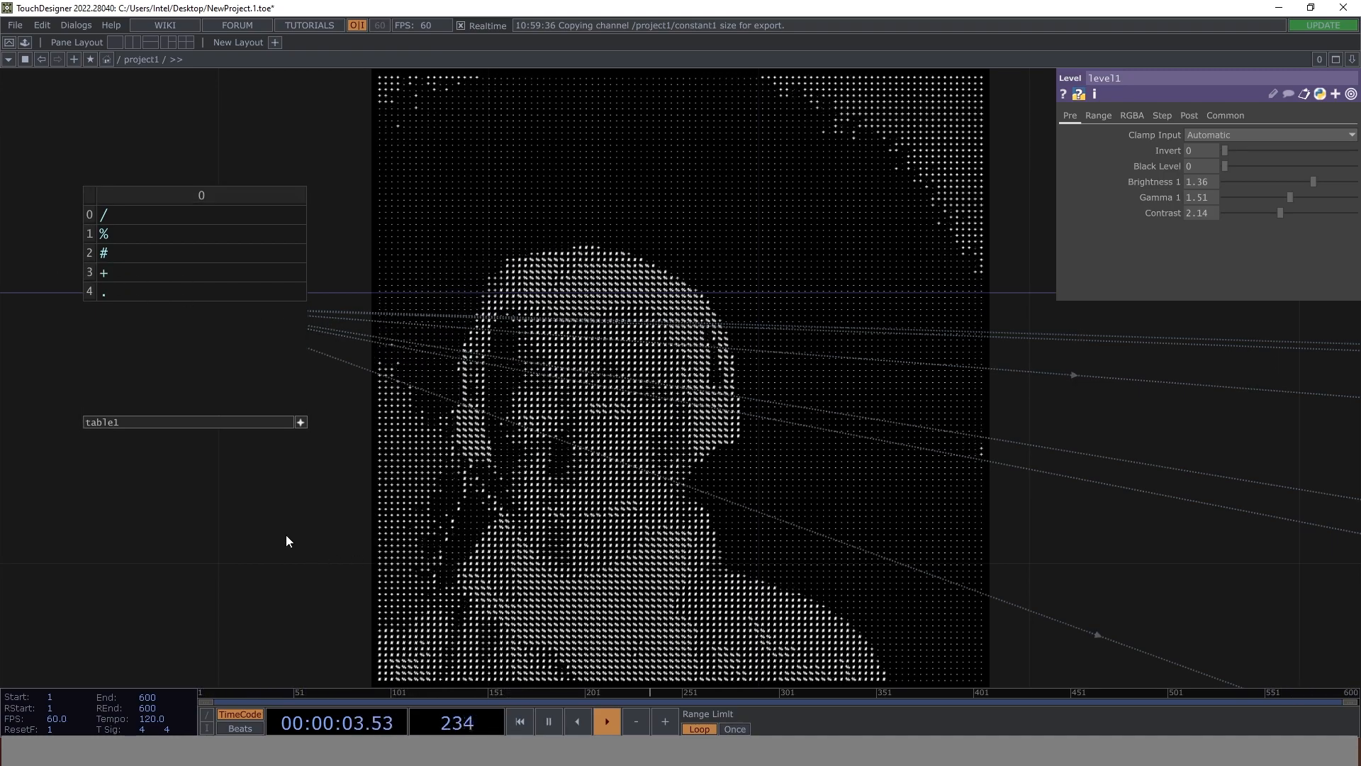
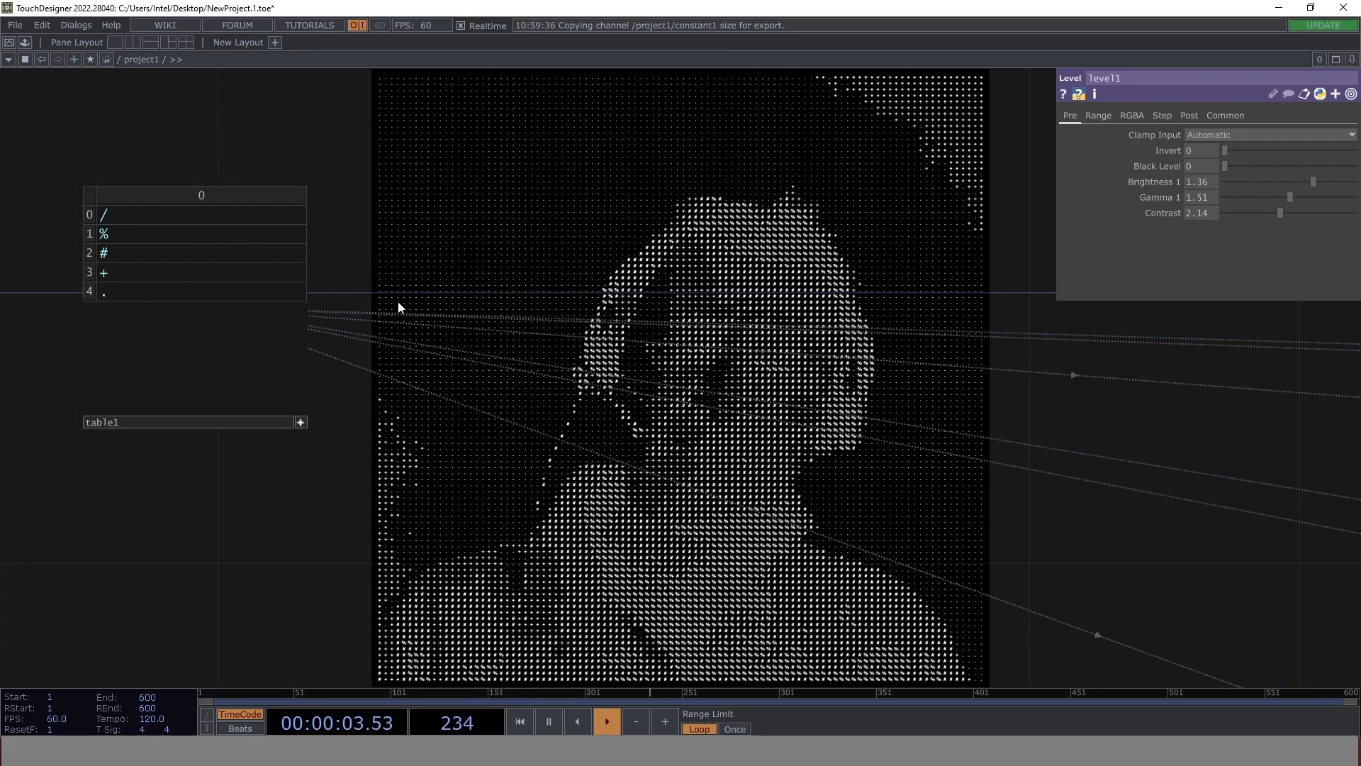
- Set the character in row 3 of table1 to "@"
click(104, 272)
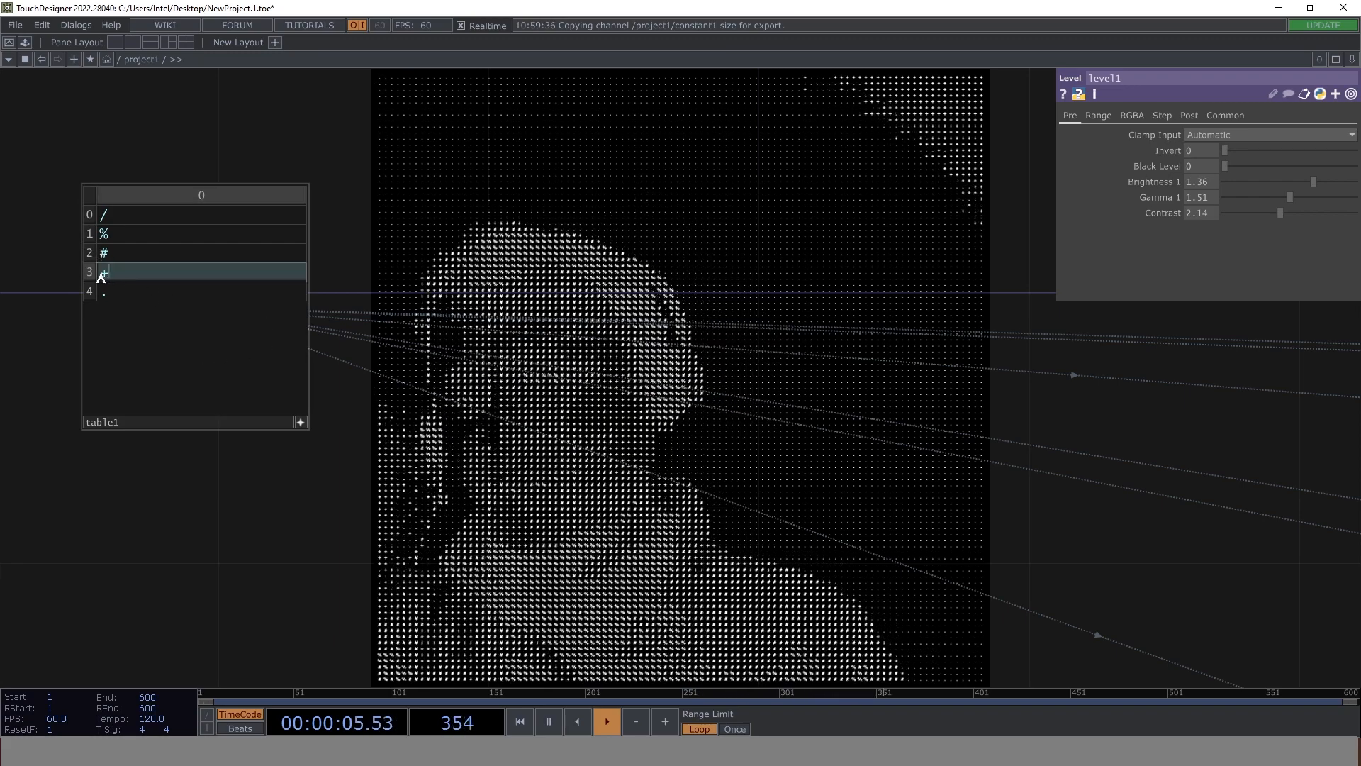
text(@)
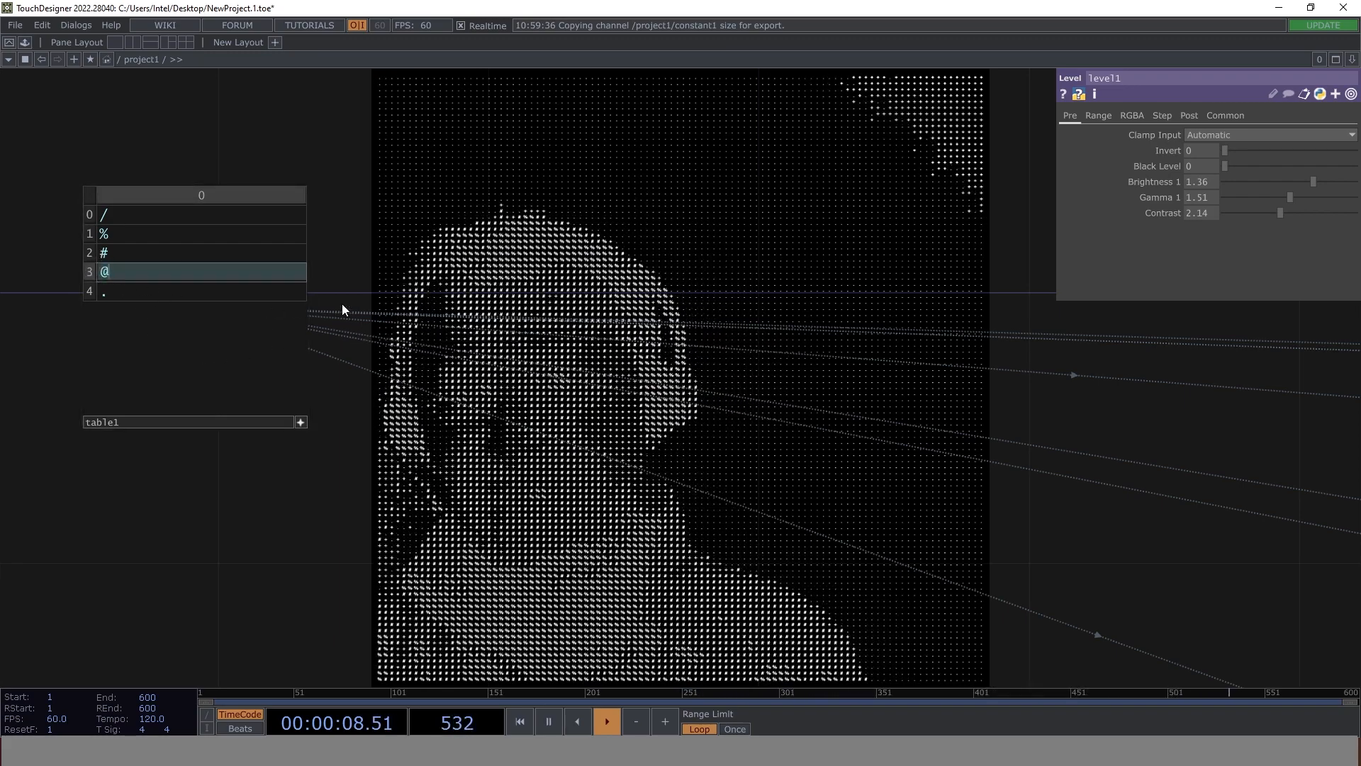
click(205, 479)
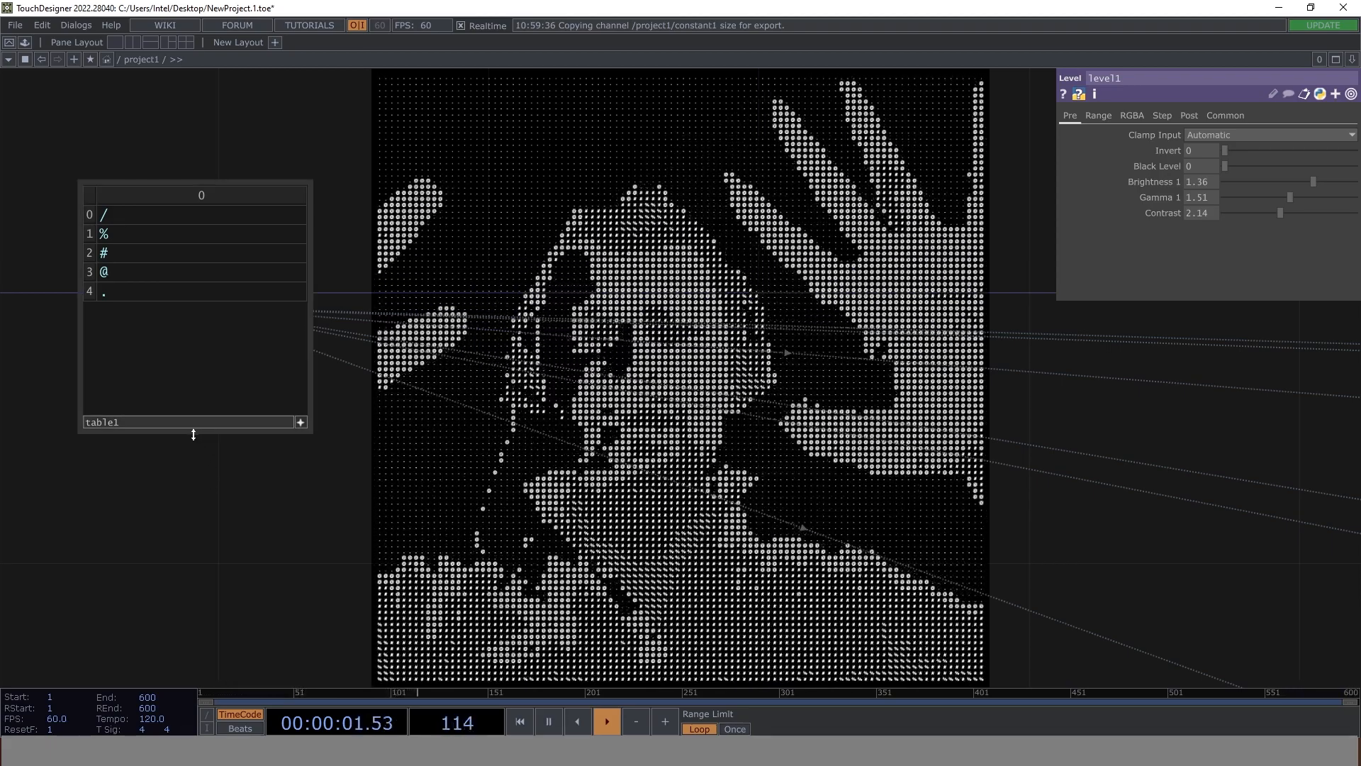
- Move videodevin1, fit1 and transform1 farther from res1 and insert a Threshold TOP between transform1 and res1
scroll(333, 294, down, 5)
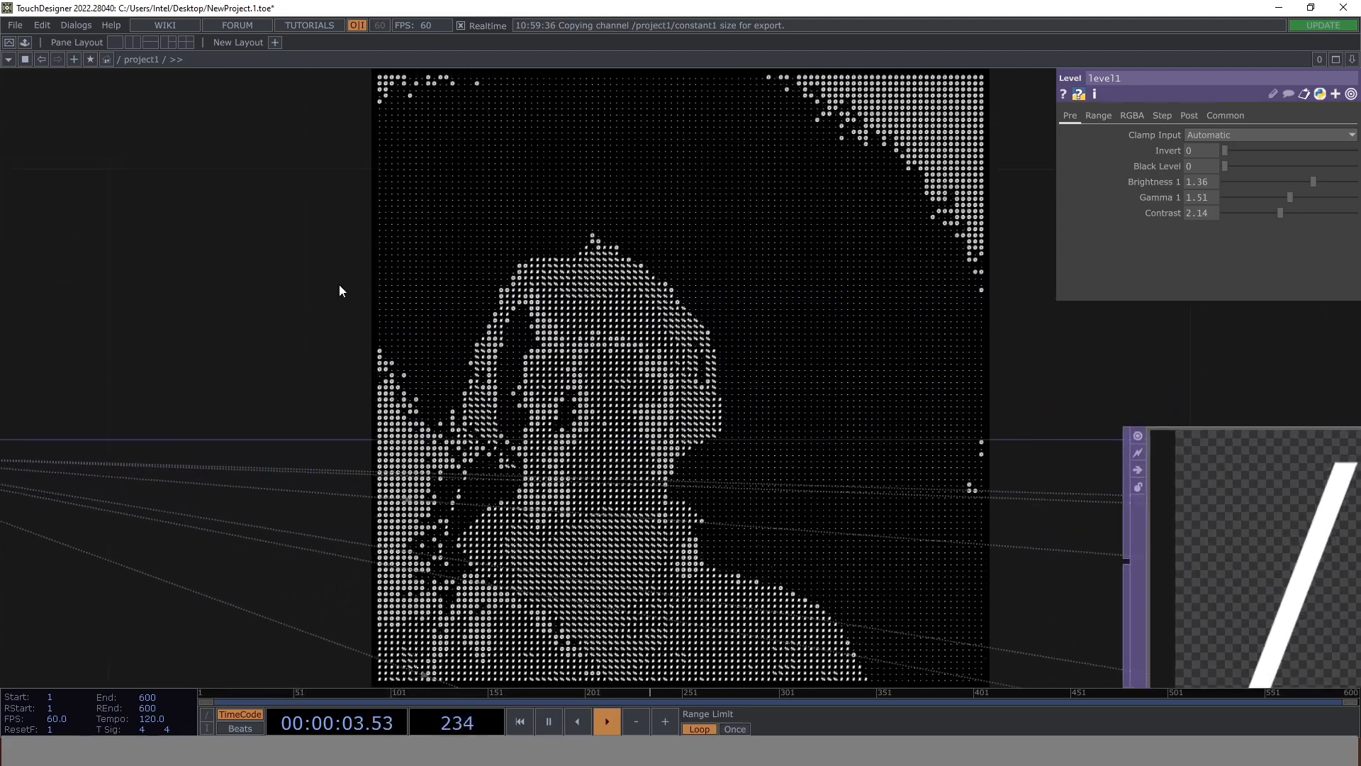
drag(436, 110, 436, 189)
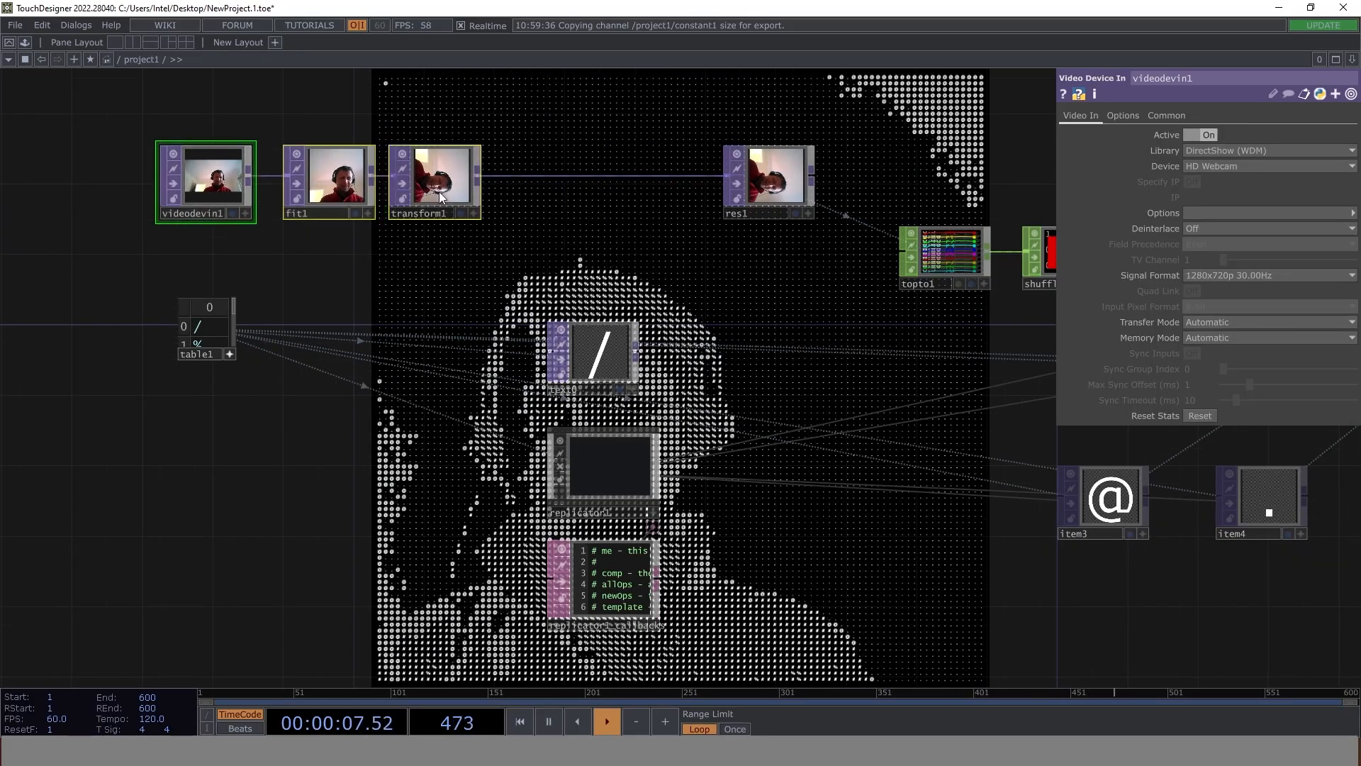
right_click(536, 178)
click(567, 163)
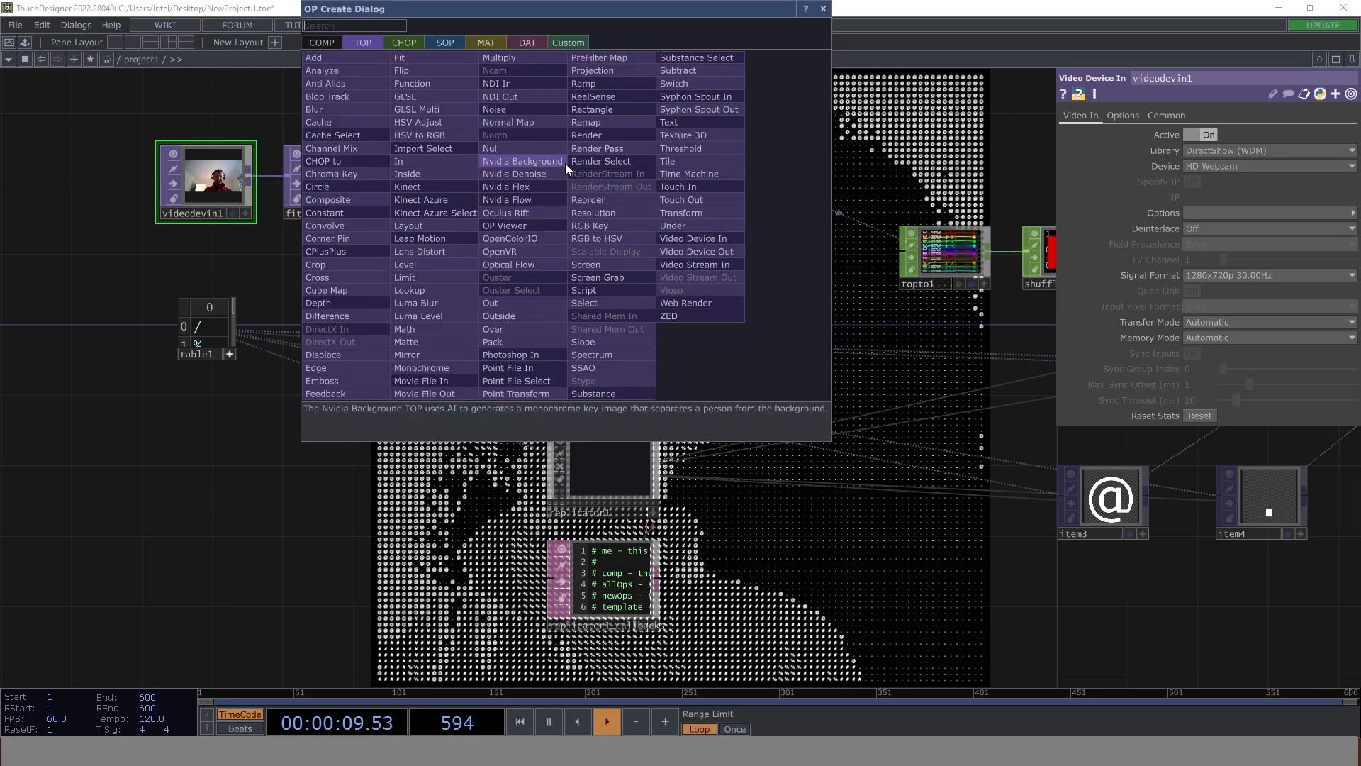
text(thr)
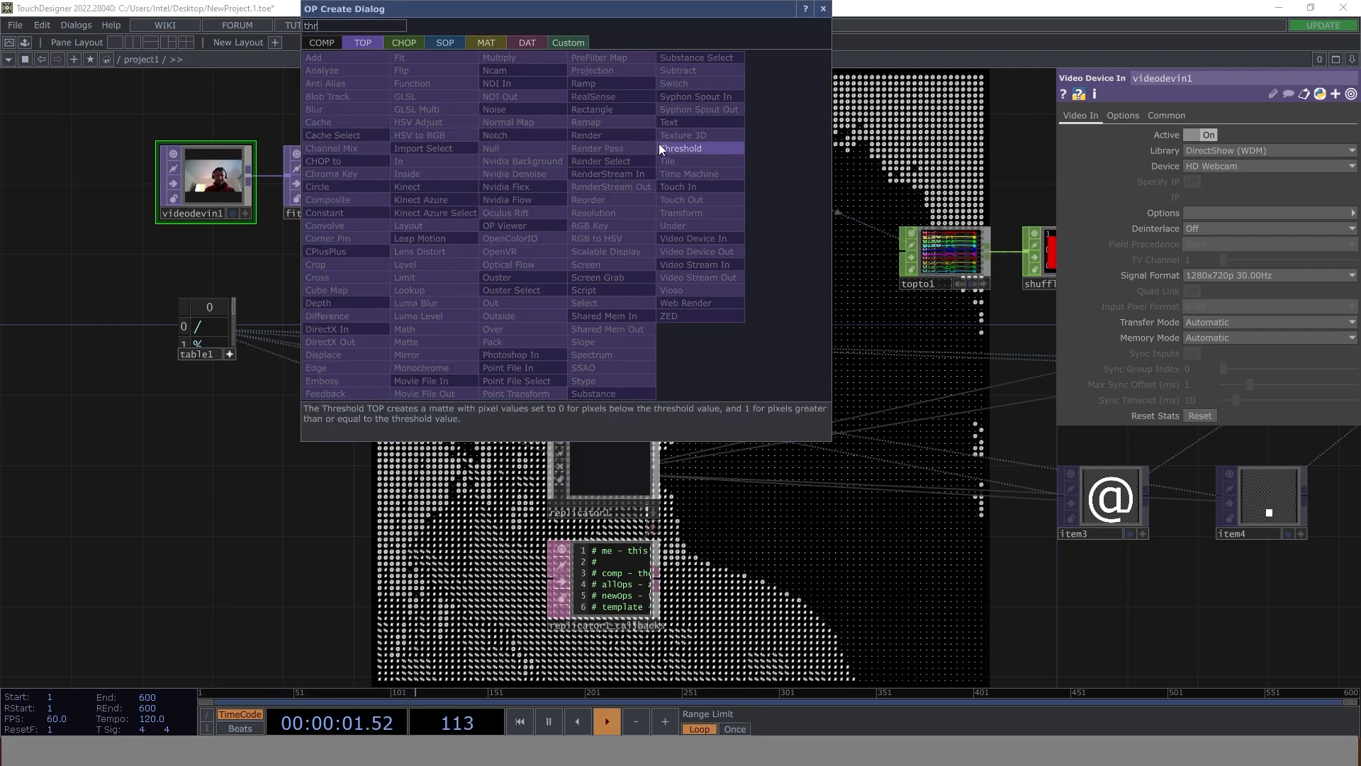
click(663, 147)
click(573, 180)
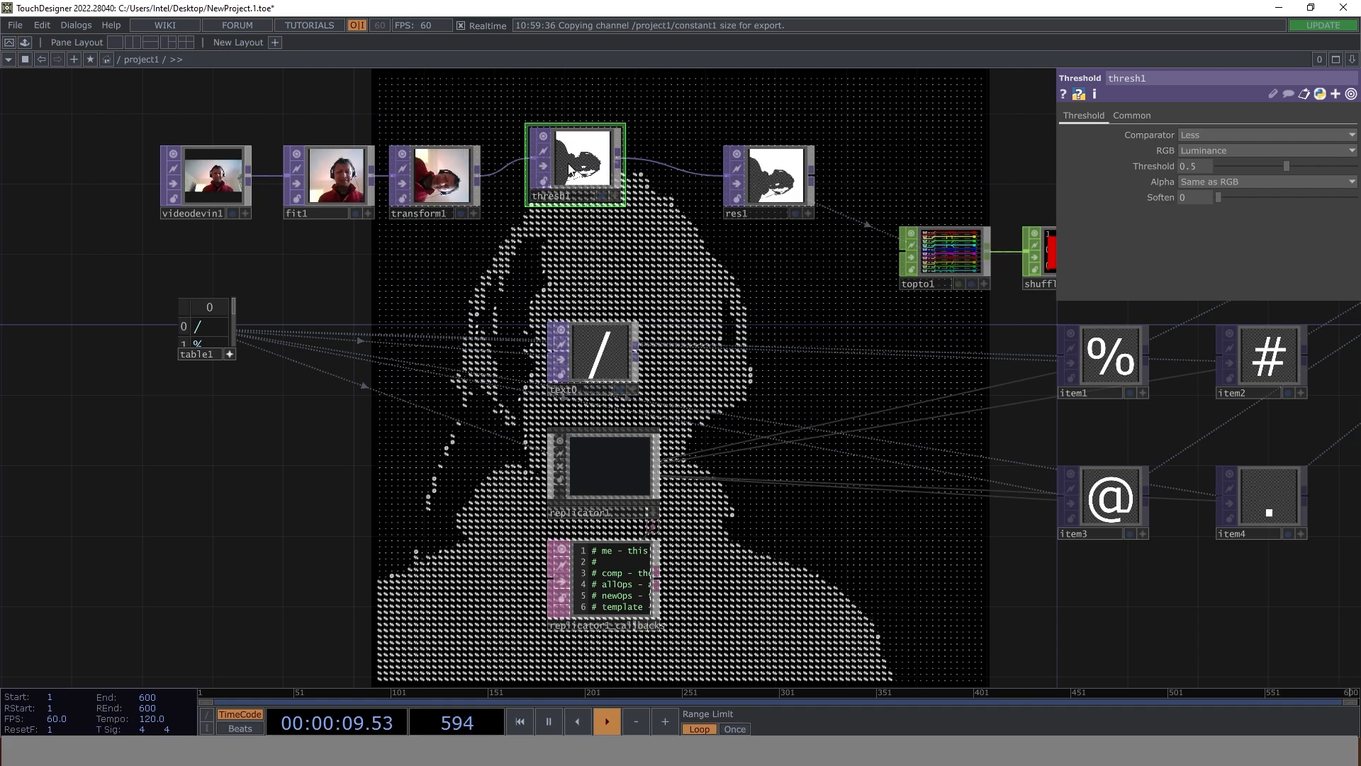
- Set thresh1's threshold to 0.184, and spread thresh1 and res1 apart to make room between them
scroll(669, 218, down, 2)
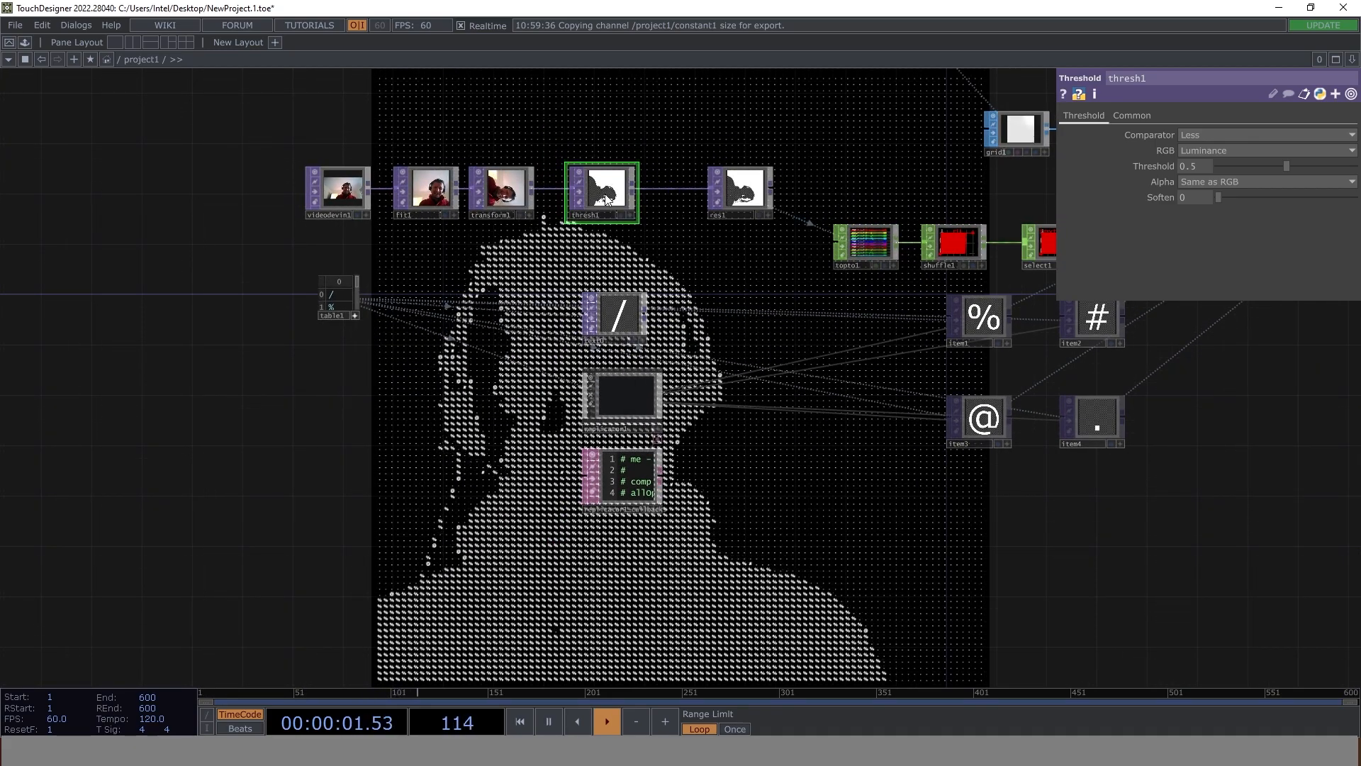
drag(1285, 168, 1240, 171)
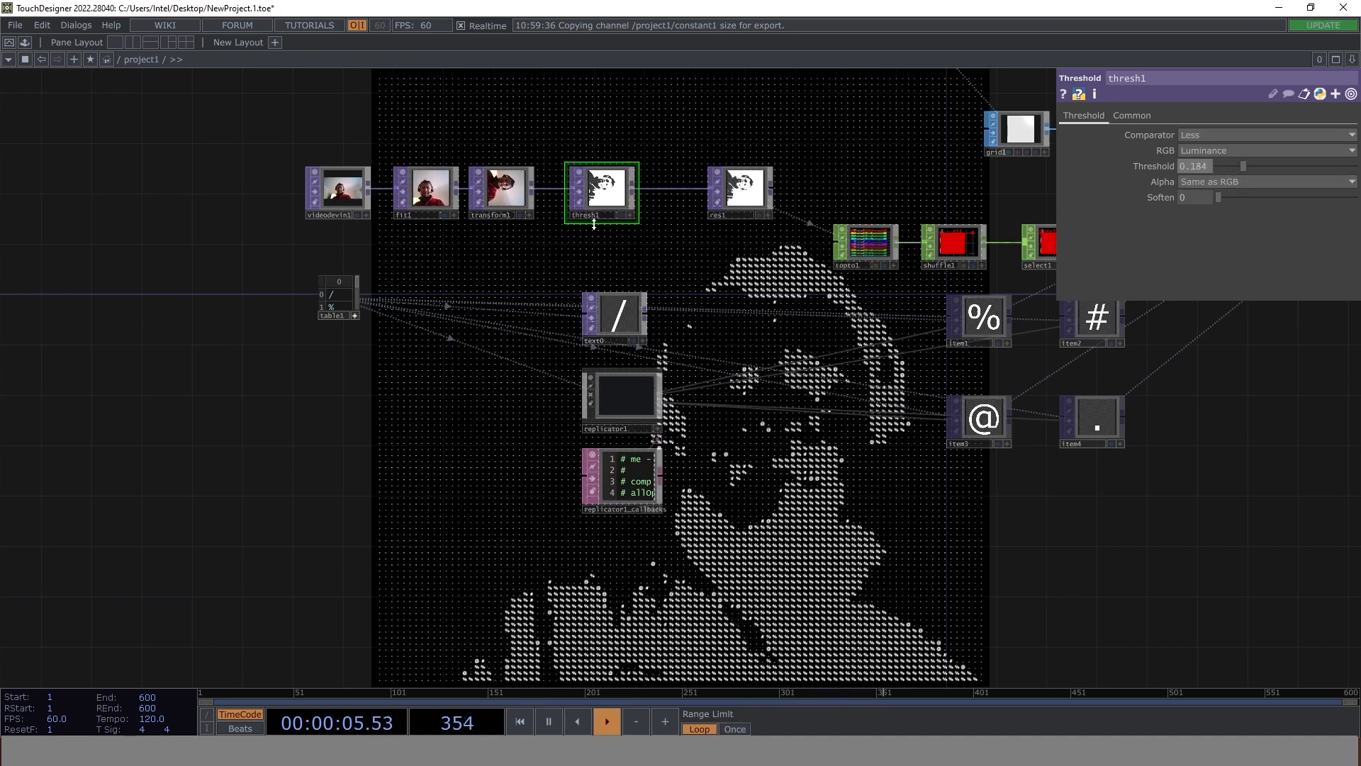
middle_drag(630, 187, 525, 242)
drag(525, 243, 499, 167)
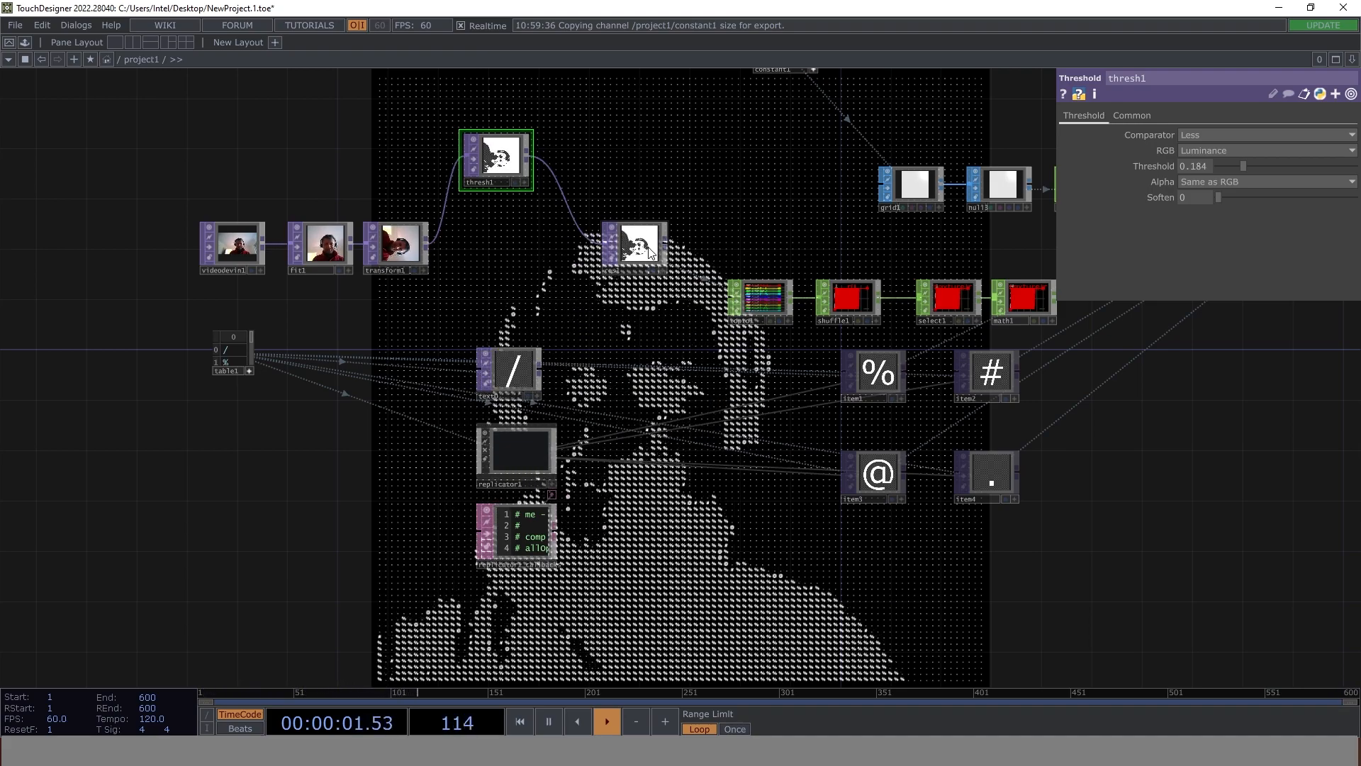
drag(651, 251, 701, 239)
- Insert a Composite TOP between thresh1 and res1 and connect transform1 as its second input
right_click(602, 207)
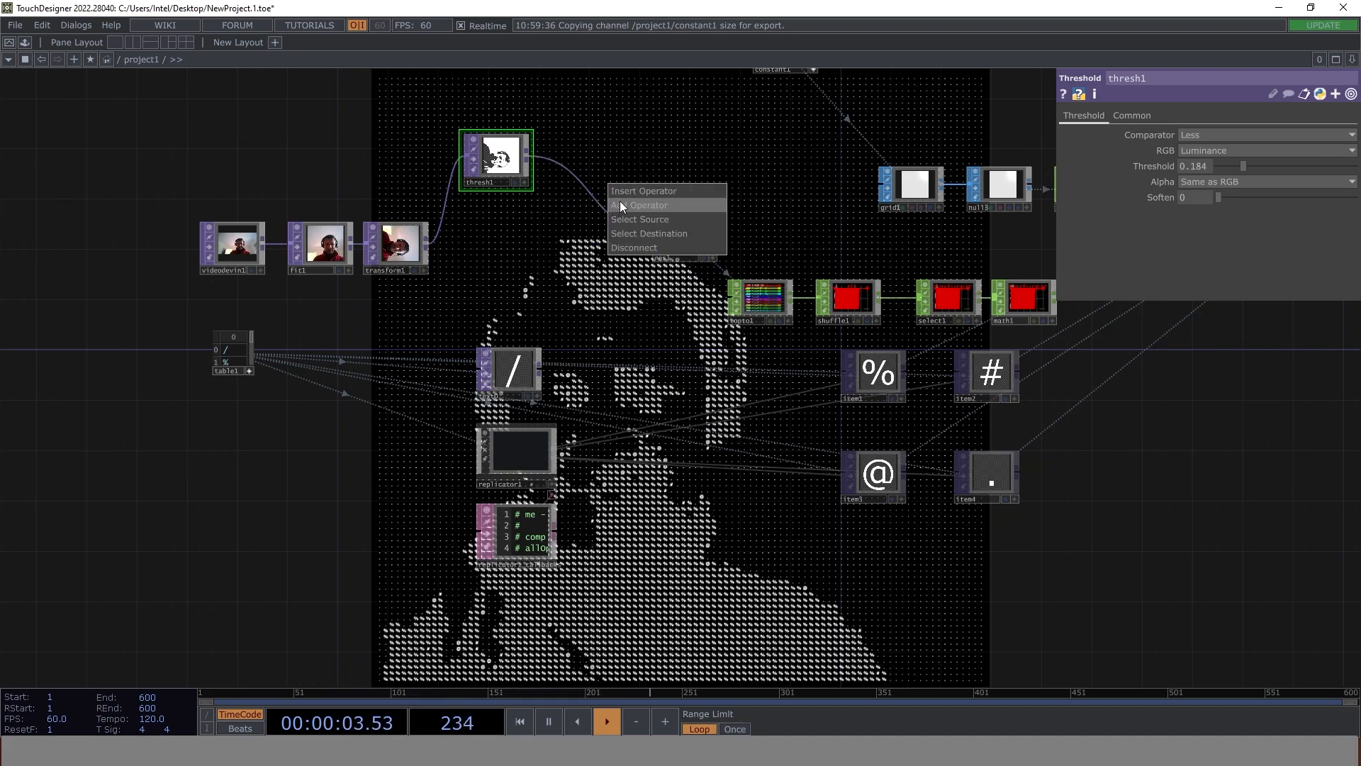
click(625, 197)
text(com)
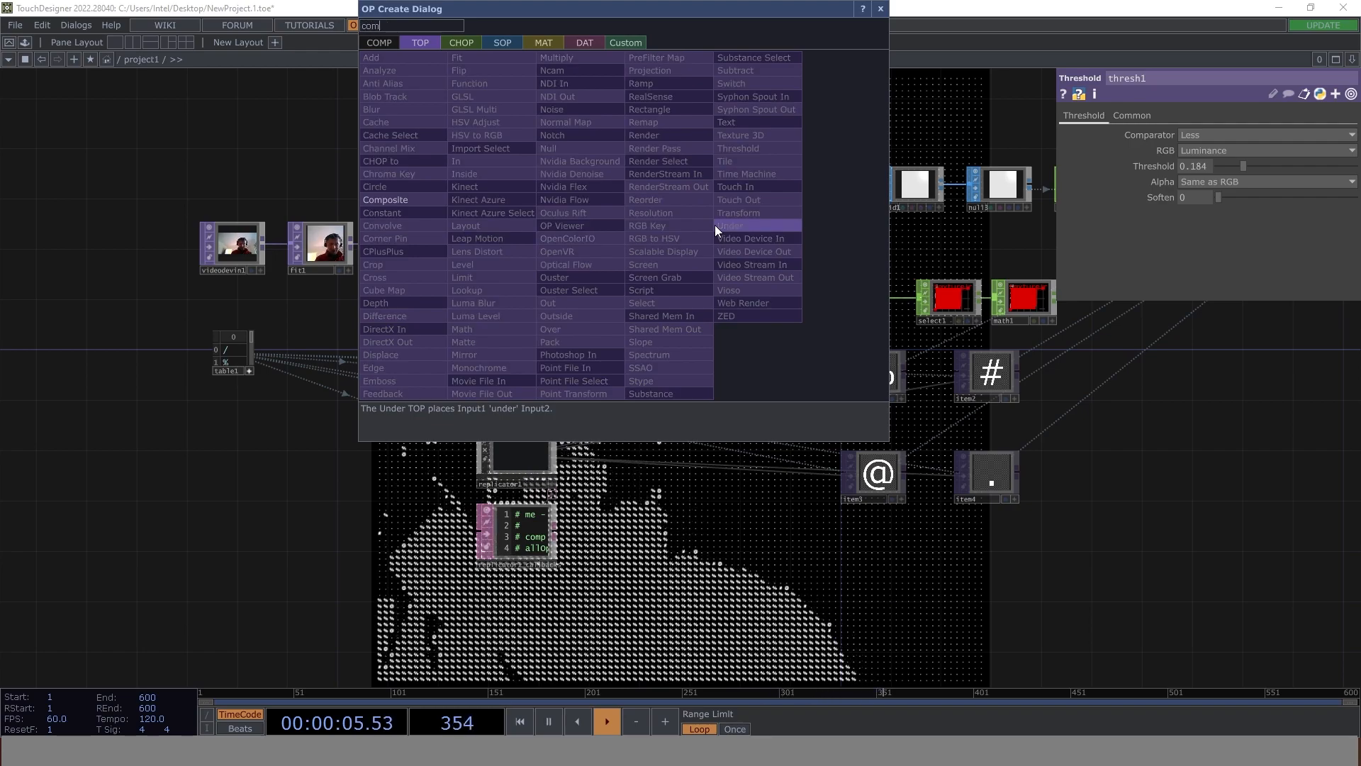
click(394, 200)
click(581, 268)
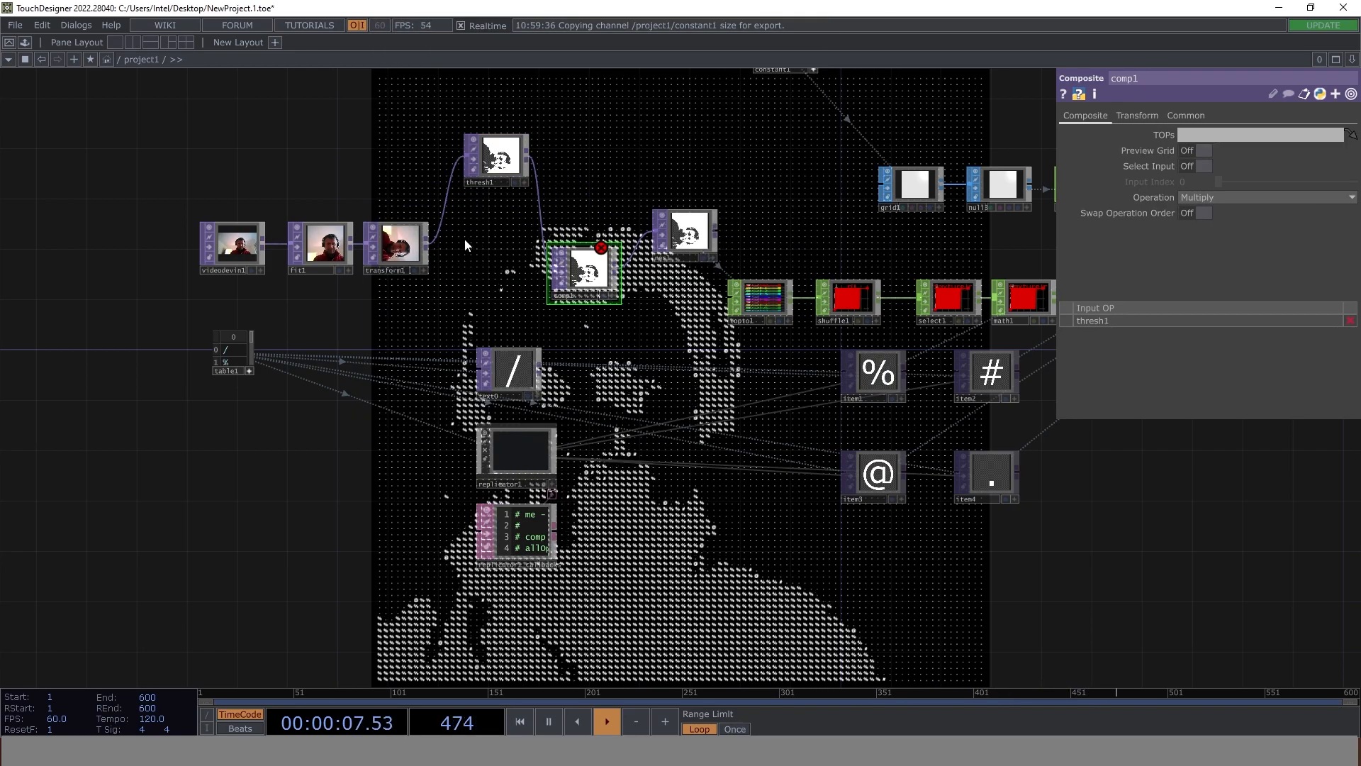
drag(539, 272, 589, 266)
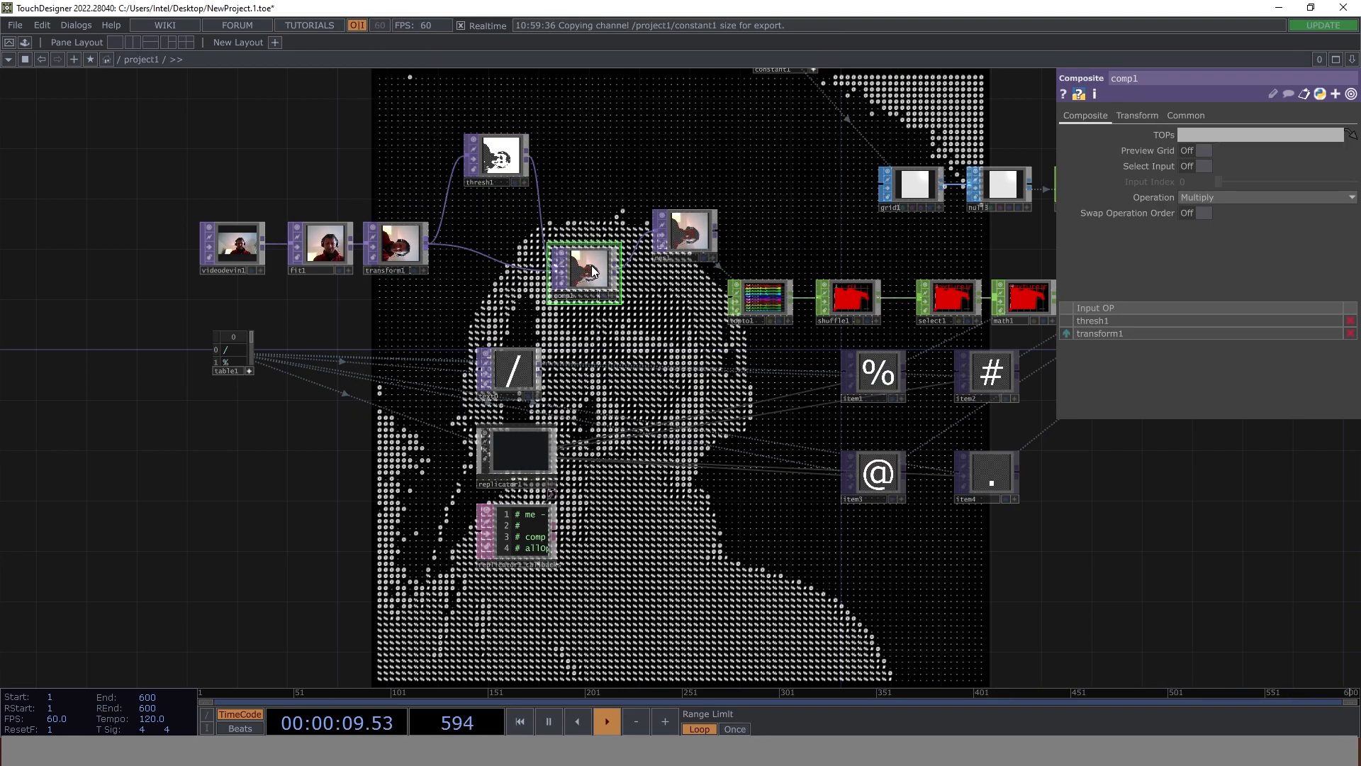
- Try the Negate and Reflect operations on comp1
click(1228, 199)
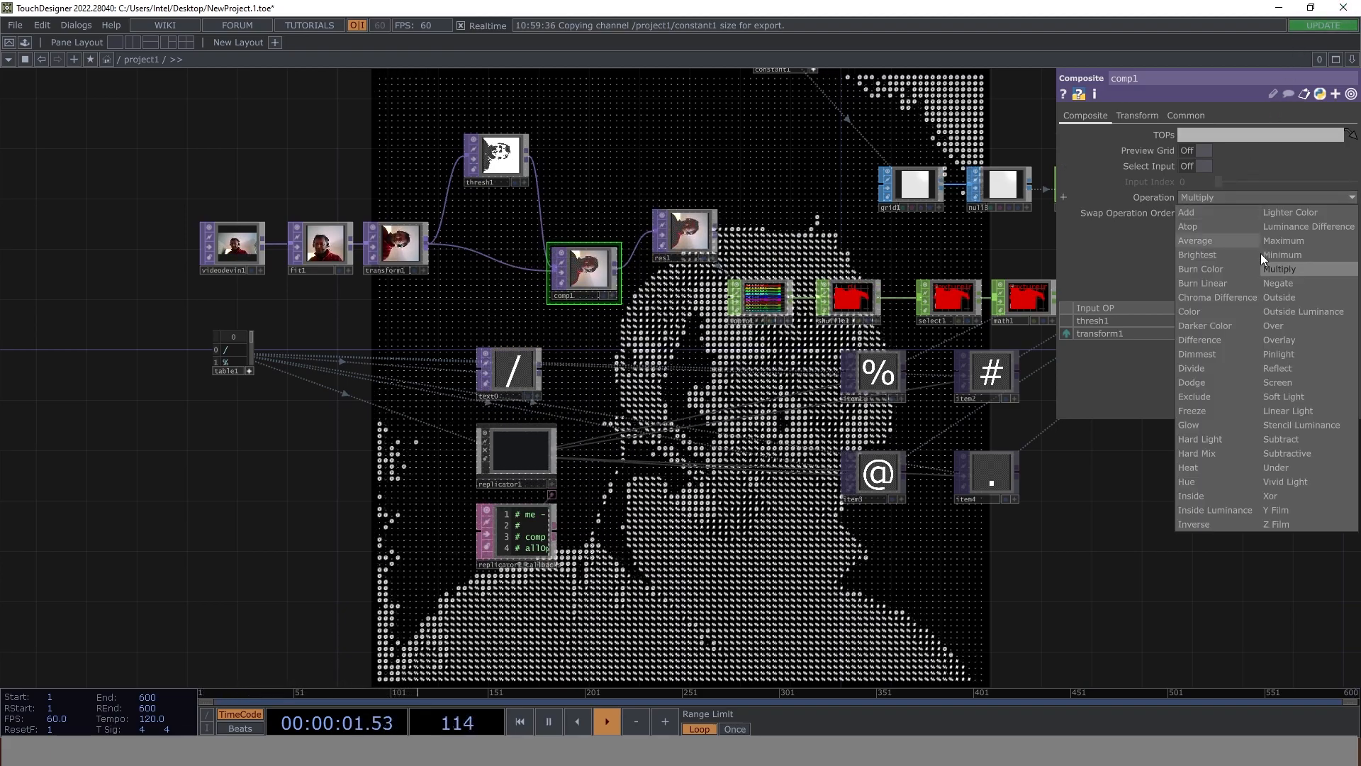
click(1276, 282)
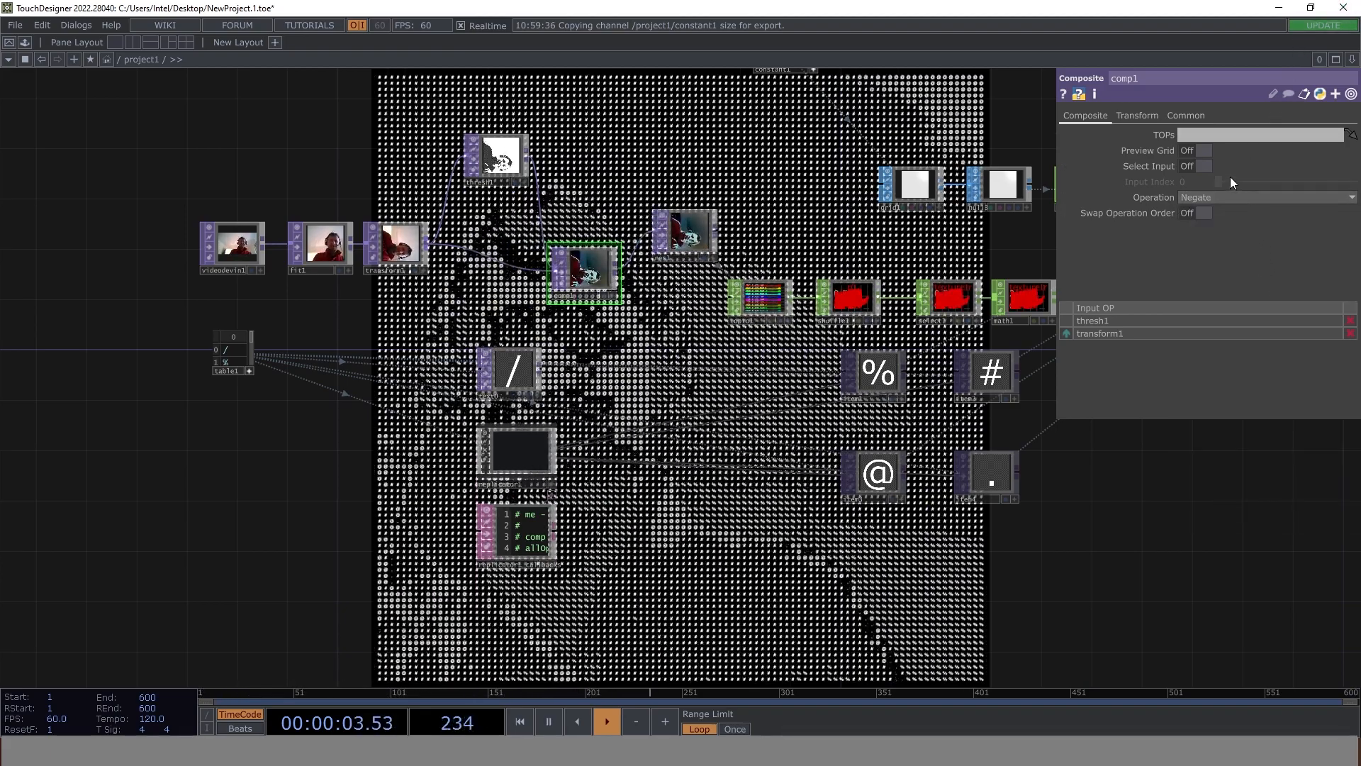
click(1222, 197)
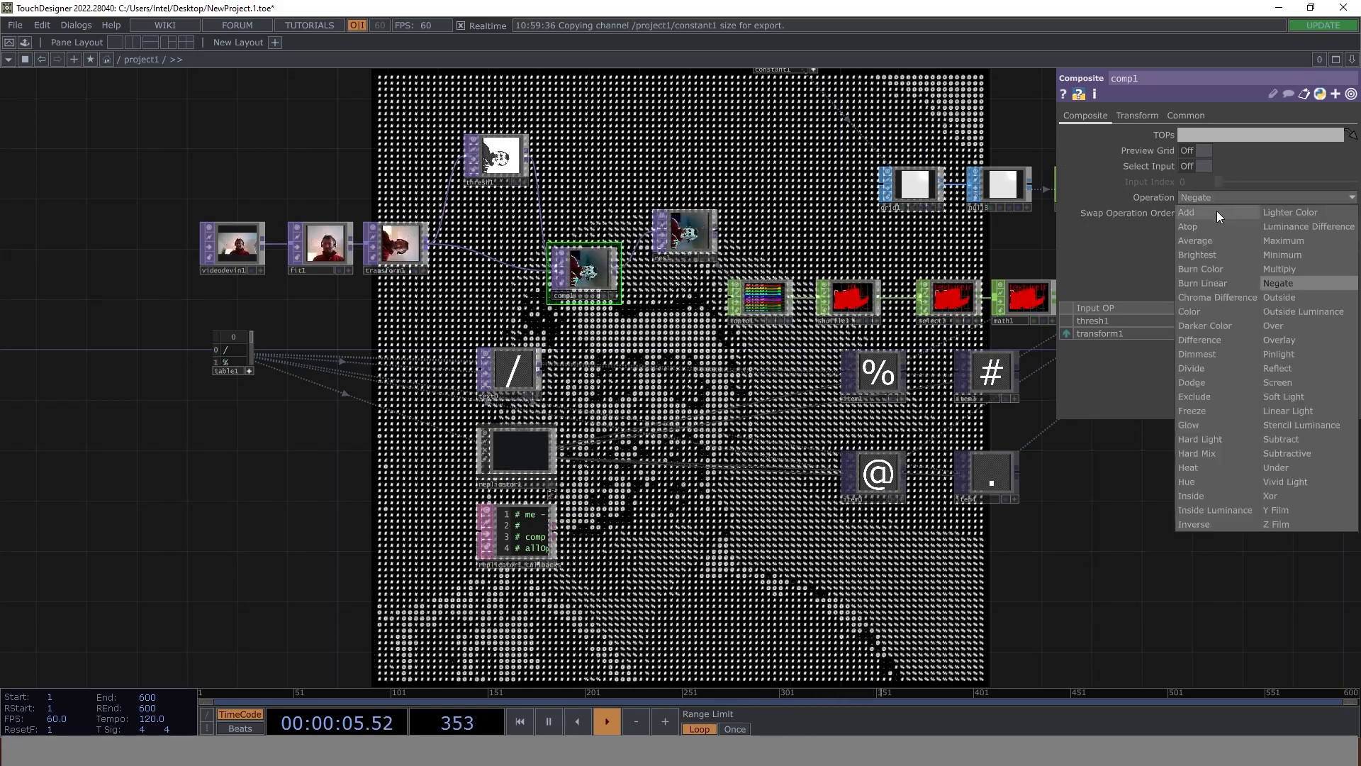
click(1280, 364)
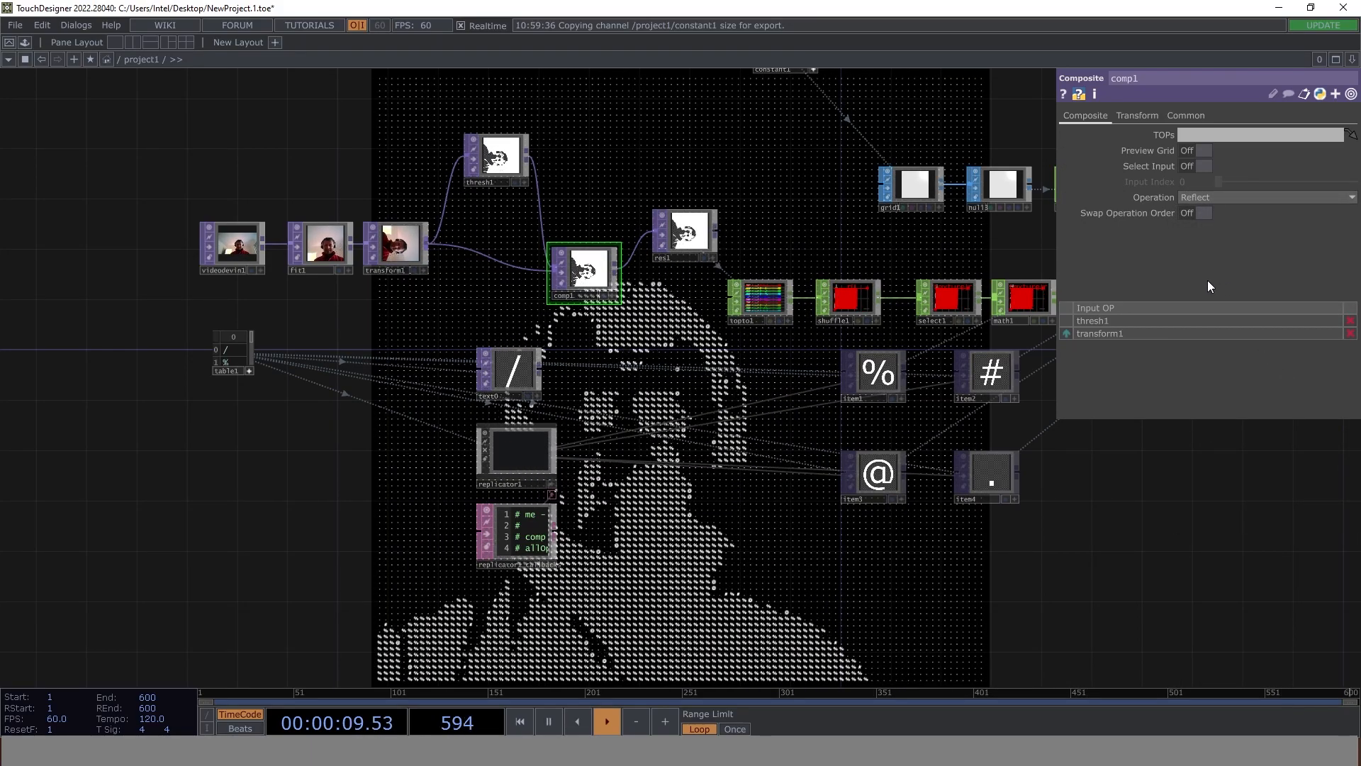
- Try the Brightest operation on comp1, and settle on Heat
click(1260, 197)
click(1231, 255)
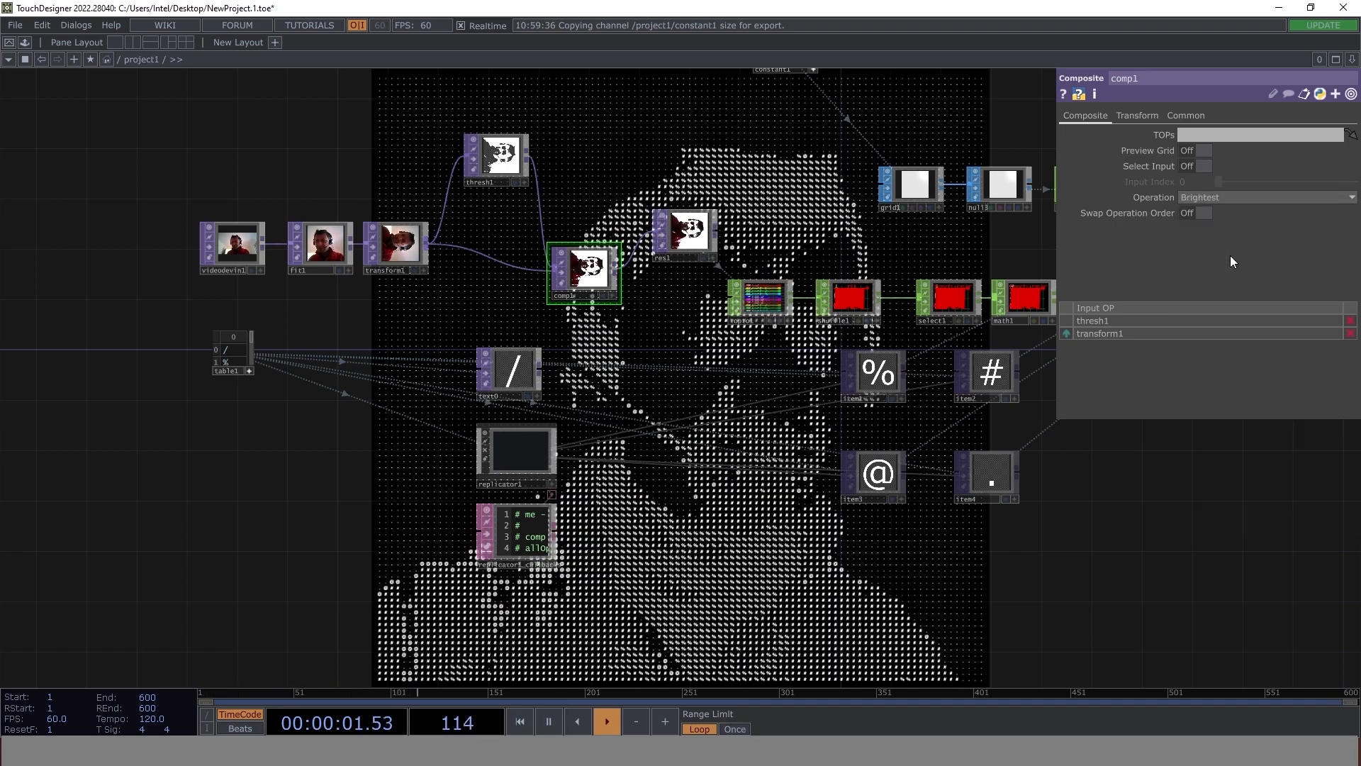
click(1247, 201)
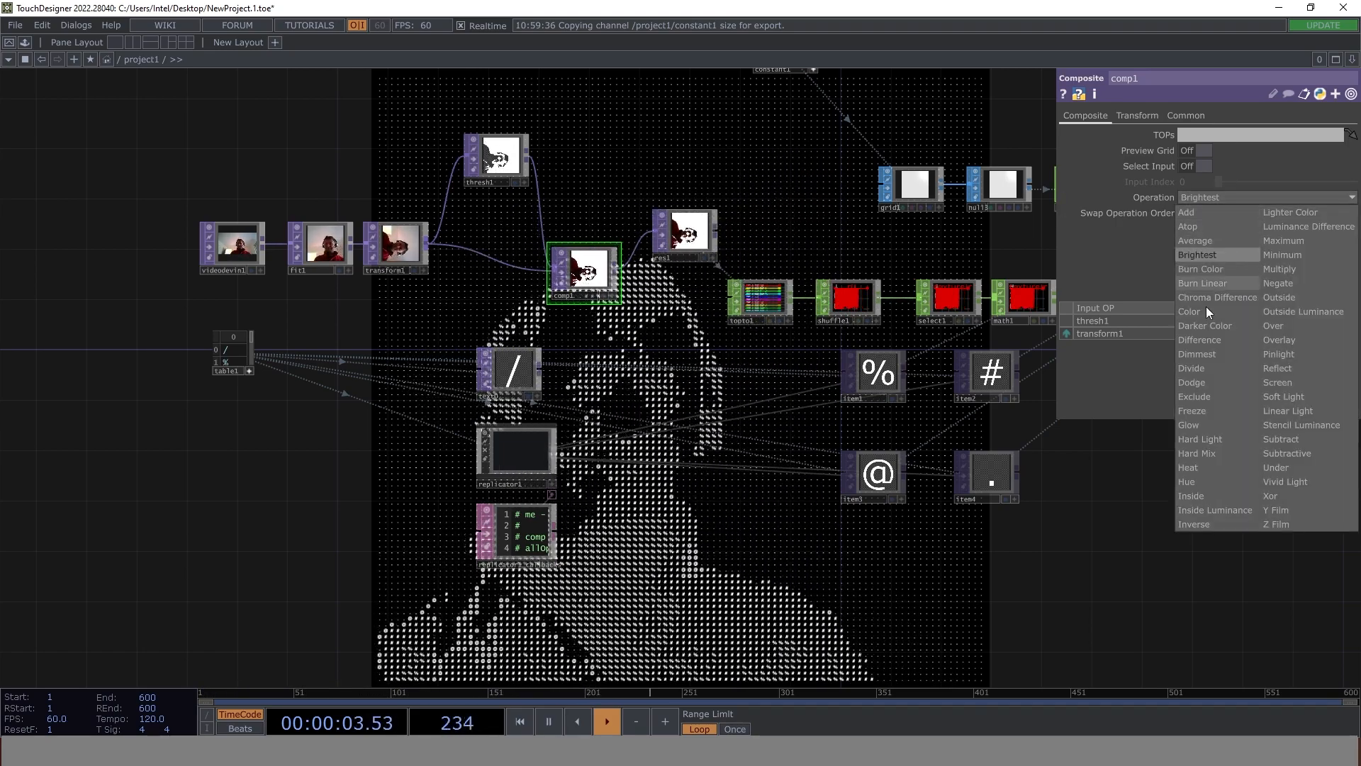
click(1217, 473)
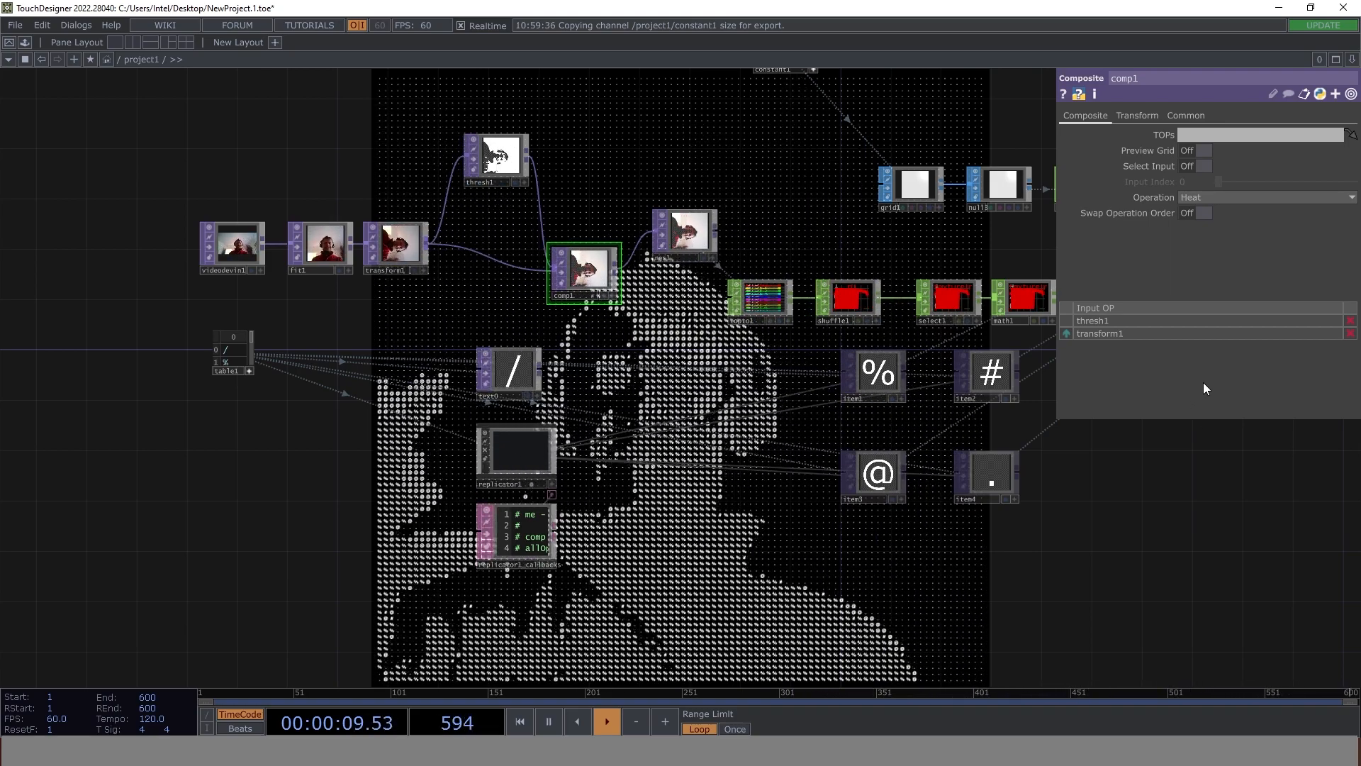
- Move the webcam chain from videodevin1 through comp1, including thresh1, up and away from res1
scroll(930, 291, down, 5)
drag(948, 288, 640, 235)
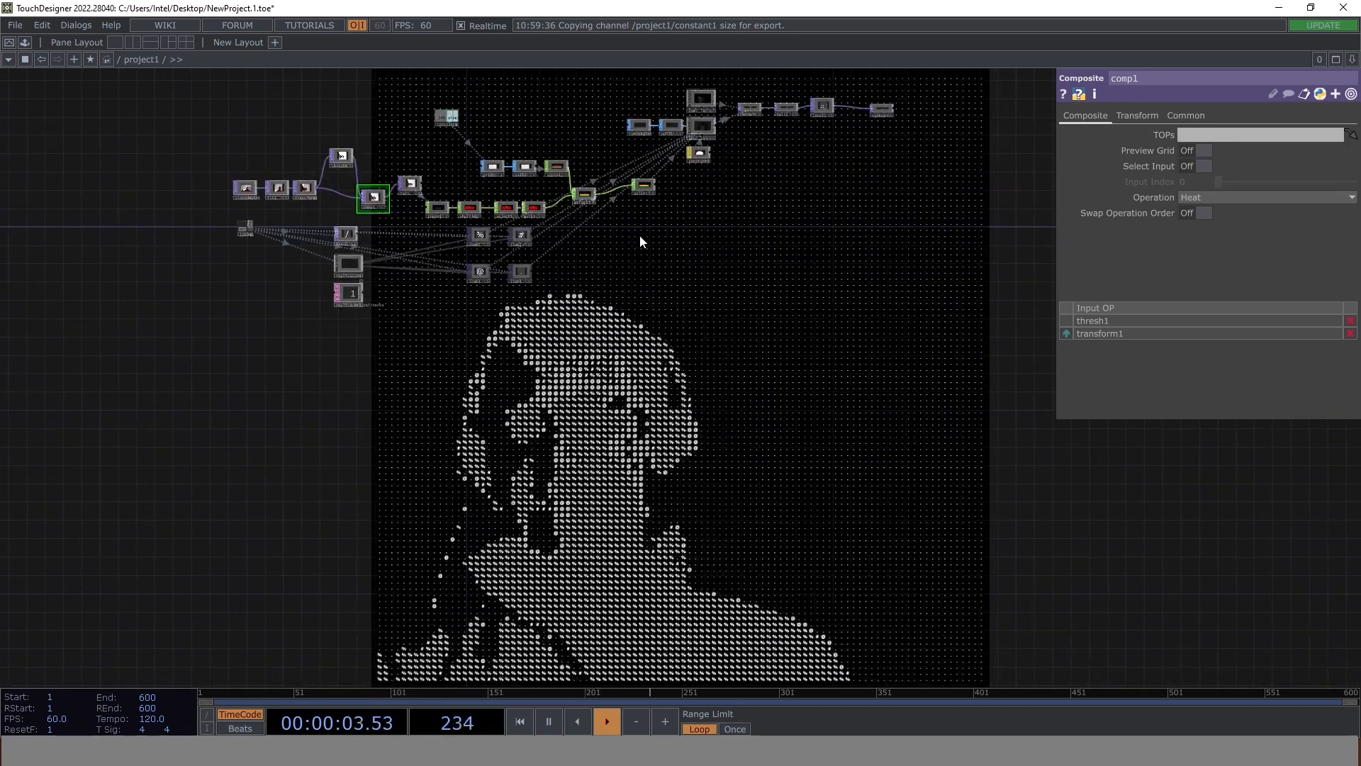
scroll(390, 170, up, 5)
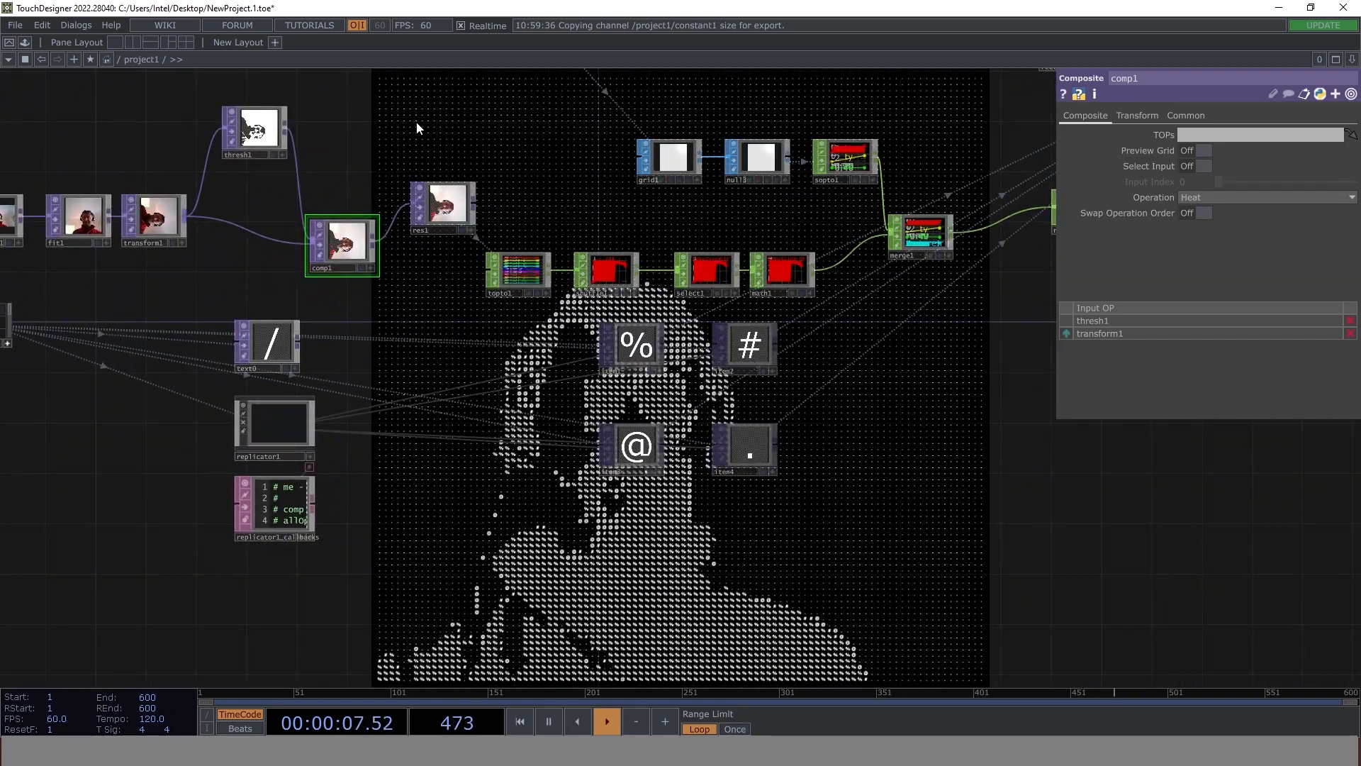
drag(497, 176, 640, 254)
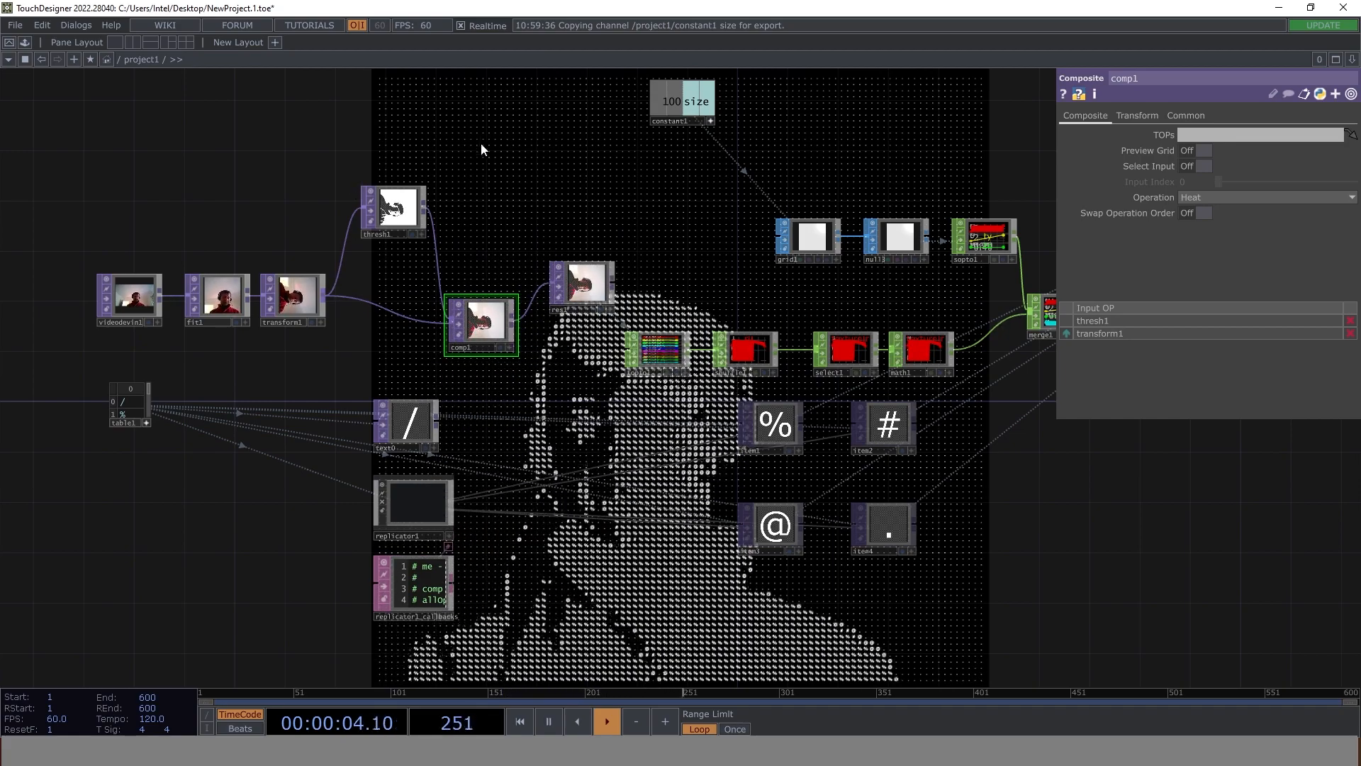
scroll(468, 166, down, 3)
drag(214, 160, 418, 210)
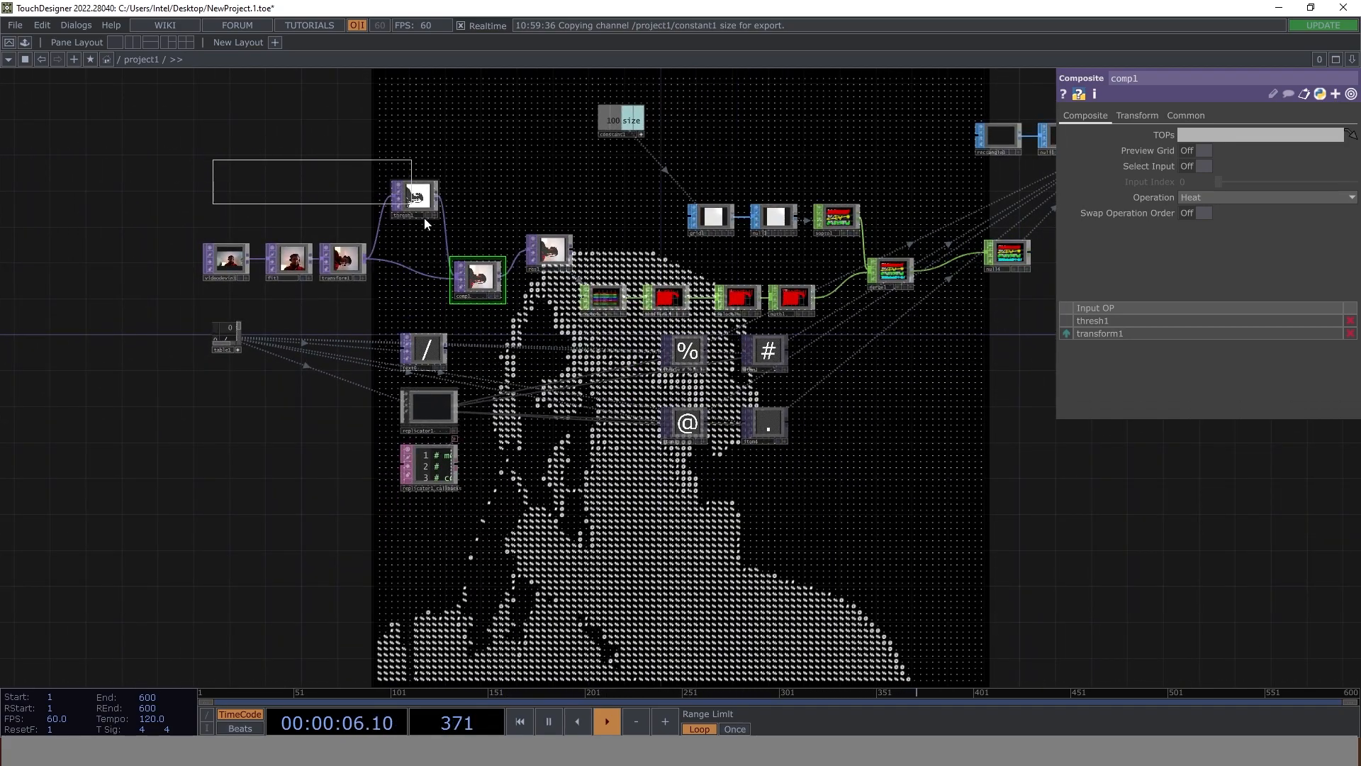
drag(483, 279, 428, 172)
drag(528, 165, 588, 236)
- Add a Noise TOP below the webcam chain and set its period to 5
key(Tab)
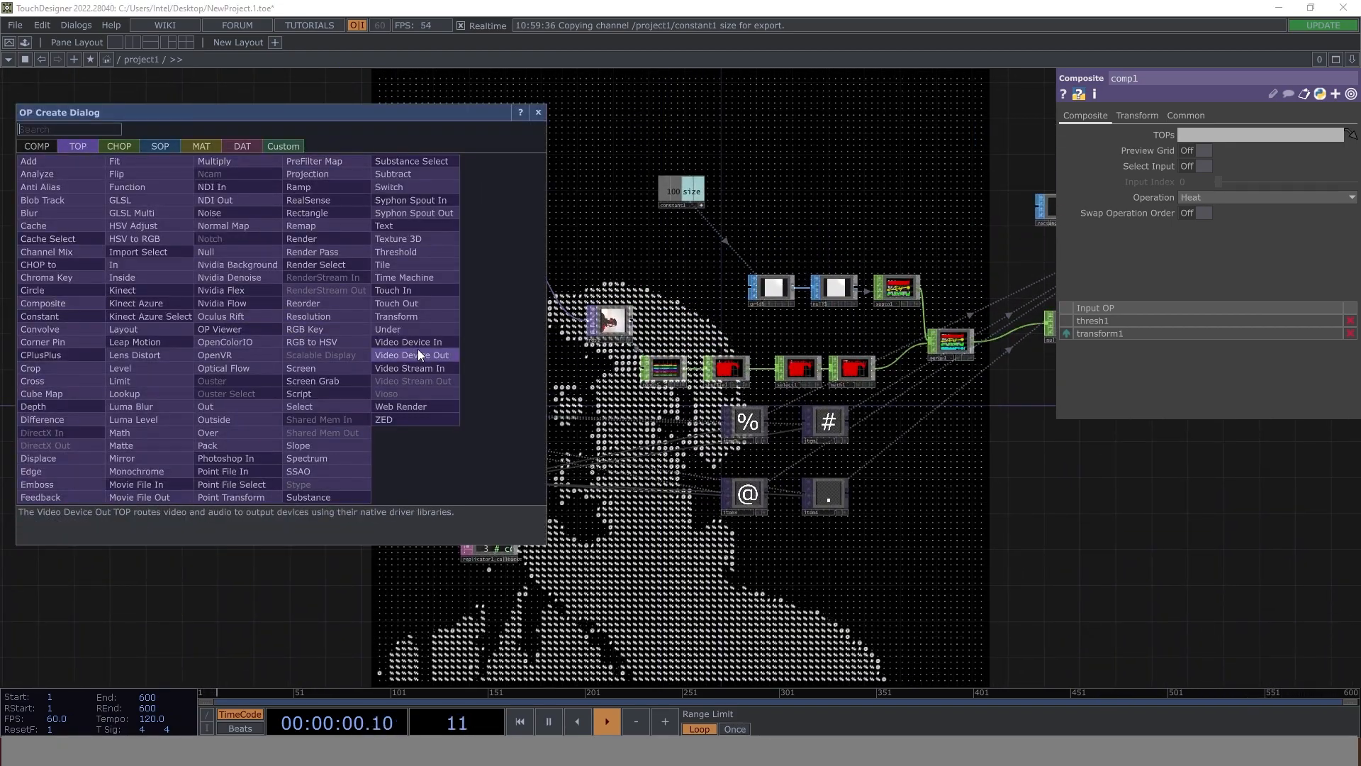
text(noi)
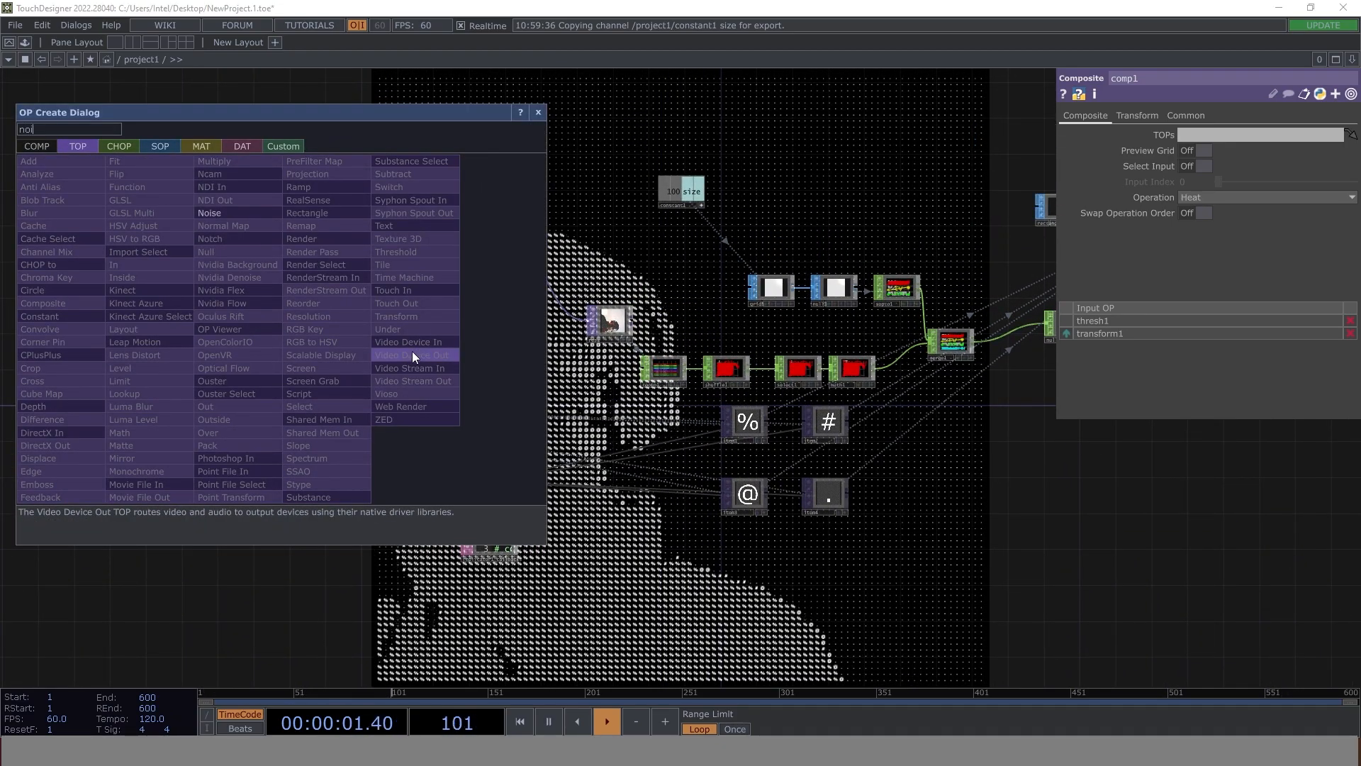
click(219, 211)
click(278, 323)
scroll(360, 332, up, 3)
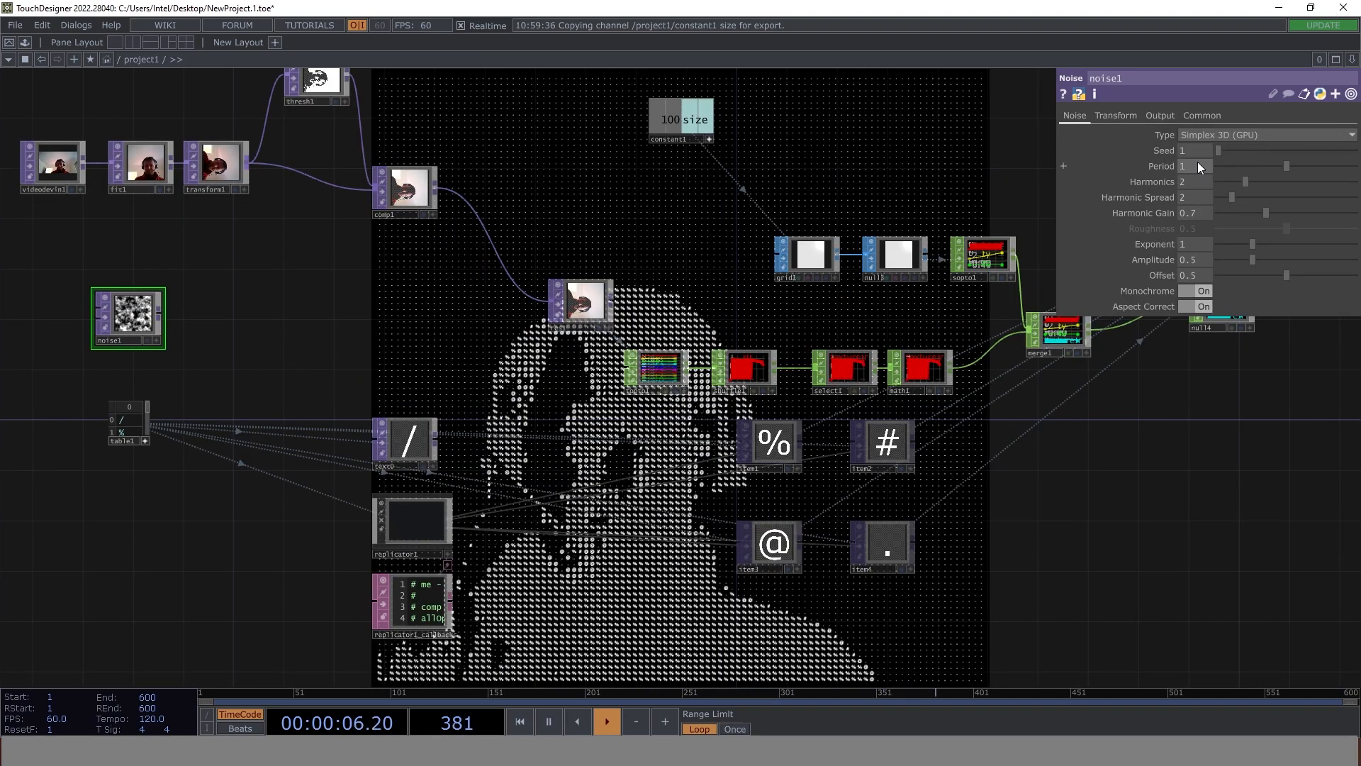
middle_drag(1205, 150, 1234, 150)
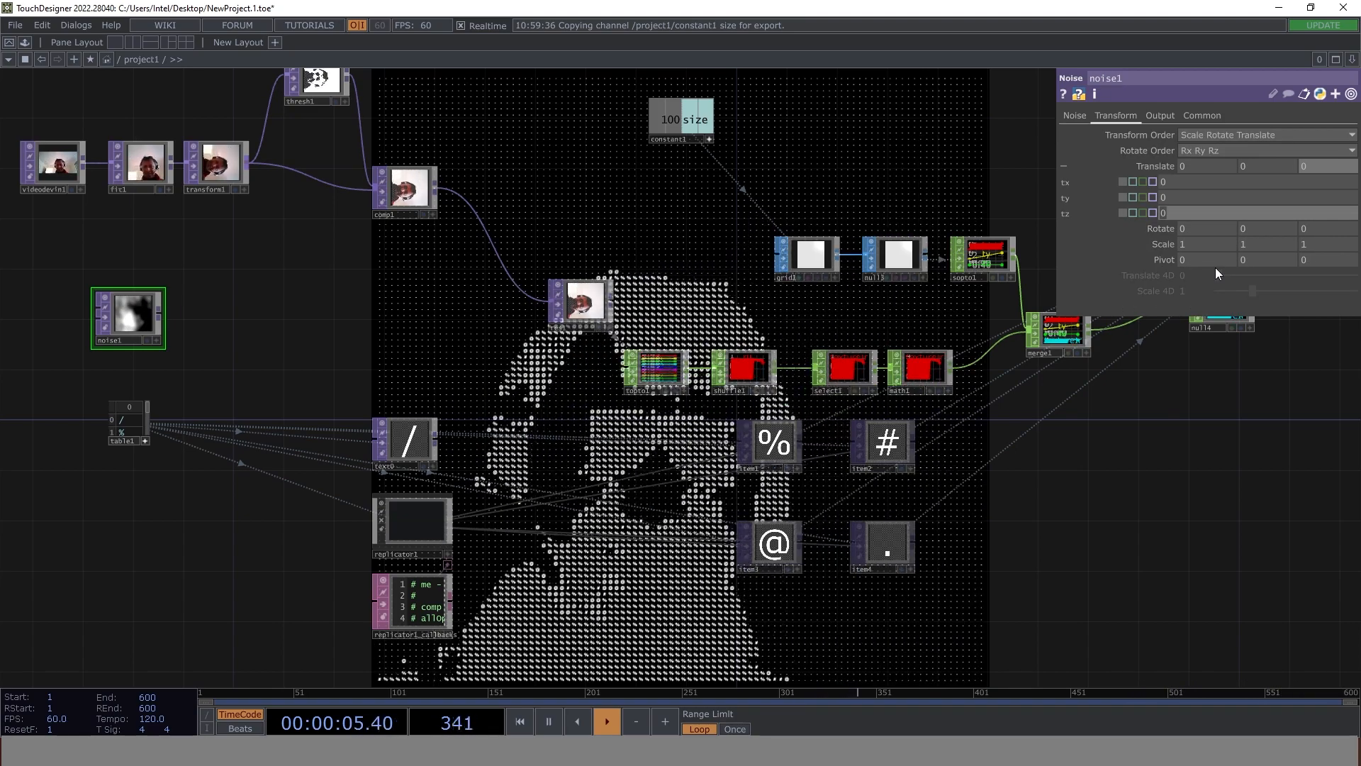
- Animate noise1's Z translation with the expression absTime.seconds * .5
text(absTime.s)
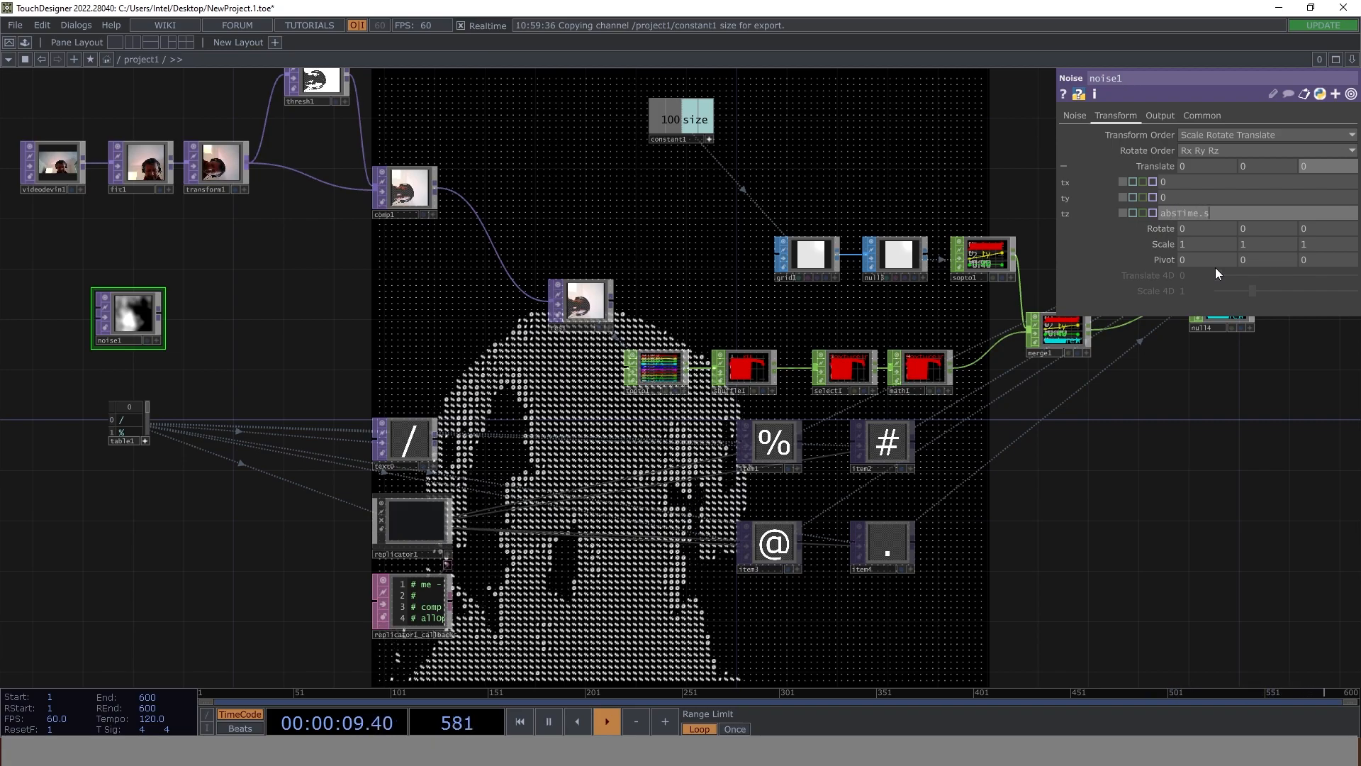
text(econds * .)
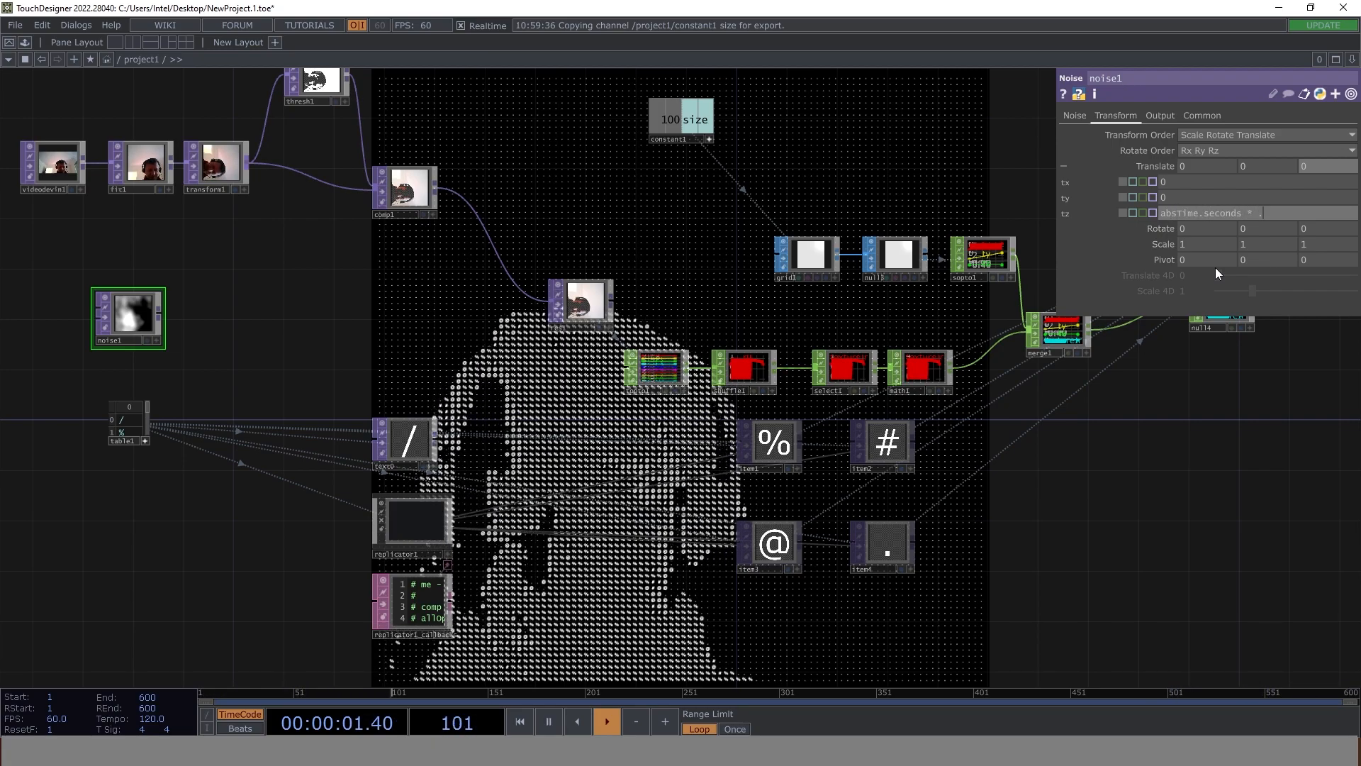
text(5)
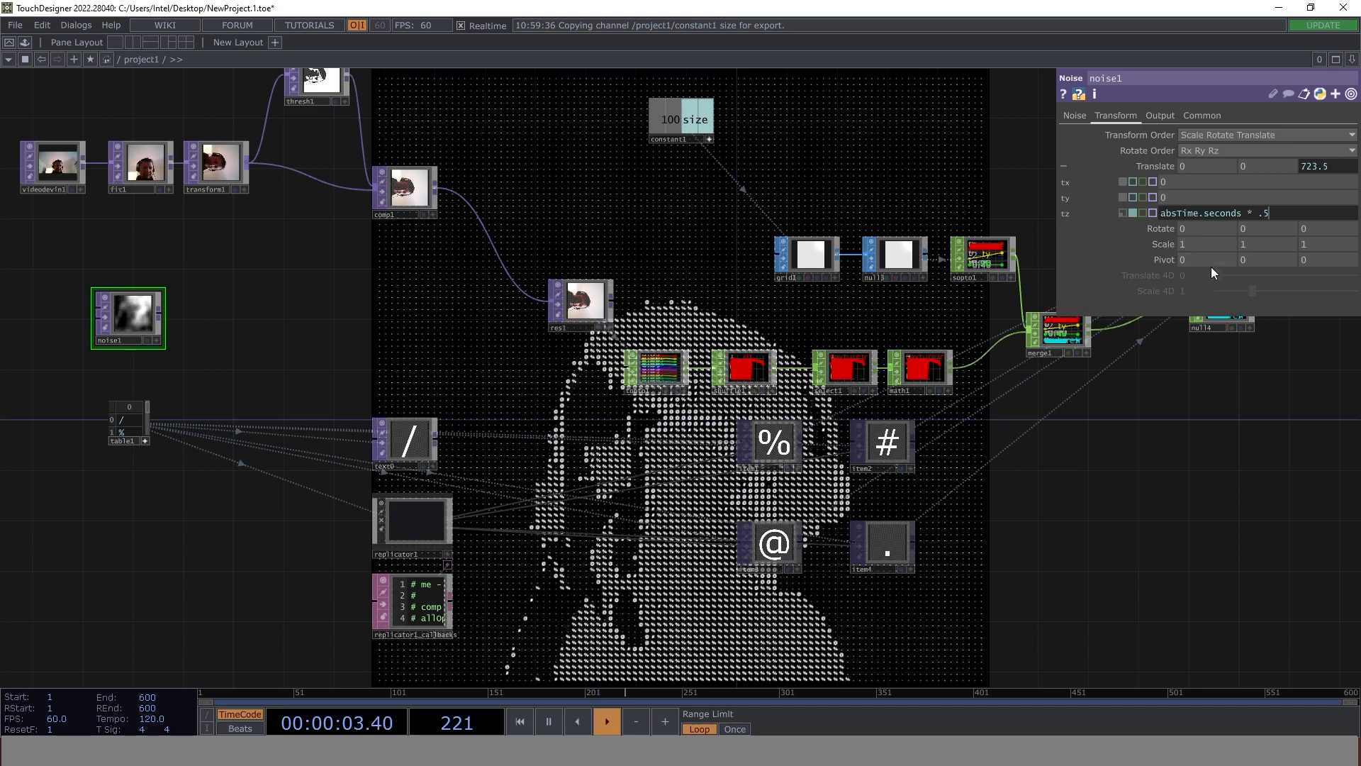
- Feed noise1 into res1 in place of comp1, and move noise1 closer to res1
scroll(126, 329, up, 6)
scroll(126, 293, down, 4)
drag(225, 271, 553, 275)
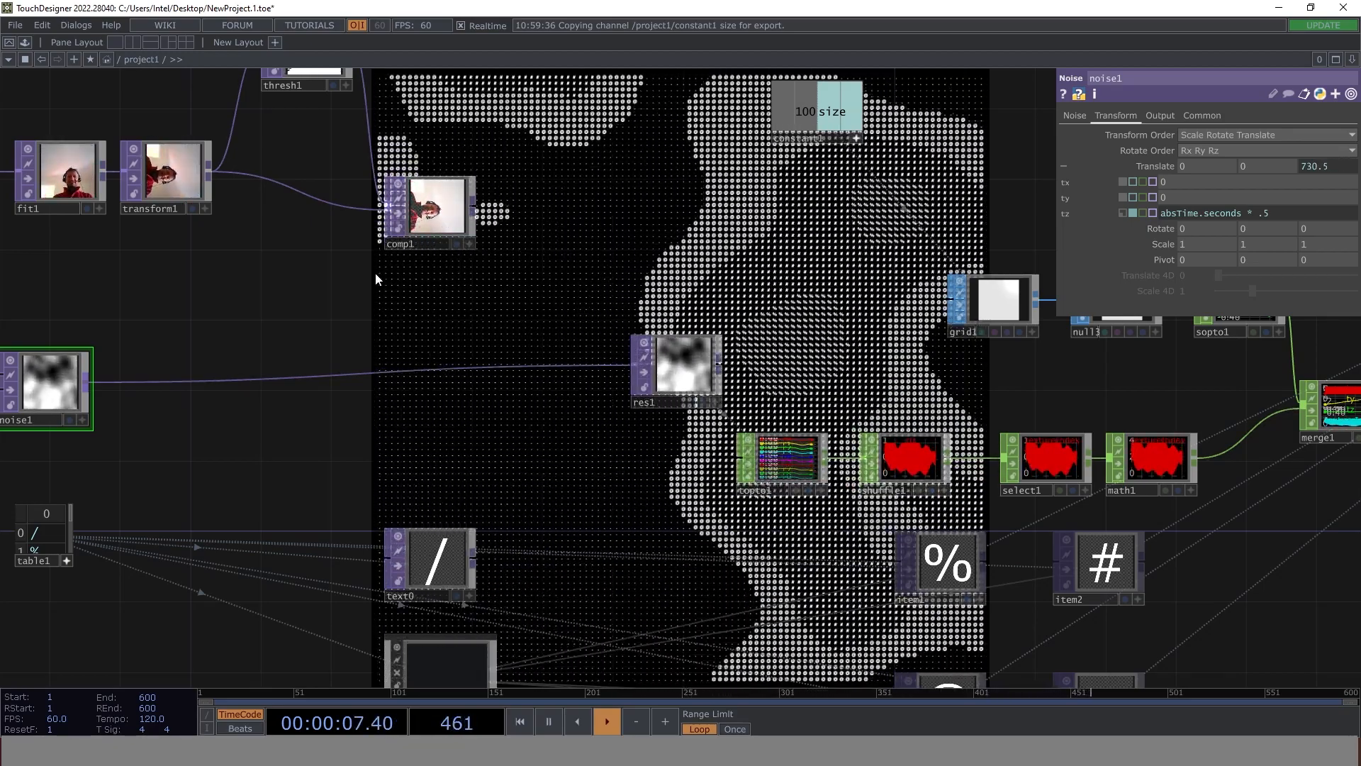
scroll(237, 281, down, 2)
drag(185, 233, 133, 92)
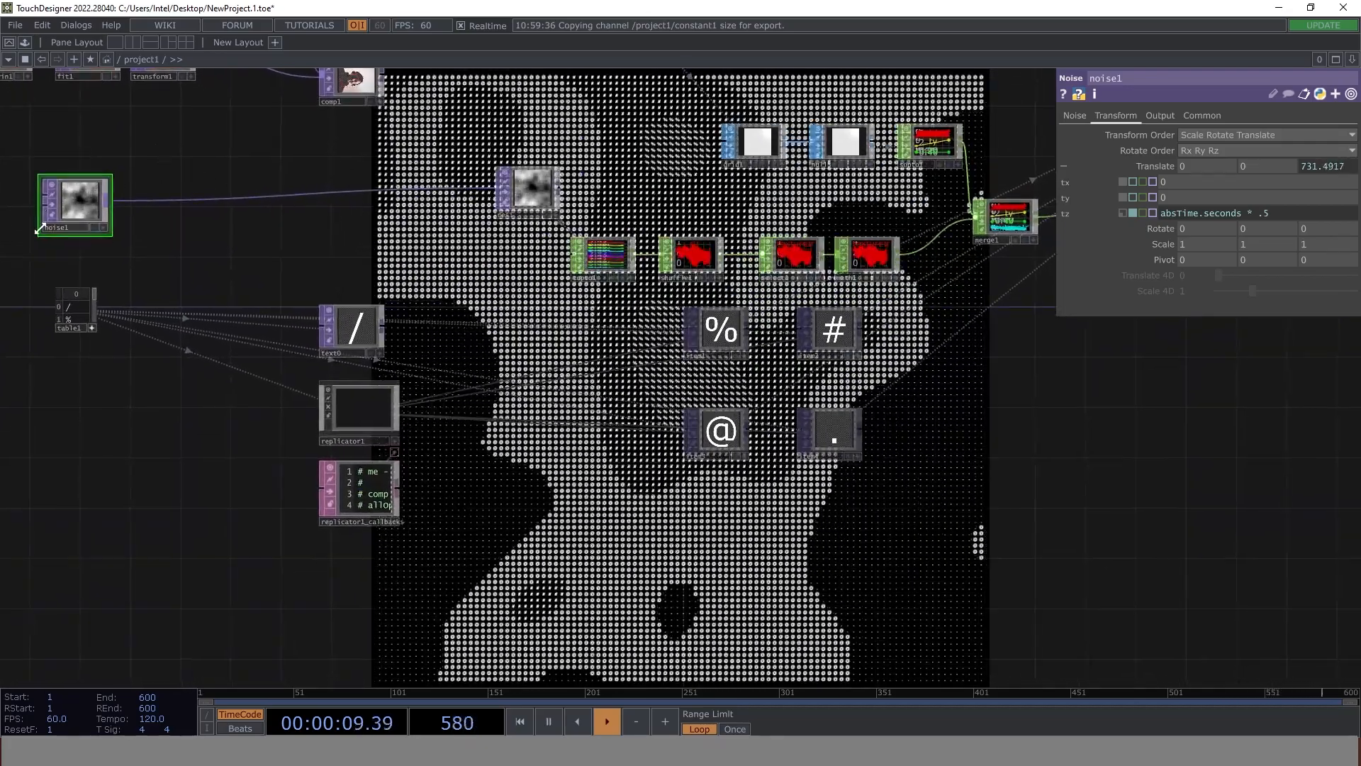
drag(90, 214, 190, 214)
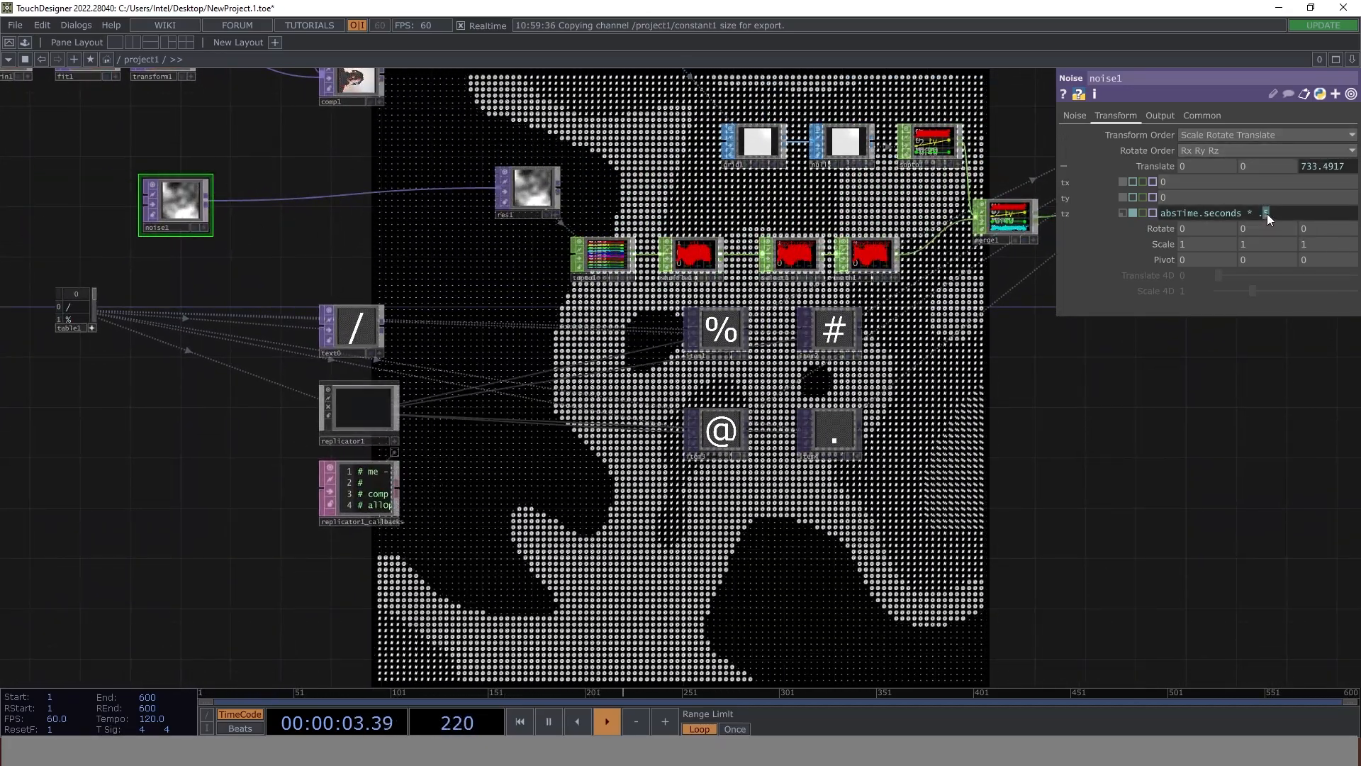
- Slow the noise animation by changing noise1's Z translation expression to absTime.seconds * .1
double_click(1264, 214)
text(1)
key(Return)
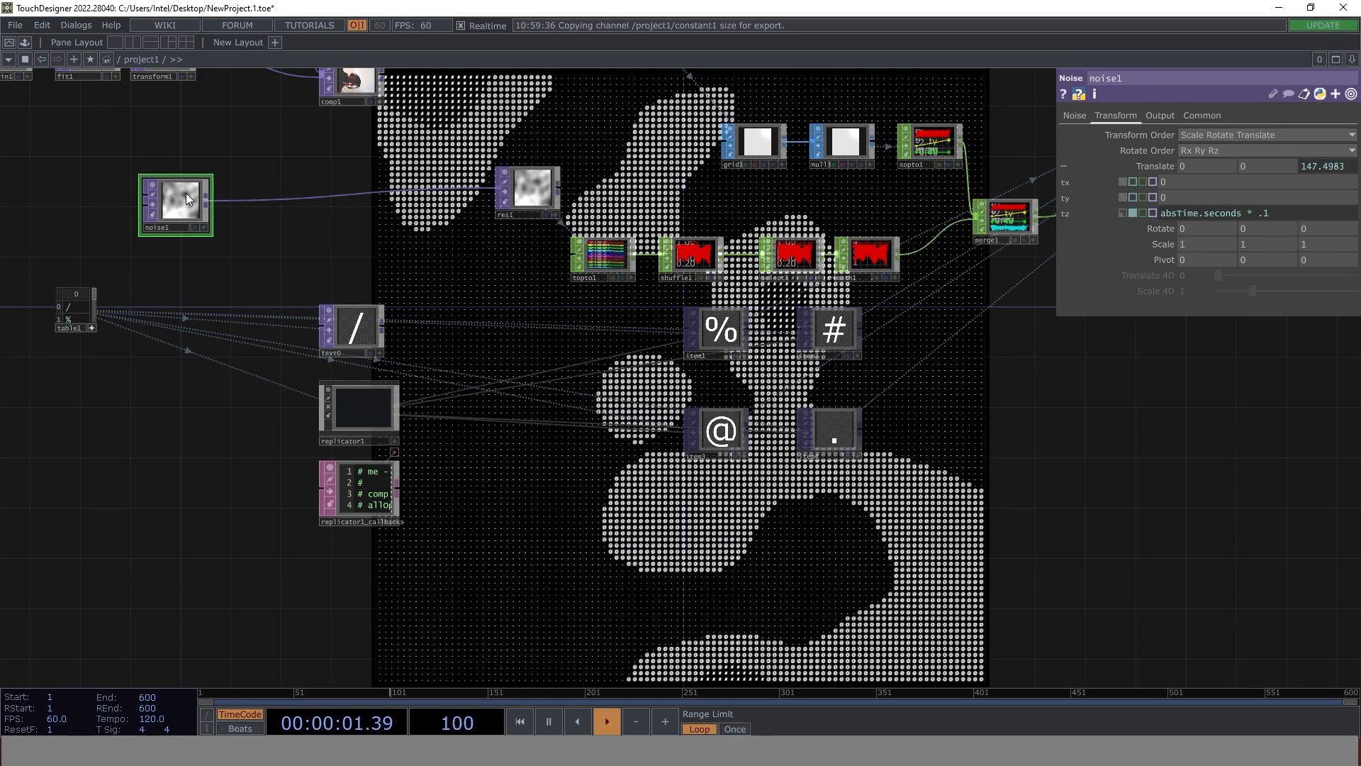
- Try a different harmonic spread on noise1, and undo the change
click(1074, 115)
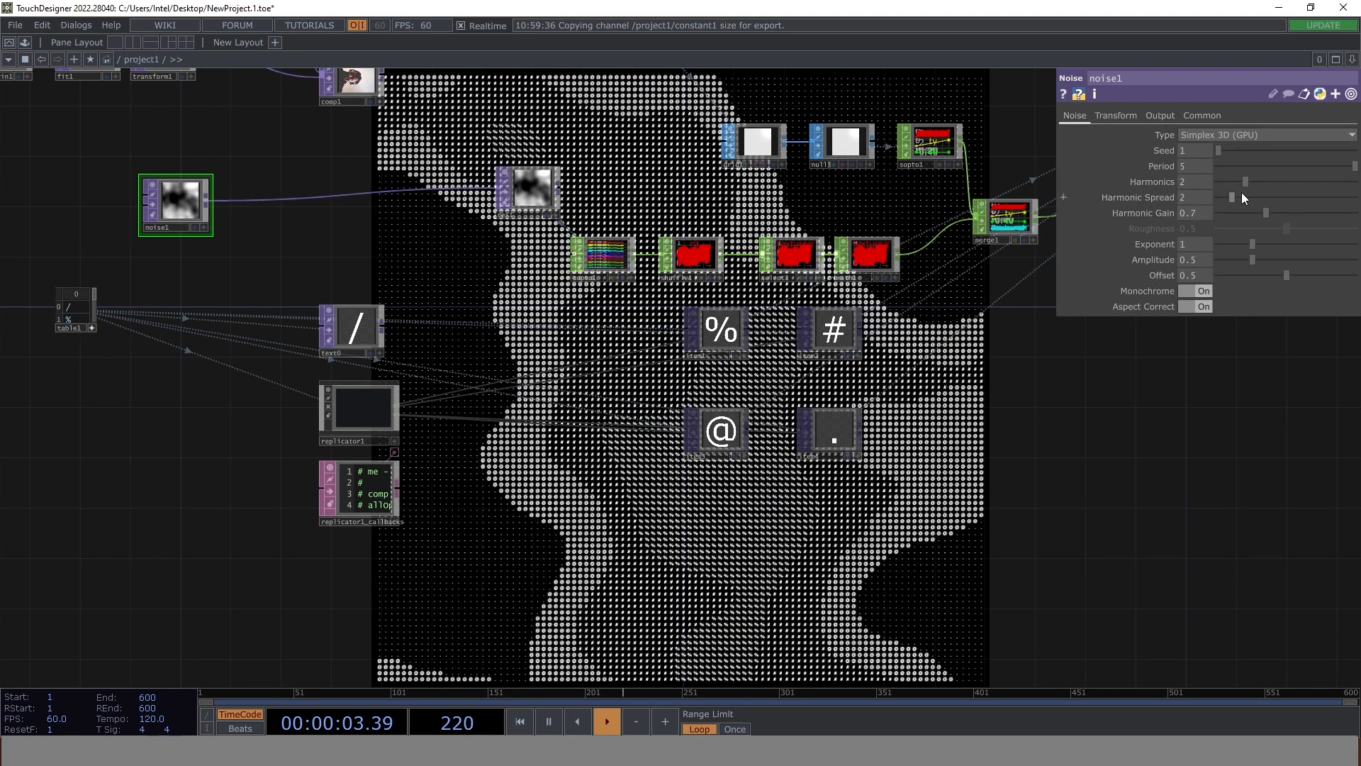
mouse_move(1232, 200)
mouse_down()
mouse_move(1284, 199)
mouse_move(1227, 201)
mouse_up()
key(ctrl+z)
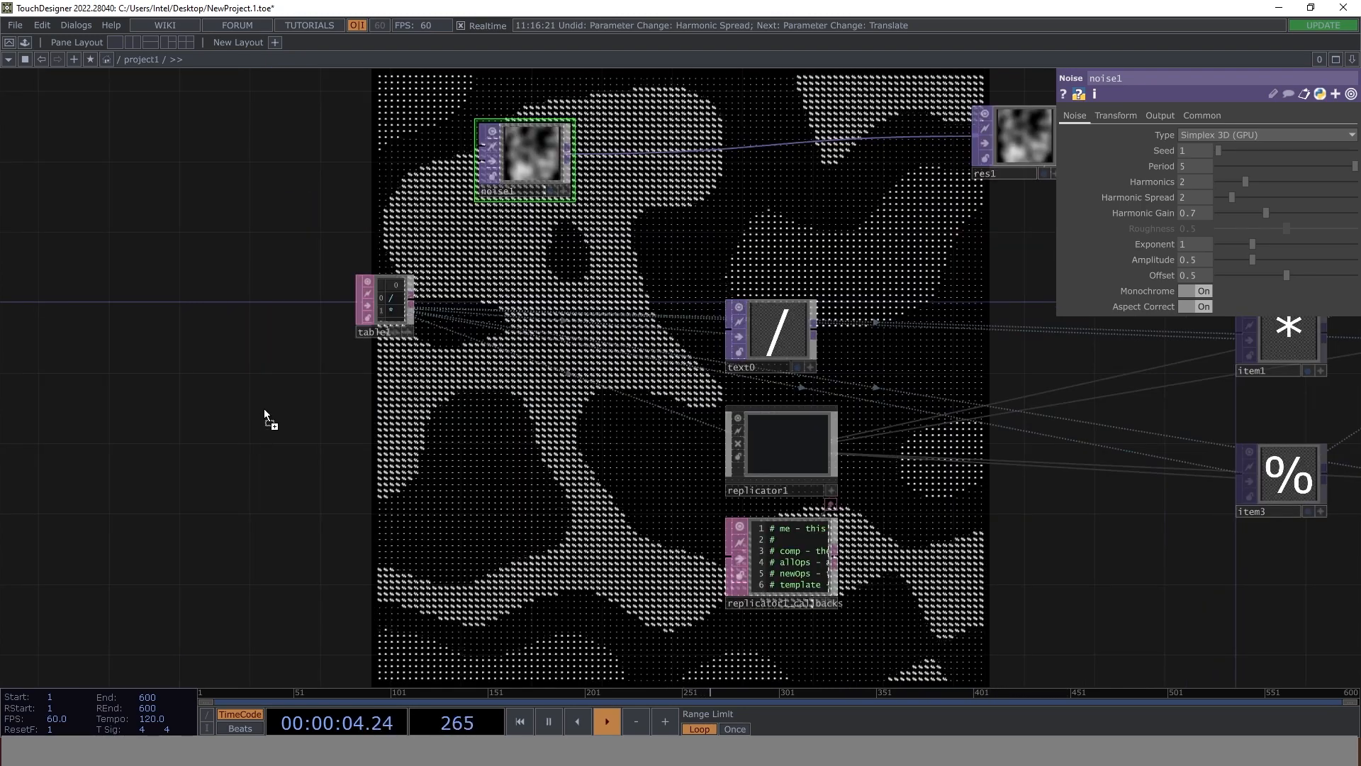
- Import the video Spinning skull.mp4 as a Movie File In TOP below table1
click(262, 417)
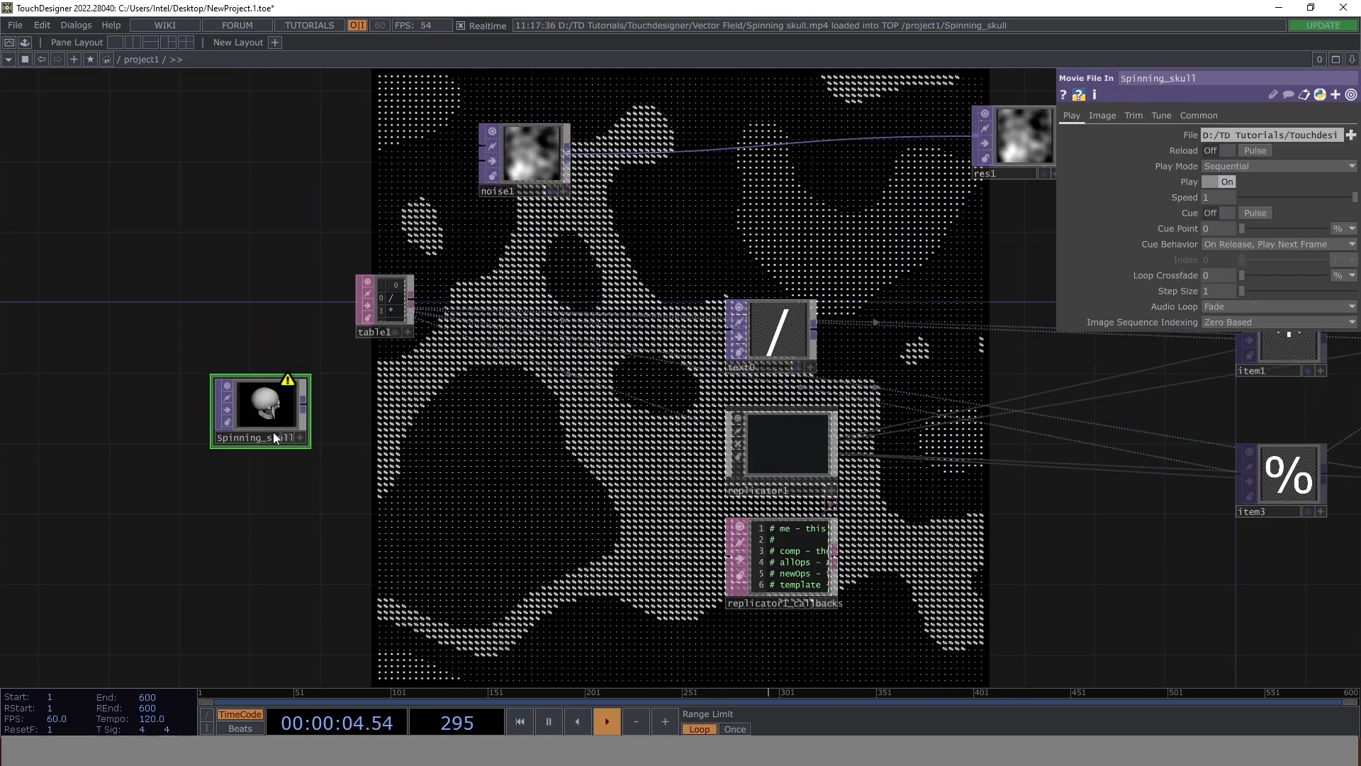
scroll(270, 410, up, 4)
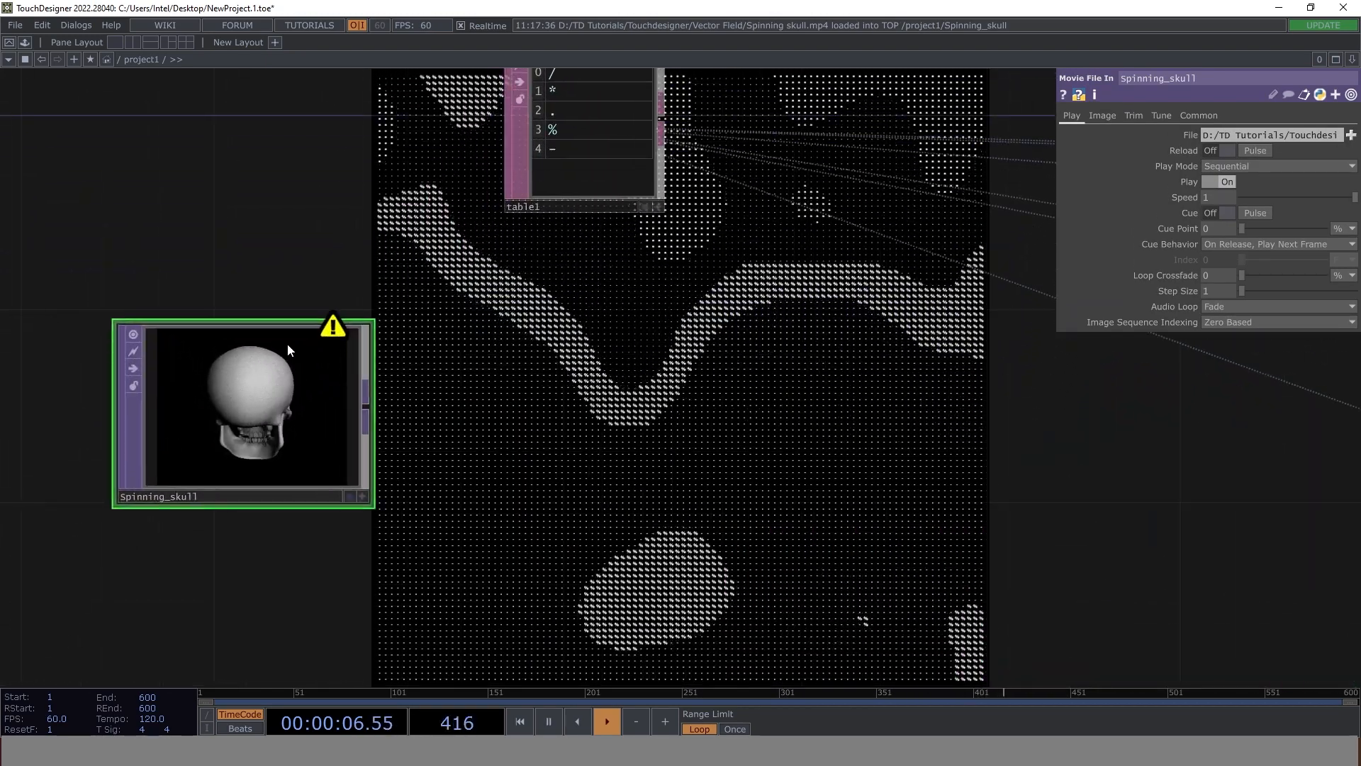
scroll(330, 351, down, 4)
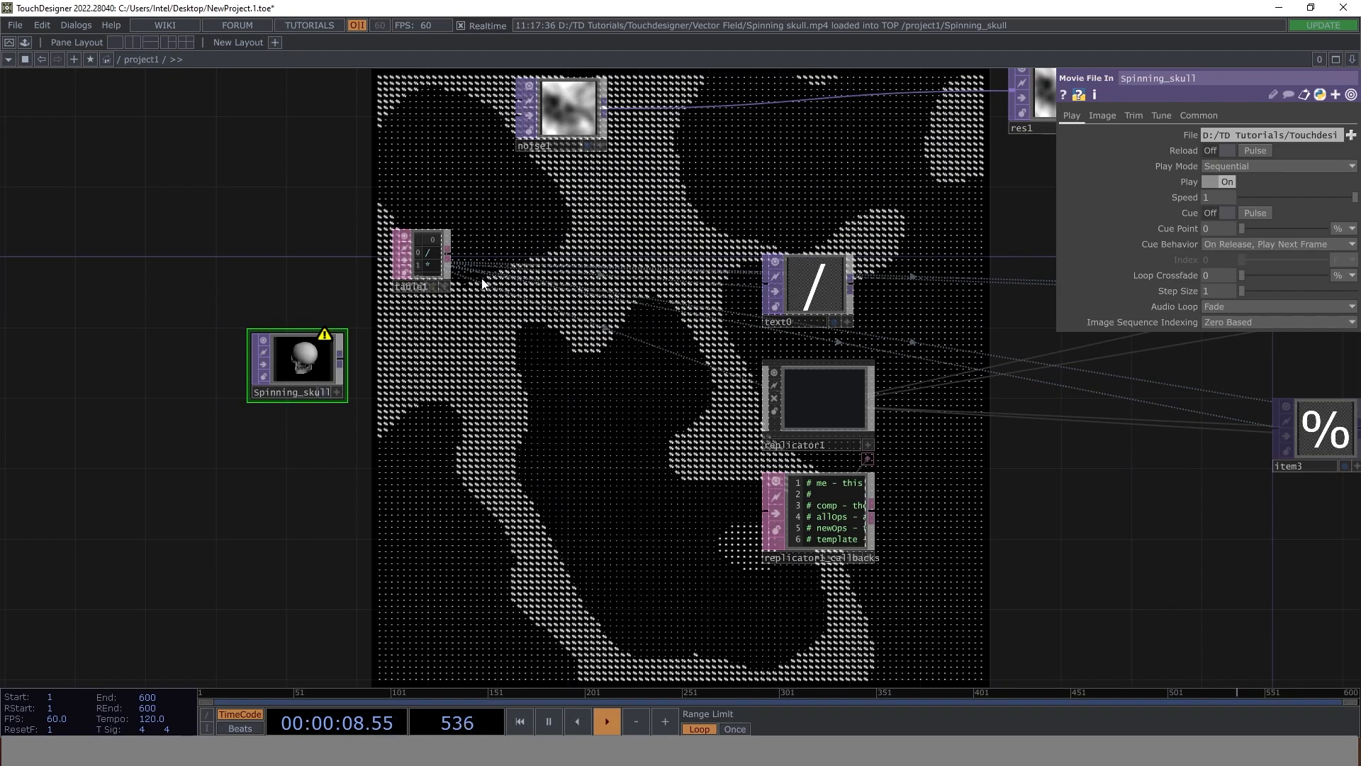
drag(688, 177, 591, 263)
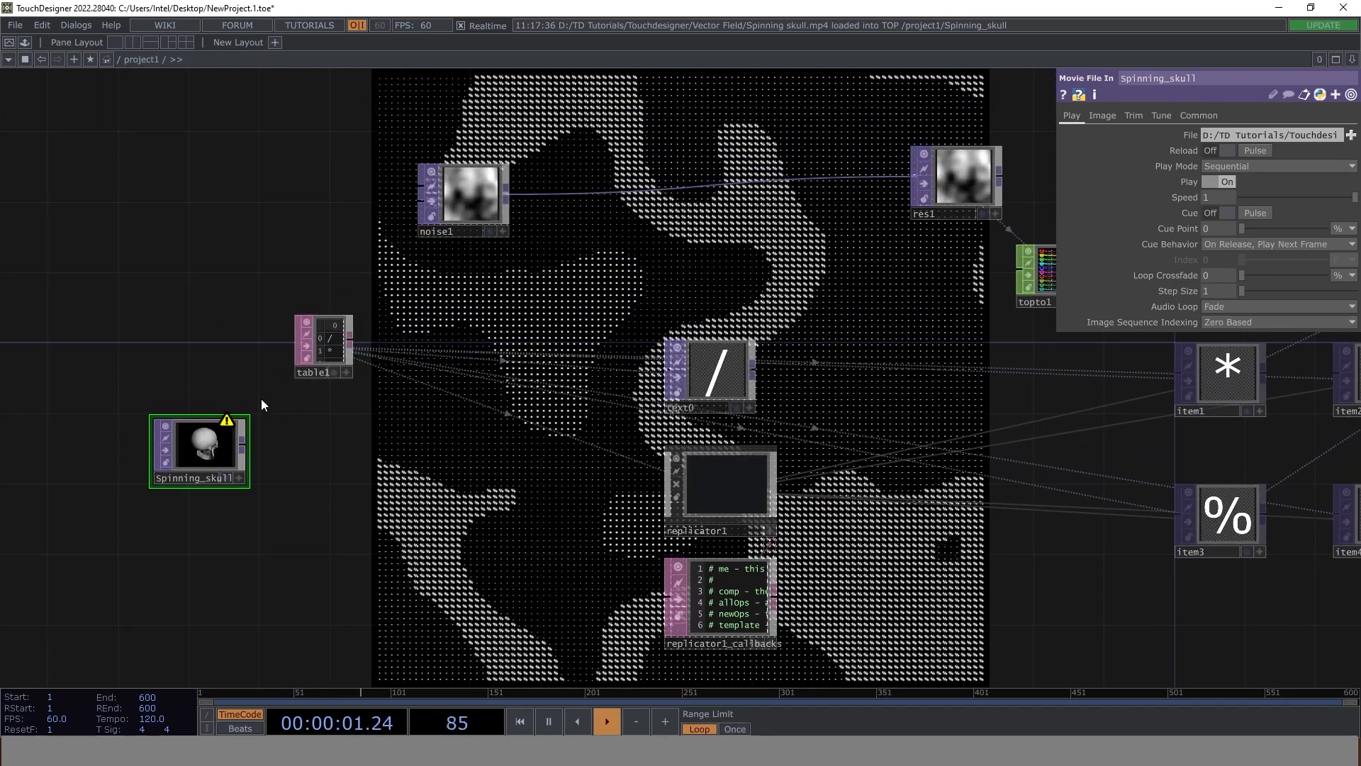
- Move noise1 out of the way and feed Spinning_skull into res1 in its place
click(966, 177)
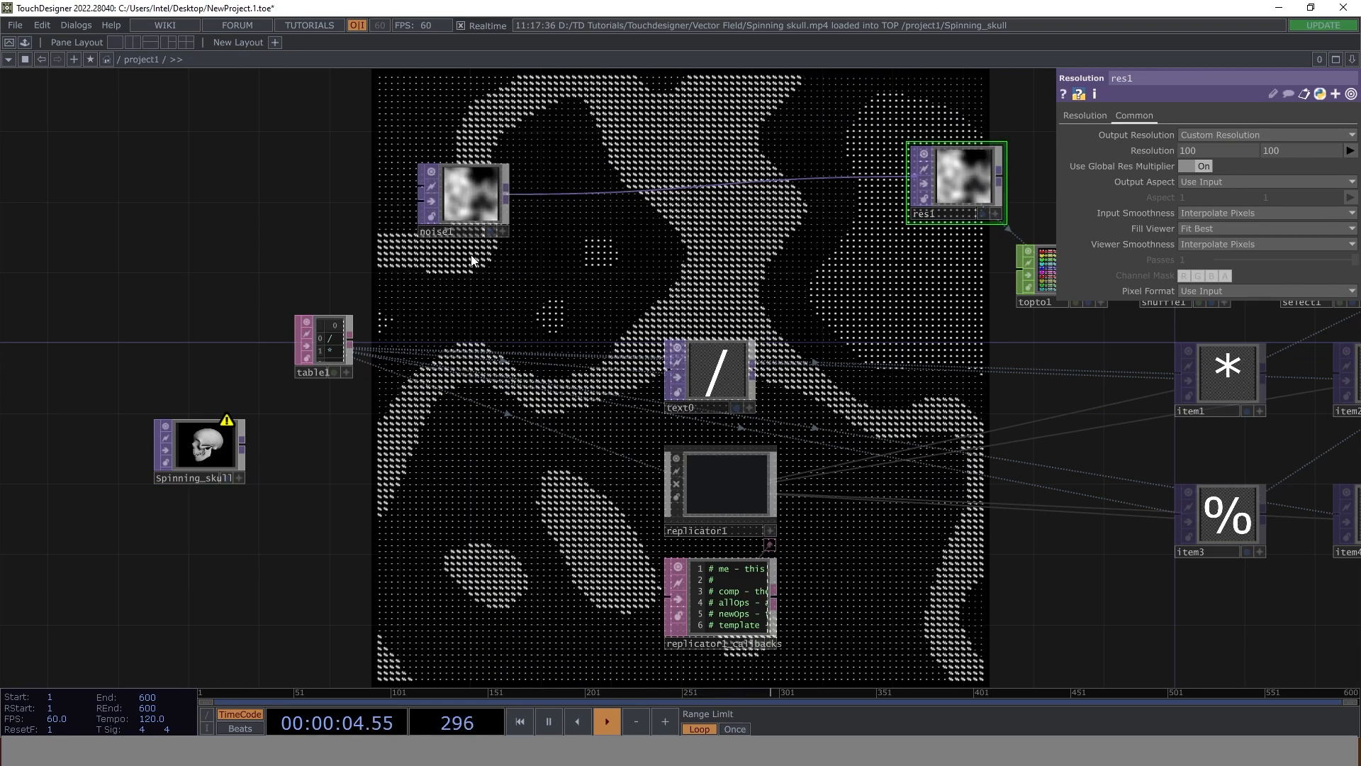
drag(483, 201, 319, 150)
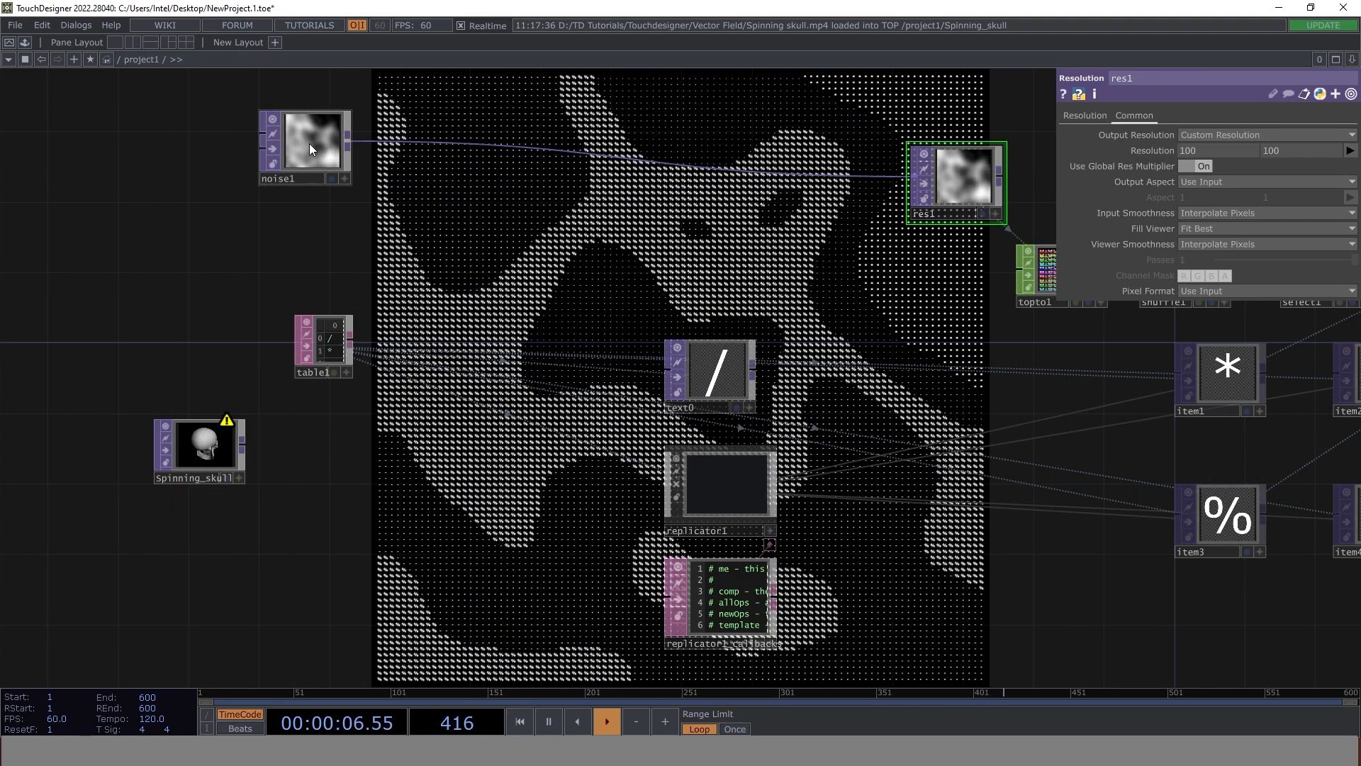
click(244, 447)
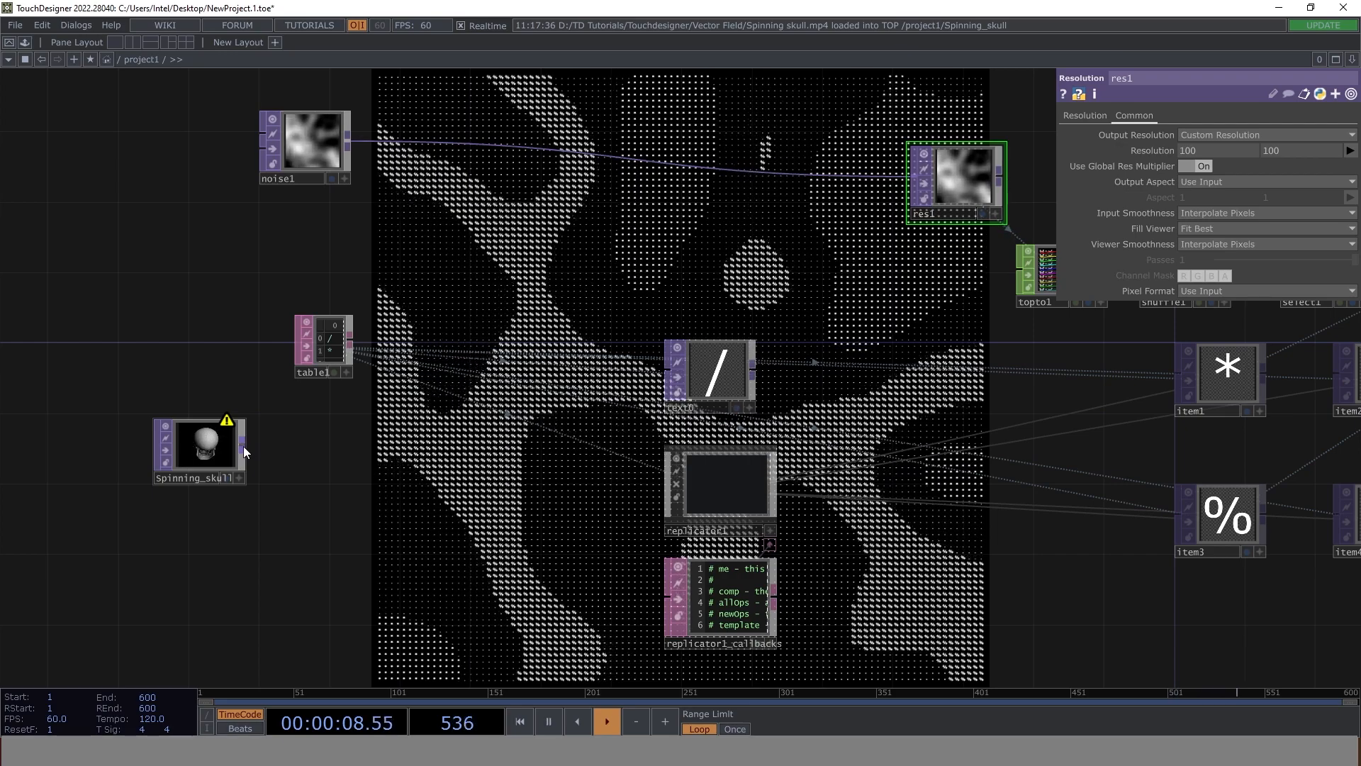
click(560, 151)
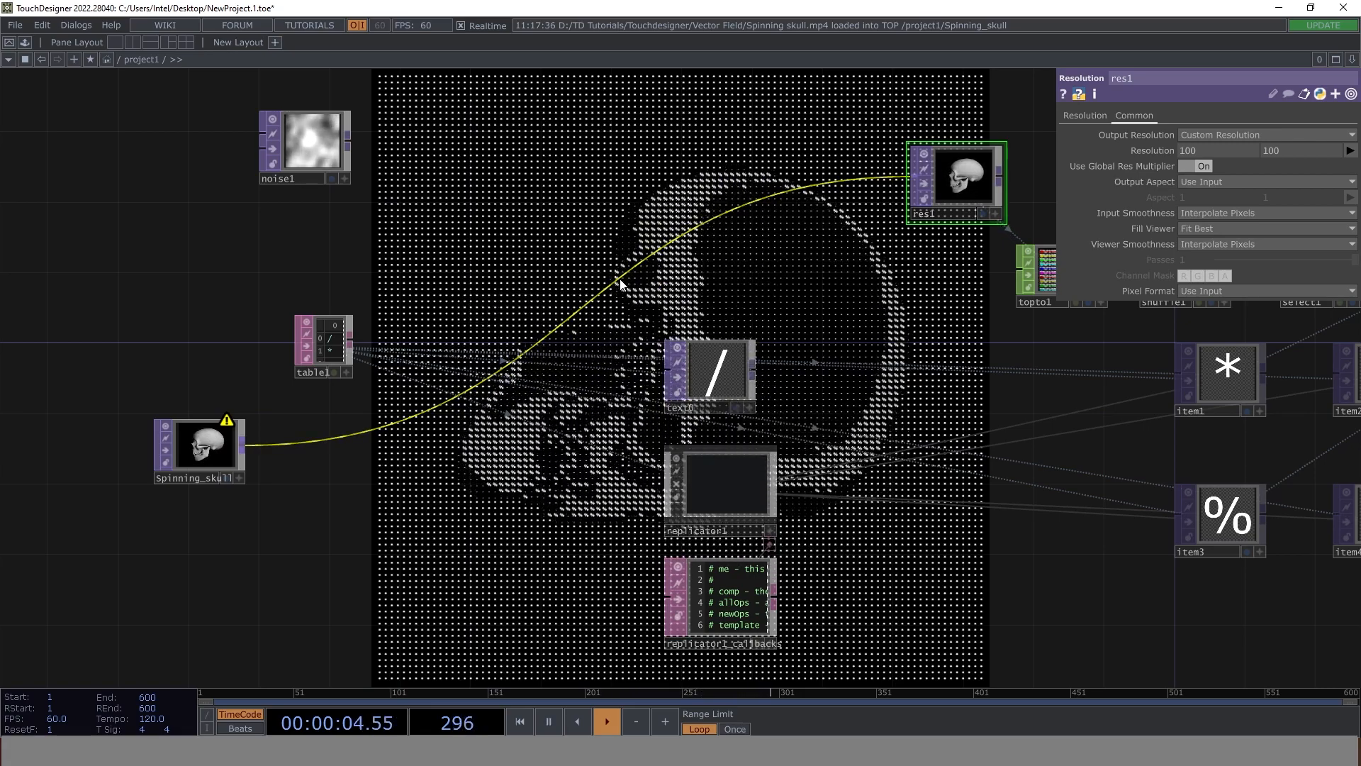
- Insert a Transform TOP between Spinning_skull and res1
drag(627, 204, 518, 291)
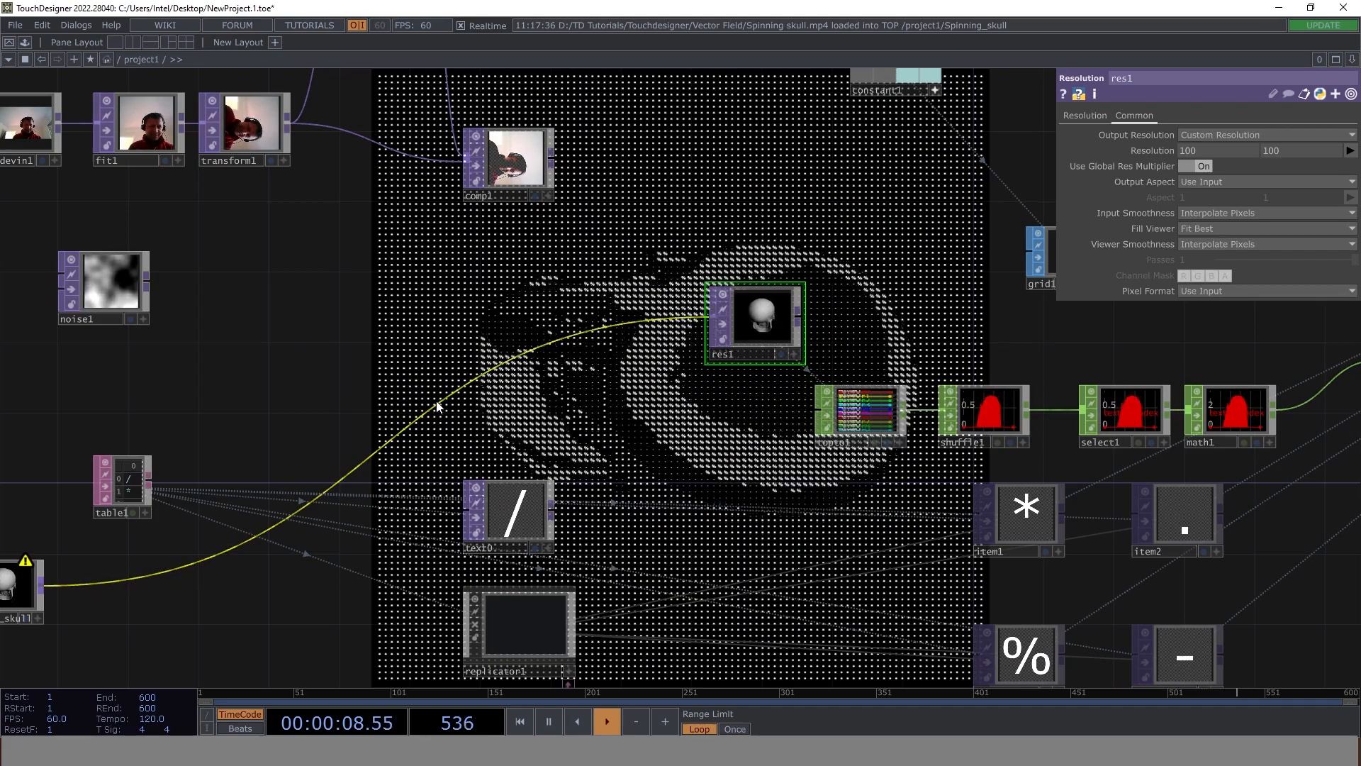
scroll(454, 376, down, 5)
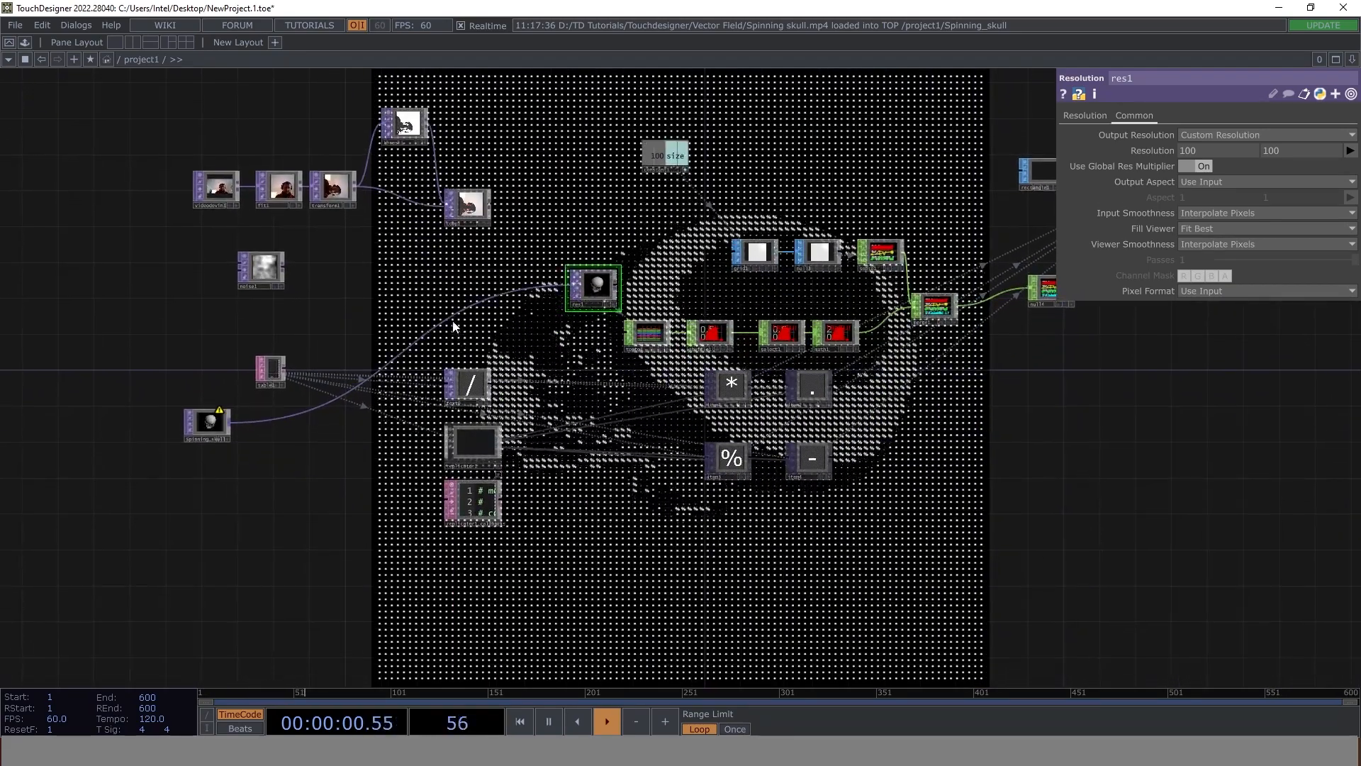
right_click(468, 307)
click(472, 303)
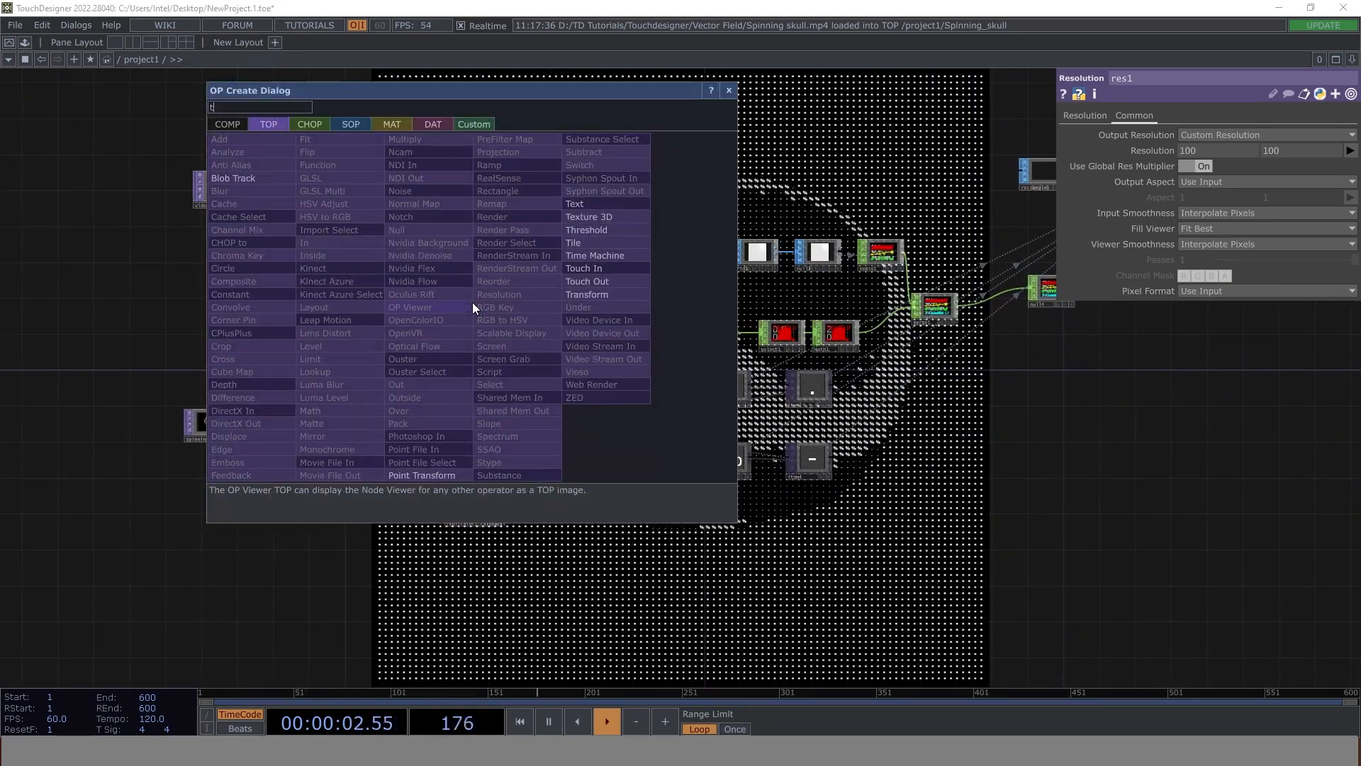
click(595, 291)
click(461, 312)
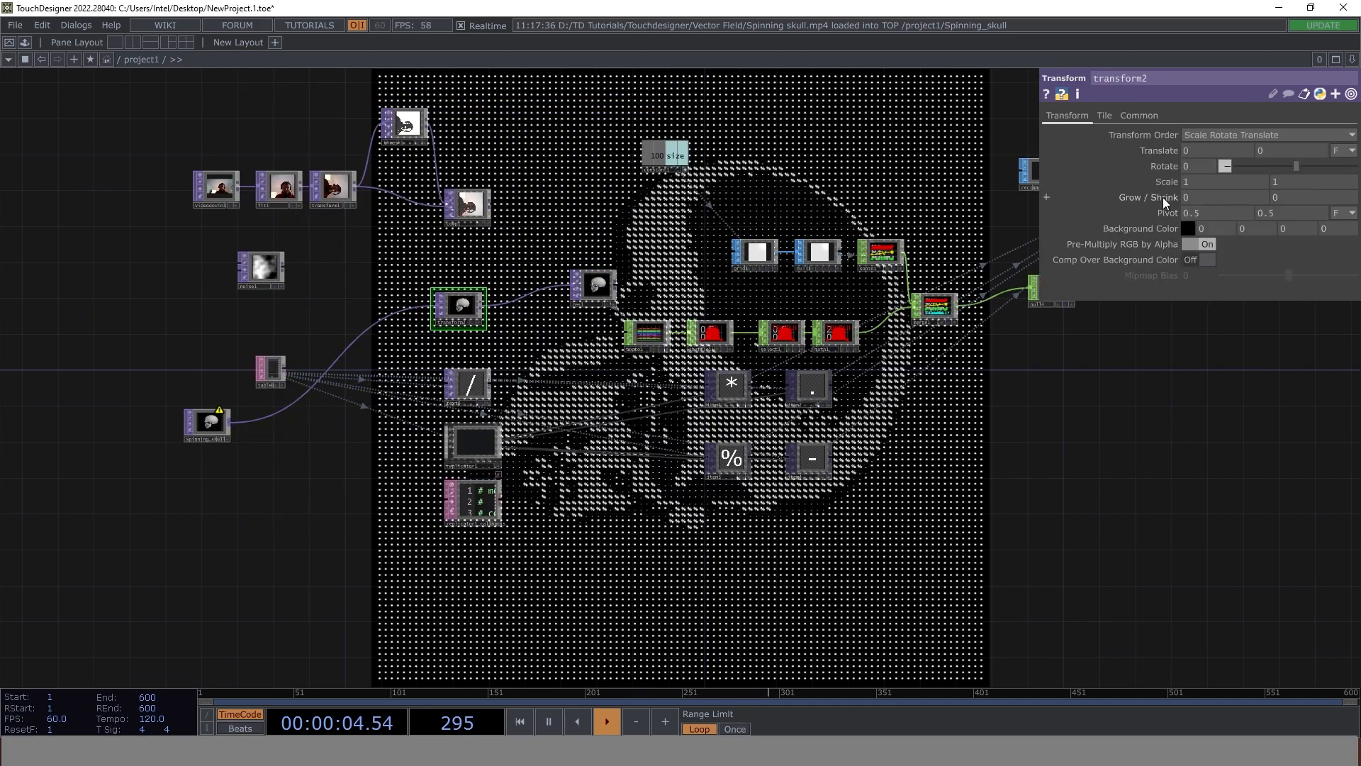
- Rotate the skull video by -90 and scale it to 1.3 on both axes in transform2
click(1190, 166)
text(-90)
key(Return)
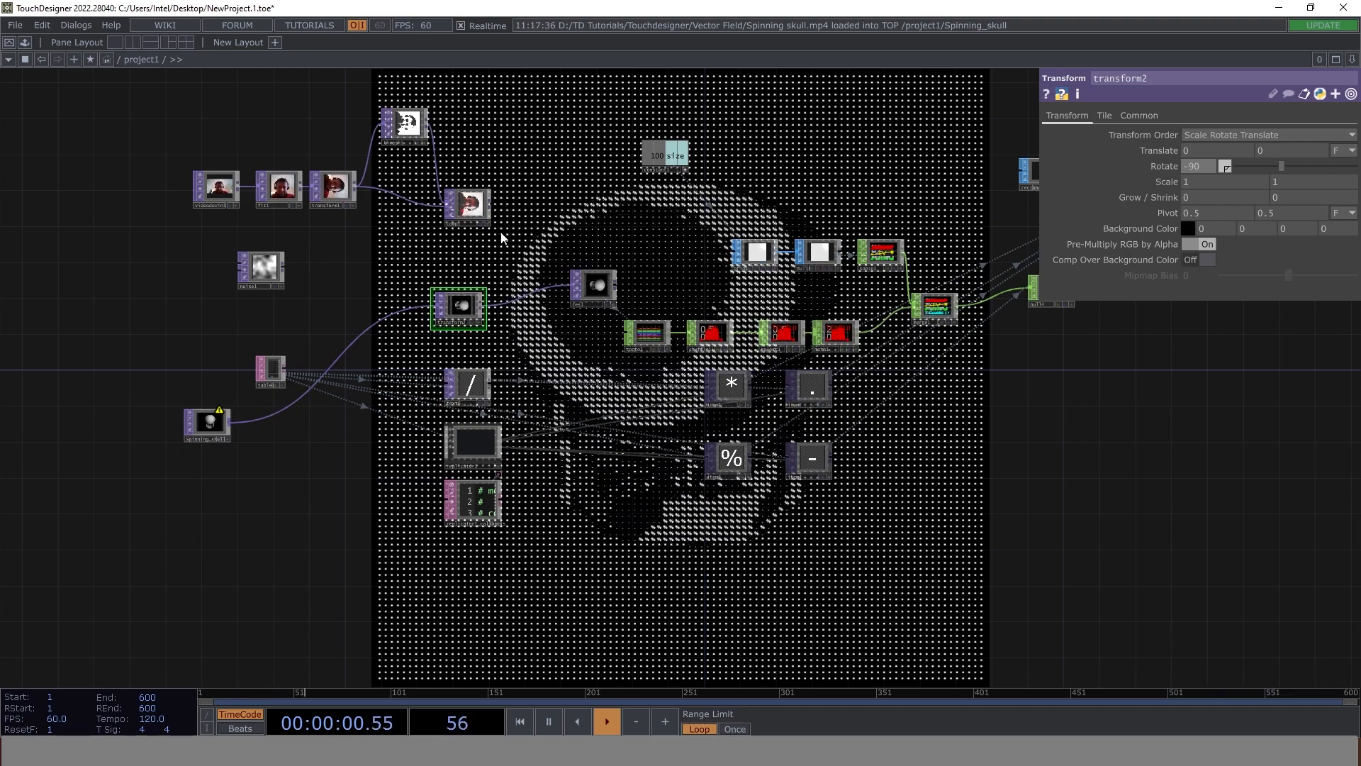
middle_drag(1164, 181, 1201, 167)
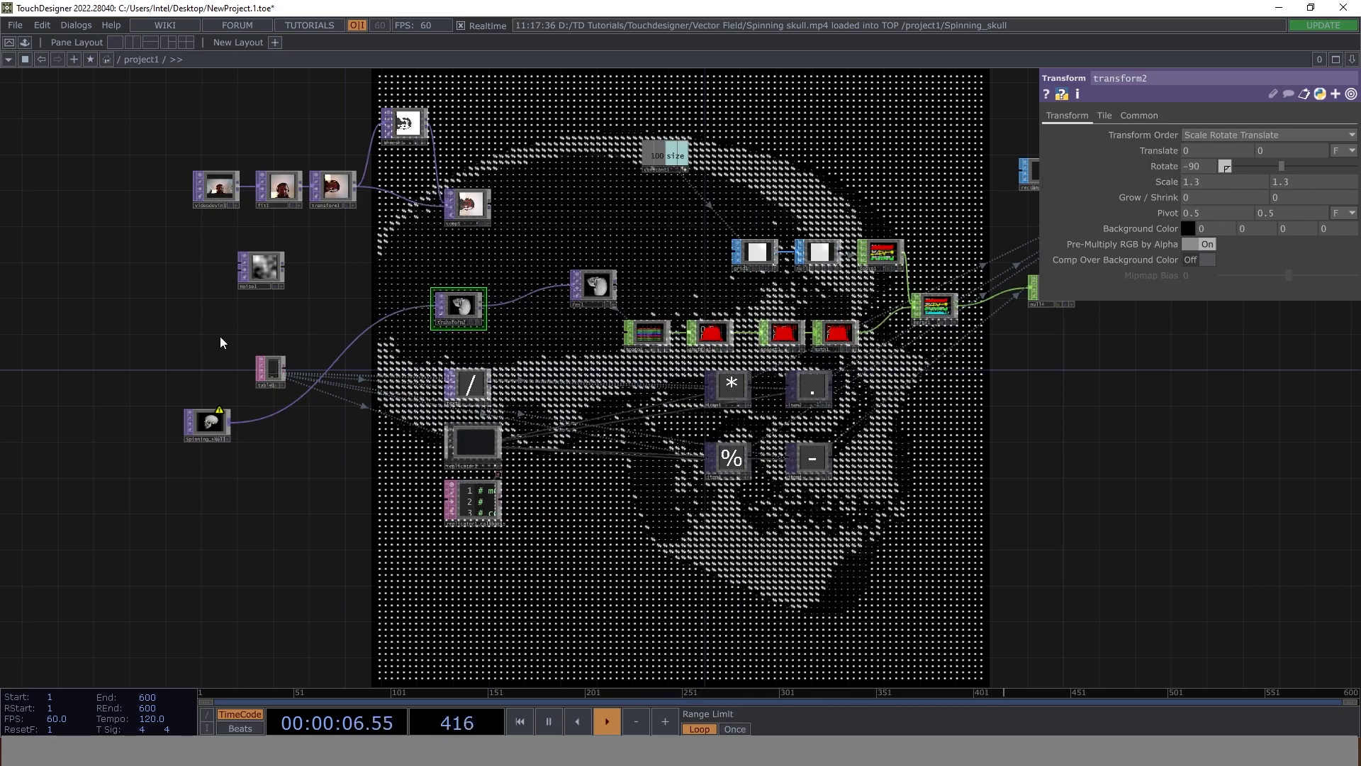
- Slow the playback speed of Spinning_skull to about 0.48
drag(360, 445, 295, 380)
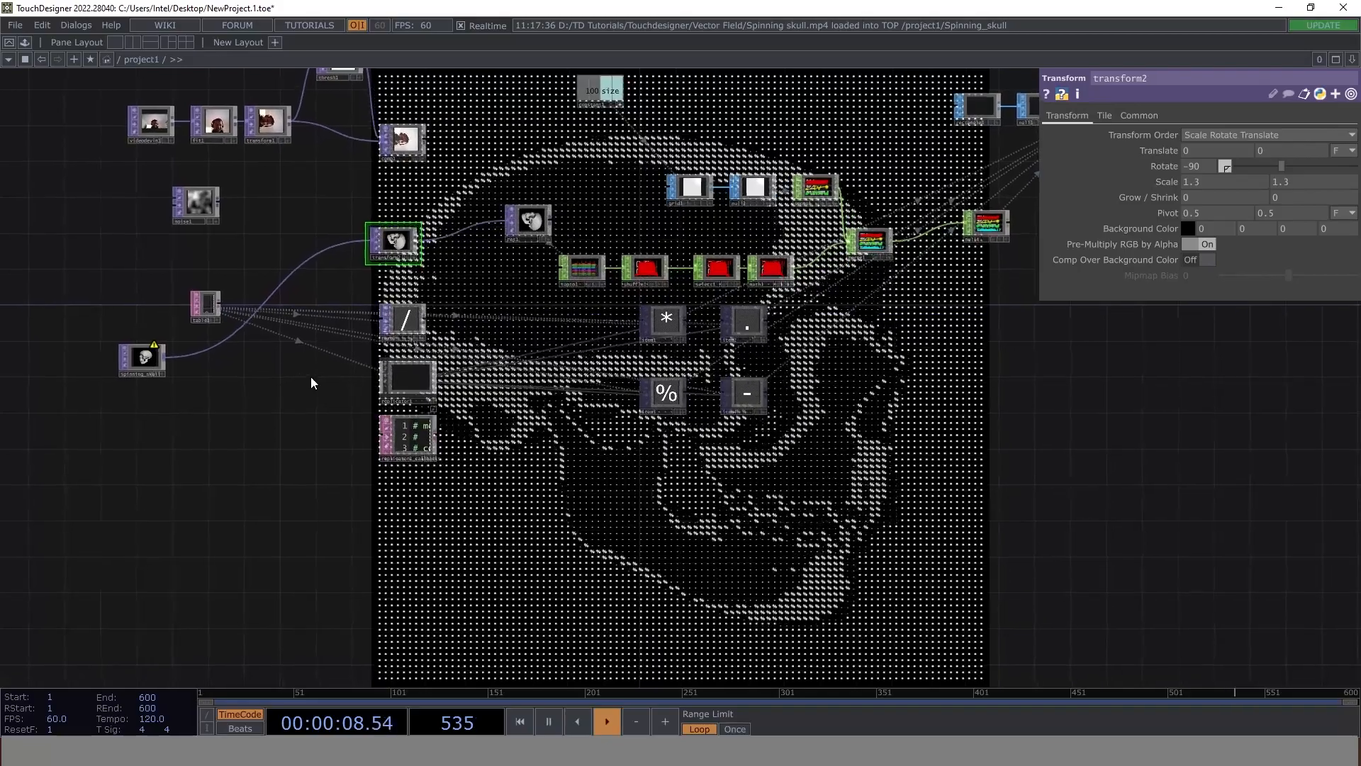
scroll(346, 383, up, 3)
click(58, 351)
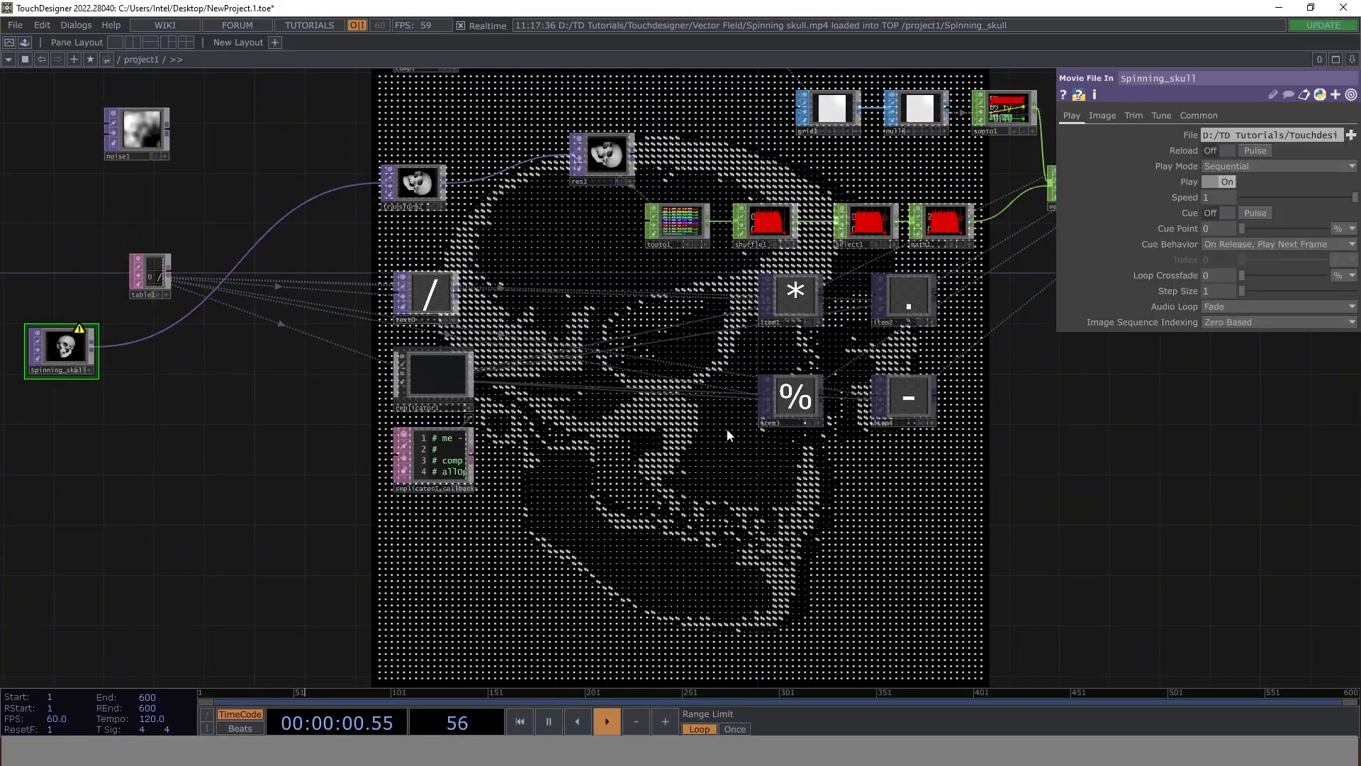
drag(1336, 200, 1296, 199)
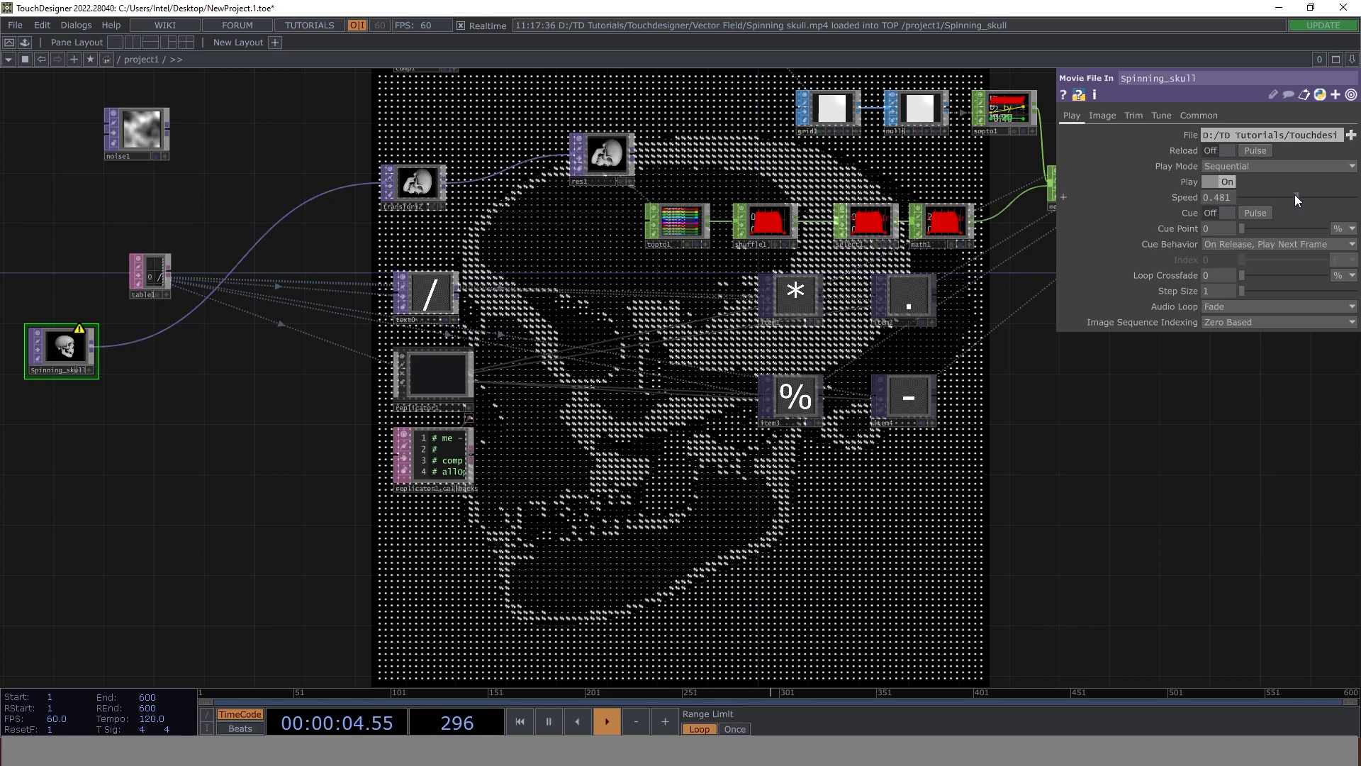
- Examine the character output in the background with the skull video and with the webcam composite as its source
drag(828, 546, 523, 216)
drag(662, 317, 497, 425)
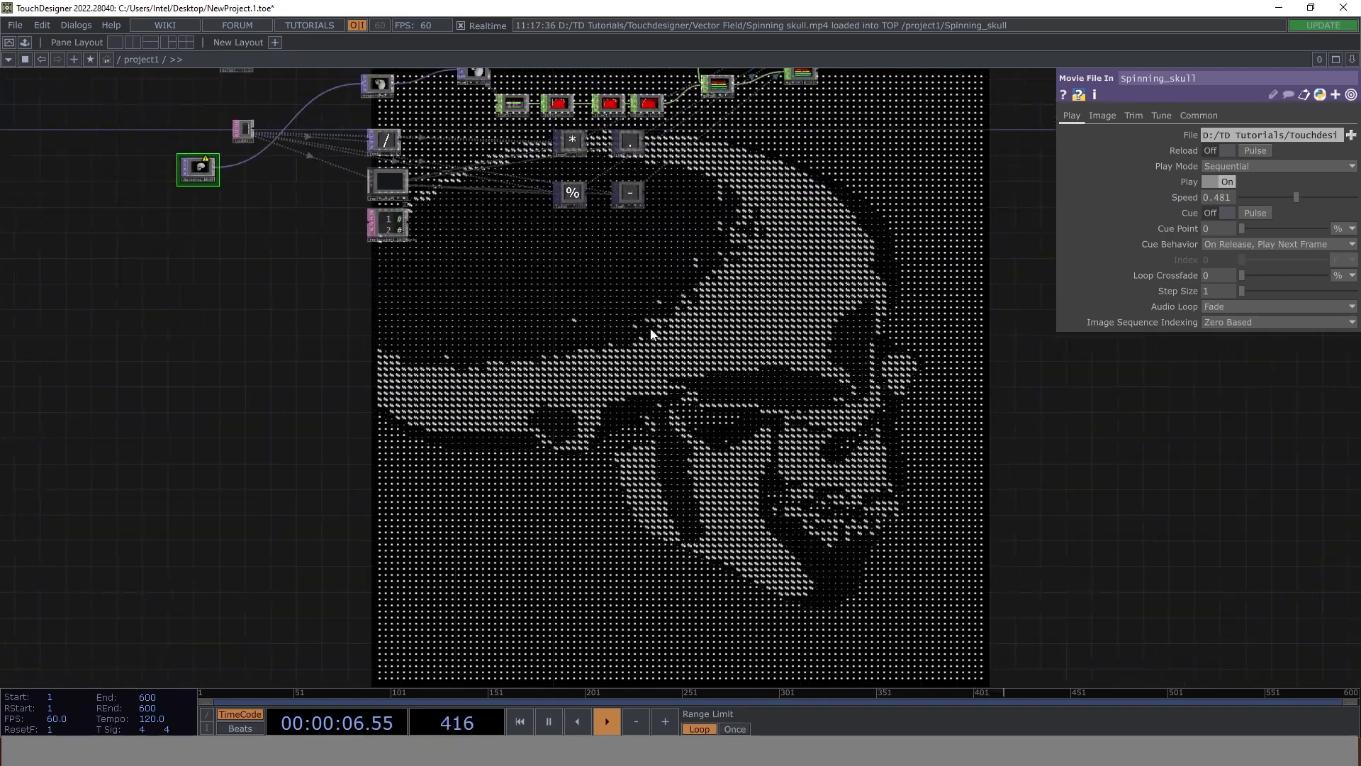
drag(414, 409, 413, 502)
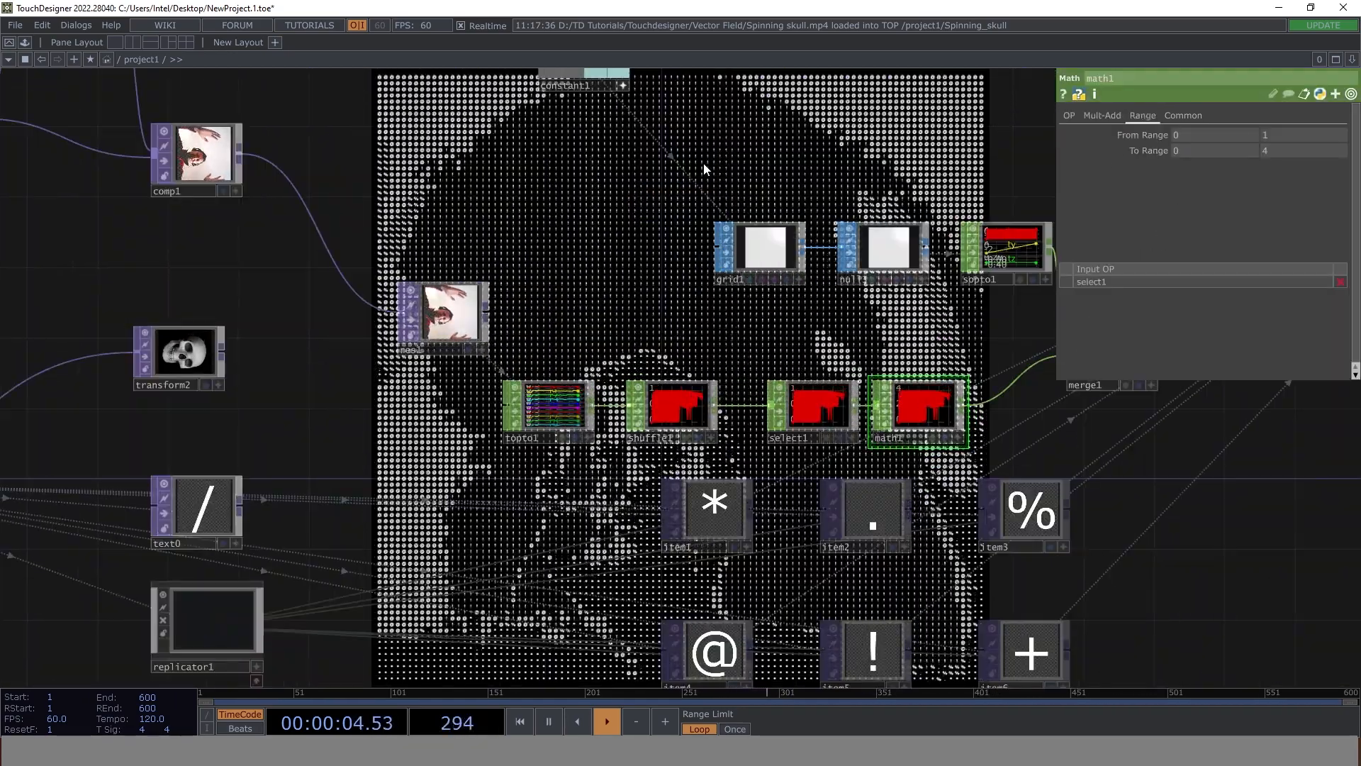
drag(422, 163, 190, 68)
click(219, 138)
click(572, 263)
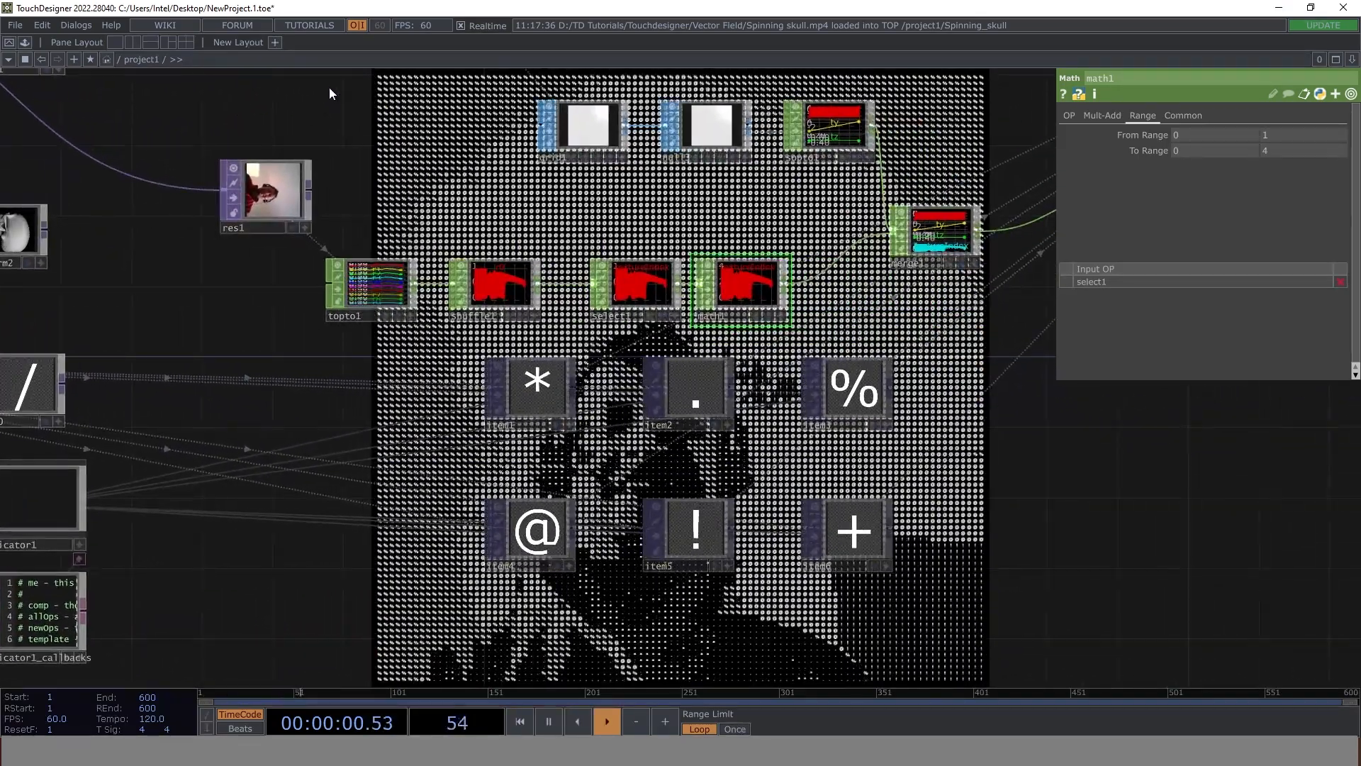
scroll(329, 87, down, 1)
scroll(351, 112, down, 3)
drag(755, 381, 529, 304)
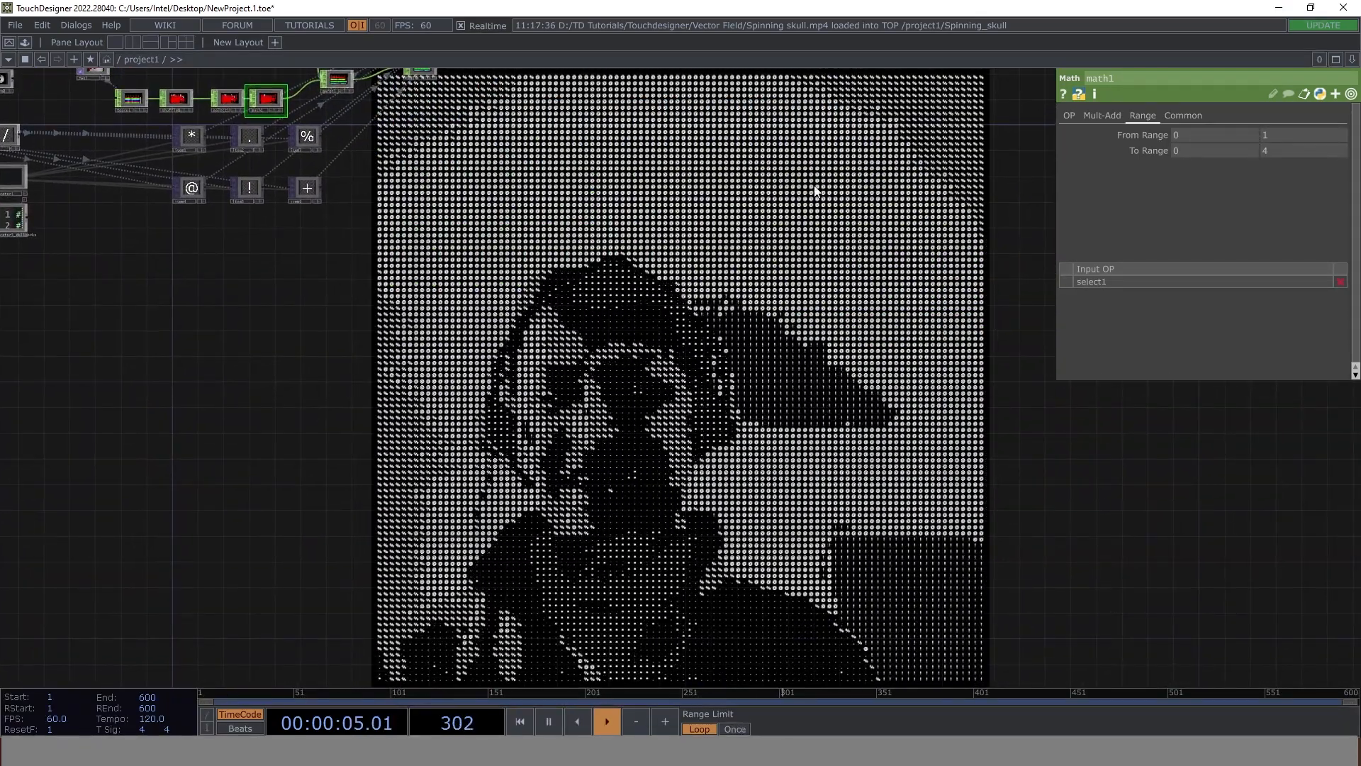